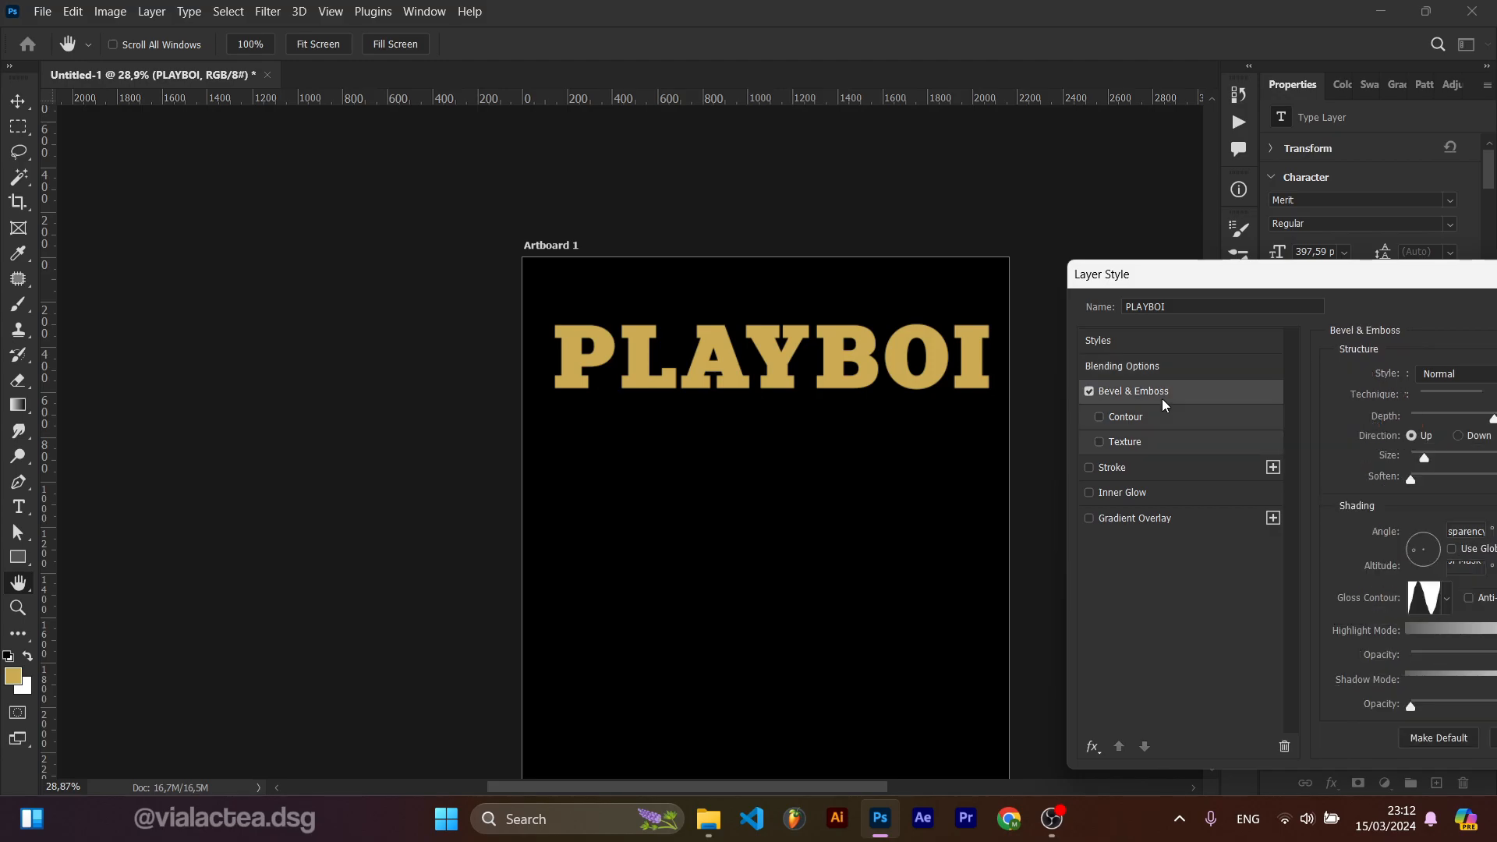
Step: Apply the Bevel & Emboss effect to the PLAYBOI text layer and close the Layer Style dialog
left_click_drag(1232, 274, 709, 224)
scroll(710, 364, "up", 6)
key("space")
left_click(697, 228)
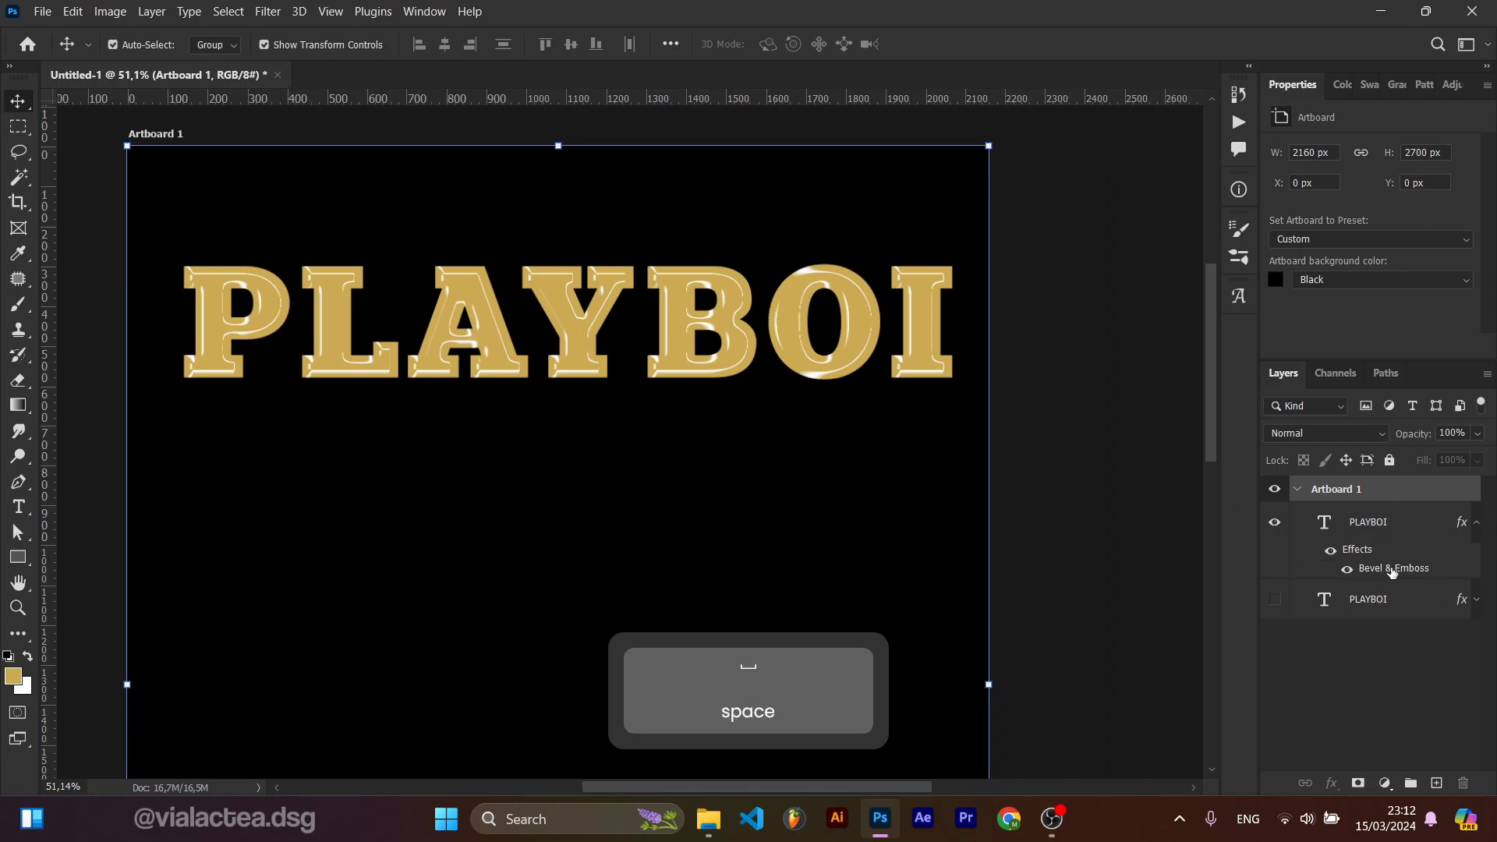
Step: Reopen the Bevel & Emboss effect, set its Size to 24 px and pick a multi-peak gloss contour
double_click(1393, 569)
left_click_drag(934, 263, 1012, 203)
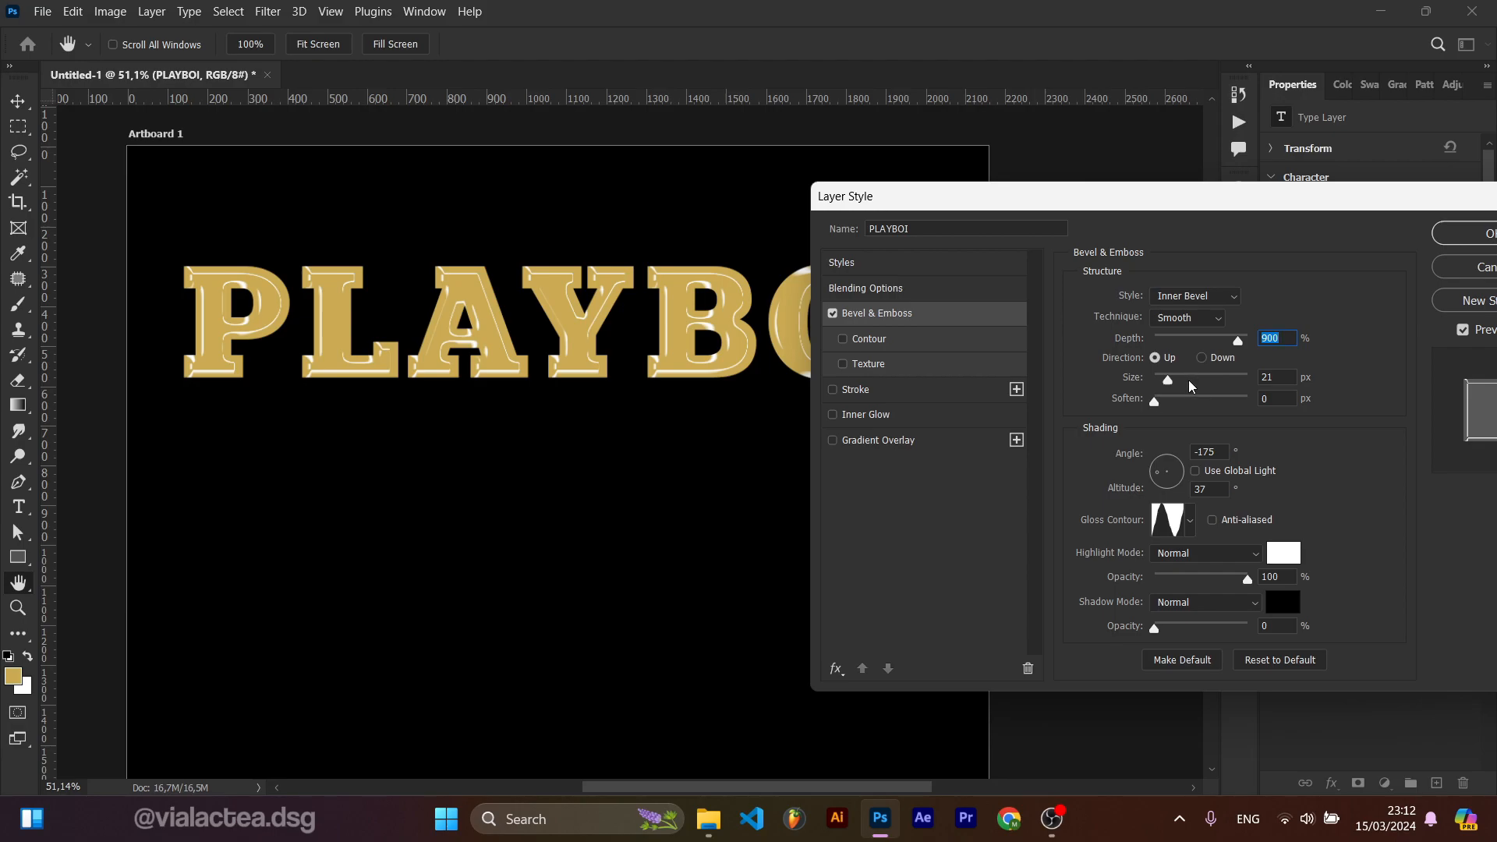
left_click_drag(1173, 385, 1171, 387)
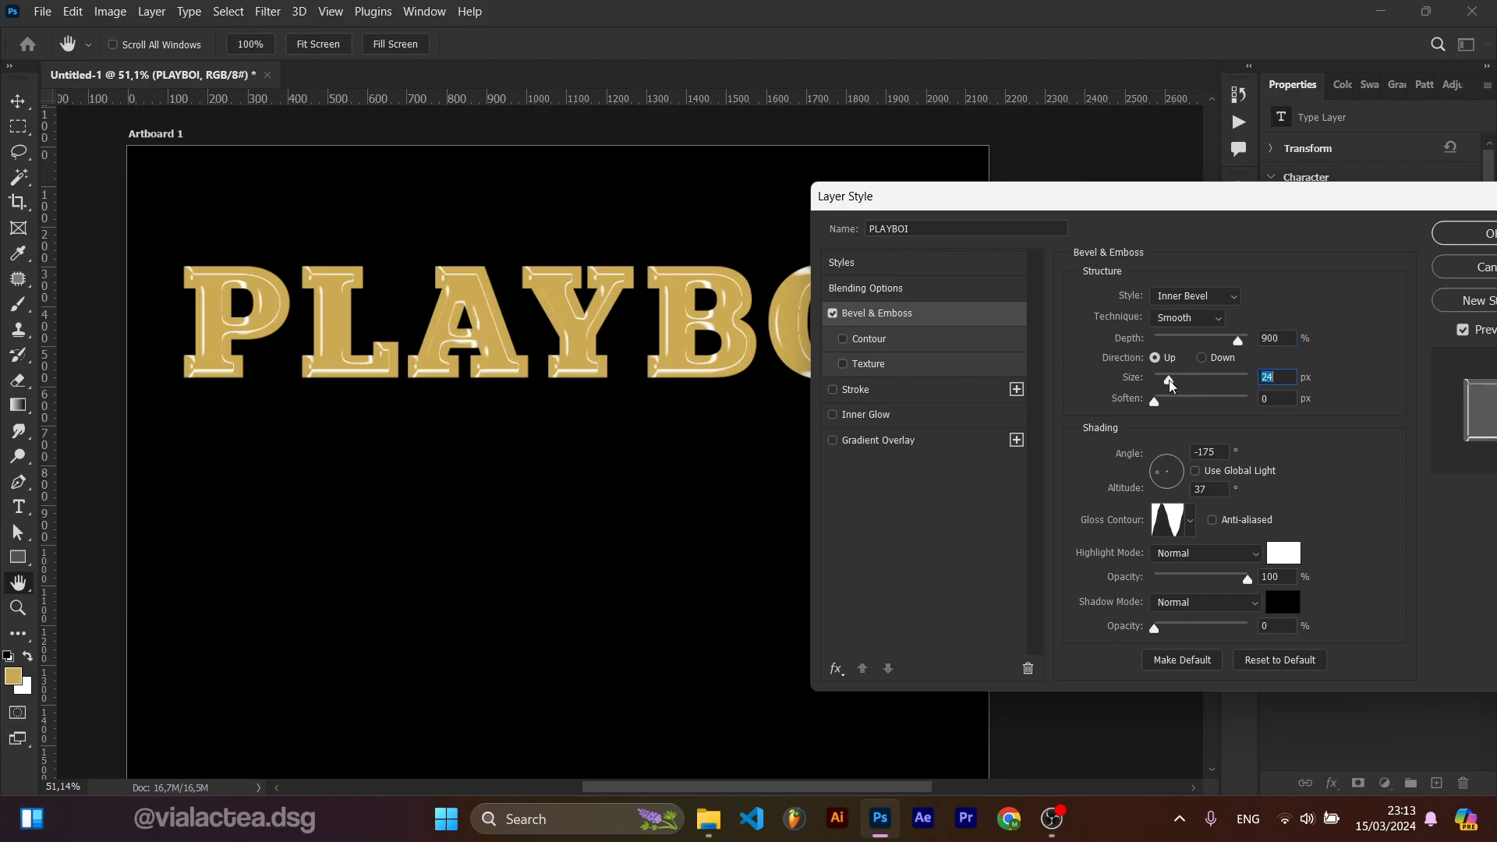
left_click(1184, 530)
left_click(1127, 603)
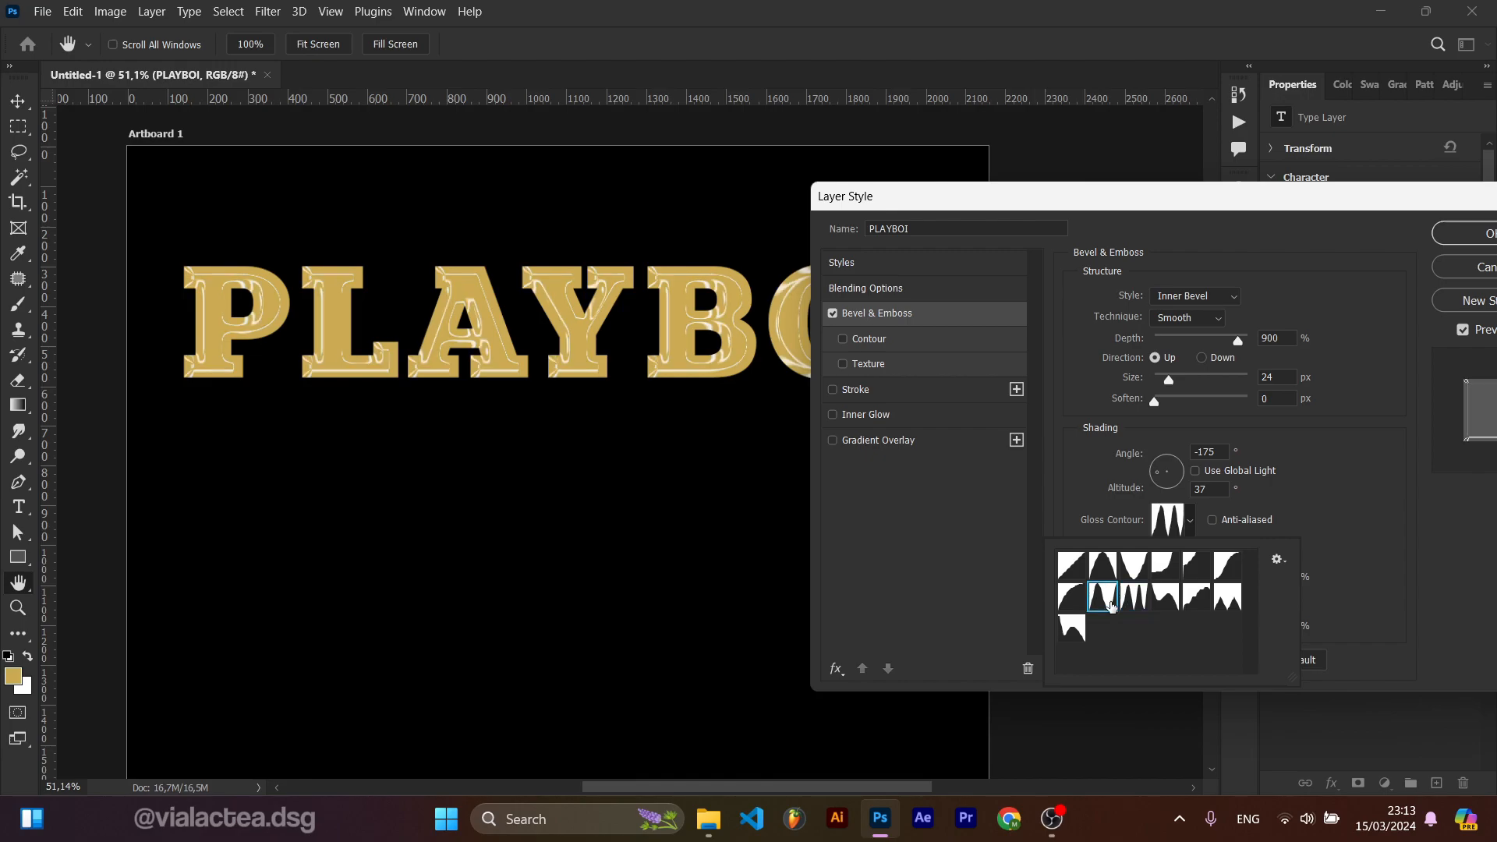
Step: Enable the Stroke, Inner Glow and Gradient Overlay effects on the PLAYBOI layer
left_click(833, 390)
left_click(833, 415)
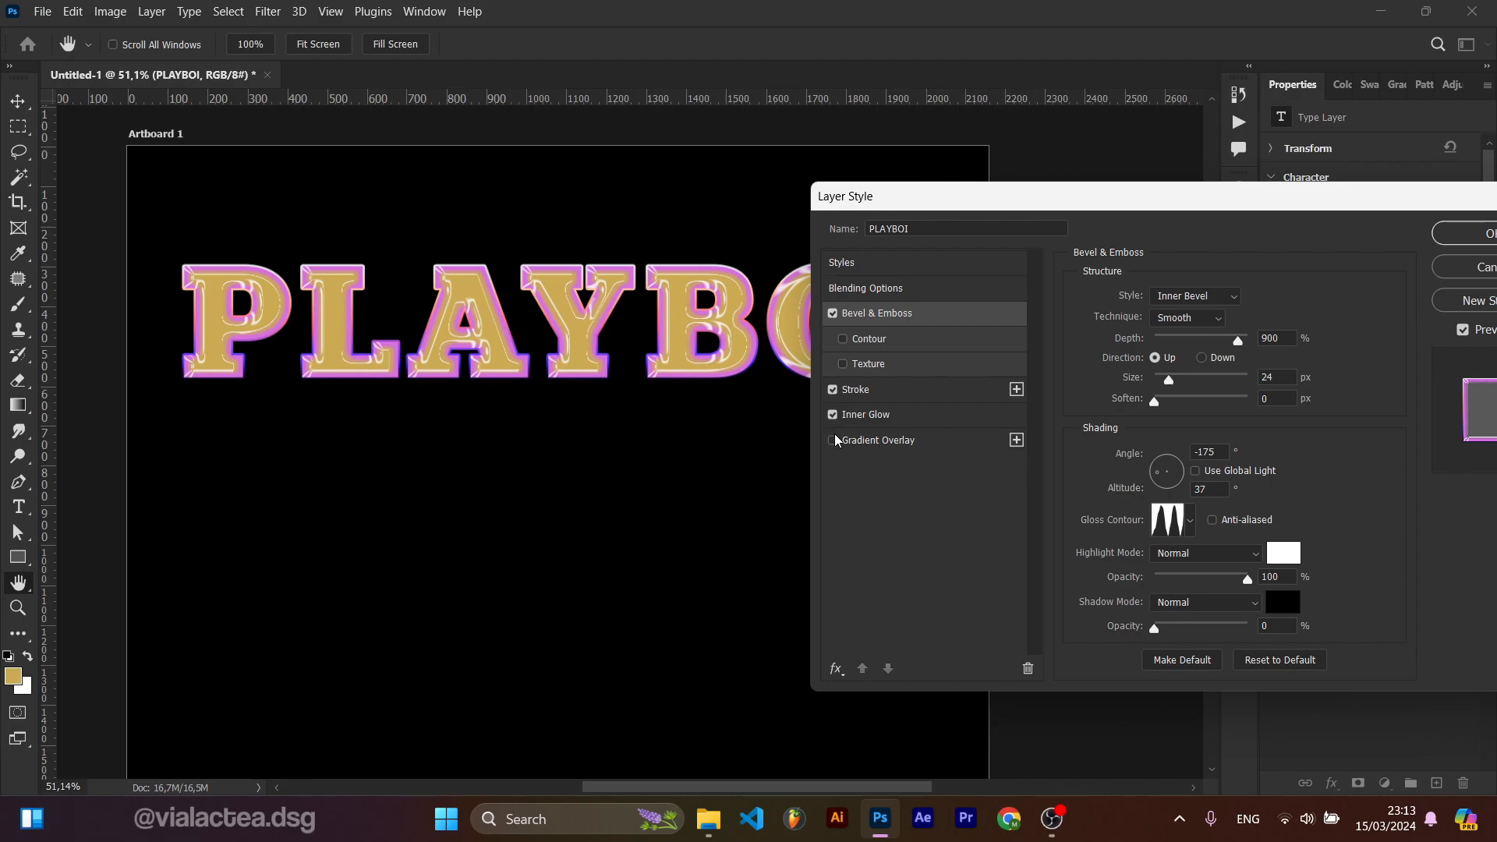
left_click(832, 441)
left_click_drag(1035, 213, 606, 237)
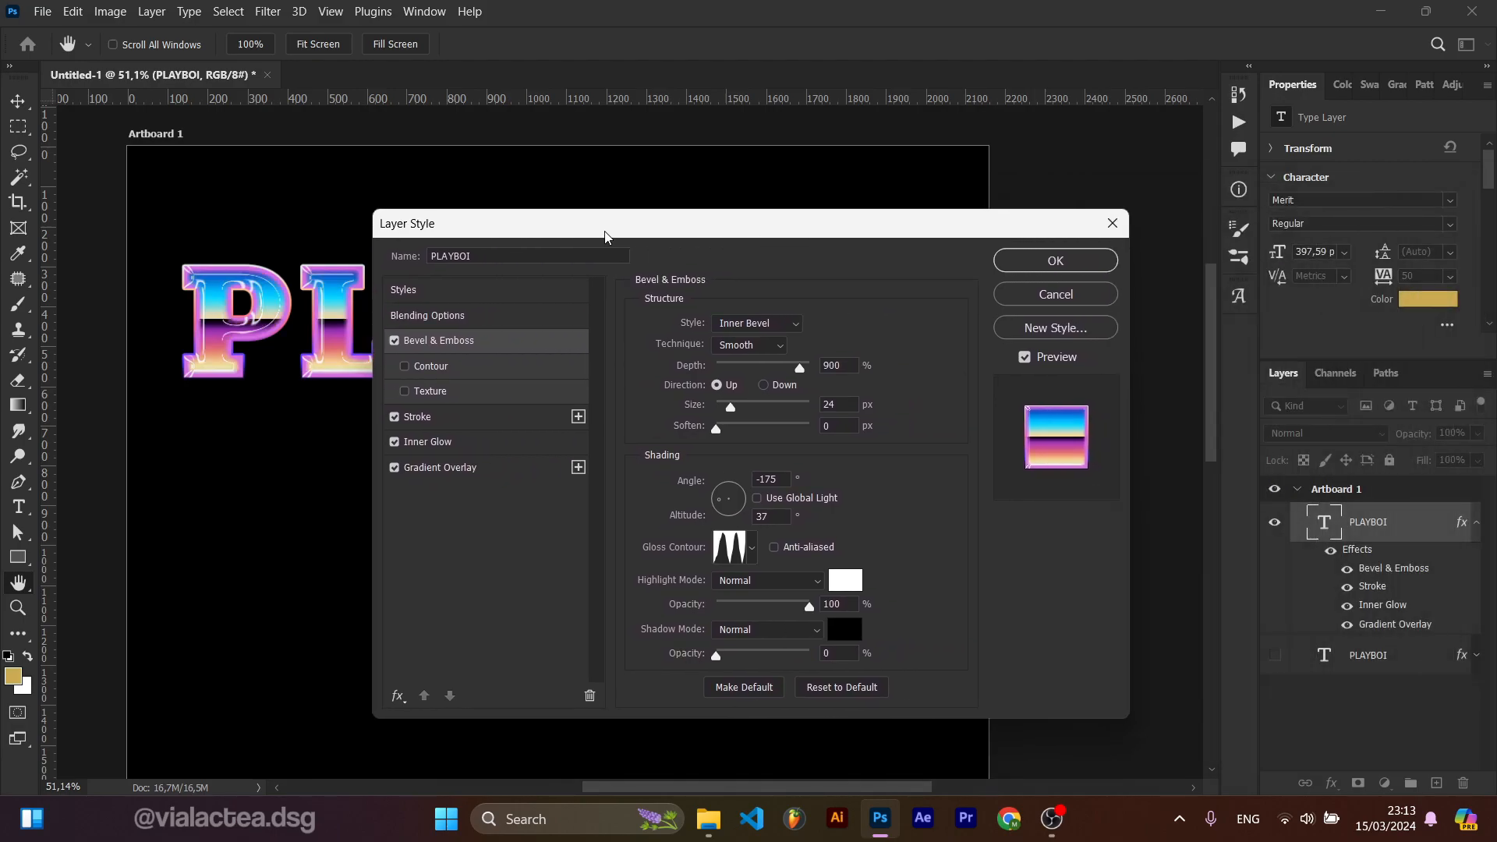
Step: Open the Gradient Overlay's gradient, name it GTAV and confirm
left_click(441, 467)
left_click(752, 365)
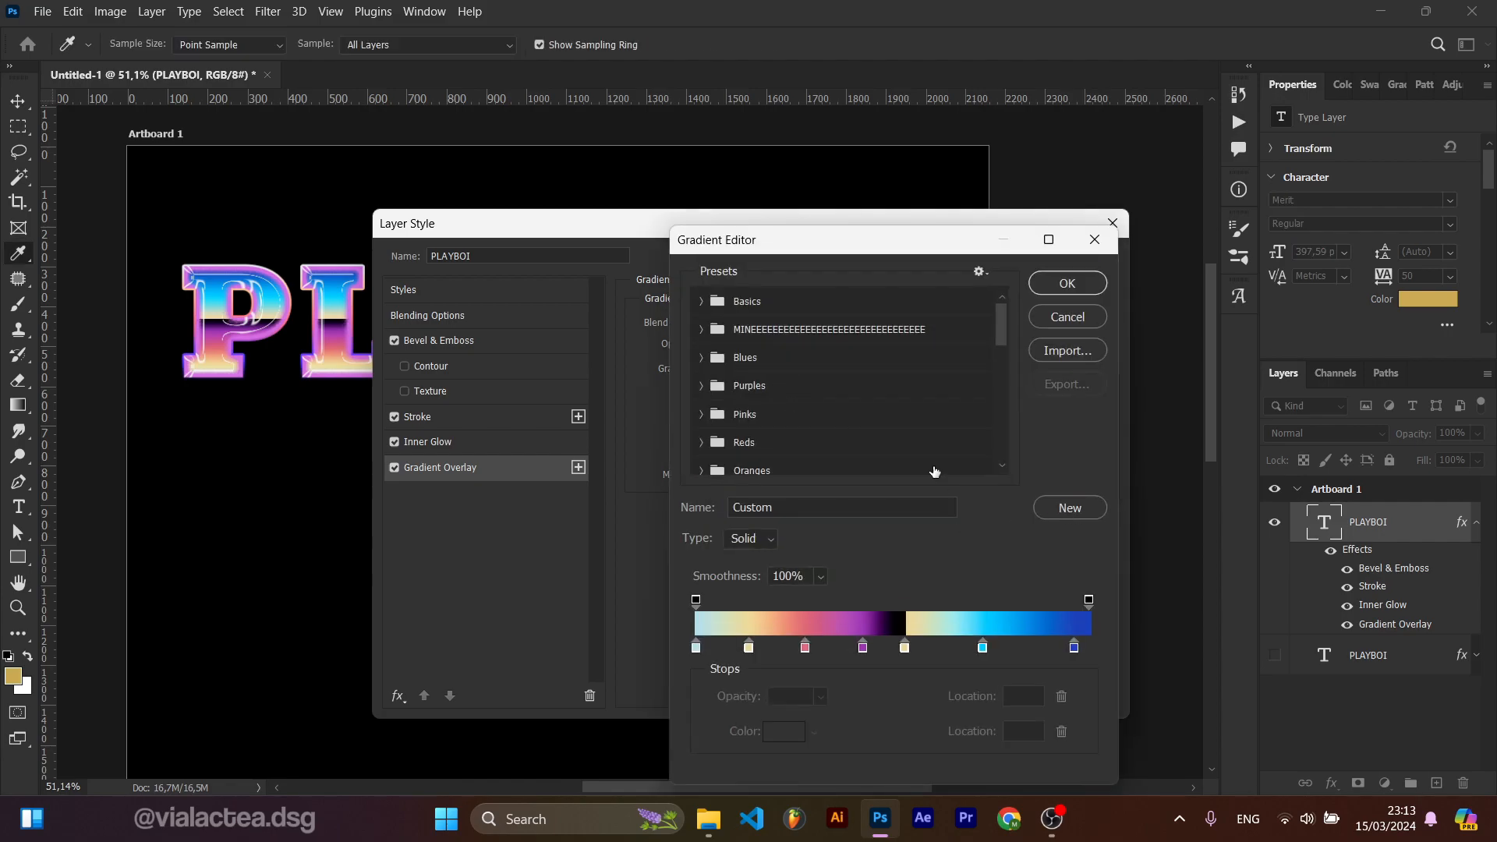
scroll(944, 413, "down", 3)
left_click_drag(756, 501, 642, 505)
type("GTAV")
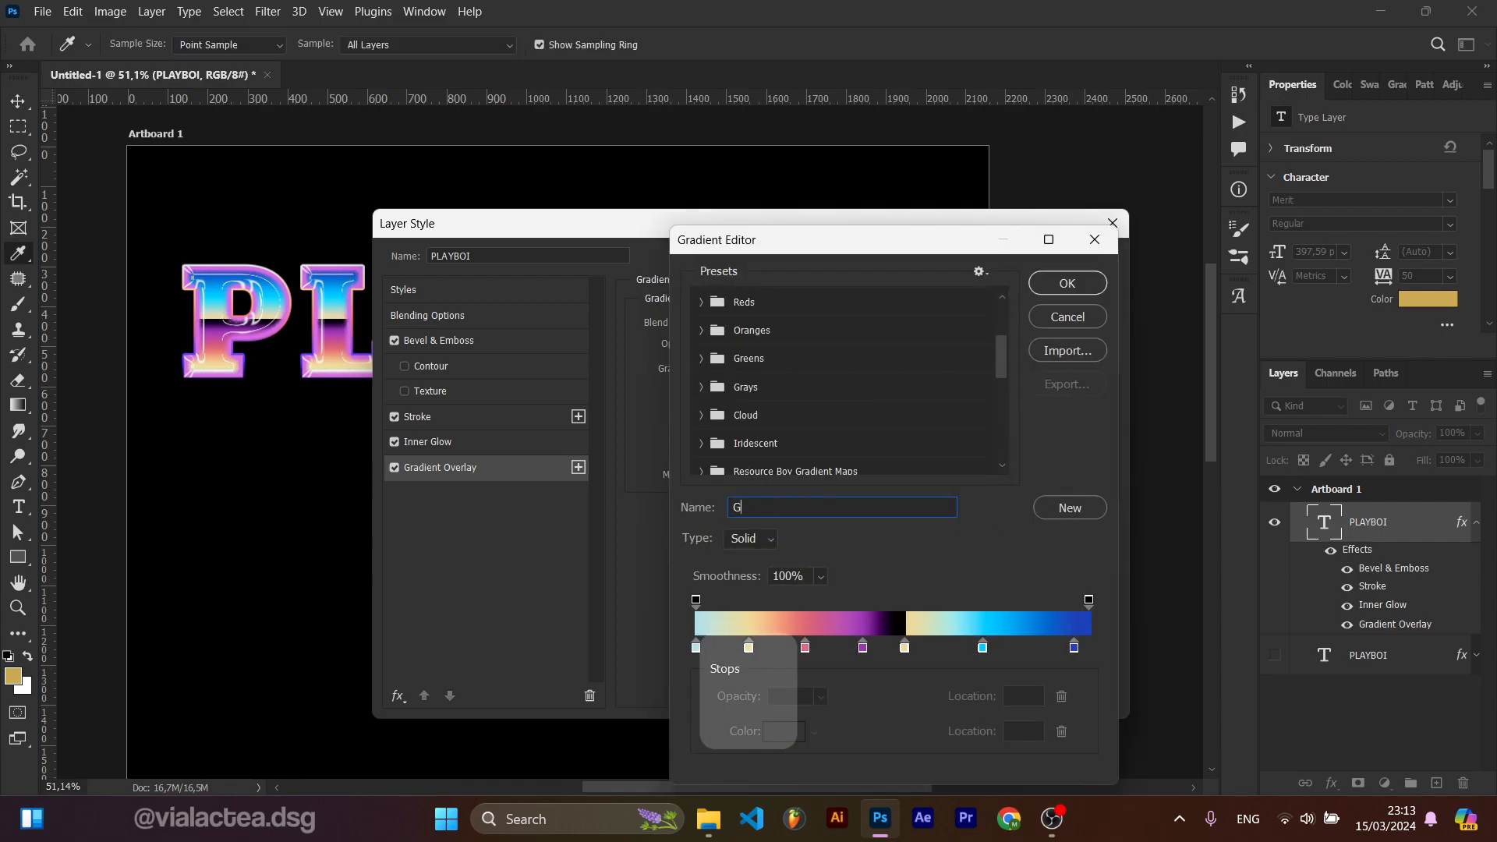
key("Return")
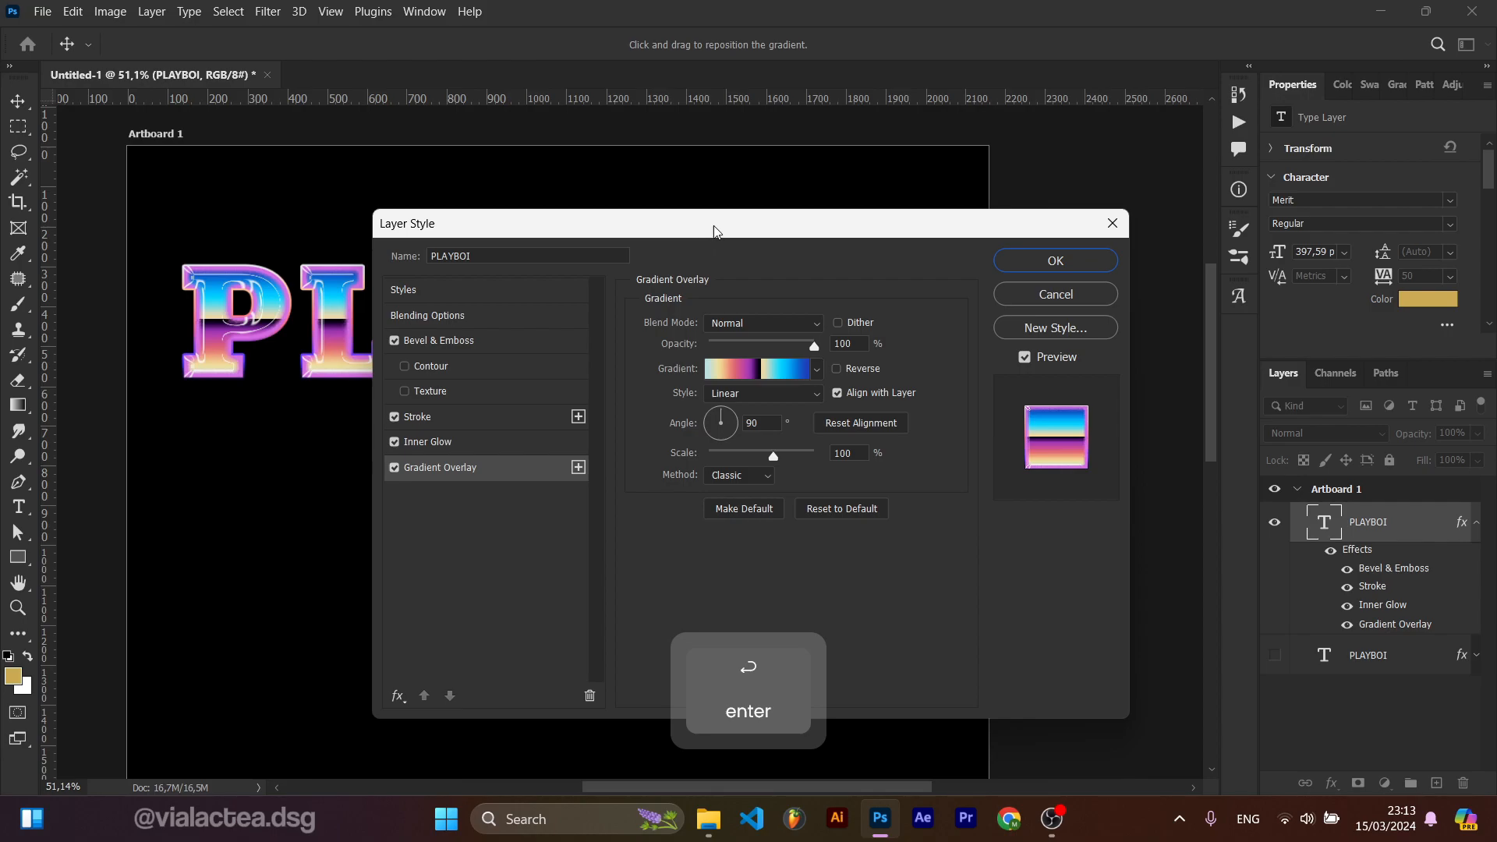
Step: Open the Stroke settings and adjust the stroke size slider
left_click_drag(710, 234, 1019, 231)
left_click(748, 337)
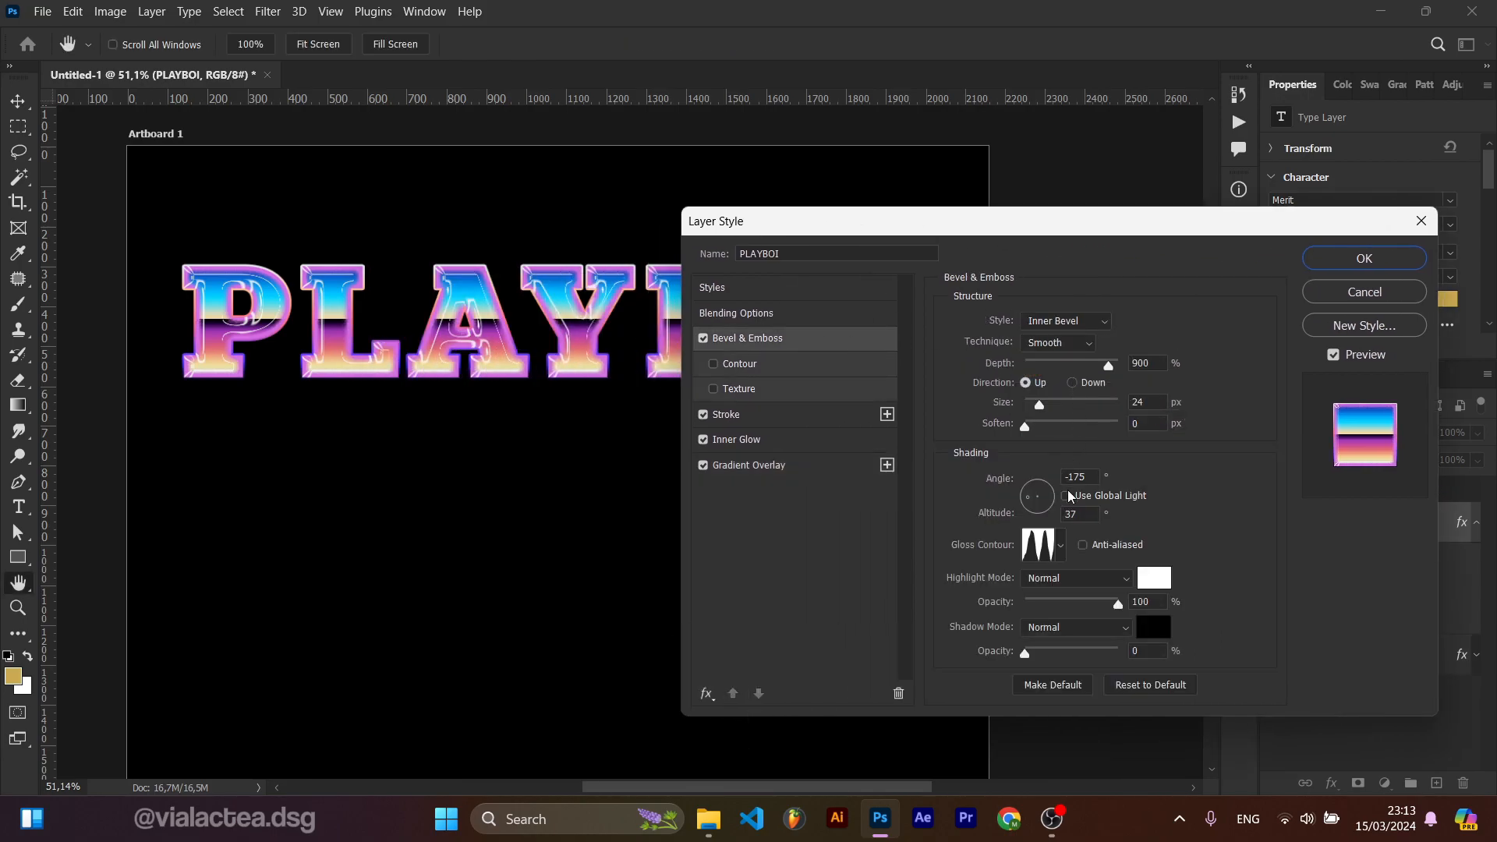
left_click(746, 417)
mouse_move(1019, 327)
left_mouse_down()
mouse_move(1037, 335)
mouse_move(1025, 328)
left_mouse_up()
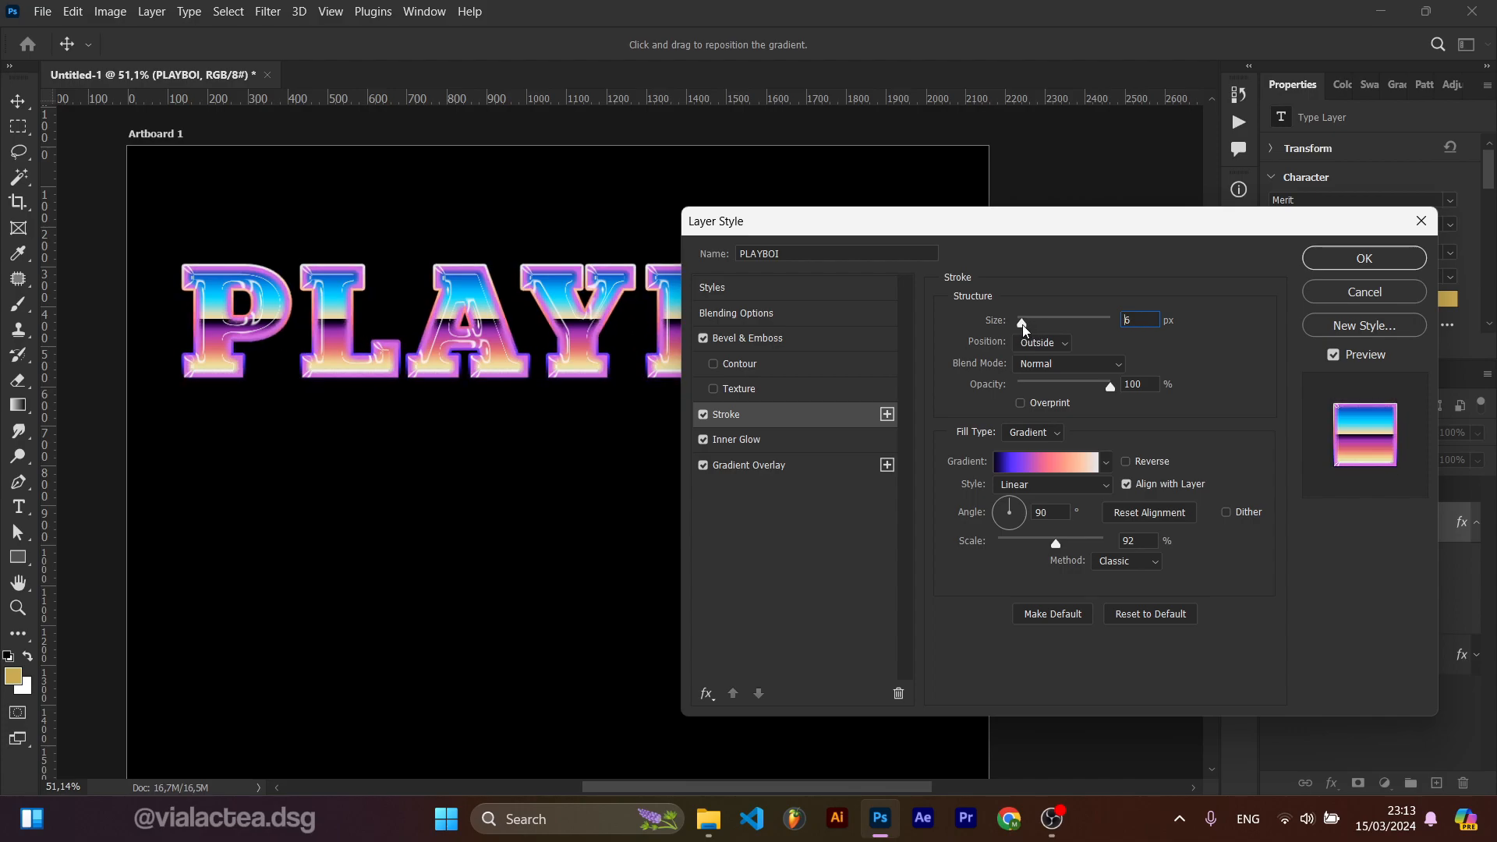
Step: Set the Inner Glow color to a pink, #e46eb9
left_click(807, 438)
left_click(993, 389)
left_click_drag(1127, 427, 1124, 376)
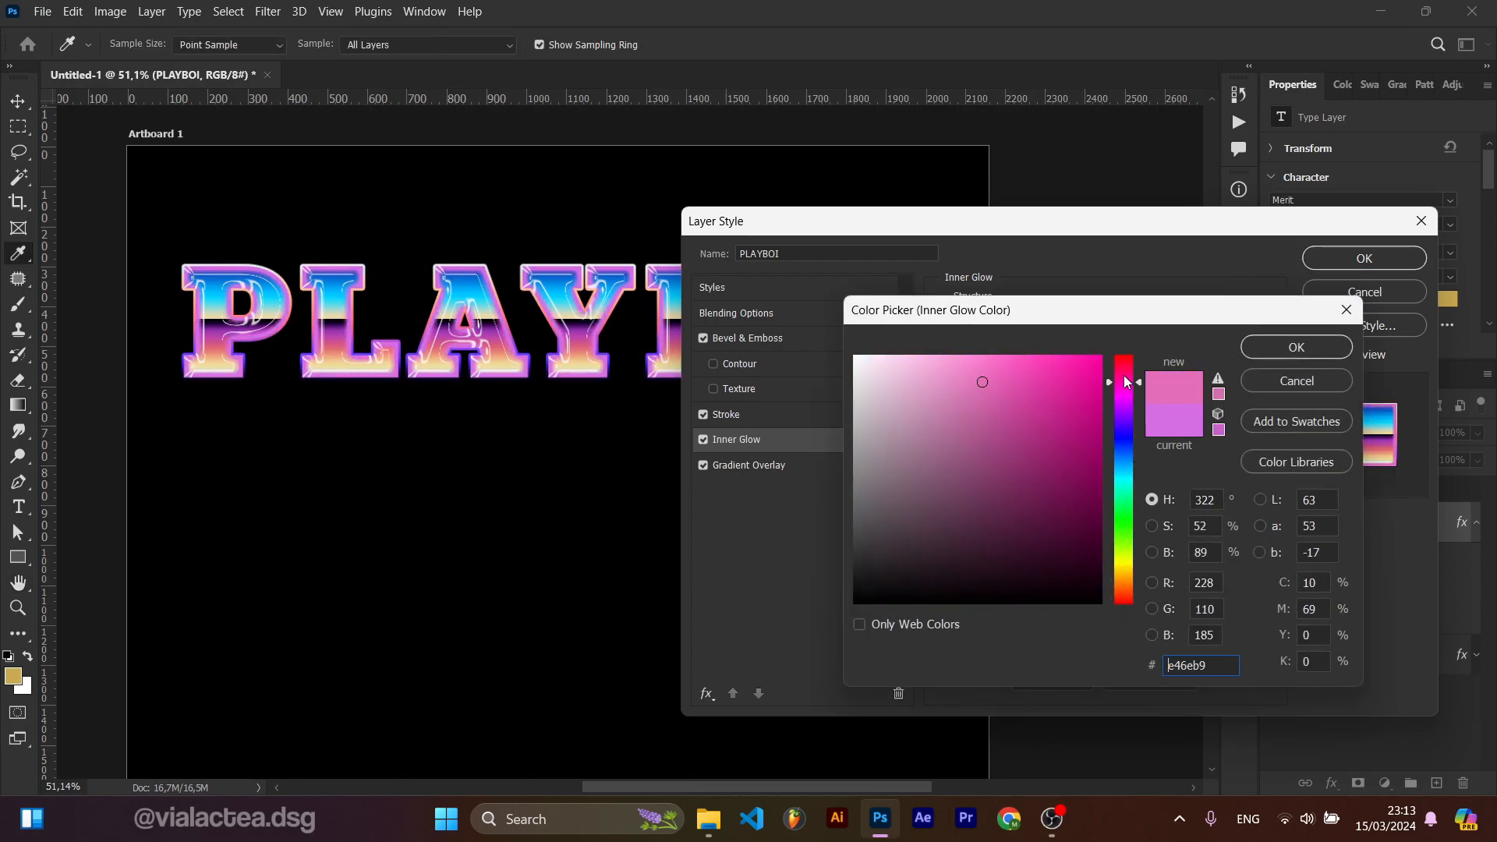
left_click(1257, 353)
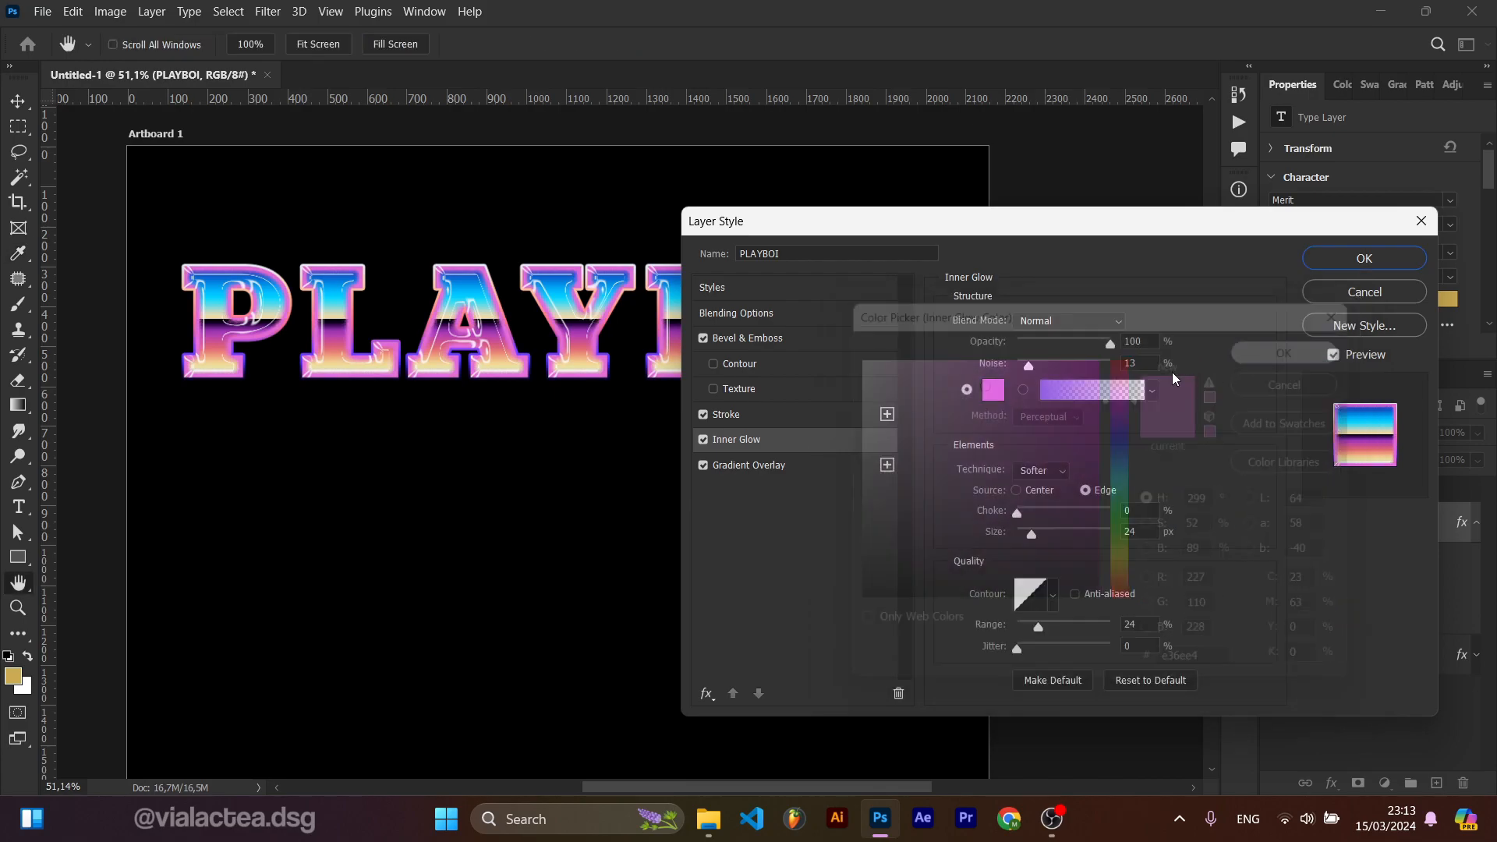
Step: Open the overlay gradient and try adding and moving a color stop near its left end, then delete it
left_click(806, 468)
left_click(1065, 370)
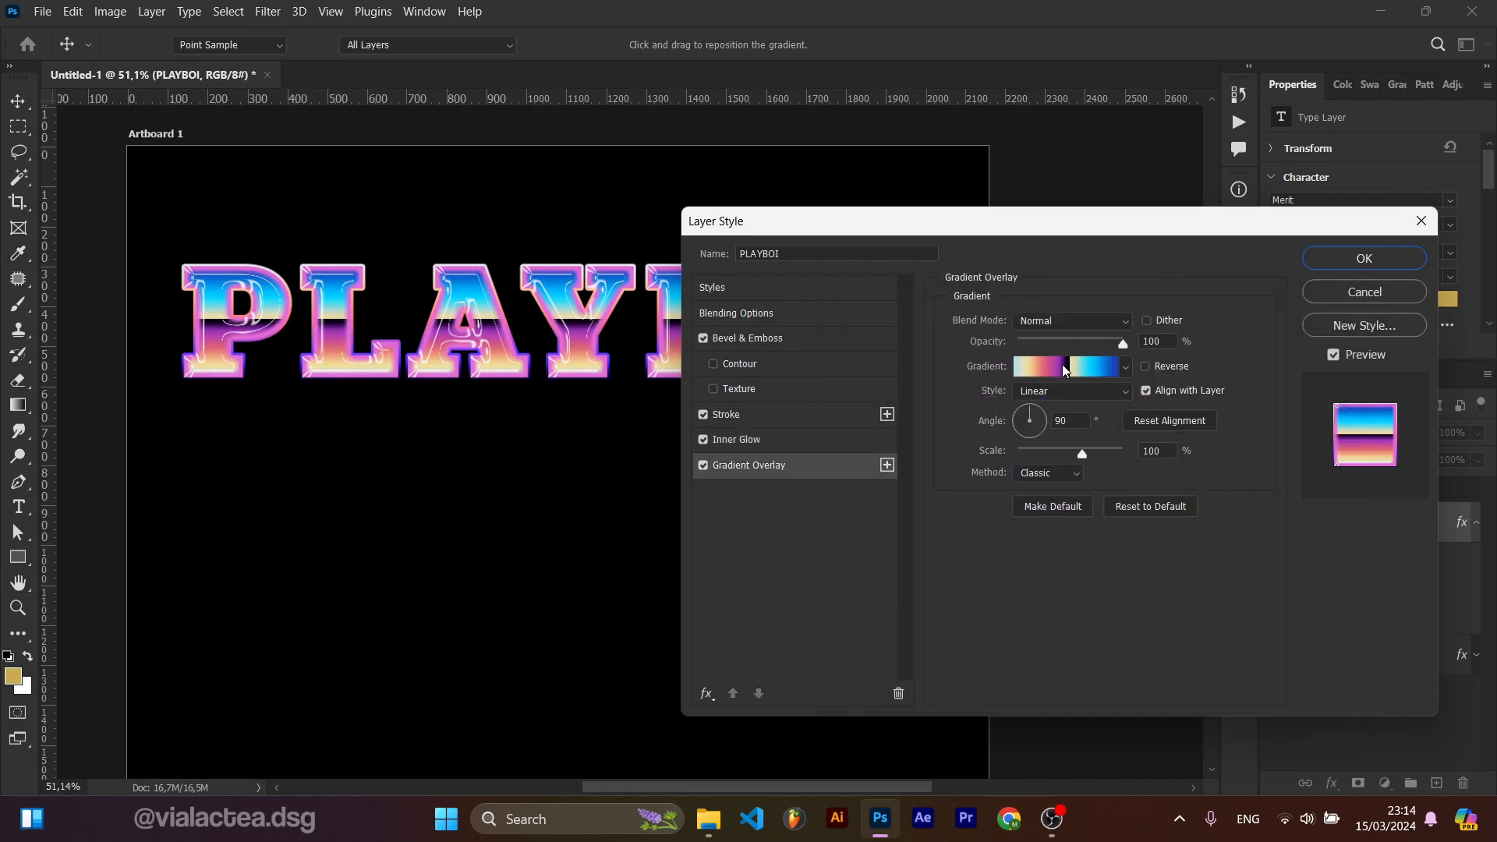
left_click(697, 648)
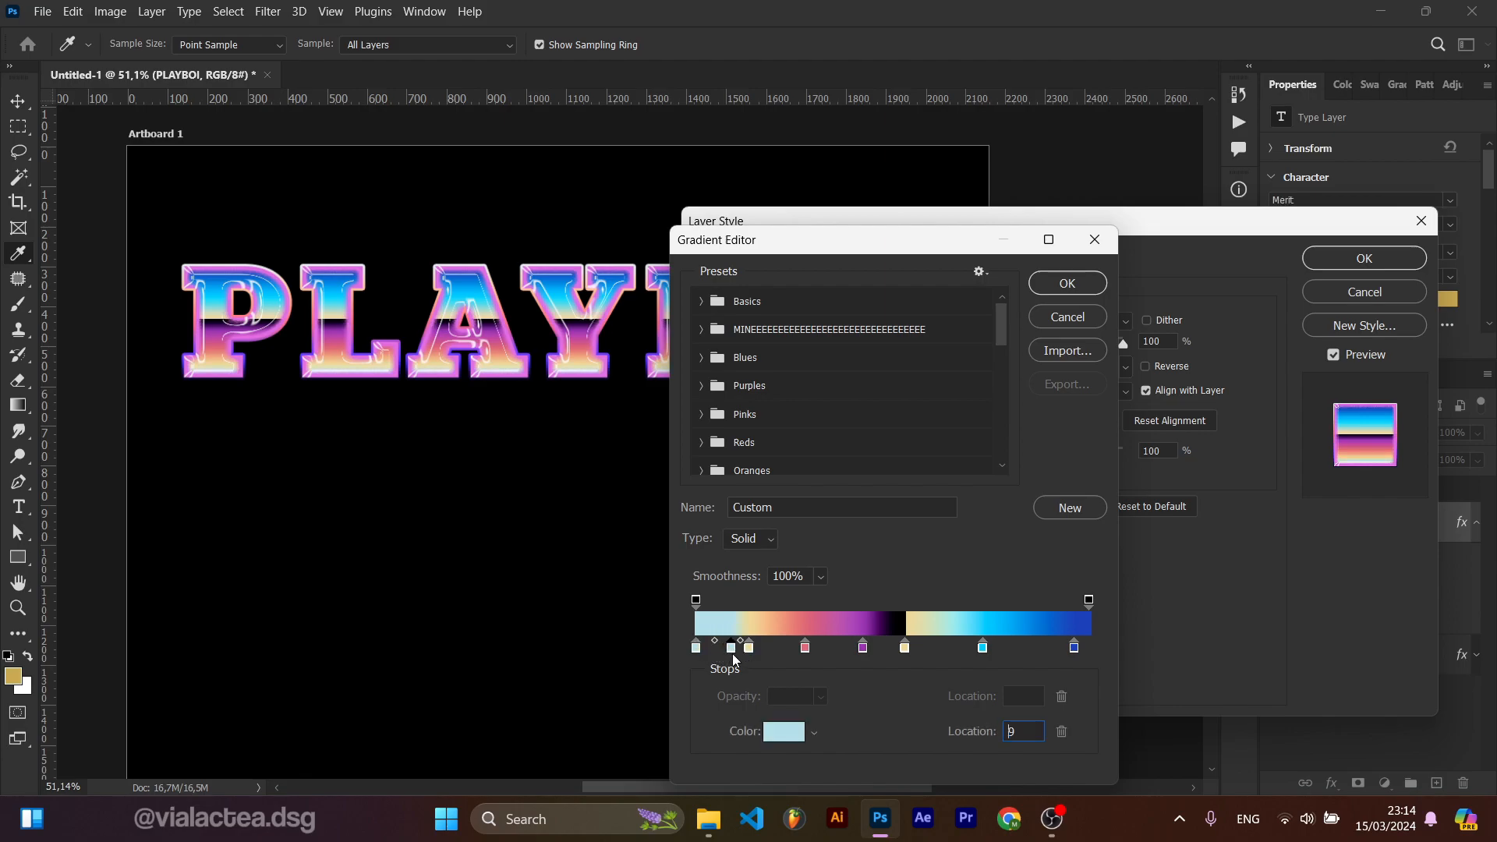
left_click_drag(764, 651, 804, 652)
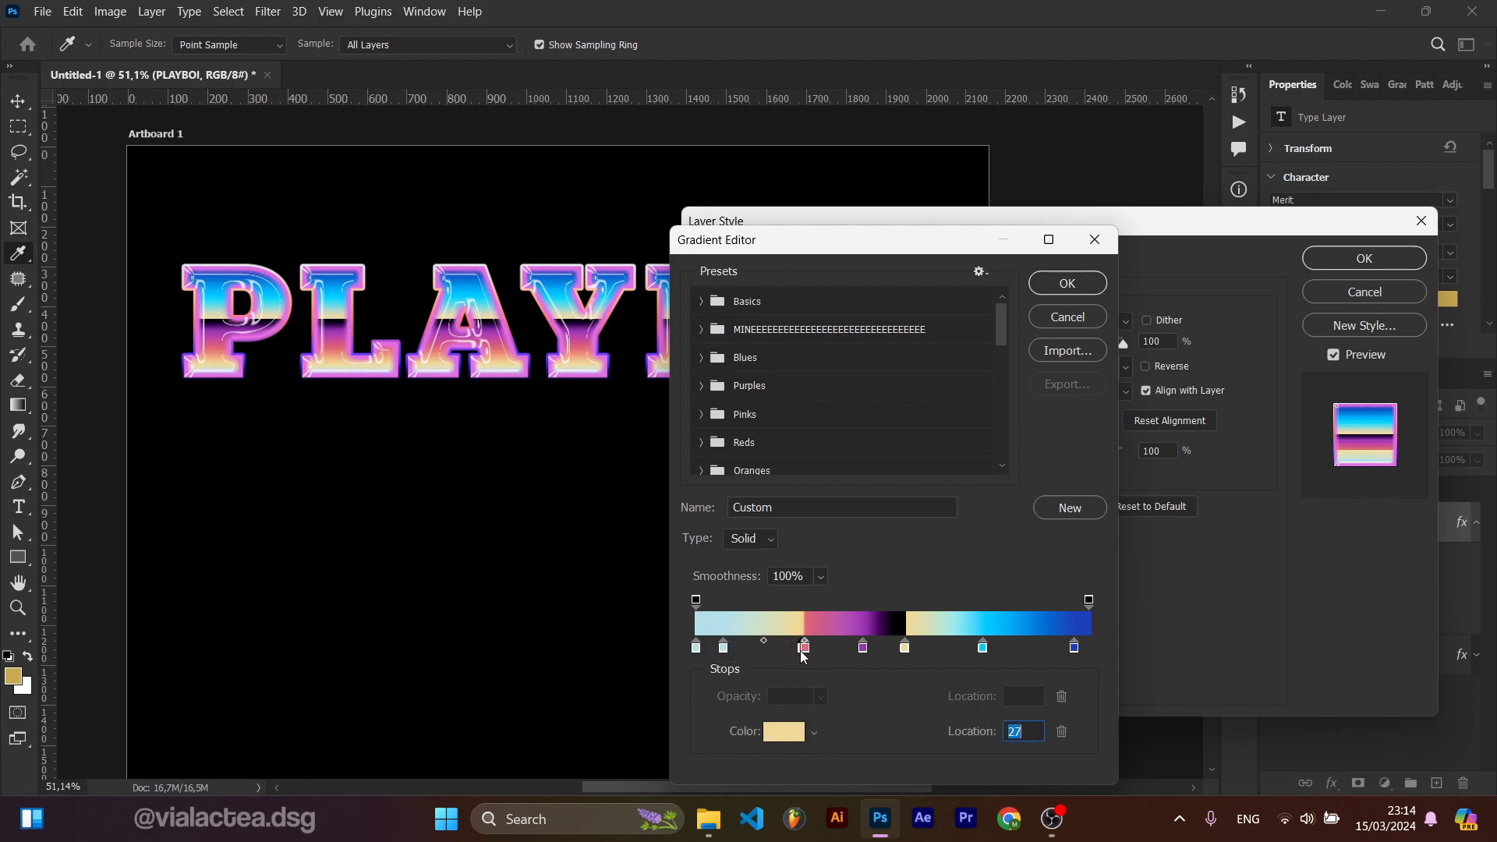
key("ctrl+z")
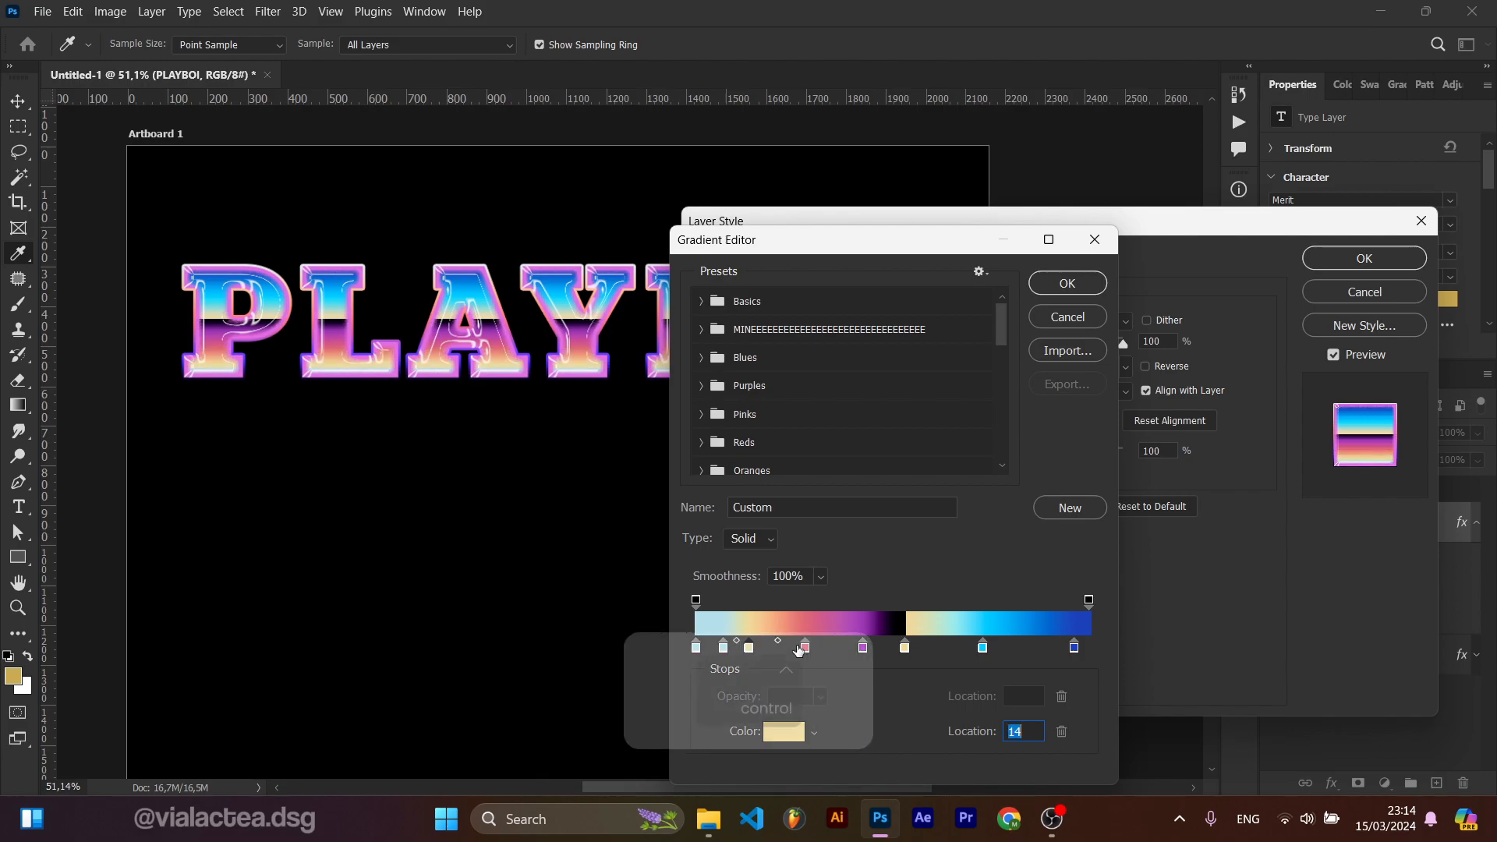
left_click(723, 647)
key("BackSpace")
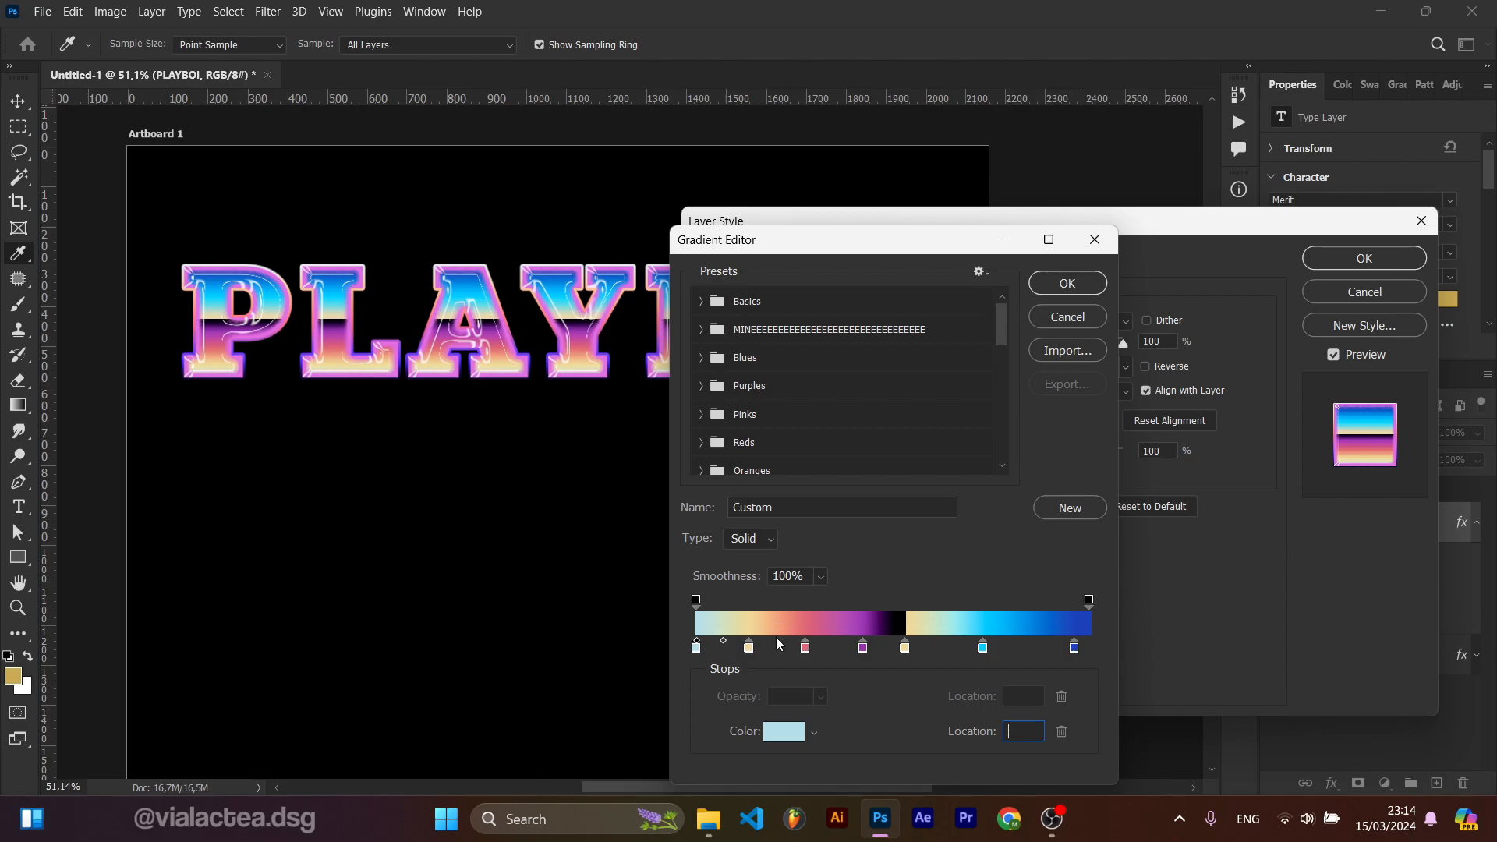
Step: Move the cream color stop of the overlay gradient to location 64% and confirm the gradient
left_click(906, 648)
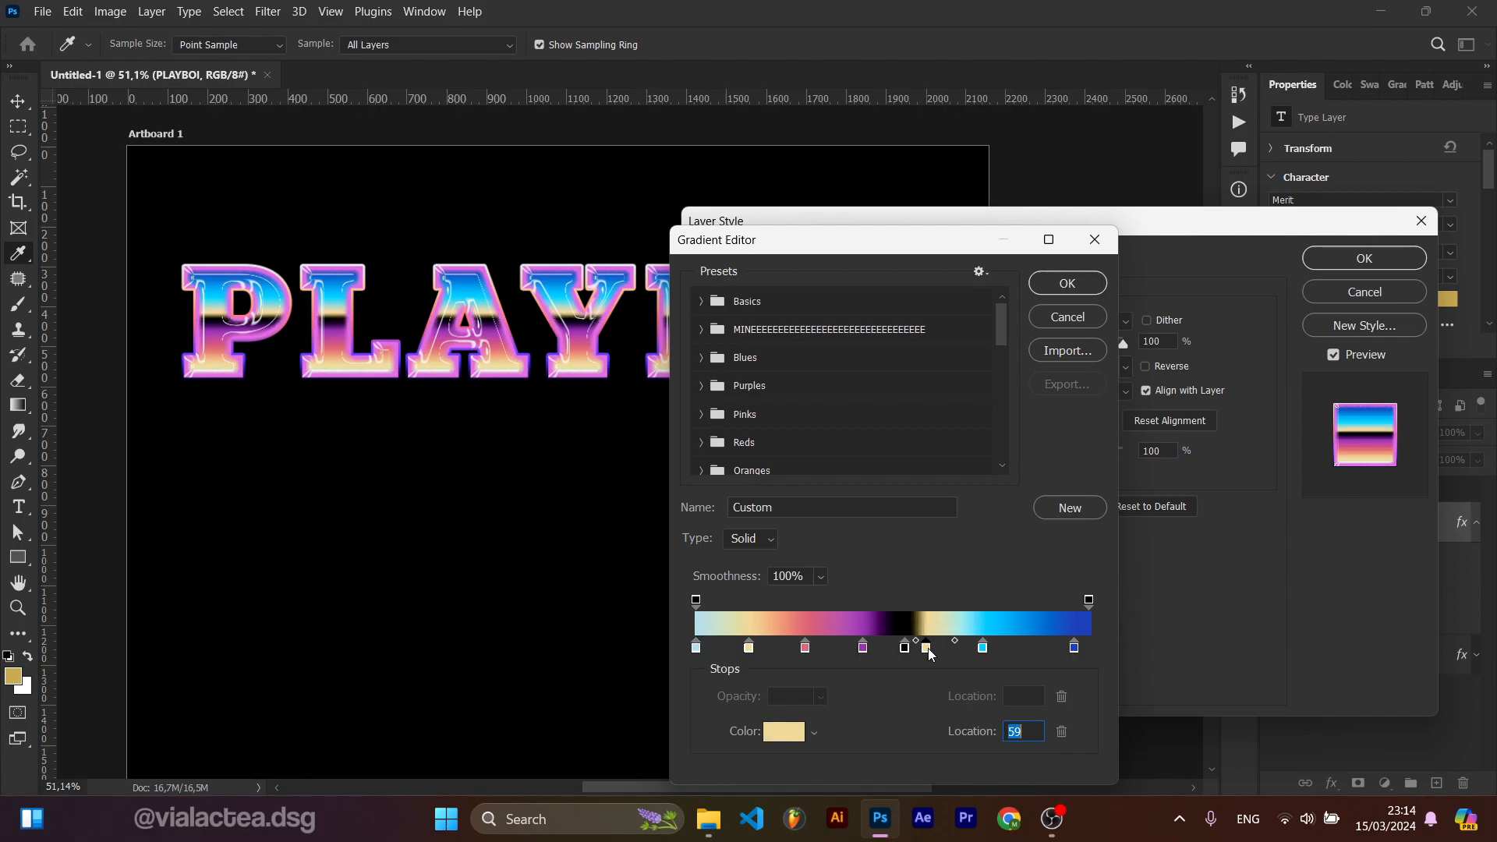
key("ctrl+z")
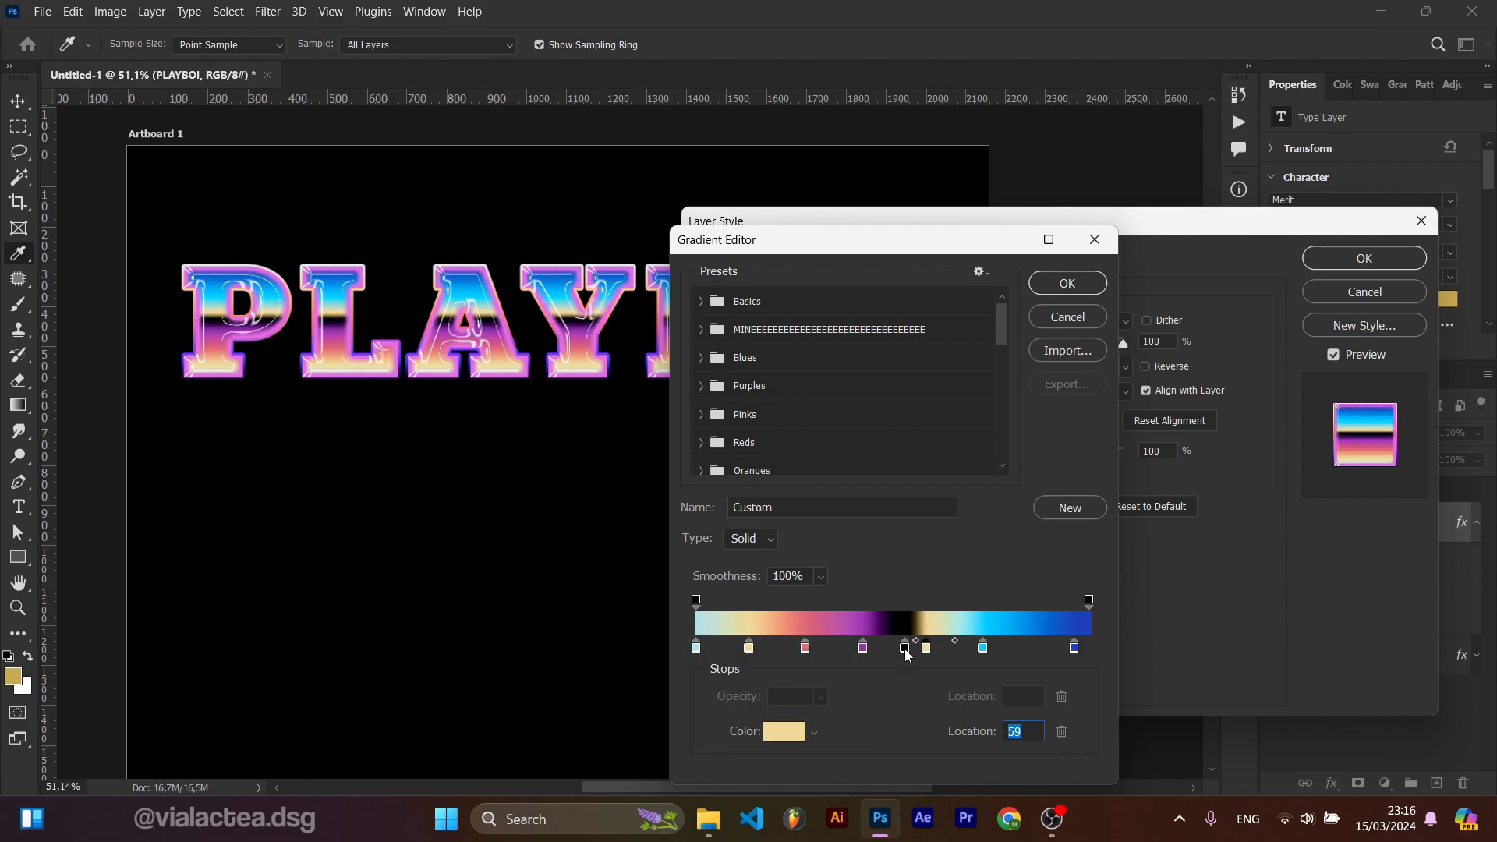
left_click_drag(906, 650, 853, 650)
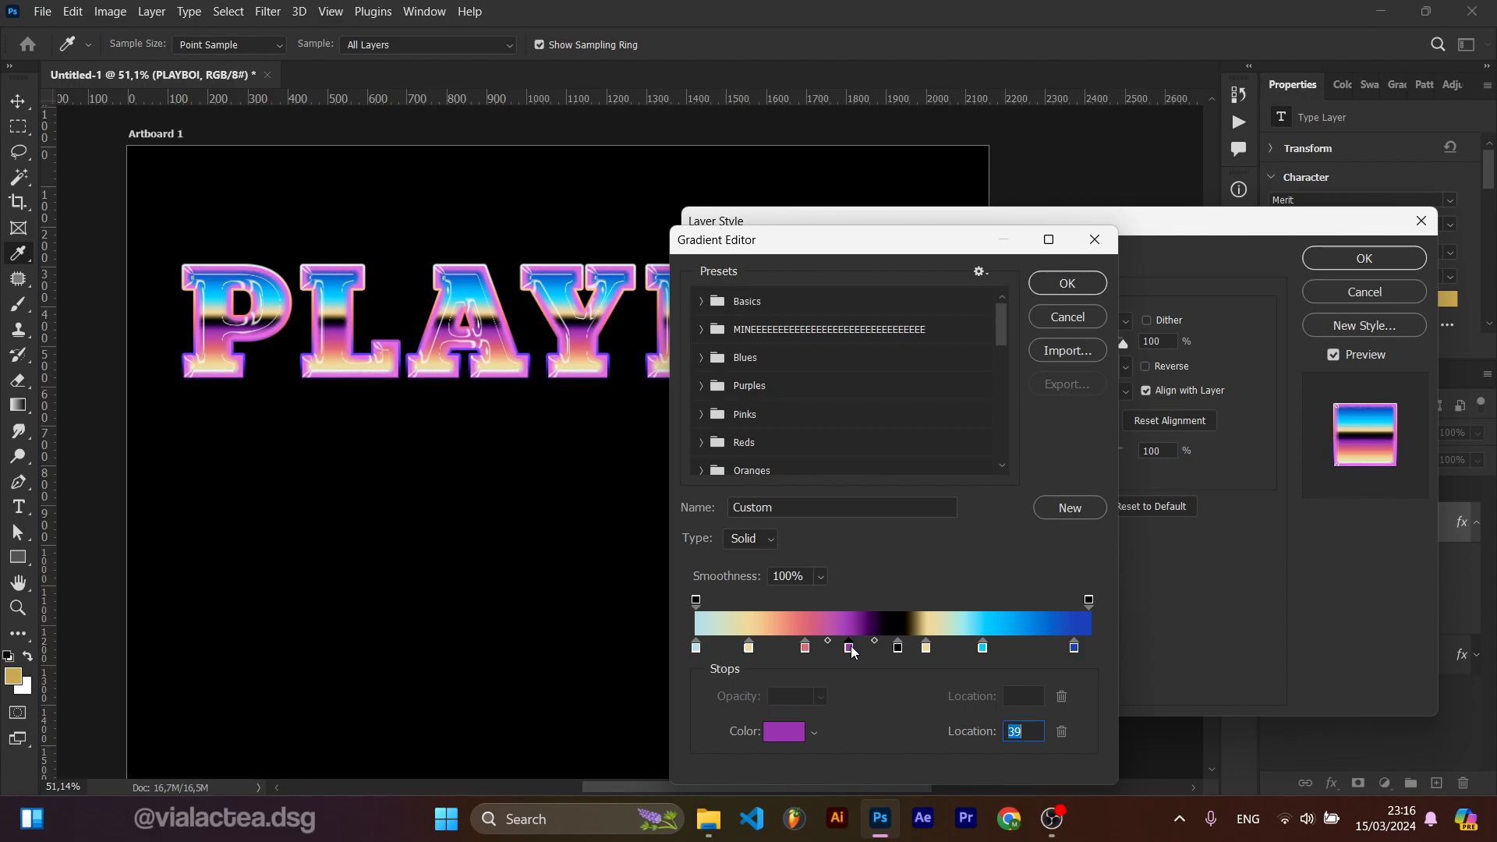
key("ctrl+z")
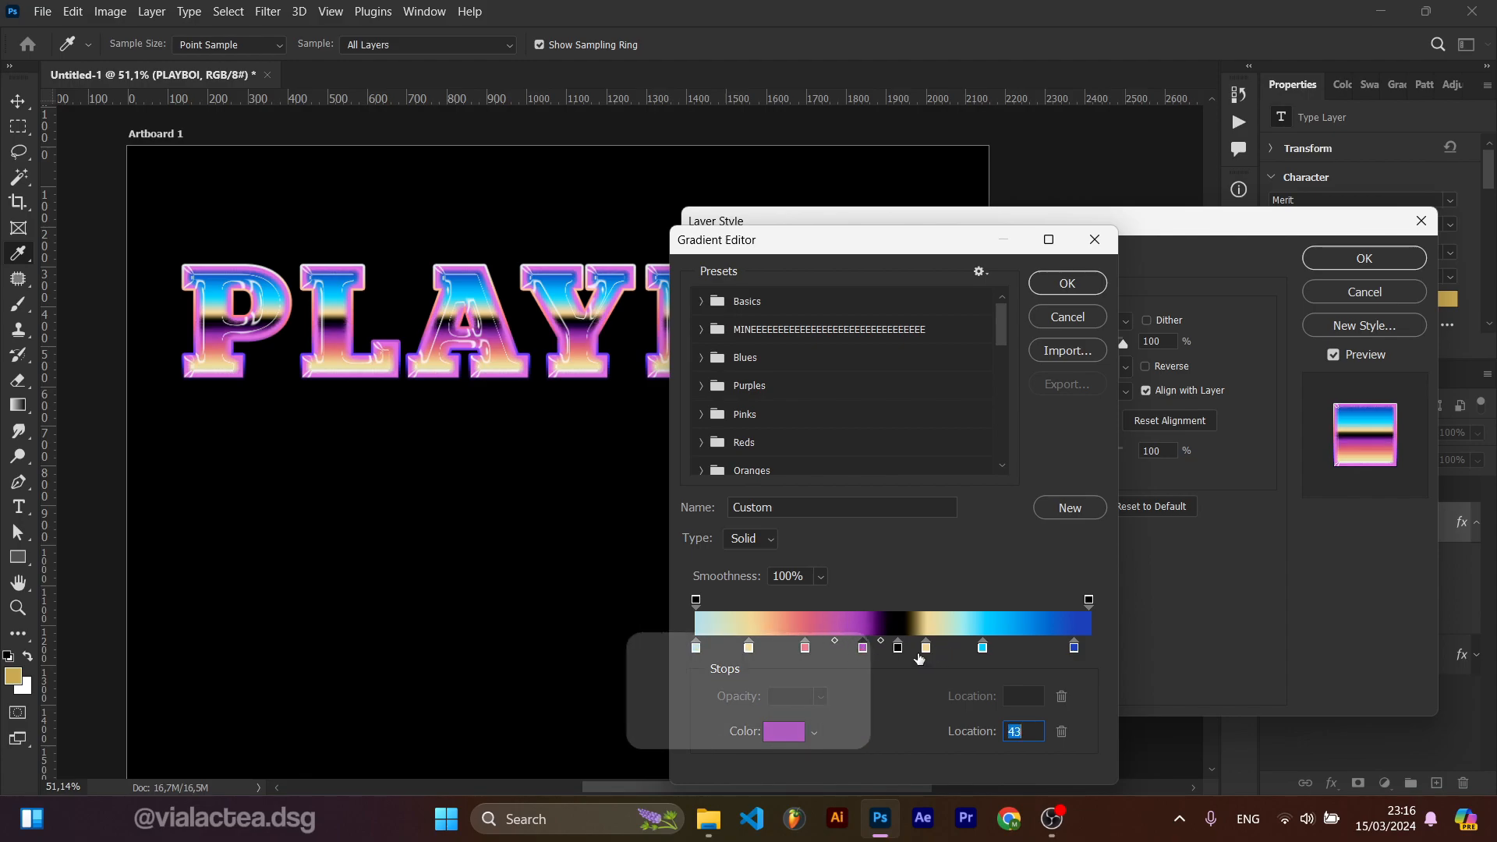
mouse_move(925, 650)
left_mouse_down()
mouse_move(909, 655)
mouse_move(991, 656)
mouse_move(944, 657)
left_mouse_up()
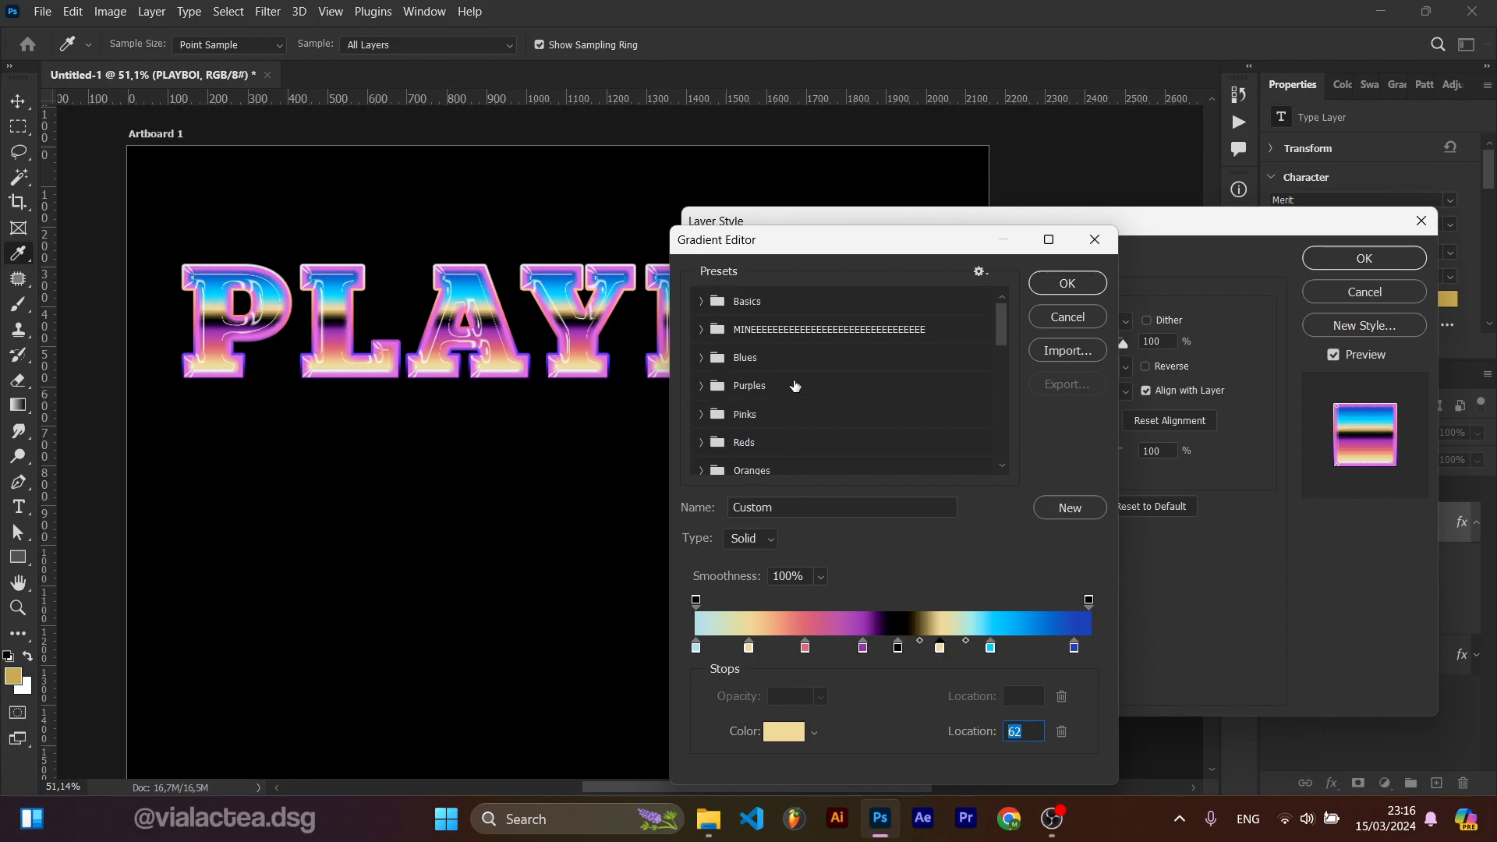
key("ctrl+z")
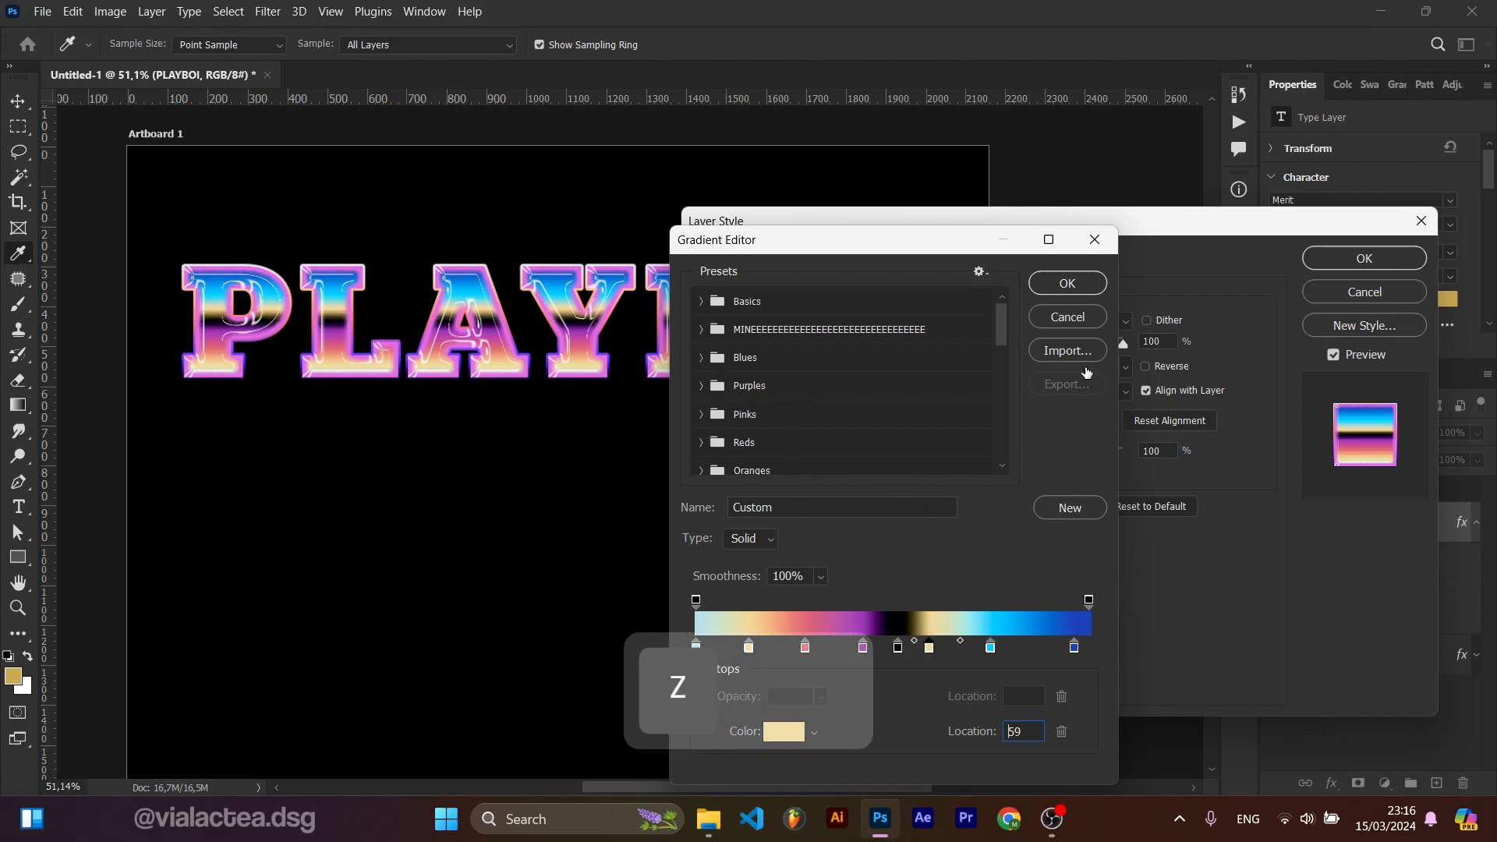
left_click_drag(929, 649, 945, 649)
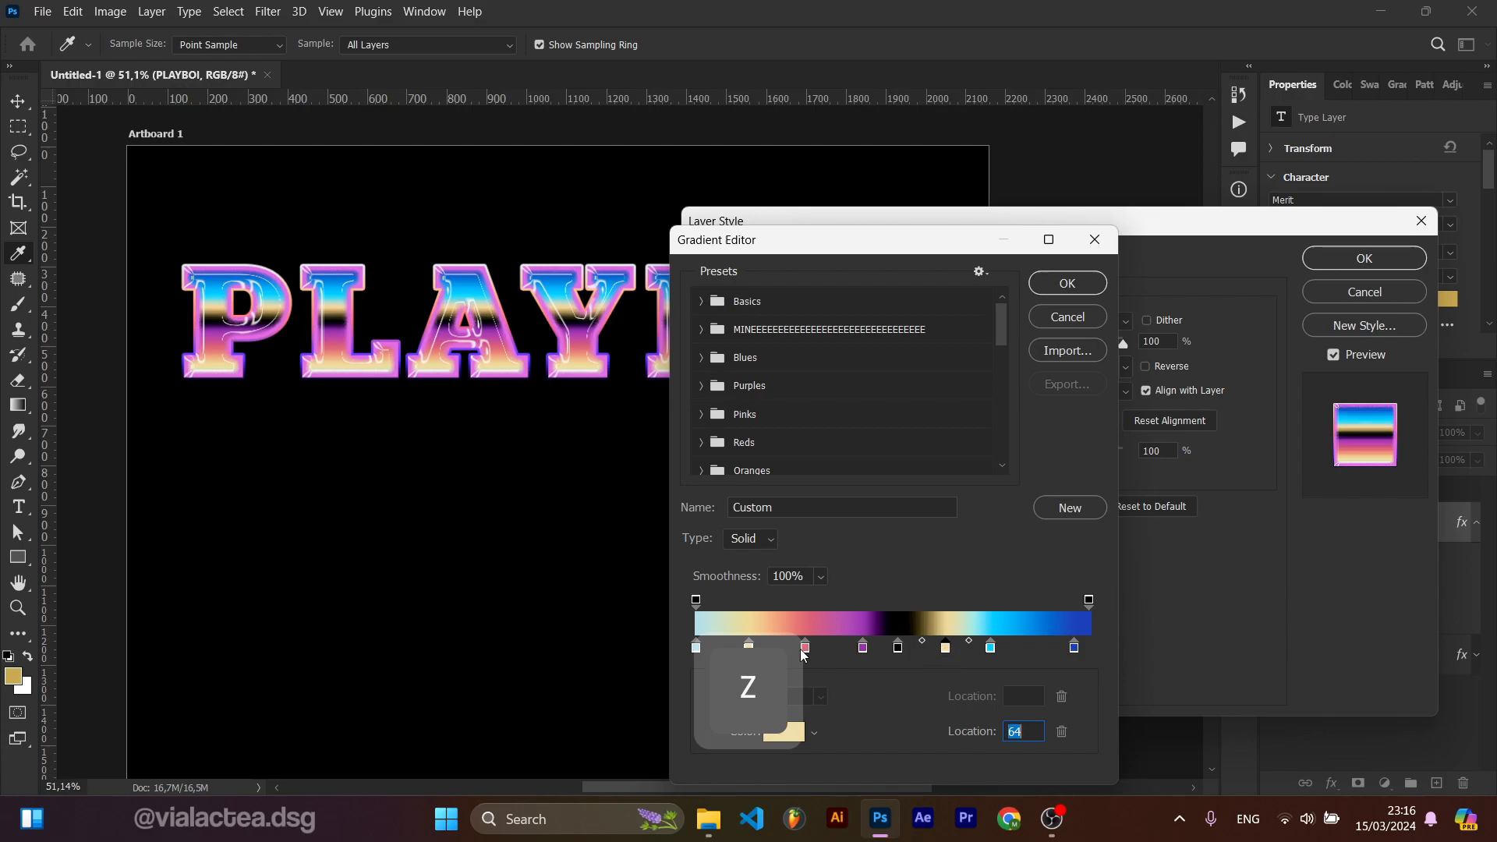
left_click(1061, 290)
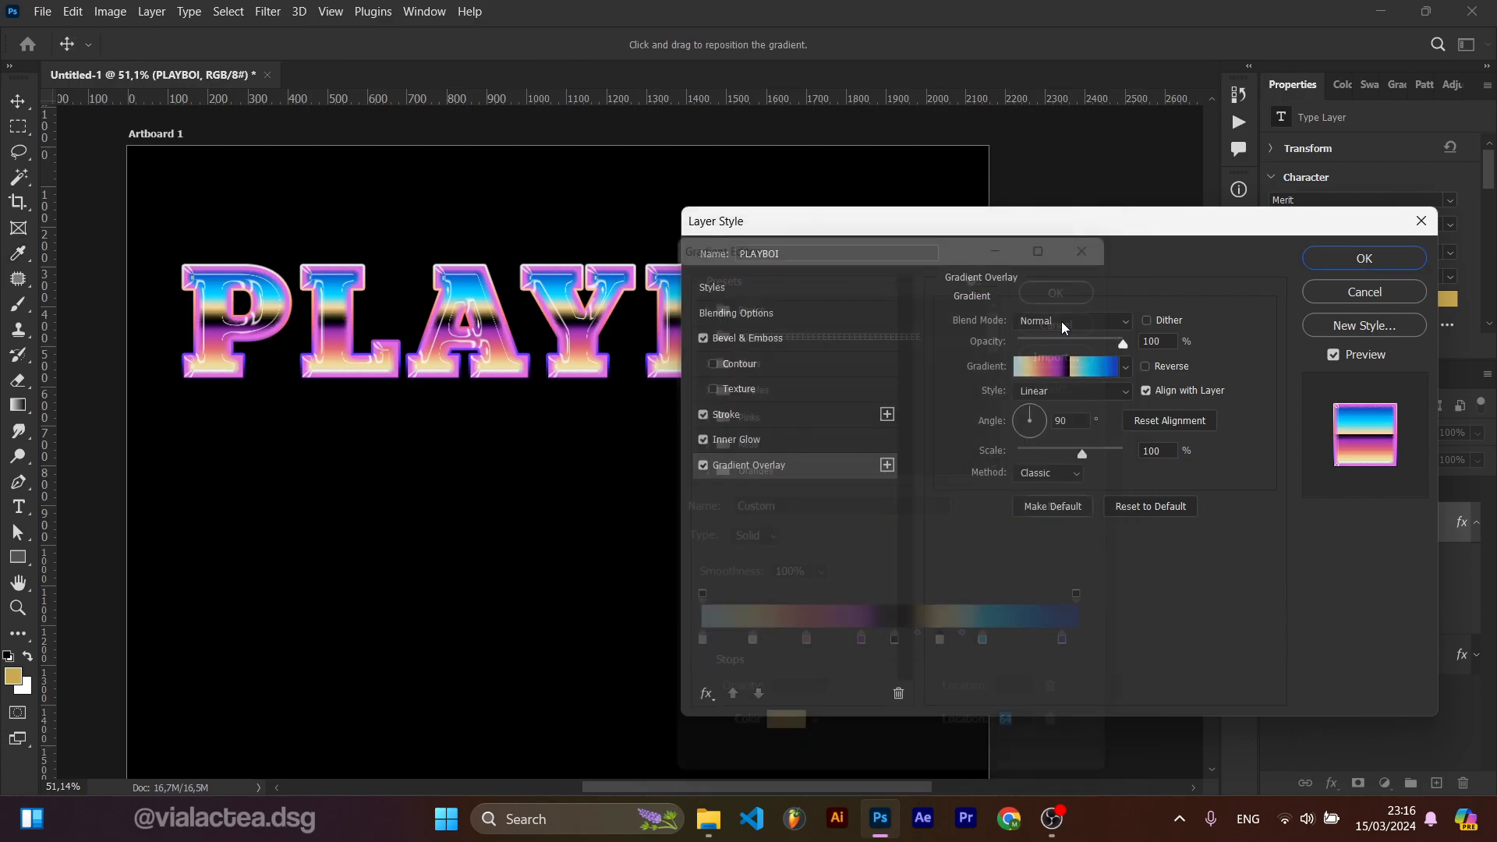
Step: Duplicate the PLAYBOI text straight down near the bottom of the artboard
left_click_drag(754, 245, 727, 561)
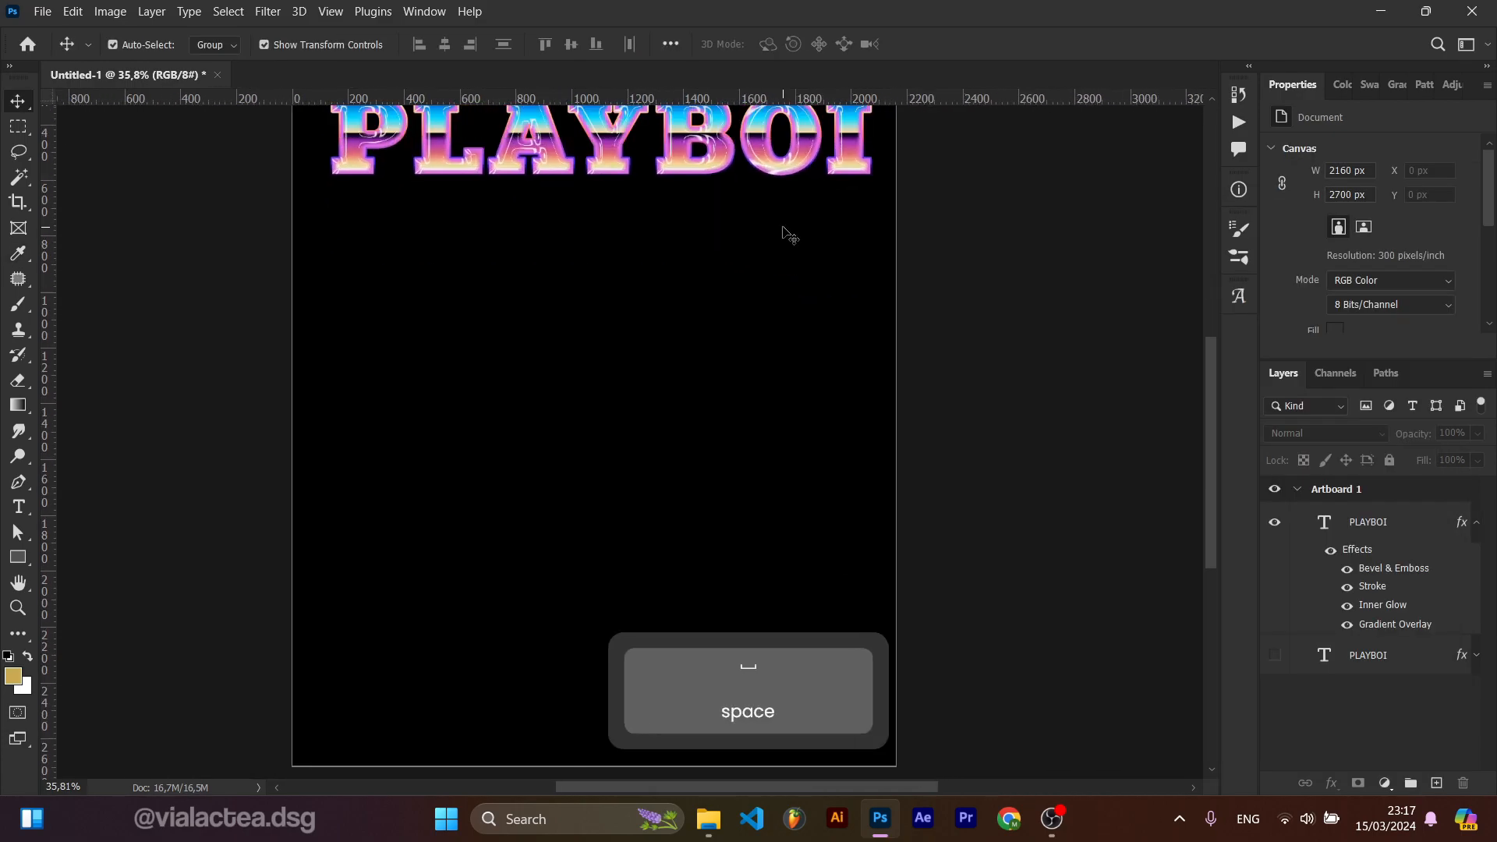
scroll(783, 228, "down", 4)
scroll(754, 192, "up", 1)
left_click(752, 222)
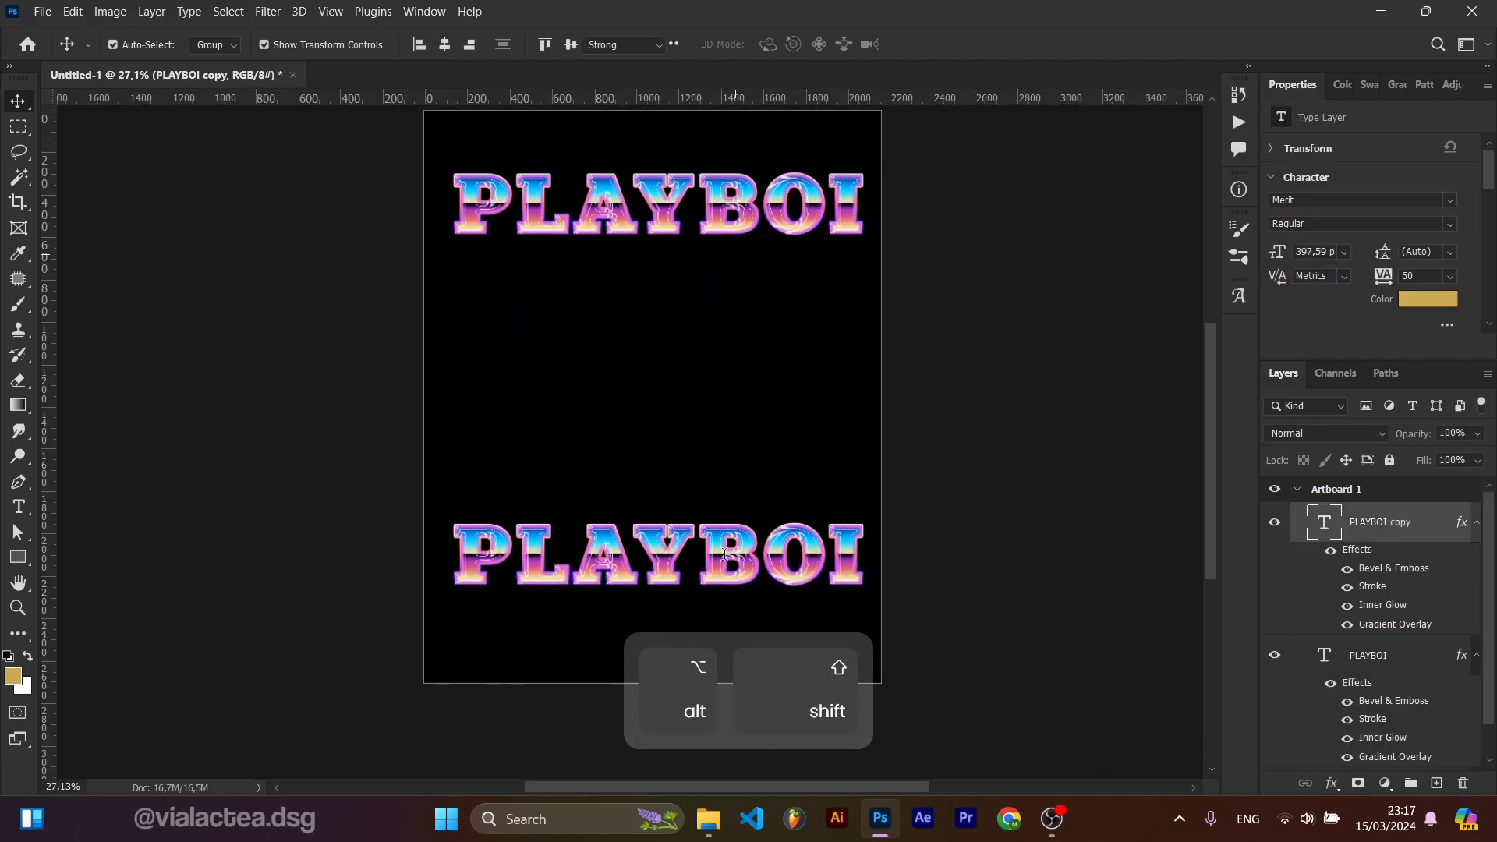
Step: Replace the duplicated text with CARTI and commit the edit
double_click(726, 561)
type("CARTI")
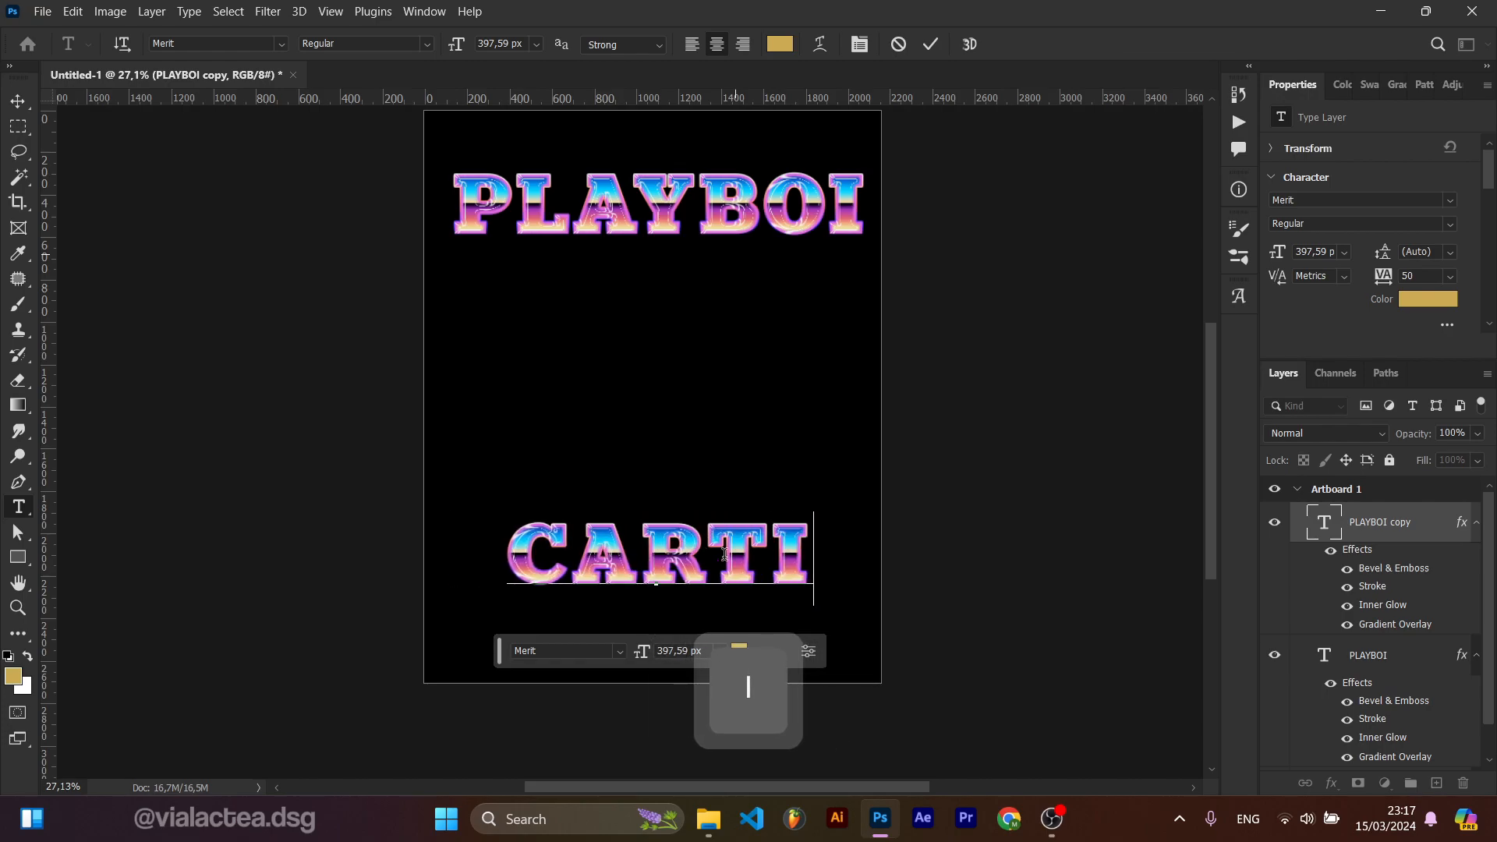
left_click(928, 49)
Step: Scale the CARTI text to about 120.5% and move it slightly lower
left_click(1026, 307)
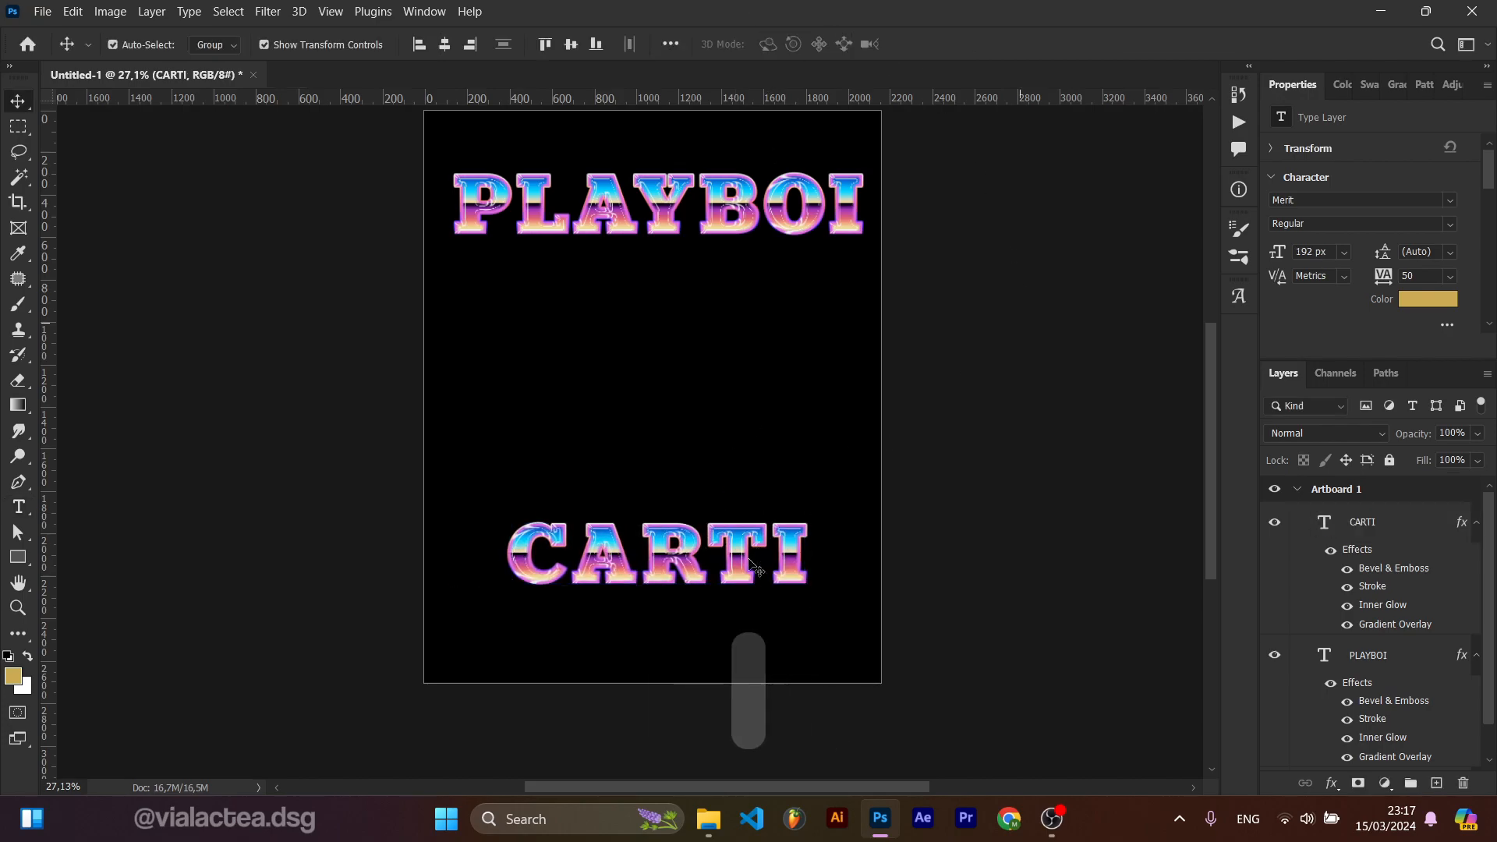
scroll(731, 388, "up", 1)
left_click(739, 296)
left_click_drag(739, 296, 745, 286)
left_click(745, 617)
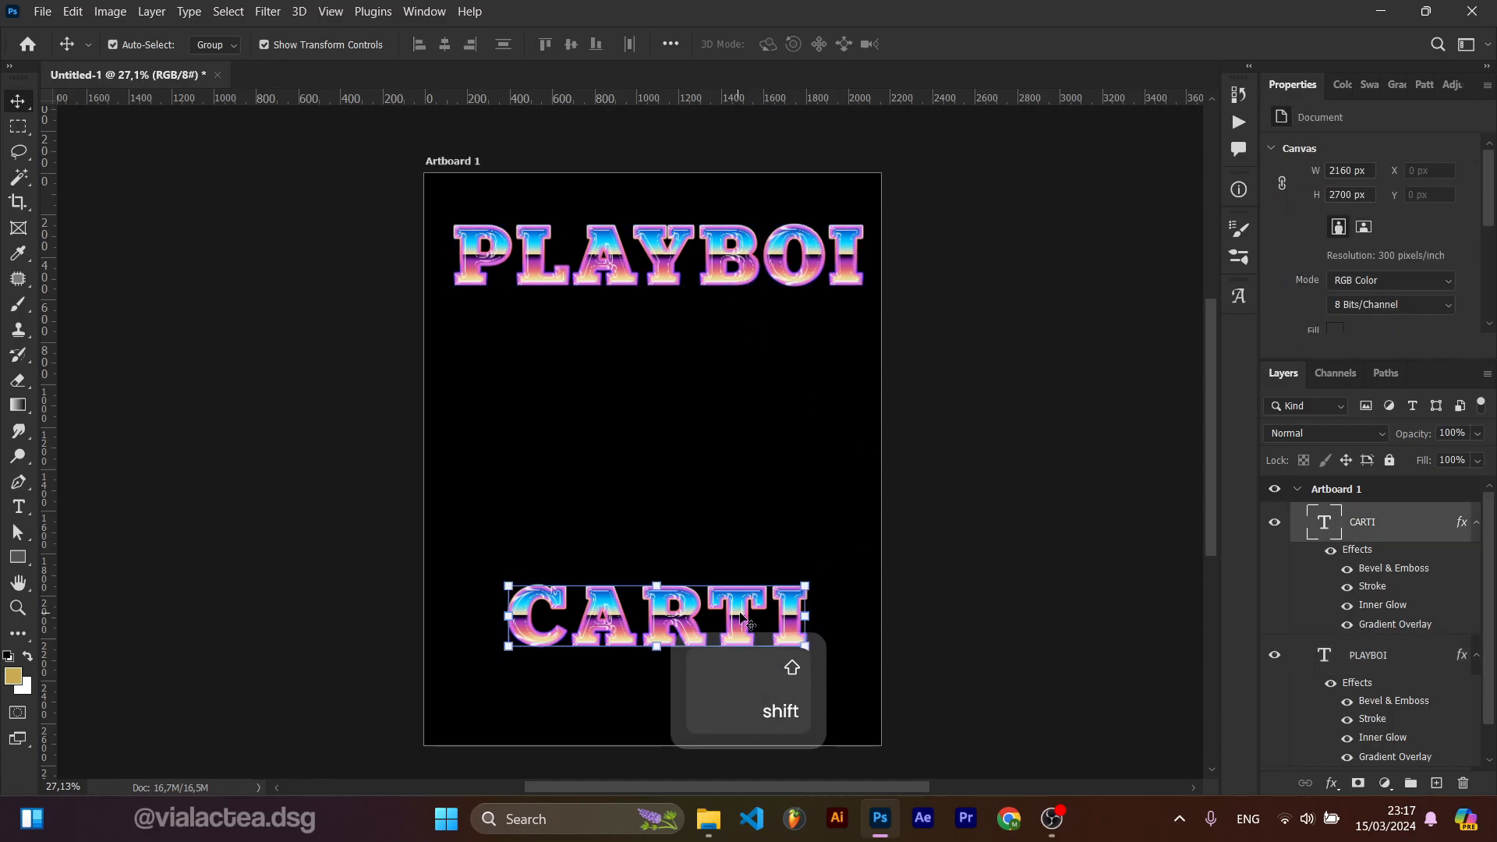
left_click_drag(804, 585, 759, 594)
key("ctrl+z")
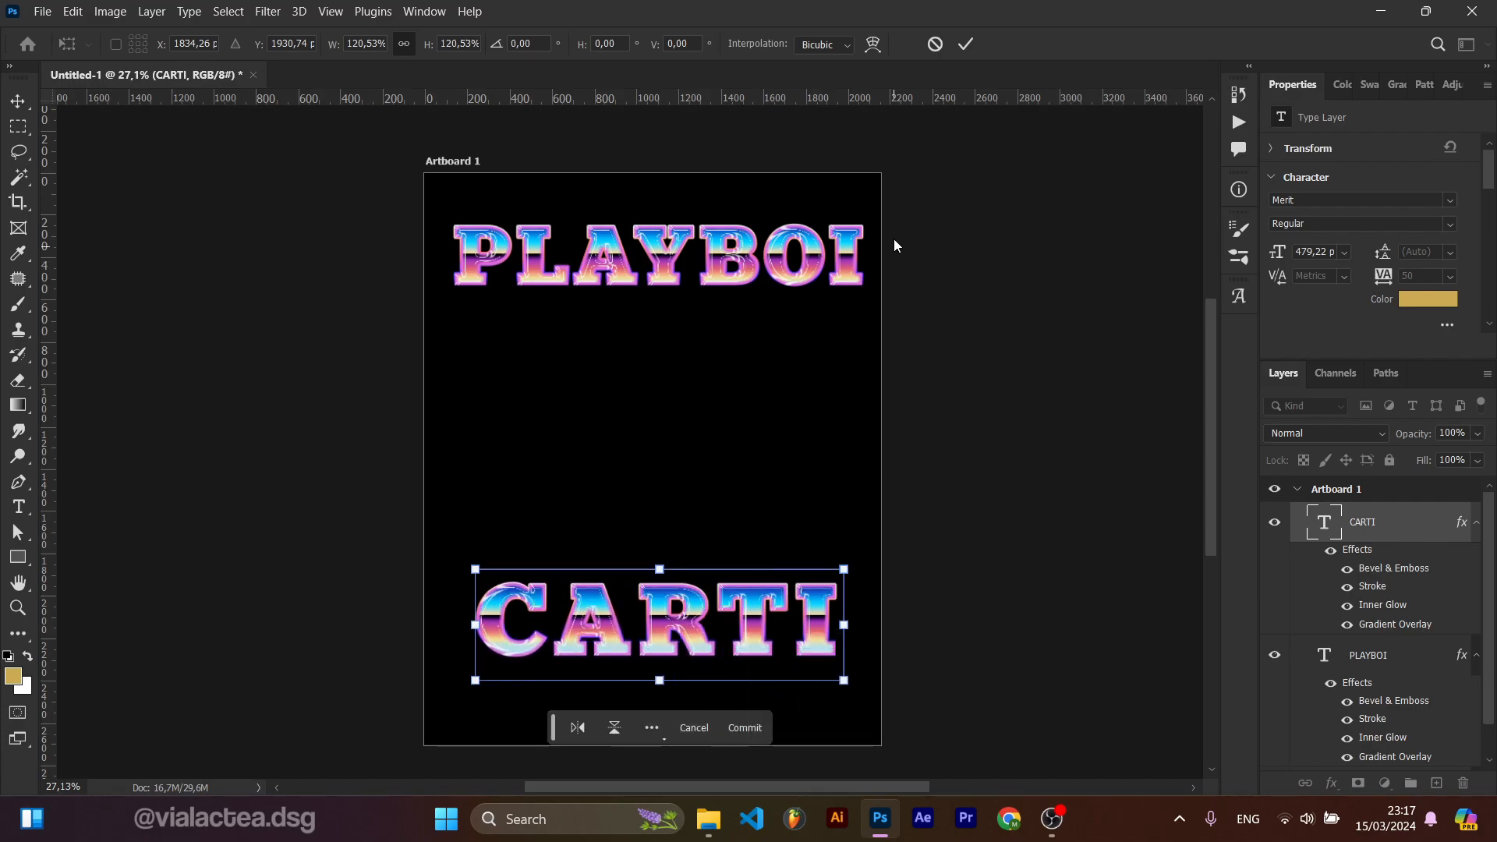
left_click(966, 44)
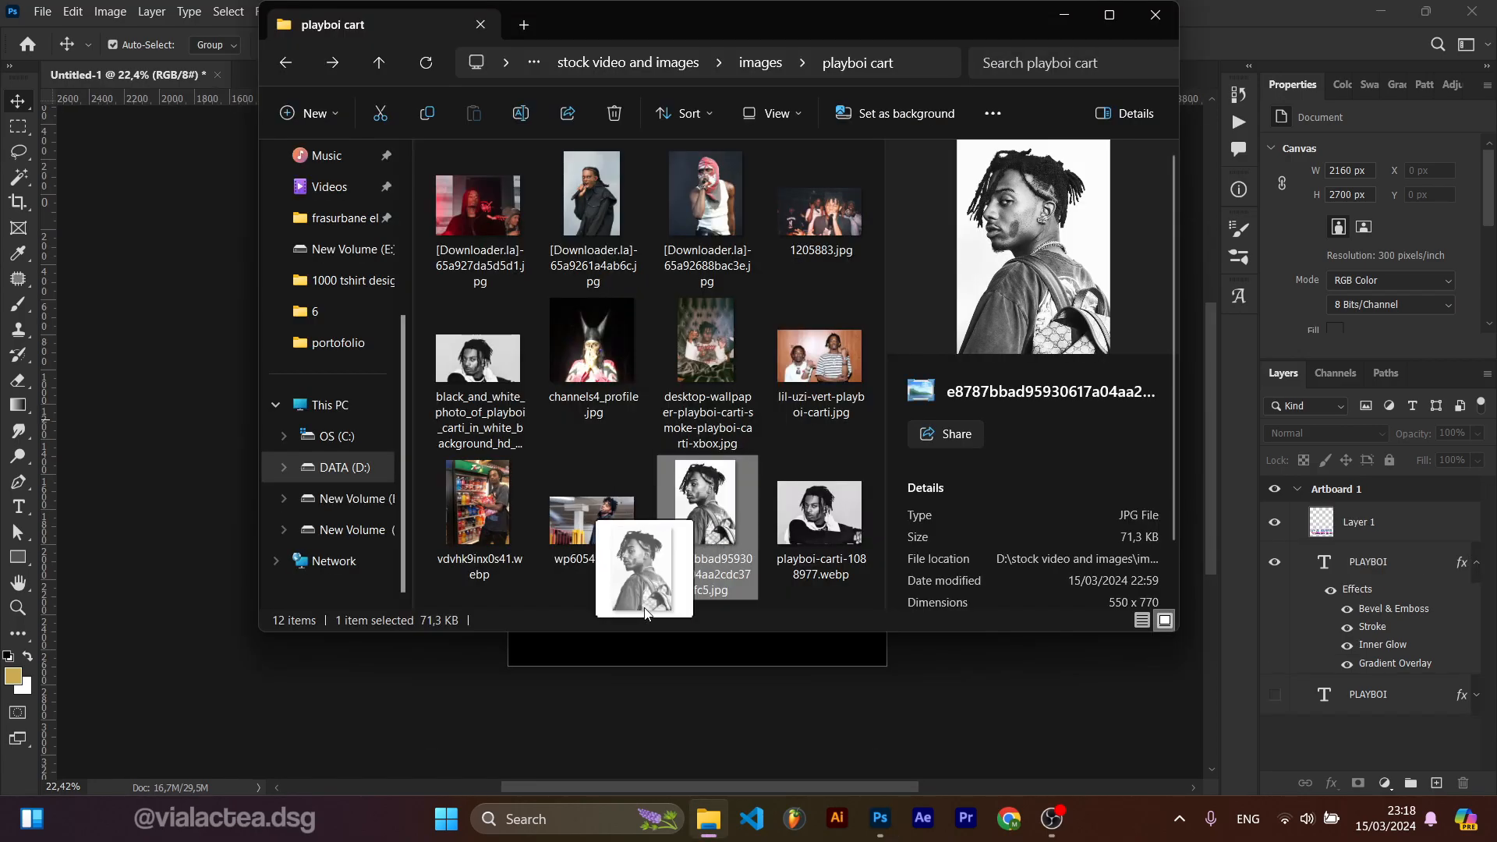
left_click_drag(643, 613, 643, 652)
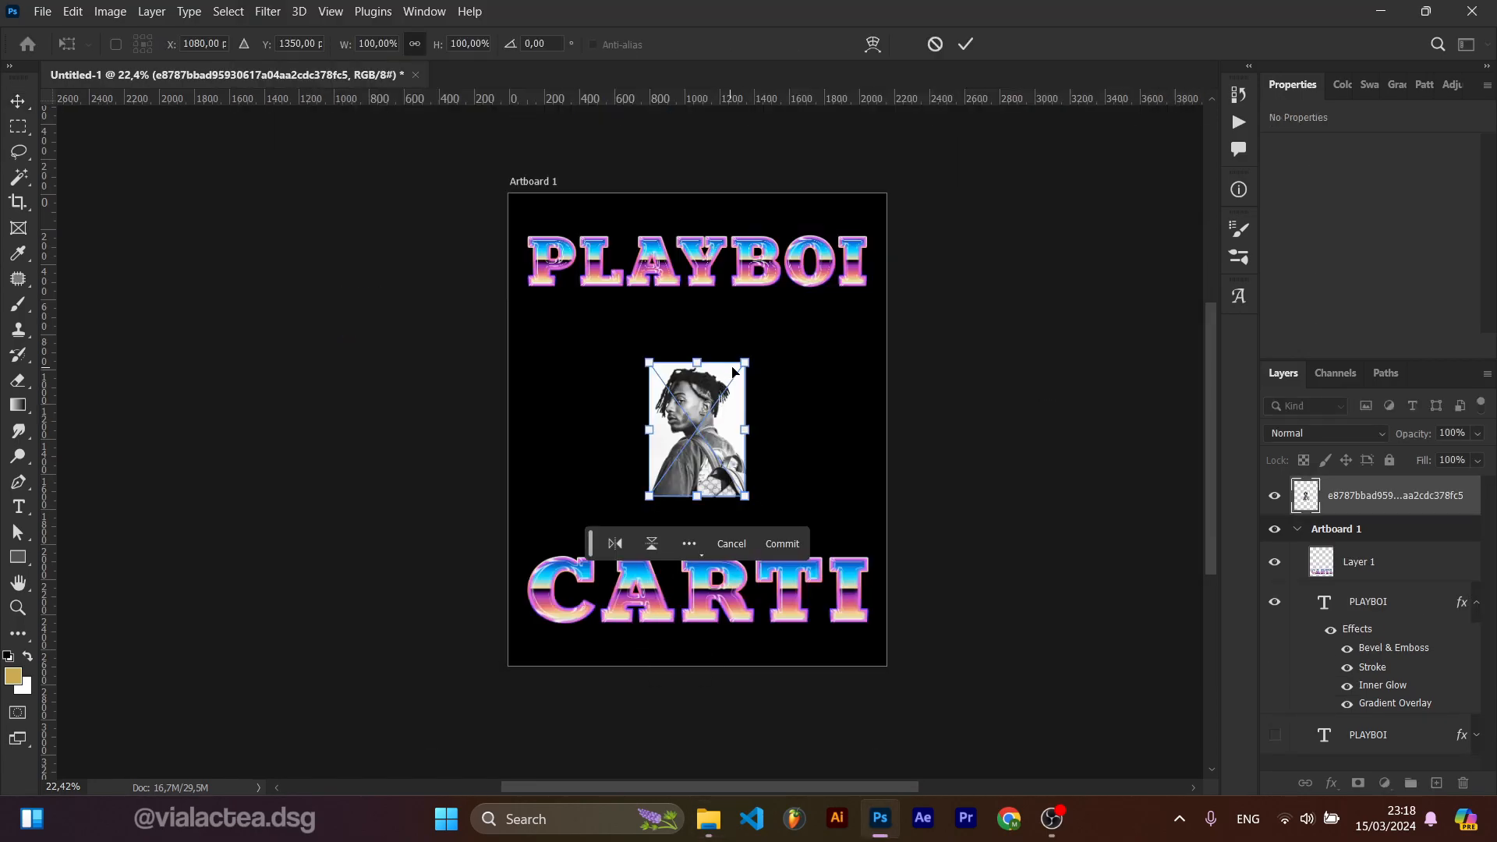
Step: Enlarge the placed photo so it fills the space between PLAYBOI and CARTI, and commit
left_click_drag(740, 364, 815, 268)
left_click(967, 44)
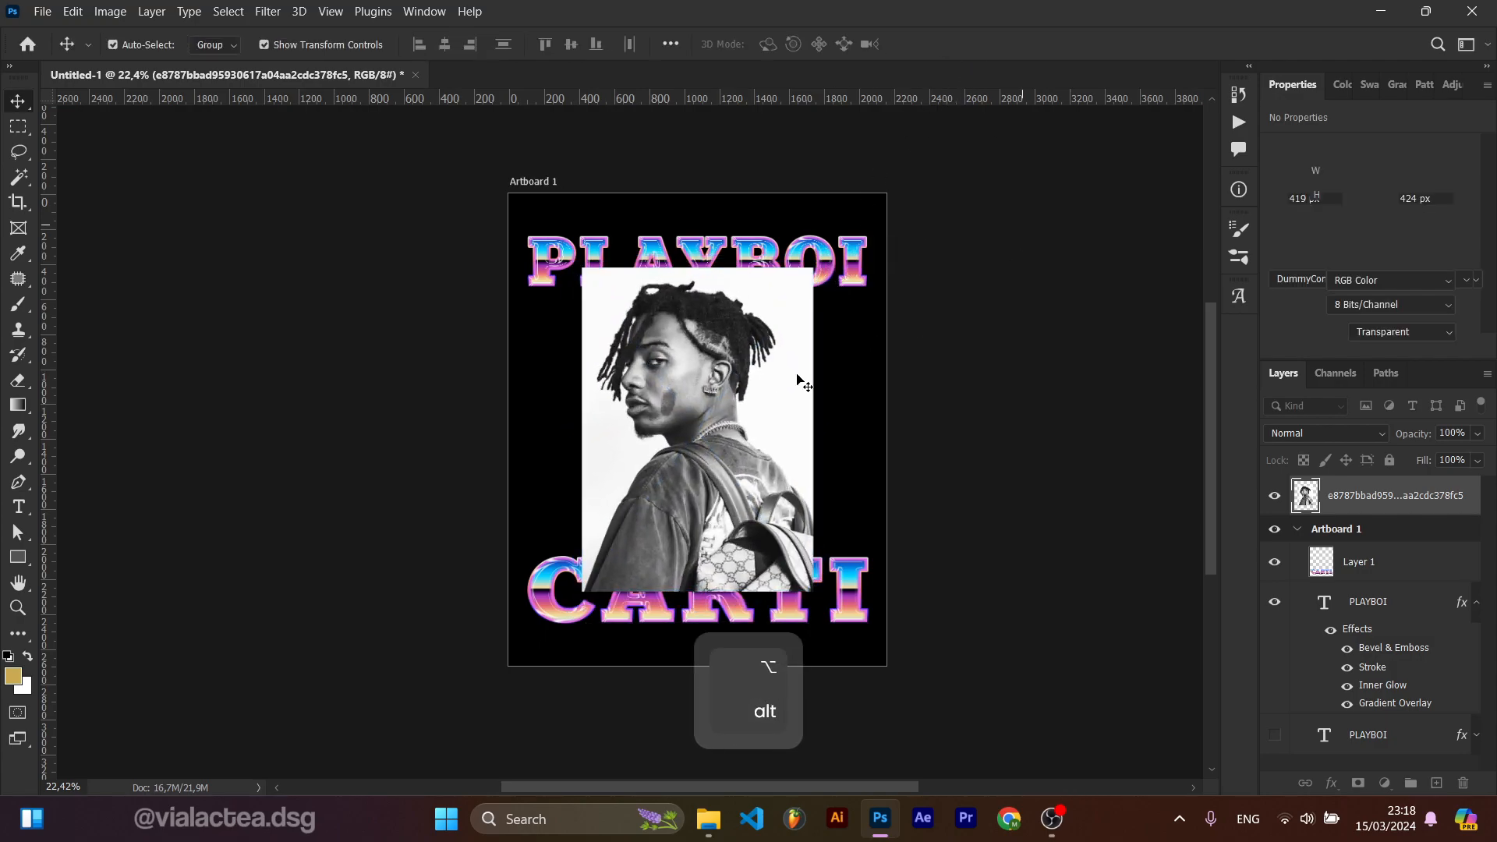
Step: Select the person in the photo with the Select Subject command
key("w")
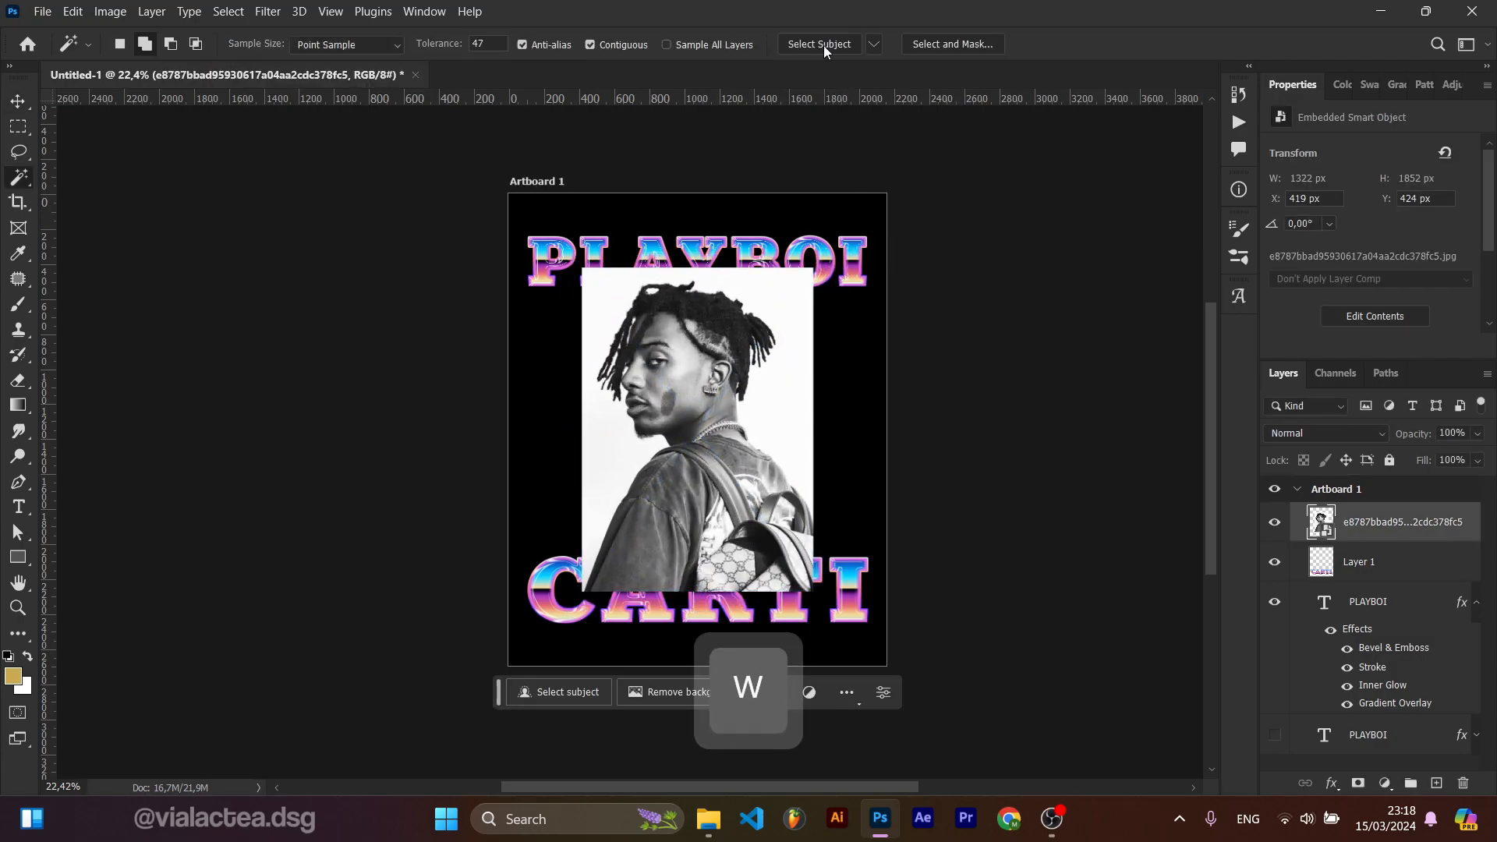
key("w")
left_click(801, 45)
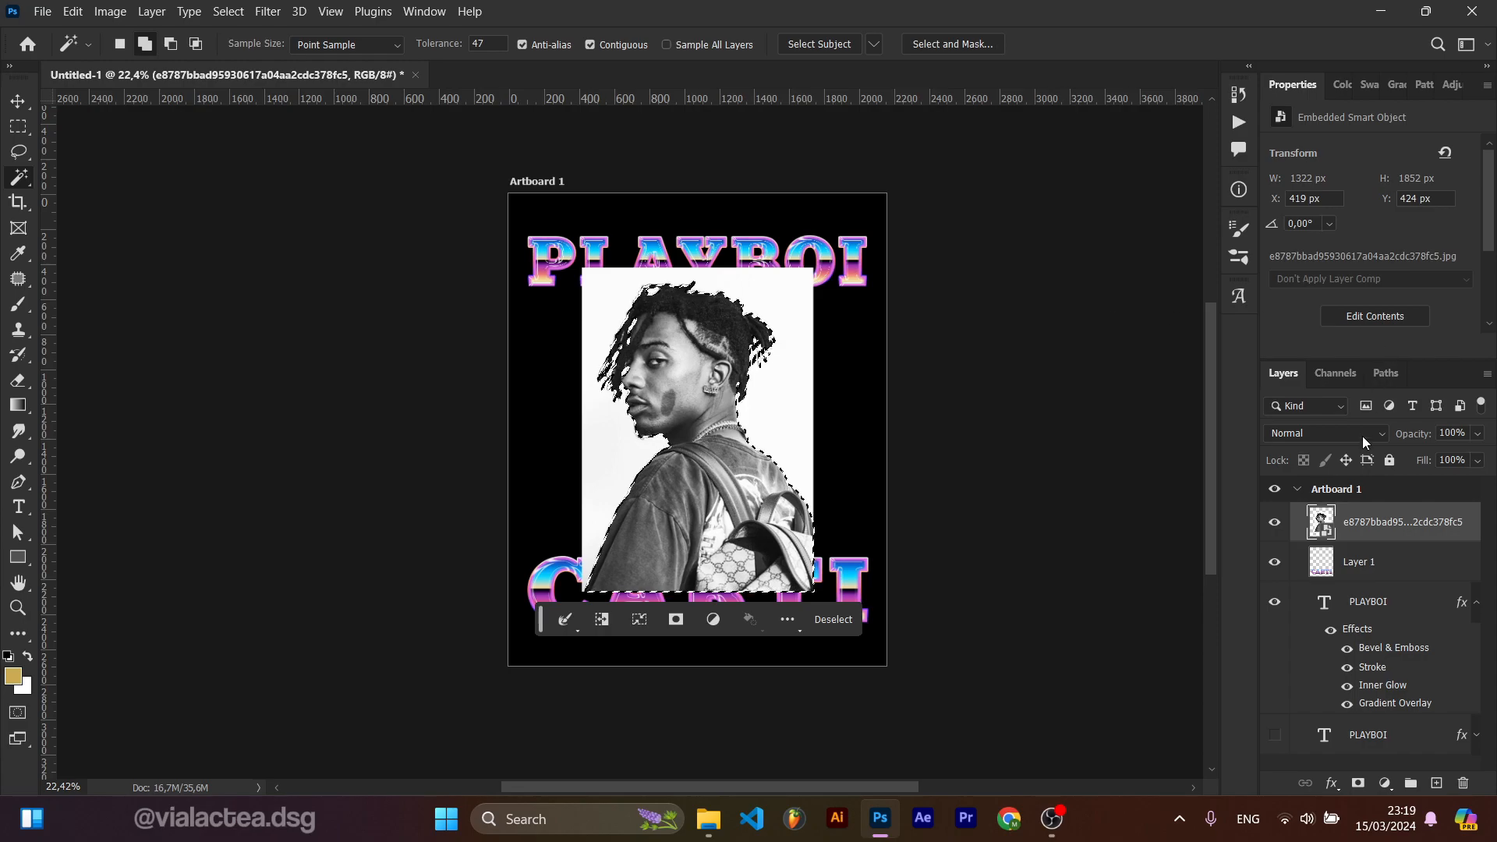
Step: Mask the photo to the selected person and move the cut-out to the right
left_click(1358, 783)
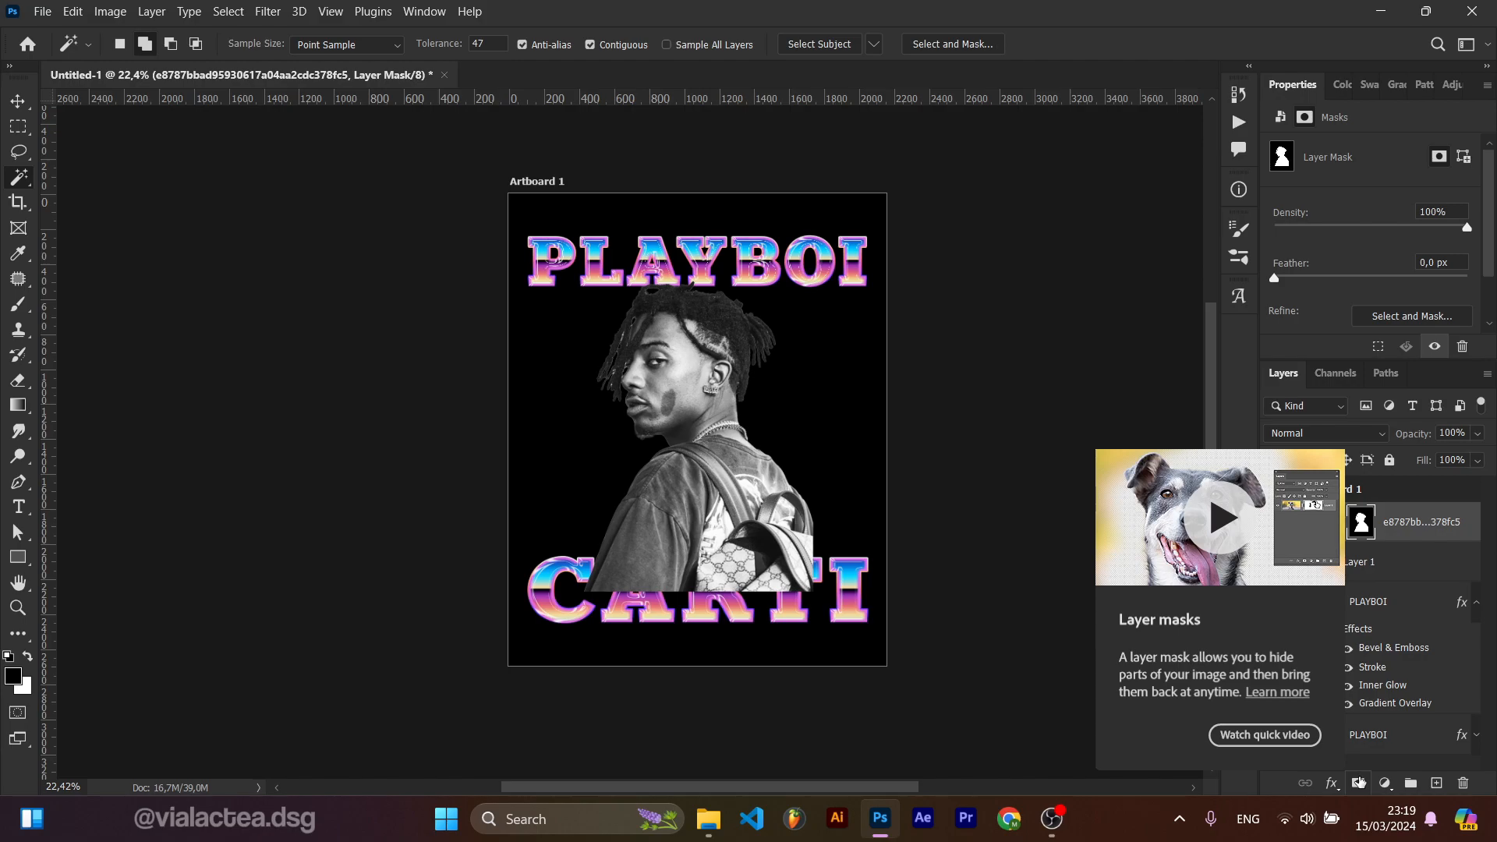
key("v")
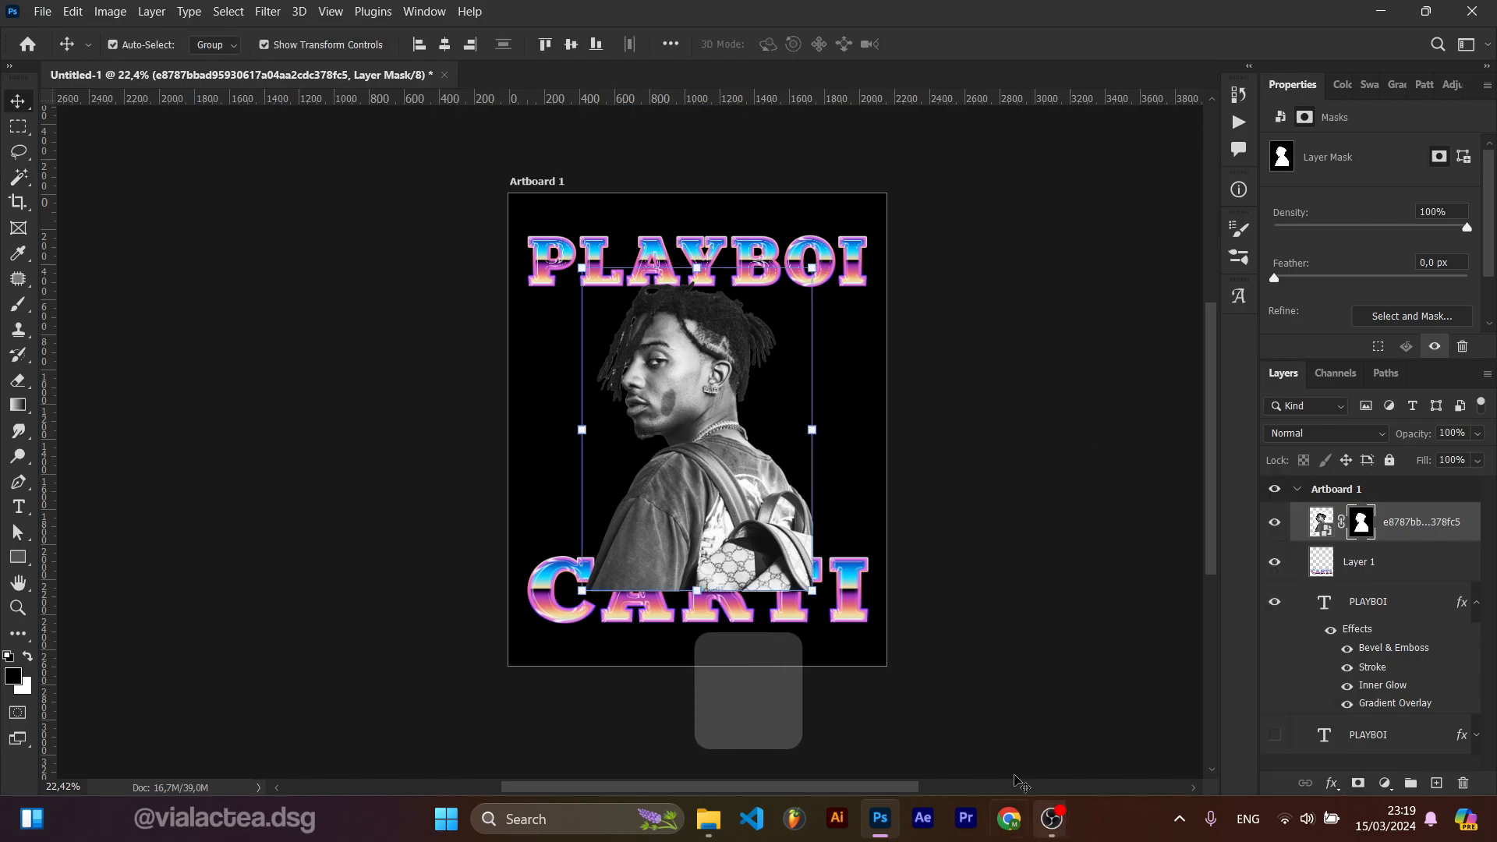
left_click_drag(737, 467, 792, 466)
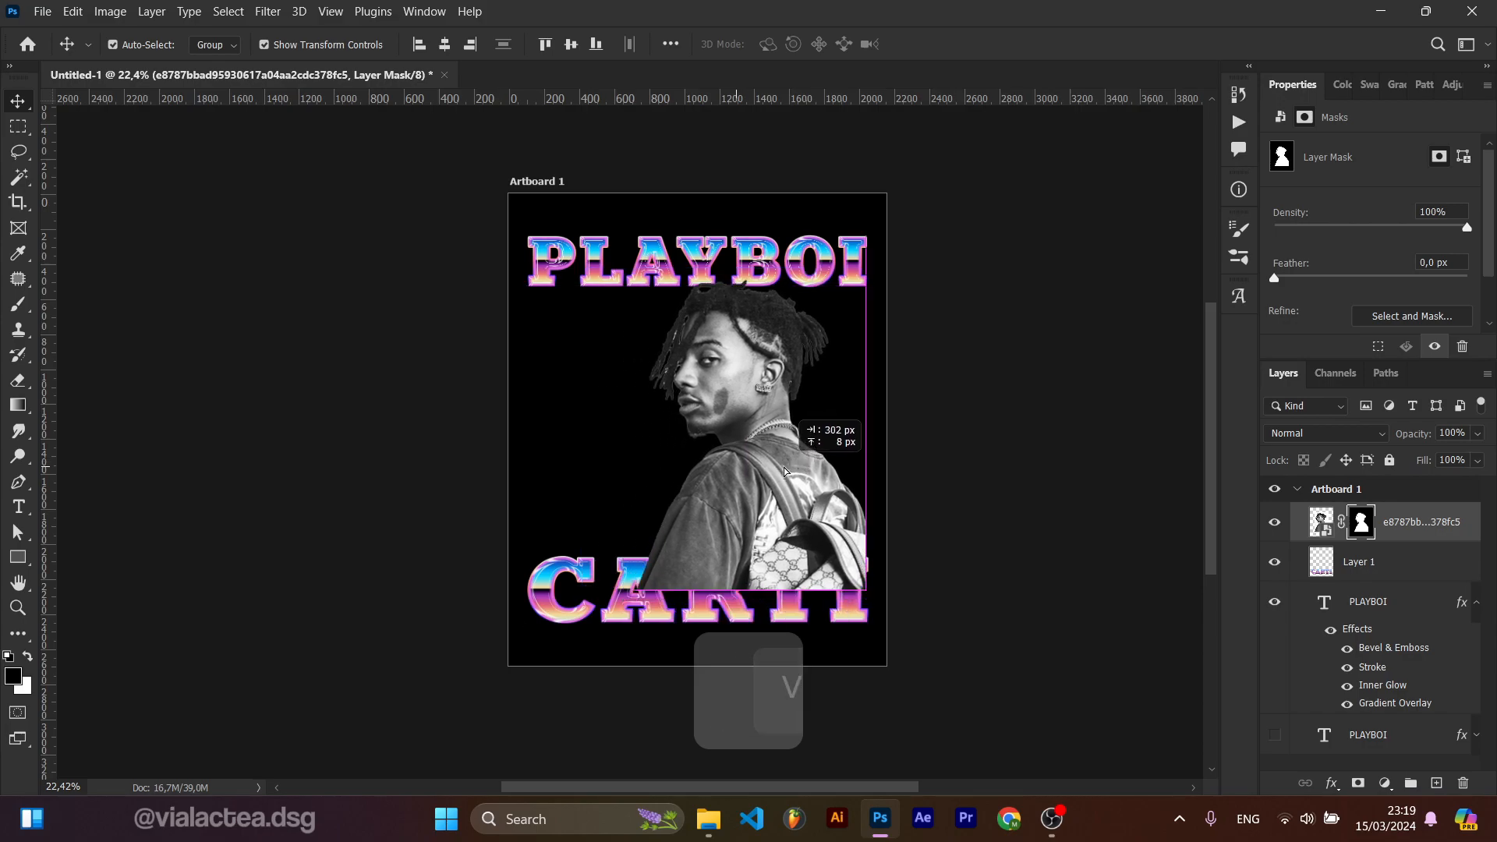
Step: Scale the cut-out to about 74.72% at the artboard's right side, commit, and send its layer to the bottom
left_click_drag(868, 267, 808, 348)
left_click_drag(727, 461, 786, 454)
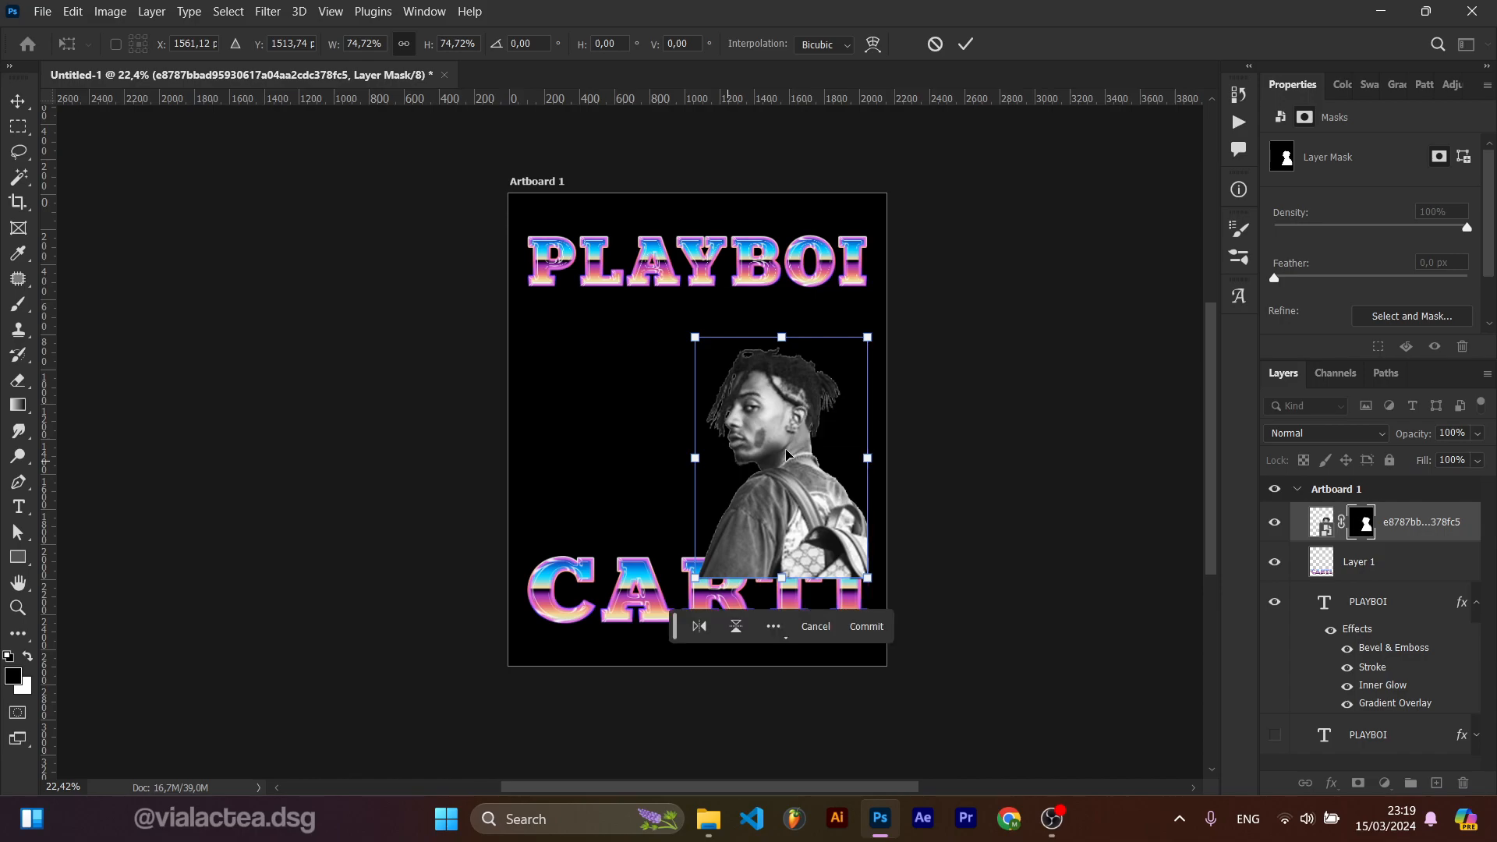
key("ctrl+bracketleft")
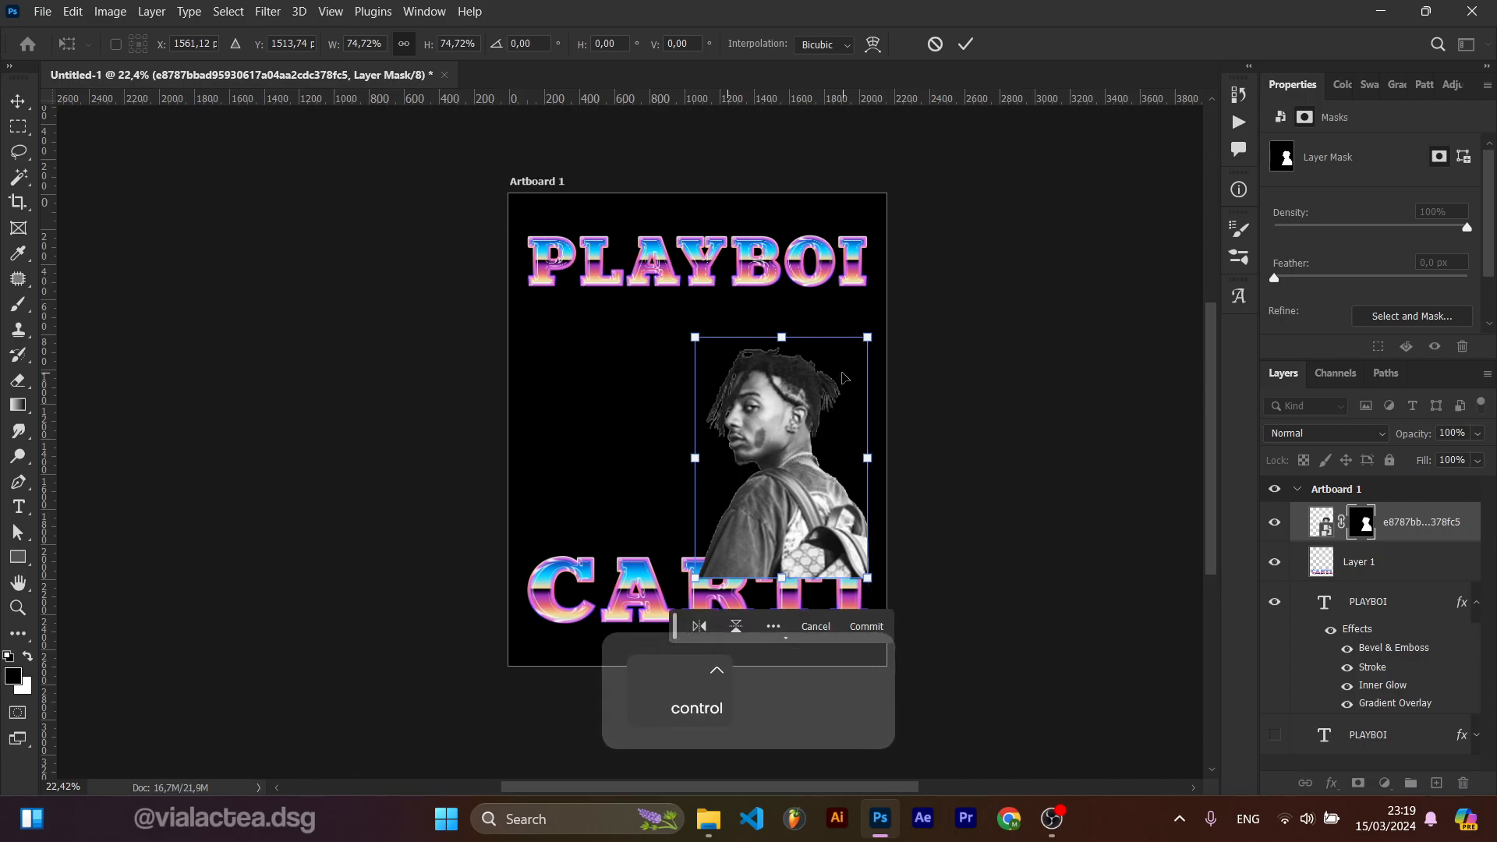
key("ctrl+shift+bracketleft")
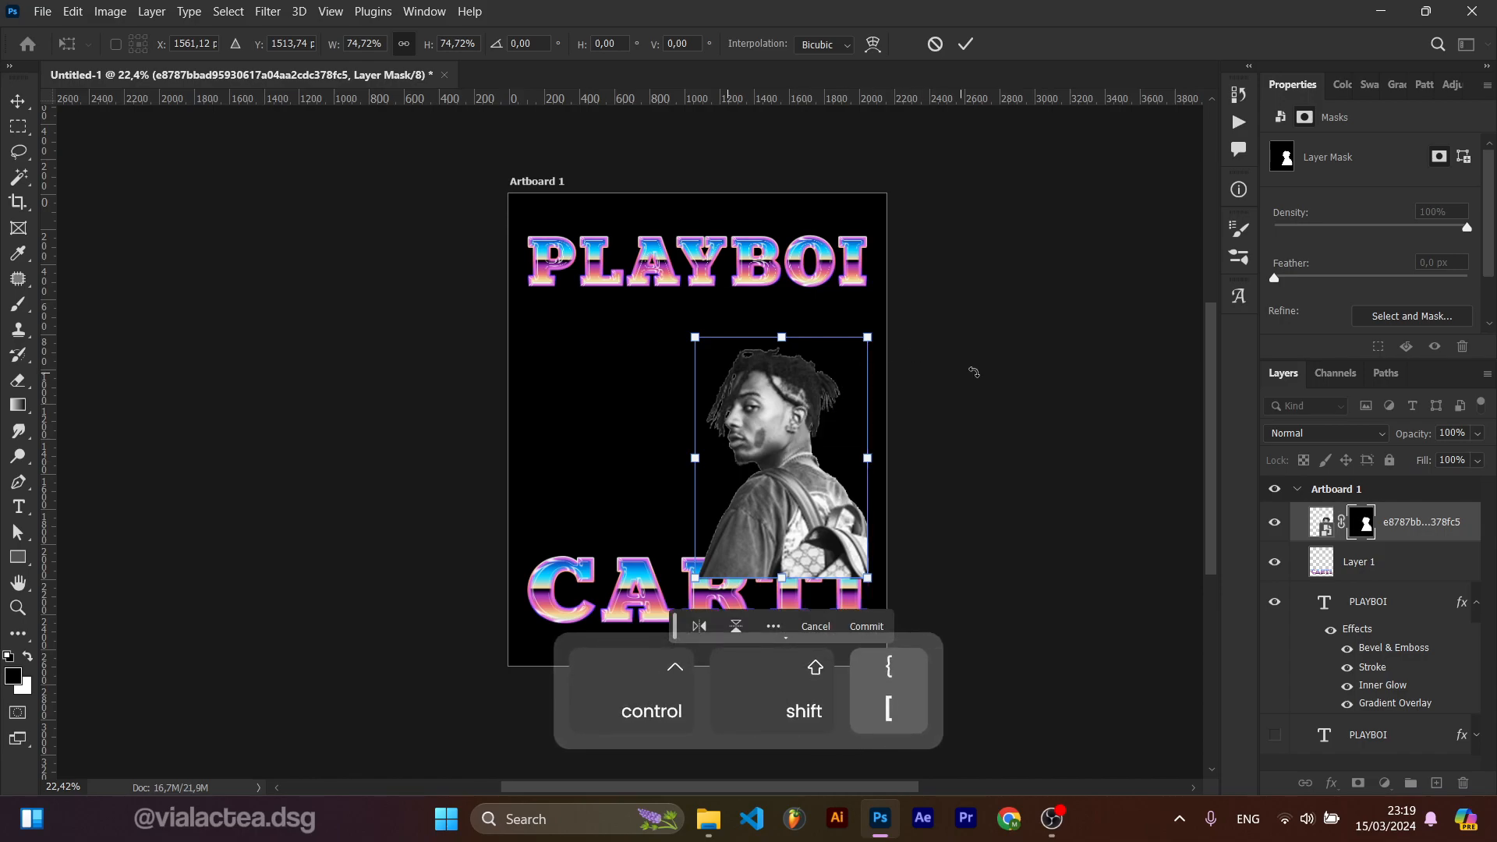
left_click(965, 44)
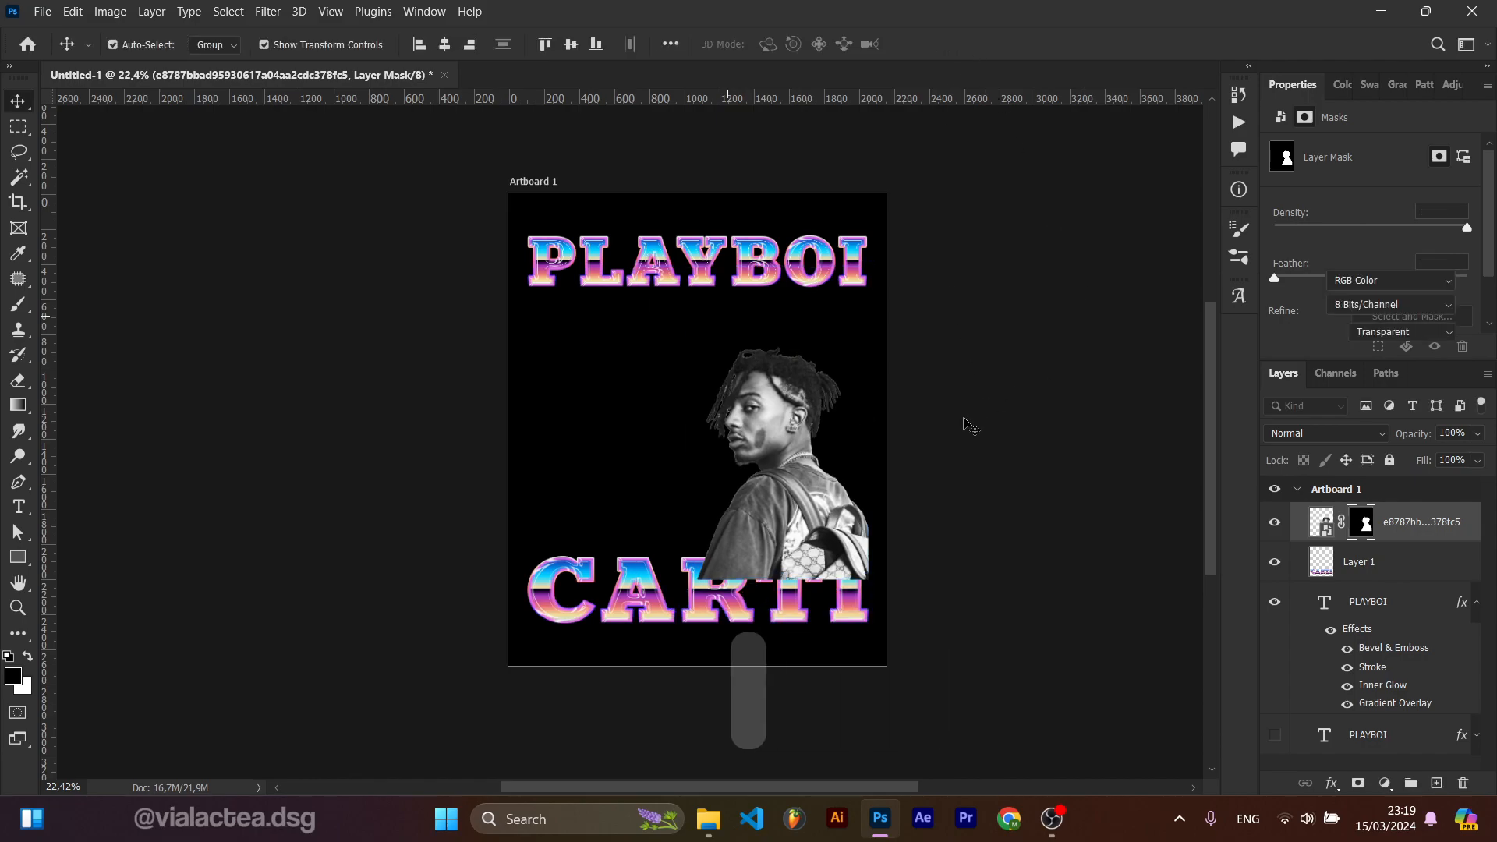
key("ctrl+shift+bracketleft")
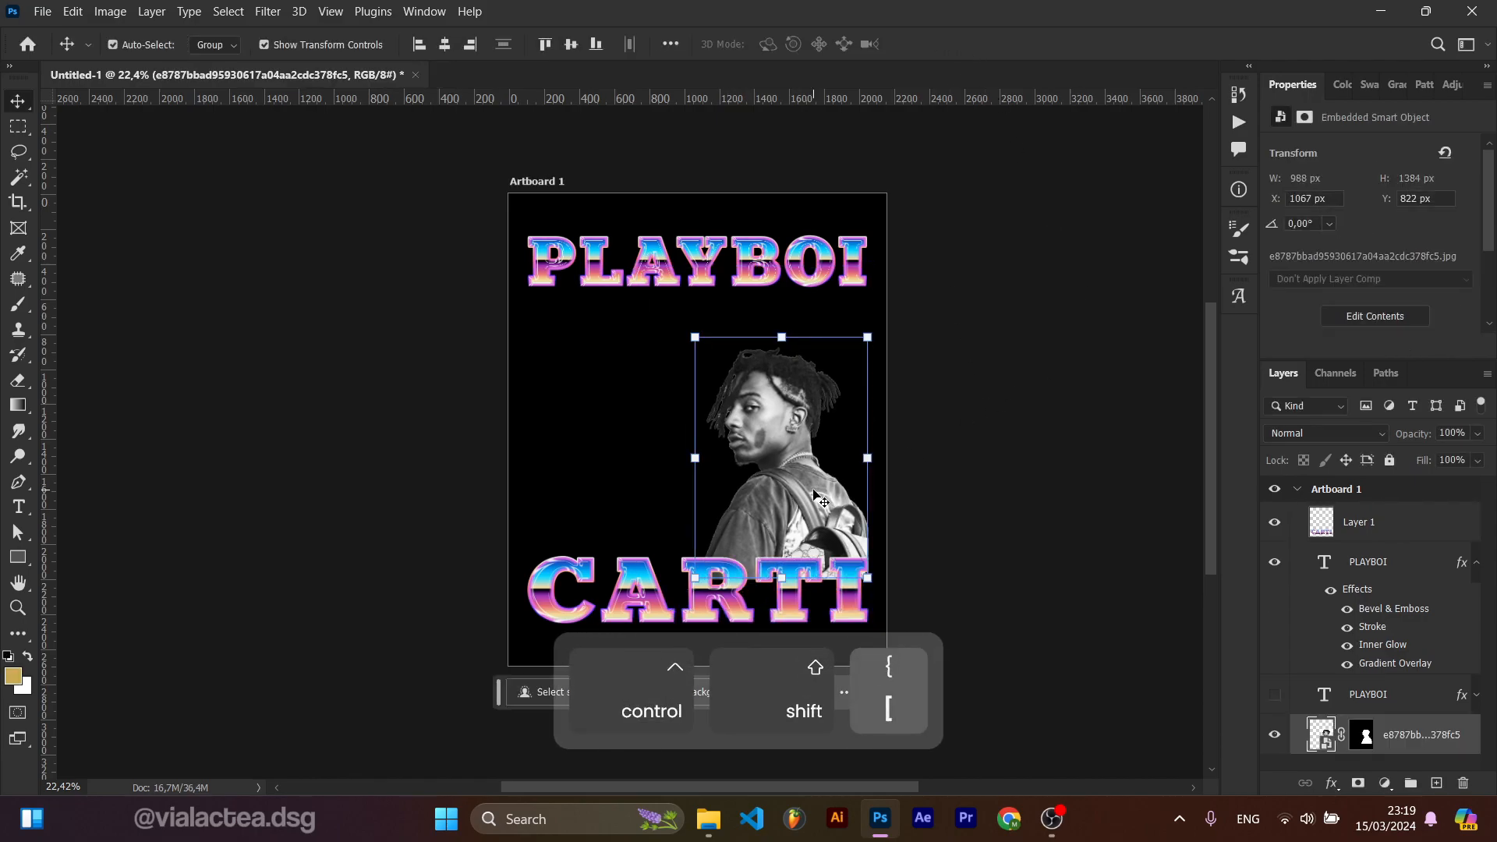
Step: Drag the photo vdvhk9inx0s41.webp from File Explorer onto the artboard and commit the placement
left_click(952, 536)
scroll(886, 537, "up", 5)
left_click_drag(887, 527, 946, 507)
left_click(819, 454)
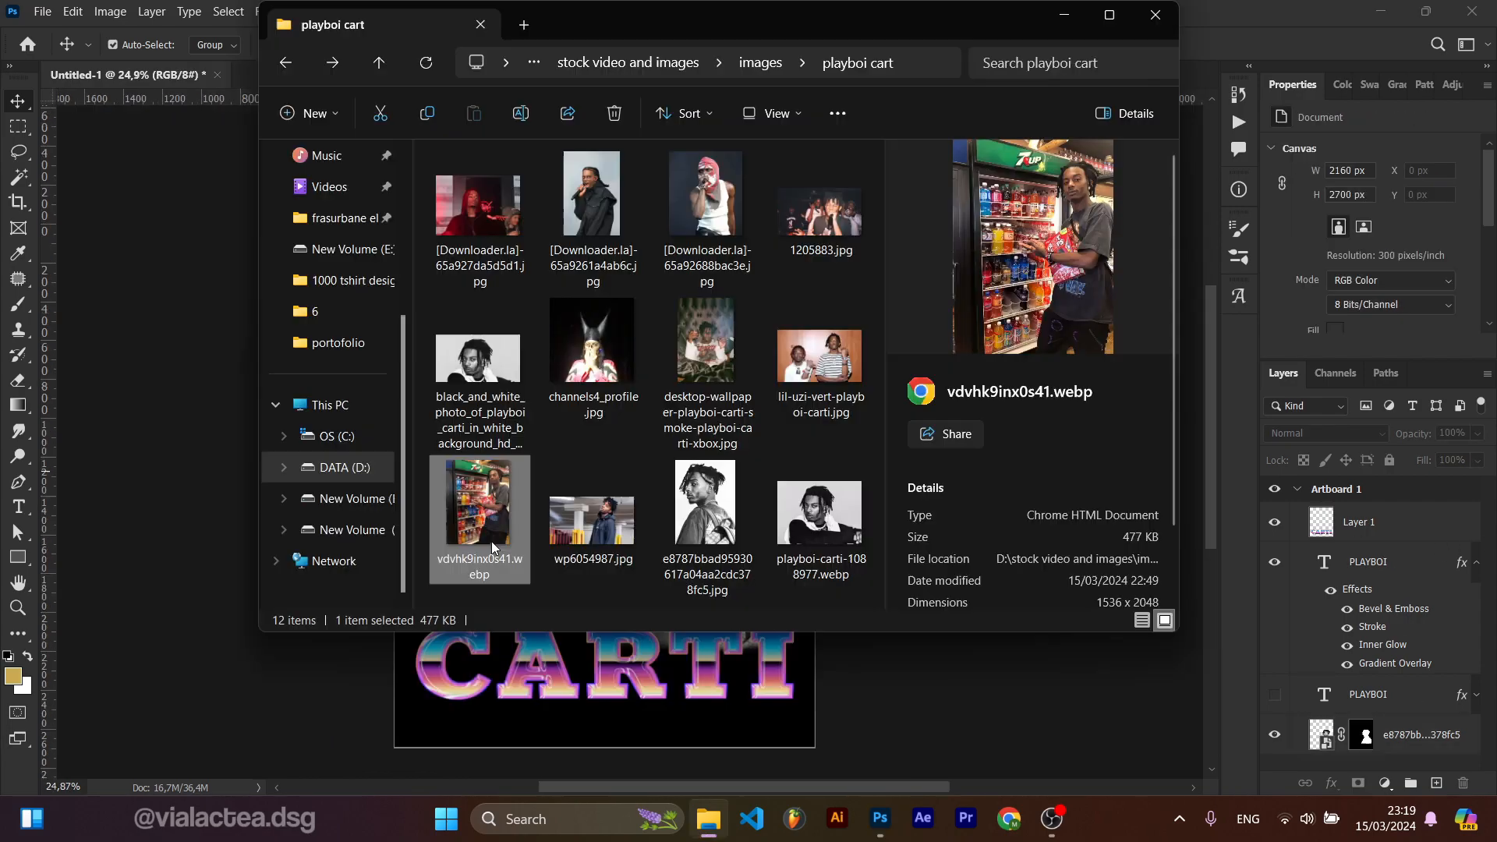
left_click_drag(491, 541, 507, 616)
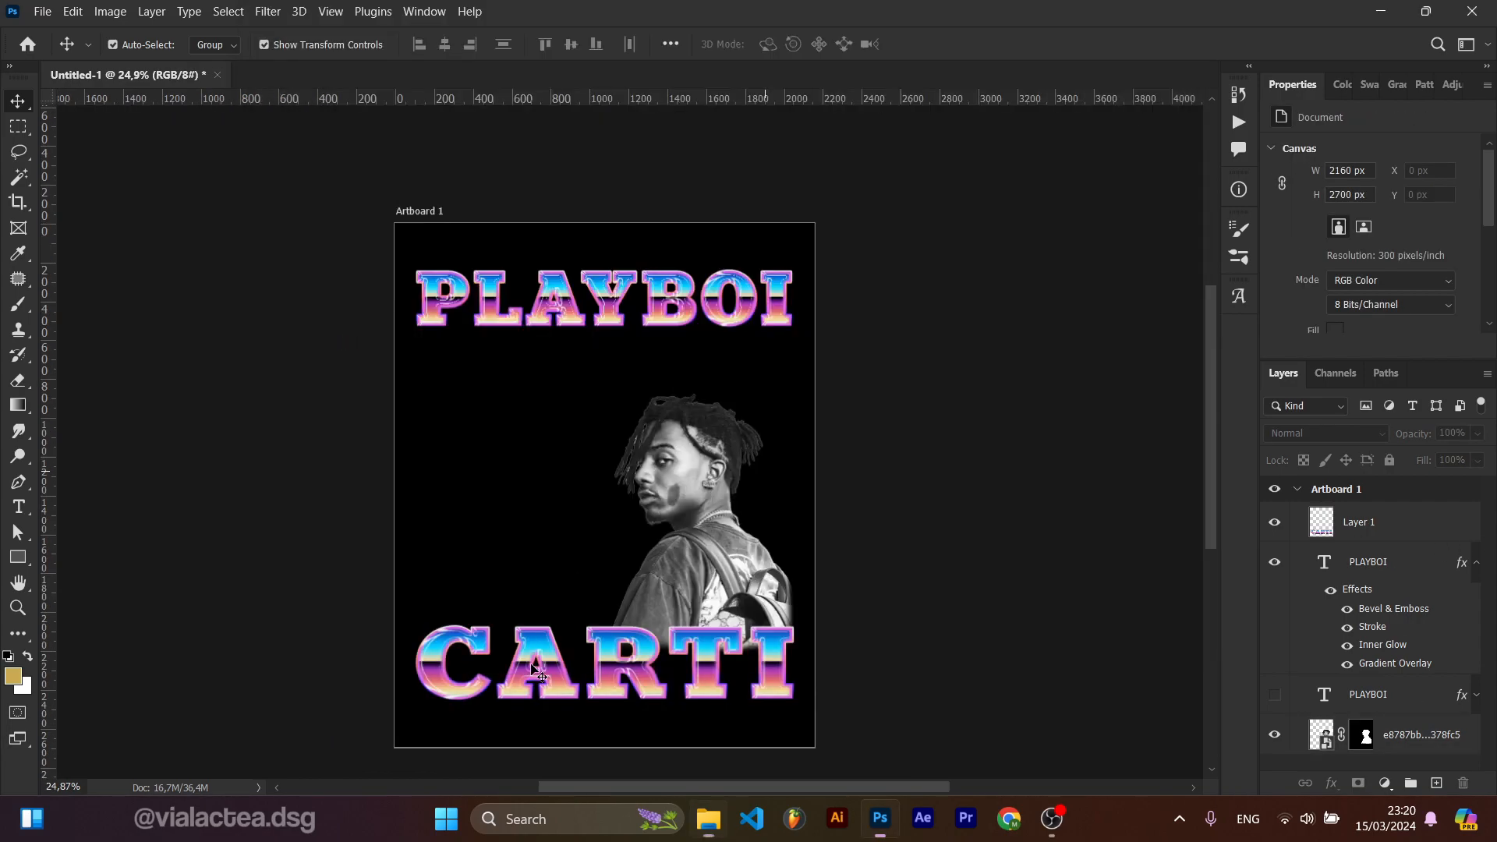
left_click_drag(538, 672, 539, 673)
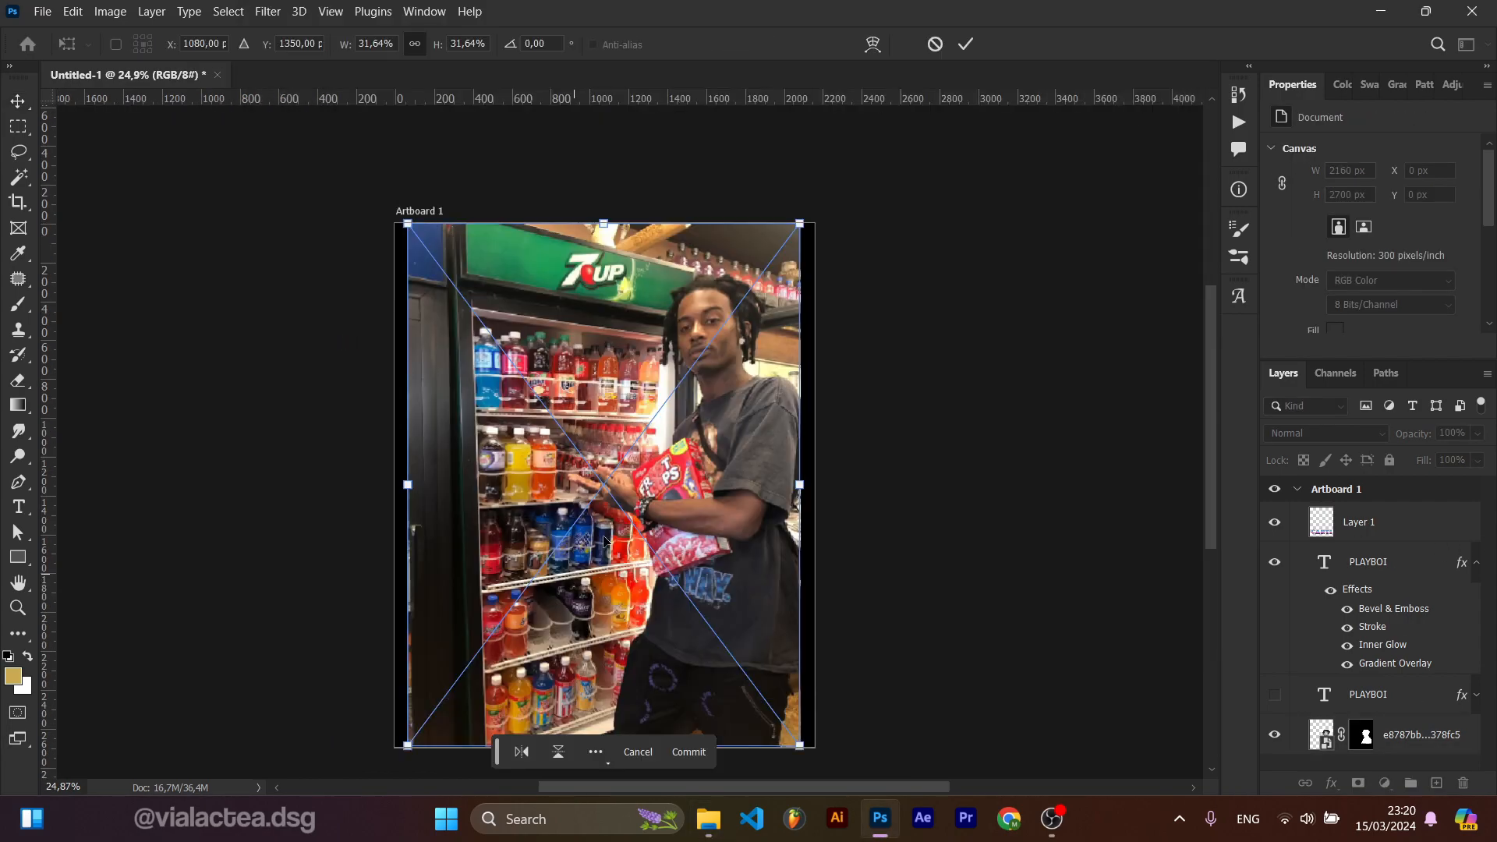
left_click(966, 44)
Step: Select the person in the new photo with the Select Subject command
scroll(741, 392, "up", 4)
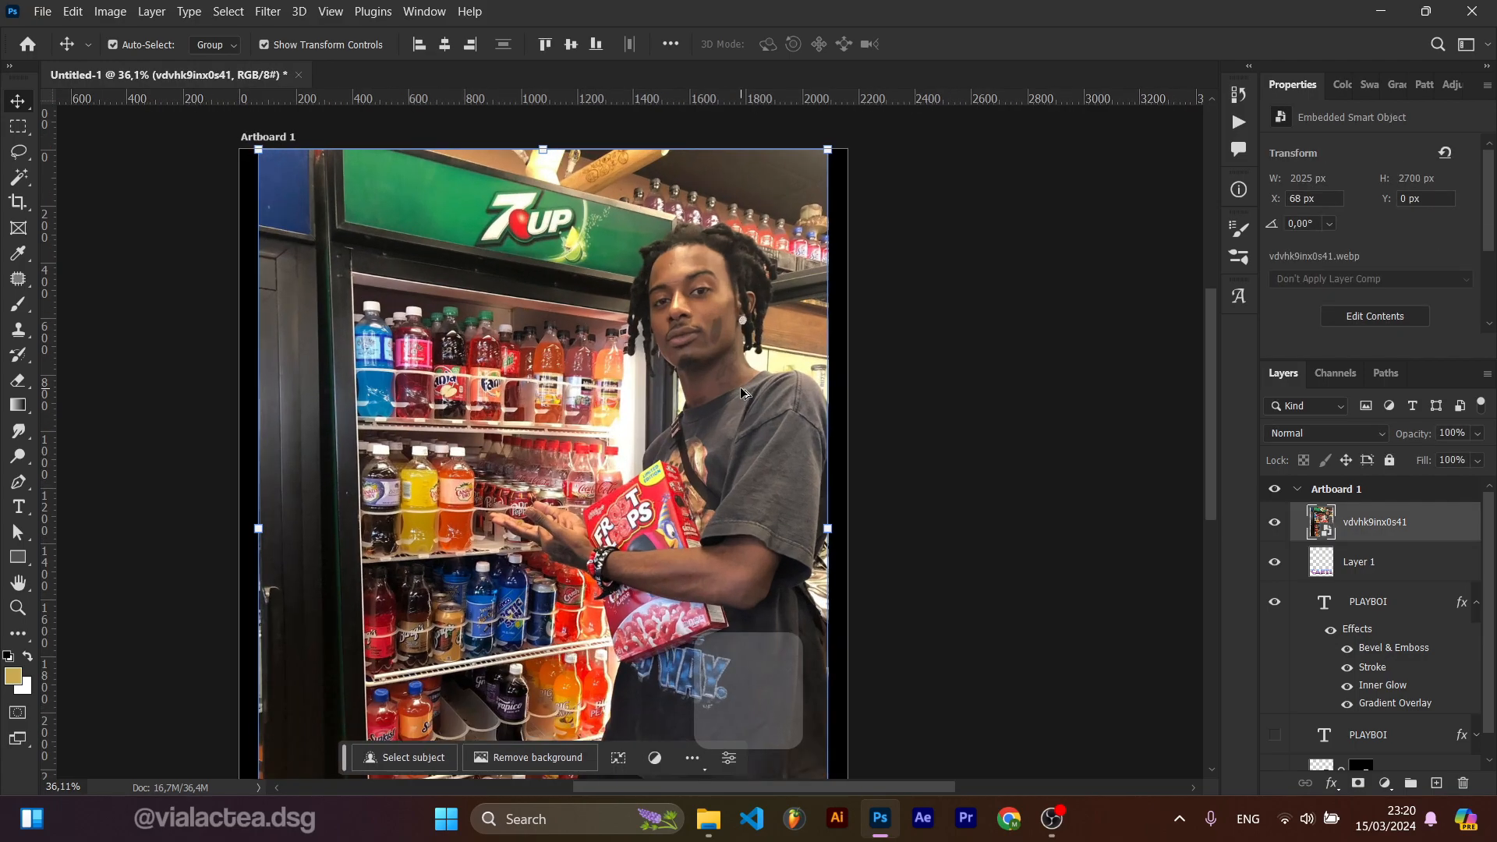
scroll(741, 392, "down", 2)
key("w")
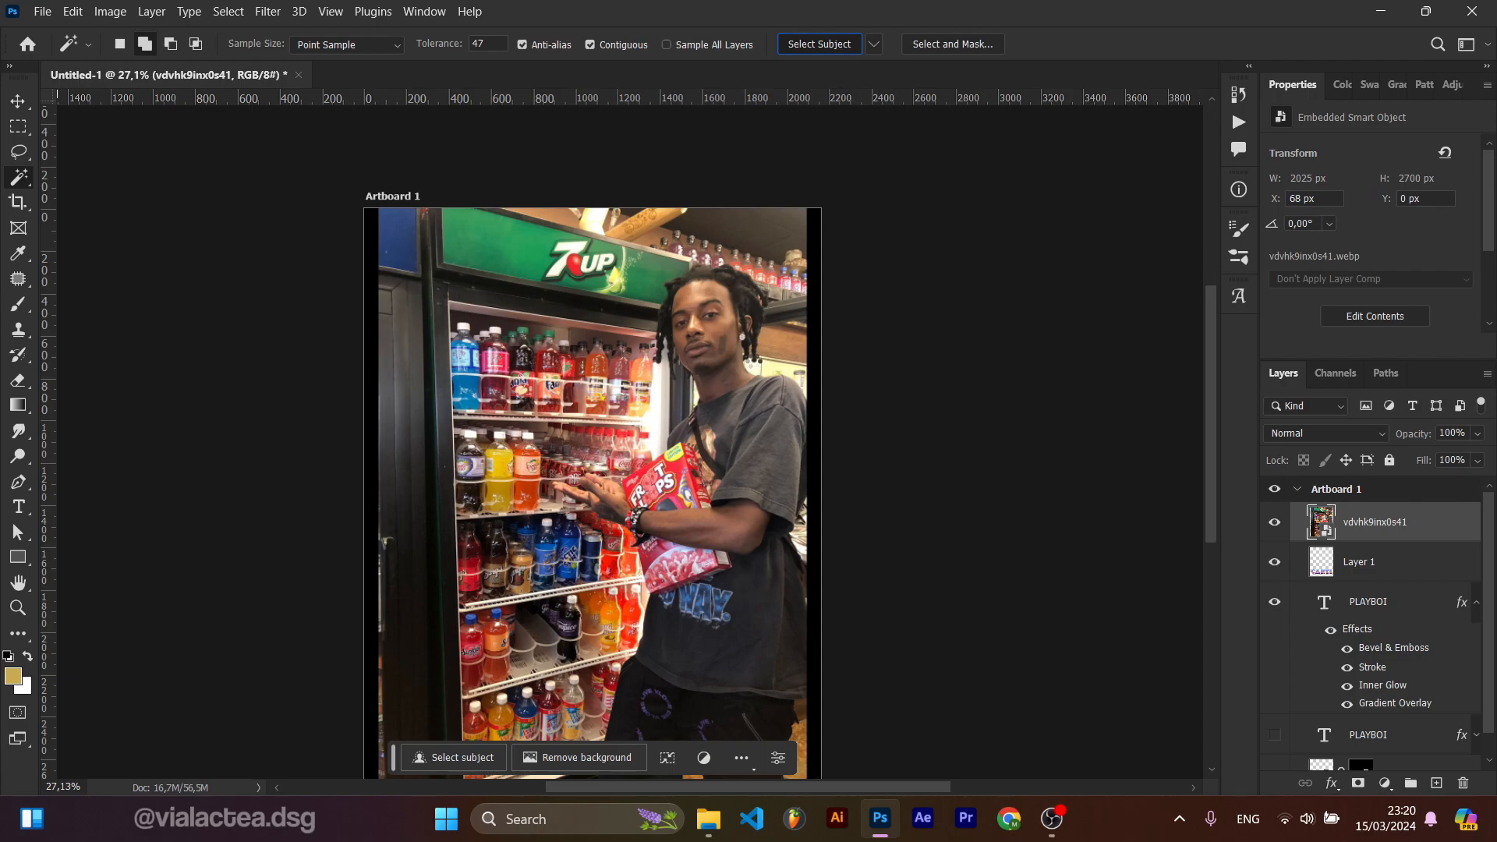
scroll(600, 351, "up", 10)
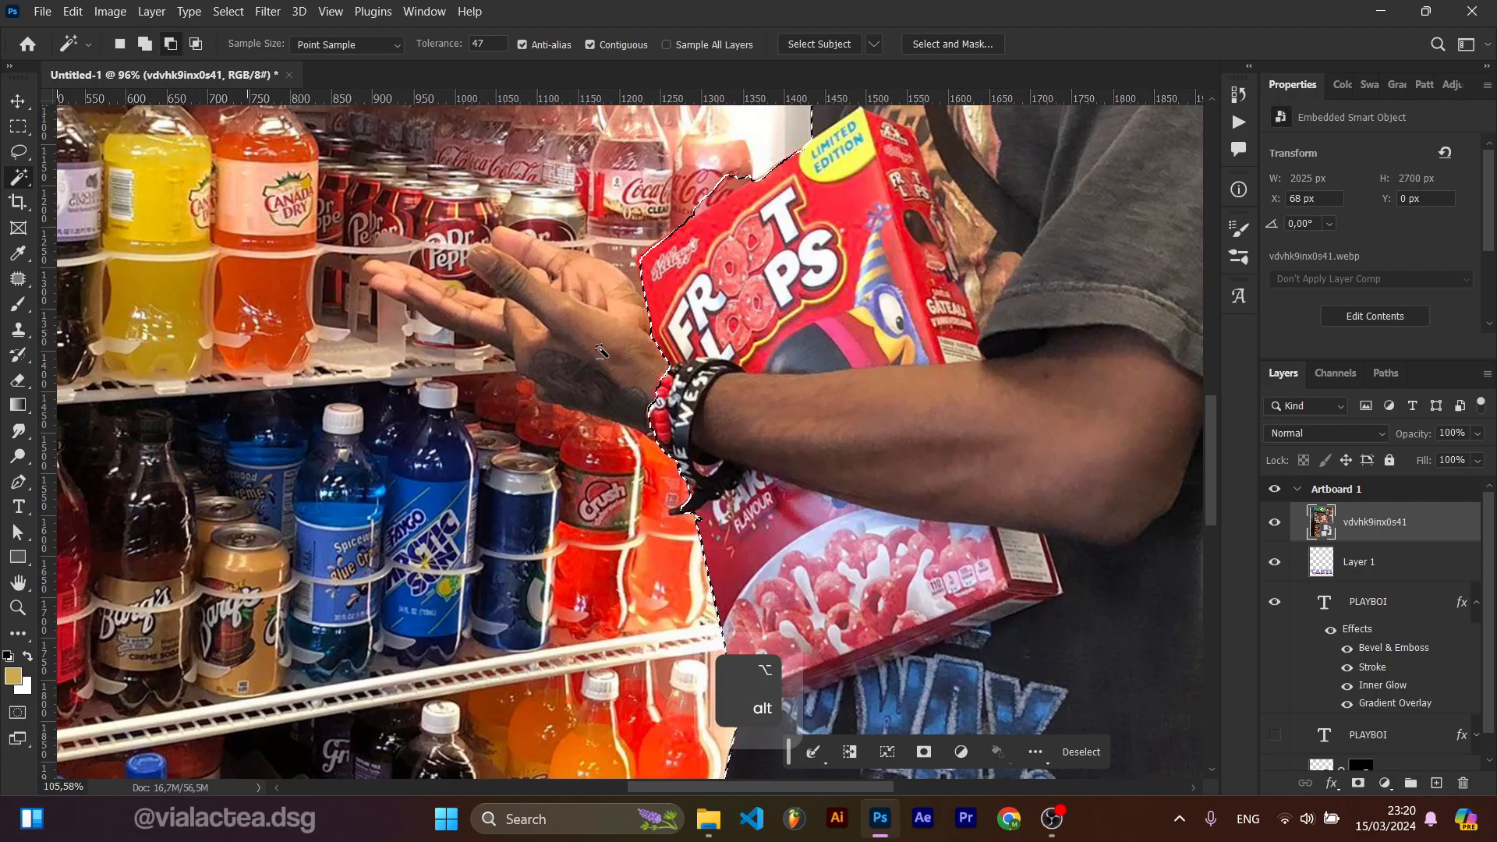
left_click(553, 369)
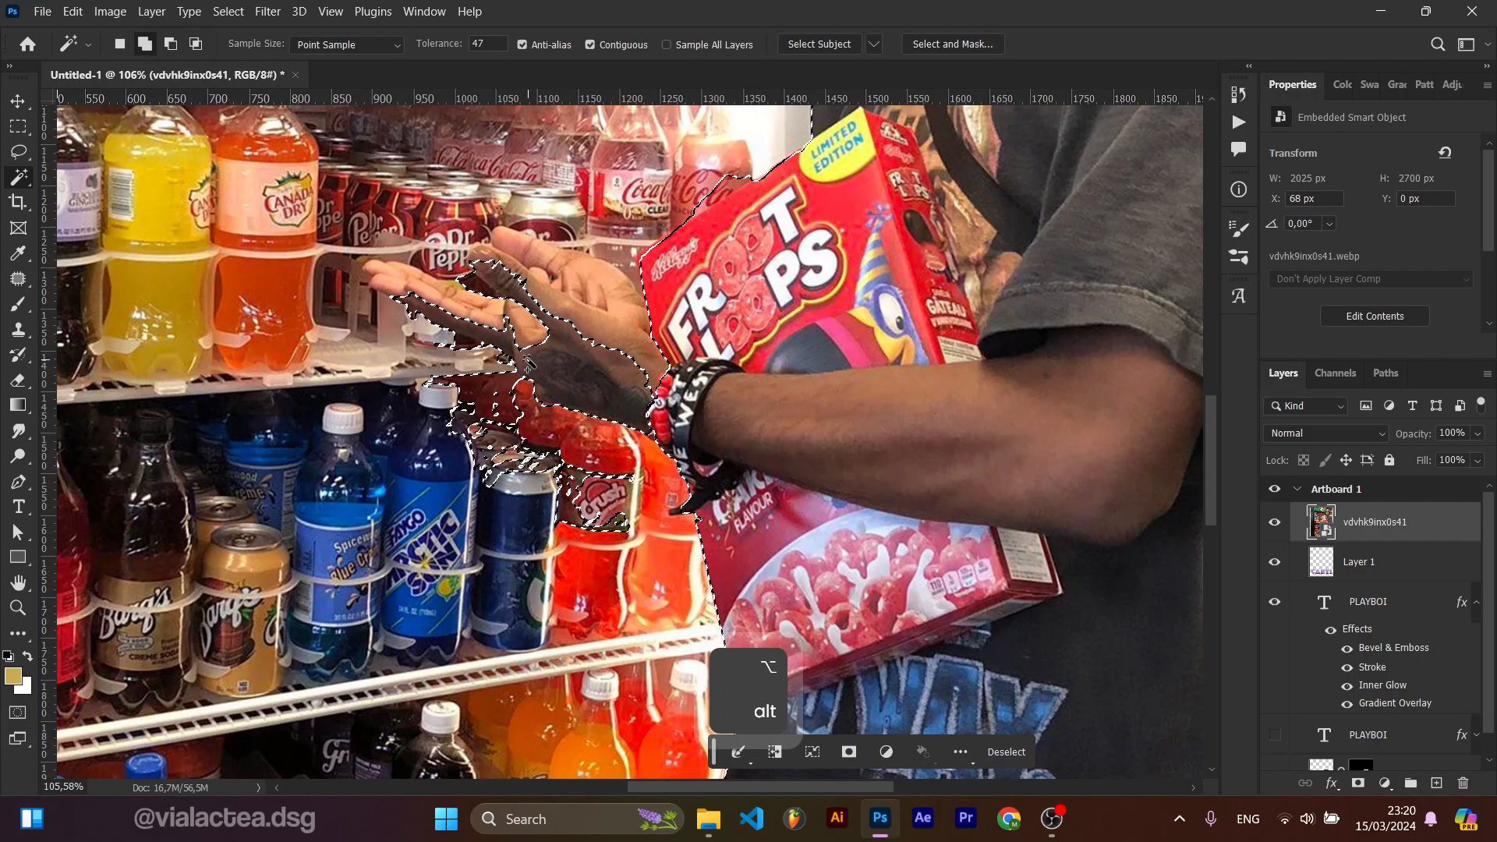
key("ctrl+z")
key("ctrl+z")
key("ctrl+z")
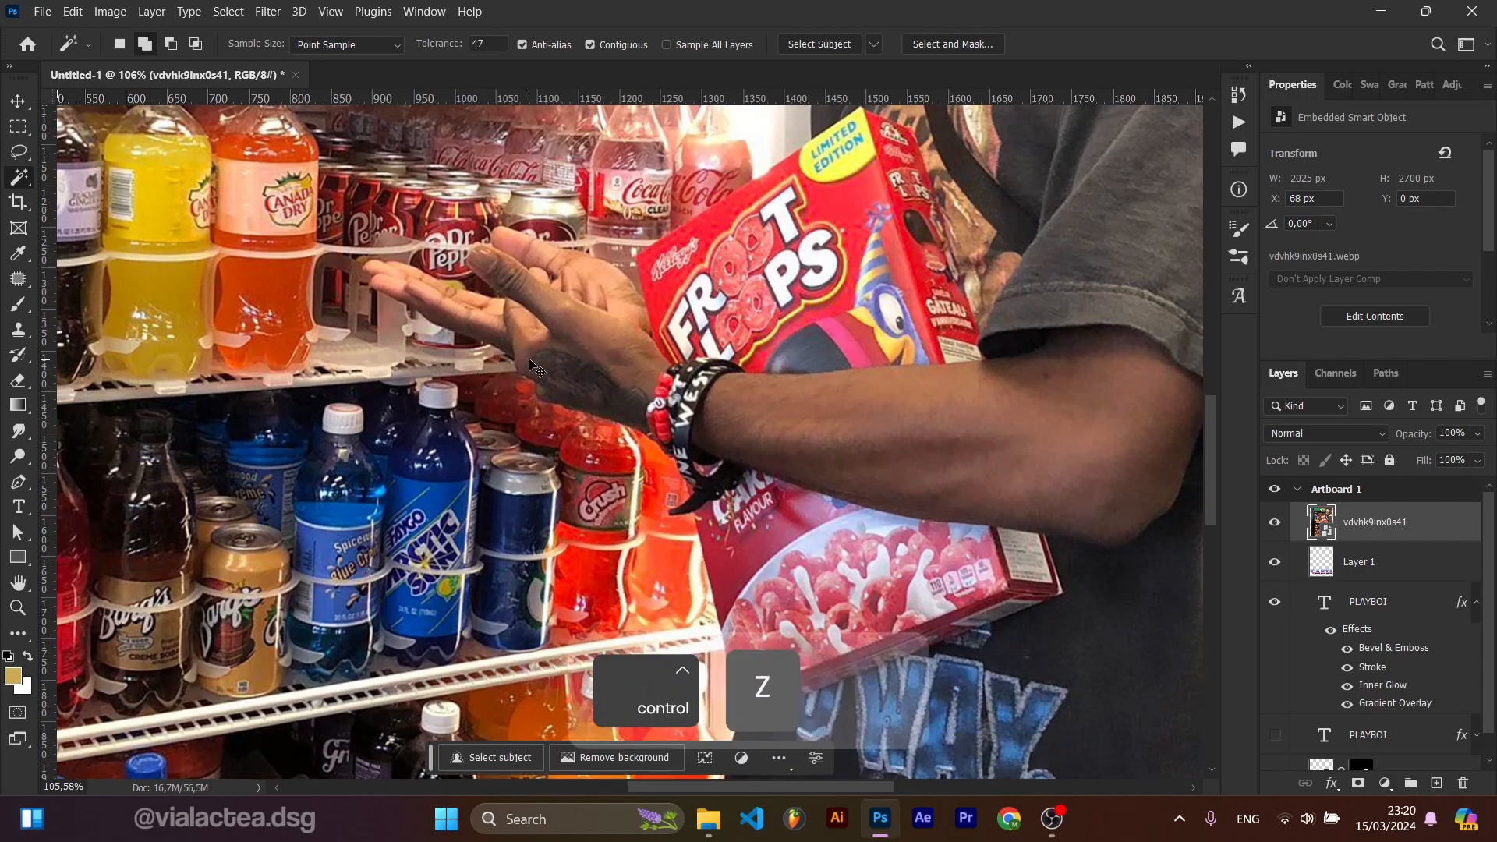
key("ctrl+shift+z")
Step: Refine the selection around the outstretched hand with the Lasso tool, adding the fingers
key("l")
scroll(494, 231, "up", 1)
scroll(495, 230, "up", 3)
left_click_drag(503, 221, 580, 246)
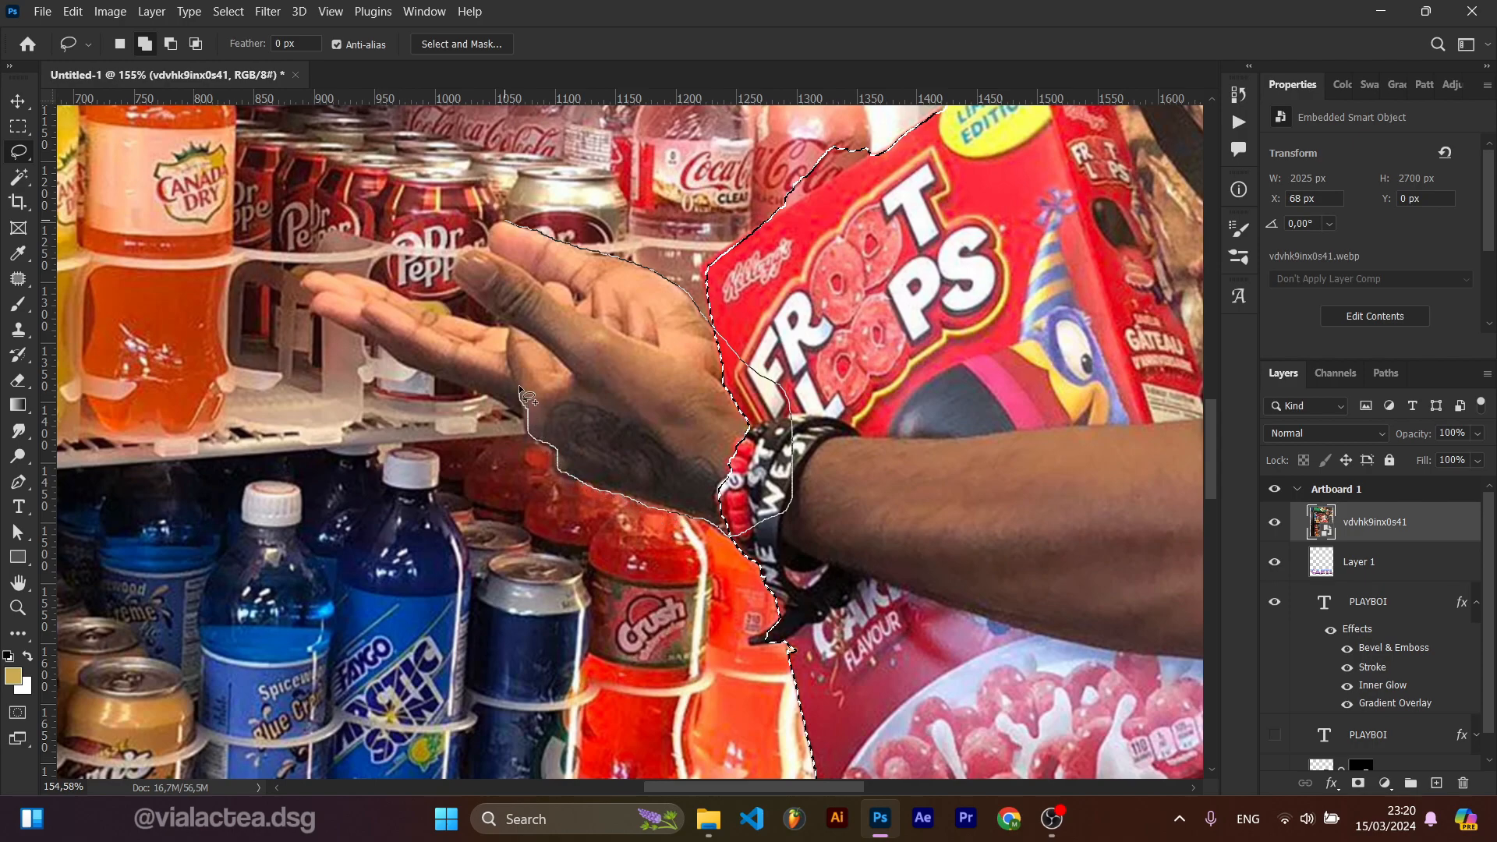
left_click_drag(567, 310, 516, 224)
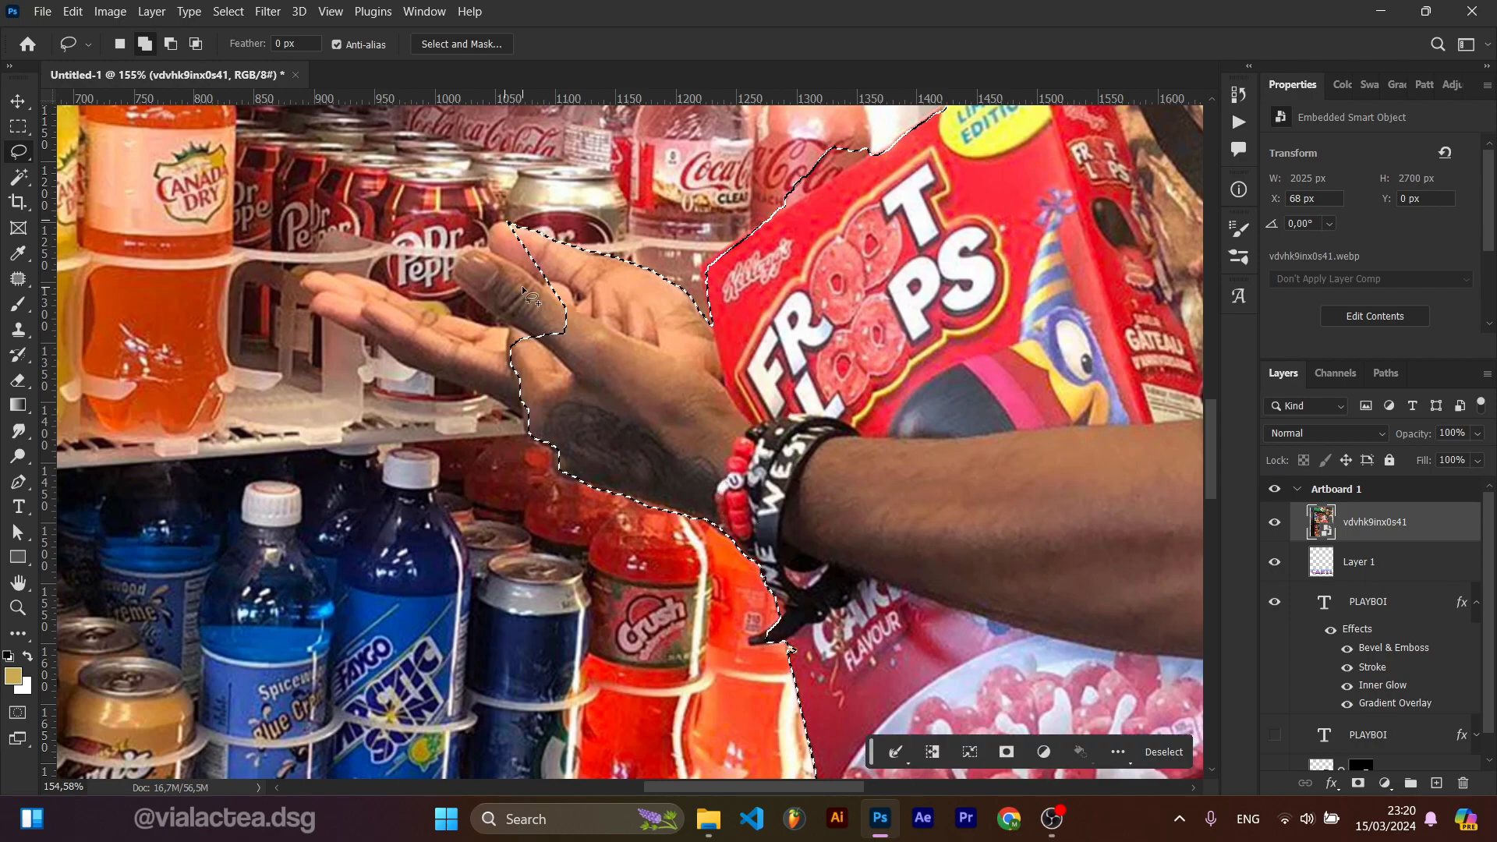
scroll(518, 226, "up", 5)
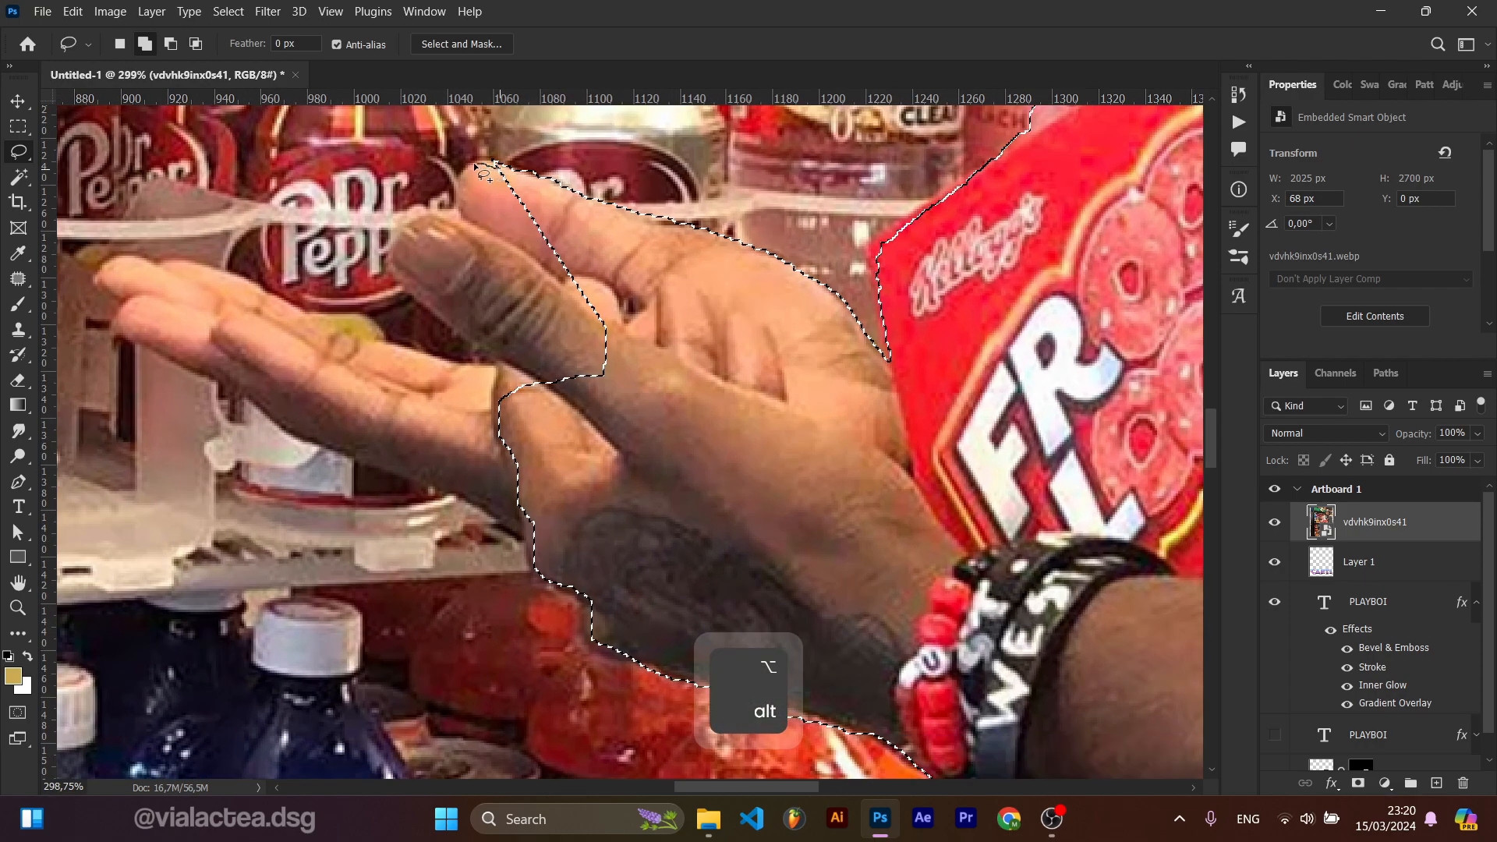
mouse_move(459, 177)
left_mouse_down()
mouse_move(457, 212)
mouse_move(400, 242)
left_mouse_up()
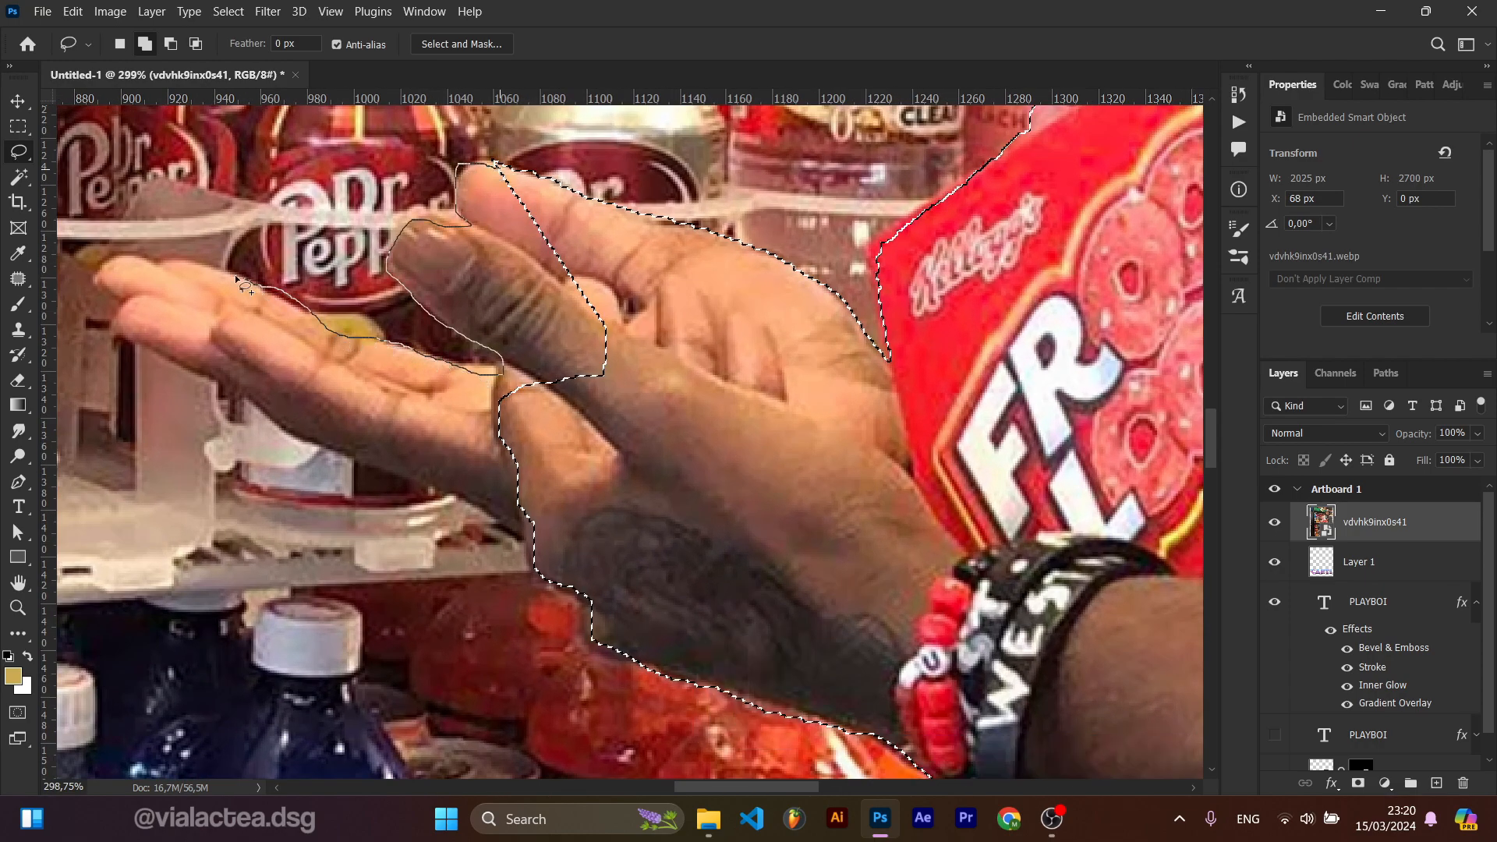
left_click_drag(593, 550, 592, 553)
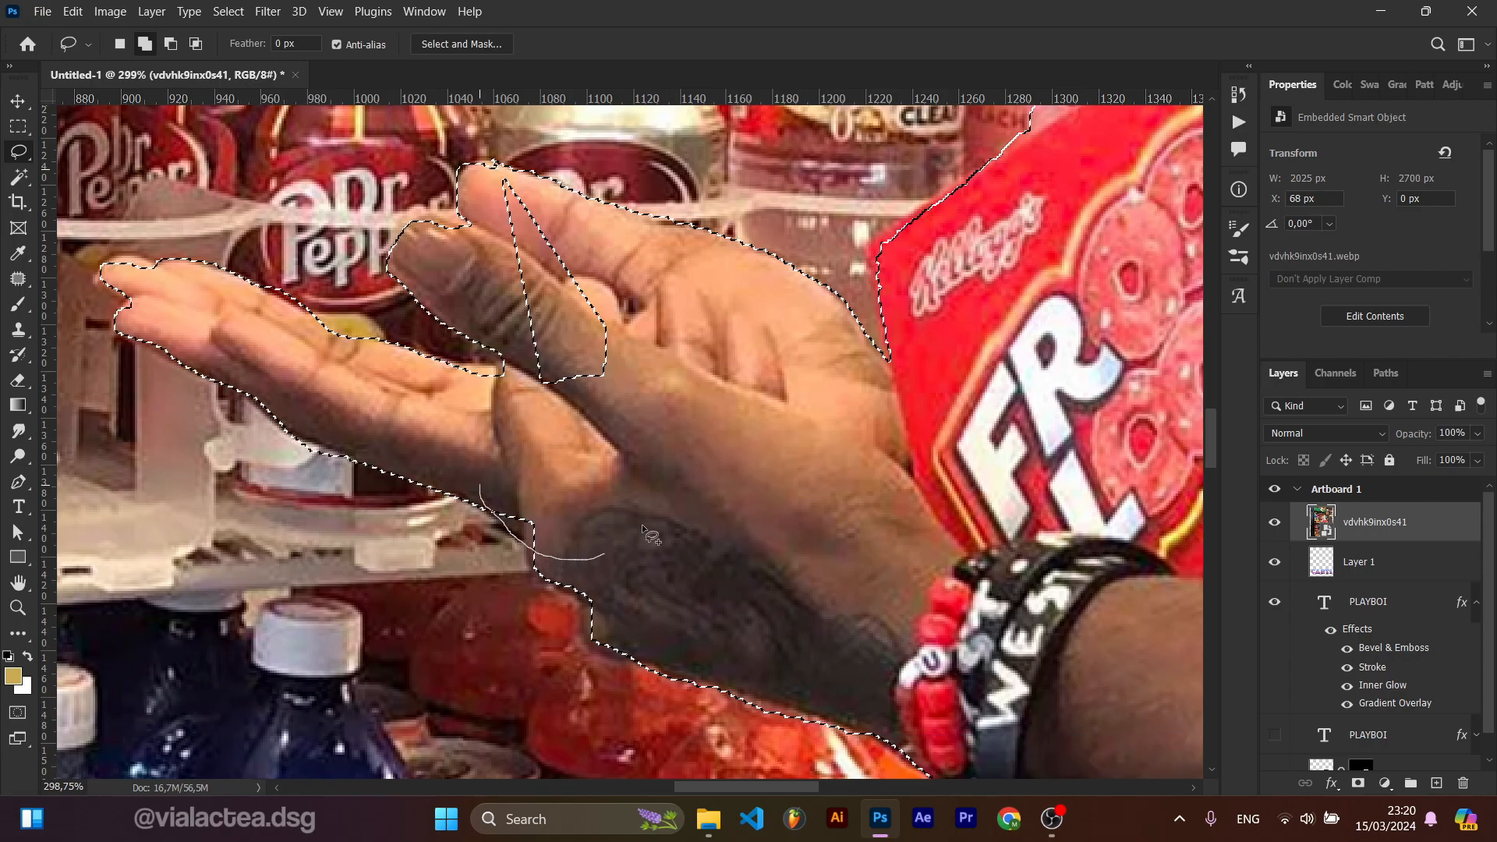
scroll(593, 551, "down", 10)
scroll(590, 426, "down", 2)
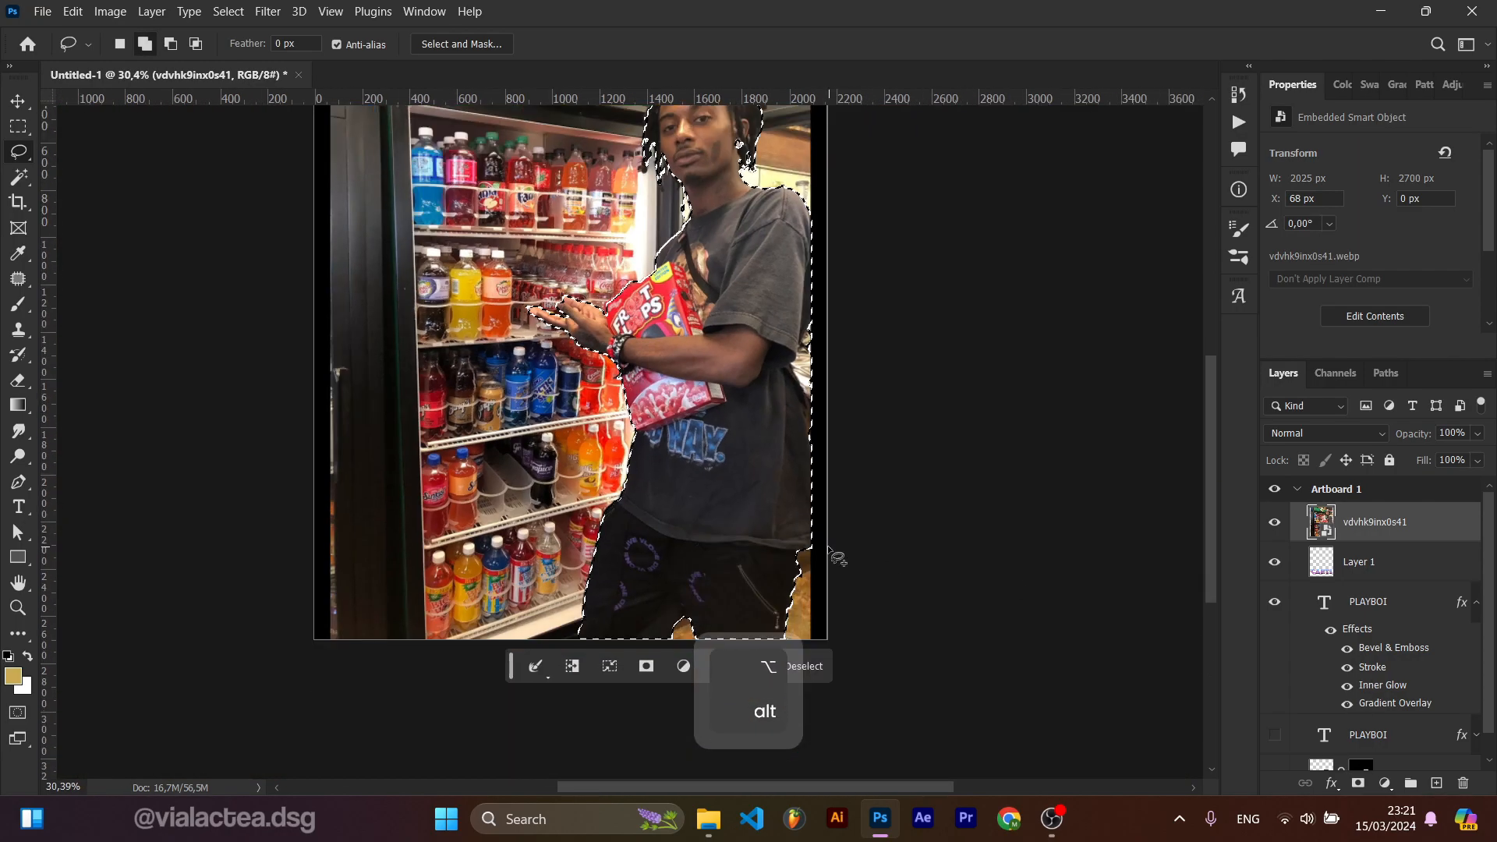
Step: Refine the selection along the hair strands and the shoulder strap with the Lasso tool
scroll(533, 427, "up", 10)
scroll(564, 427, "up", 3)
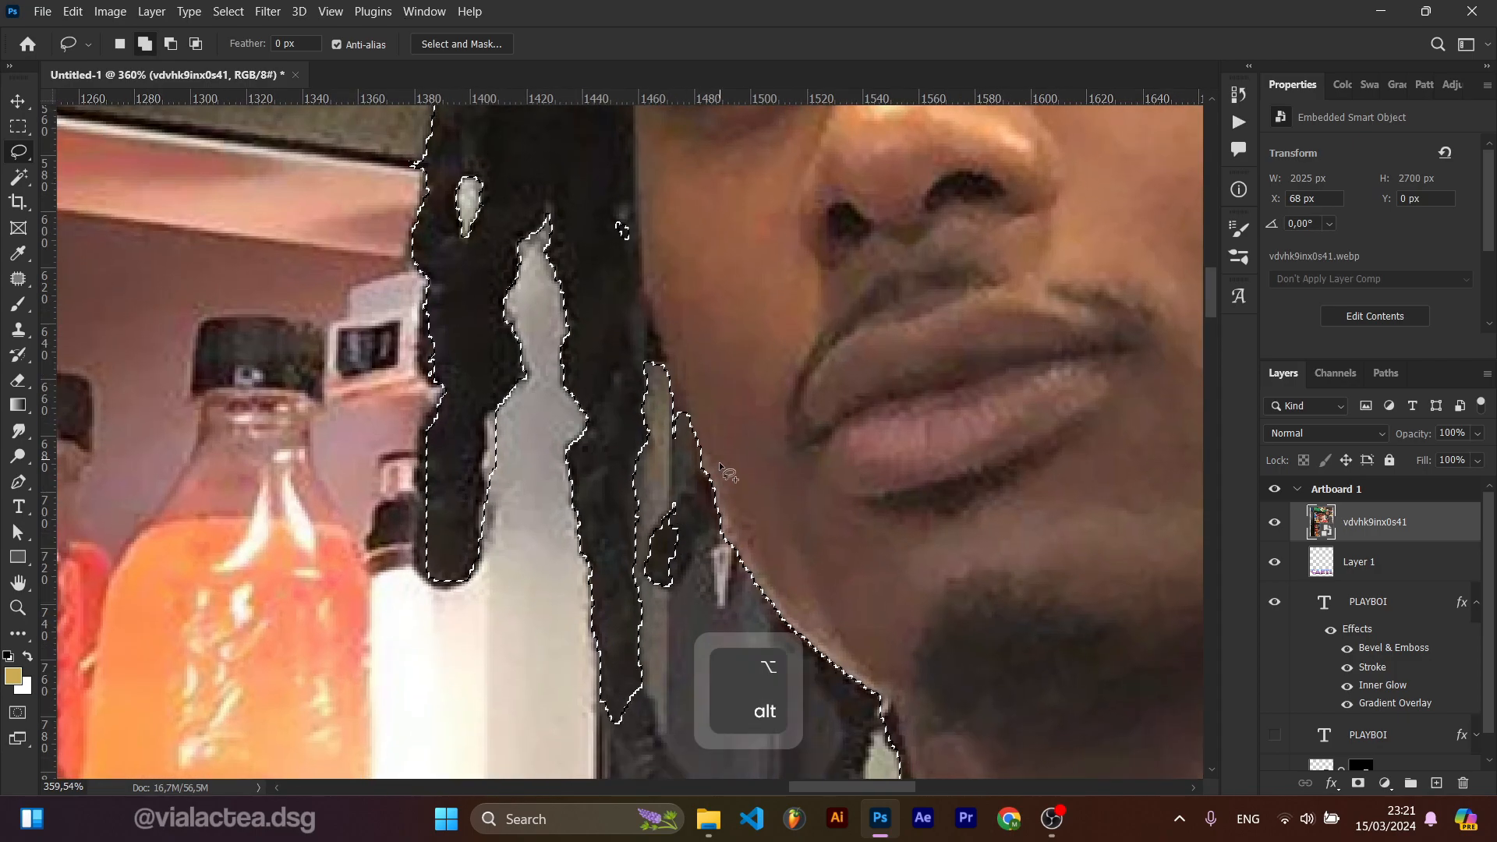
left_click_drag(706, 534, 733, 507)
left_click_drag(788, 601, 701, 264)
left_click_drag(756, 453, 828, 425)
scroll(865, 478, "down", 3)
left_click_drag(873, 491, 801, 289)
left_click_drag(712, 294, 779, 407)
left_click_drag(673, 589, 663, 567)
left_click_drag(733, 537, 696, 421)
scroll(732, 437, "up", 2)
left_click_drag(800, 427, 655, 546)
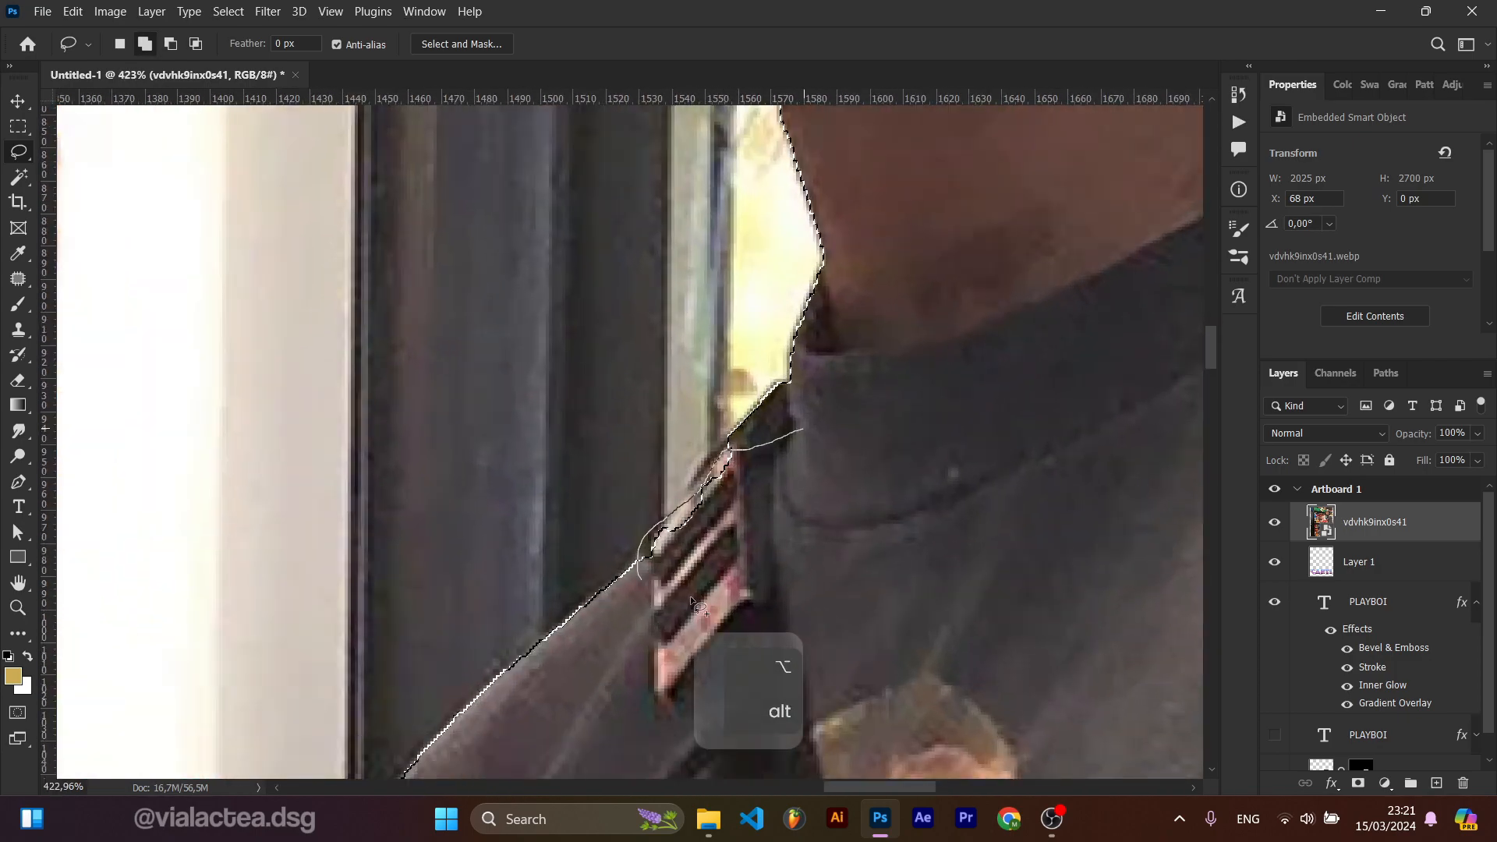
Step: Continue Lasso refinements of the selection along the neck strap and the hair around the head
scroll(686, 499, "down", 7)
left_click_drag(811, 343, 737, 402)
scroll(702, 421, "up", 7)
mouse_move(668, 447)
left_mouse_down()
mouse_move(719, 569)
mouse_move(635, 452)
mouse_move(671, 602)
left_mouse_up()
scroll(702, 443, "down", 3)
scroll(694, 434, "down", 2)
left_click_drag(714, 215, 779, 338)
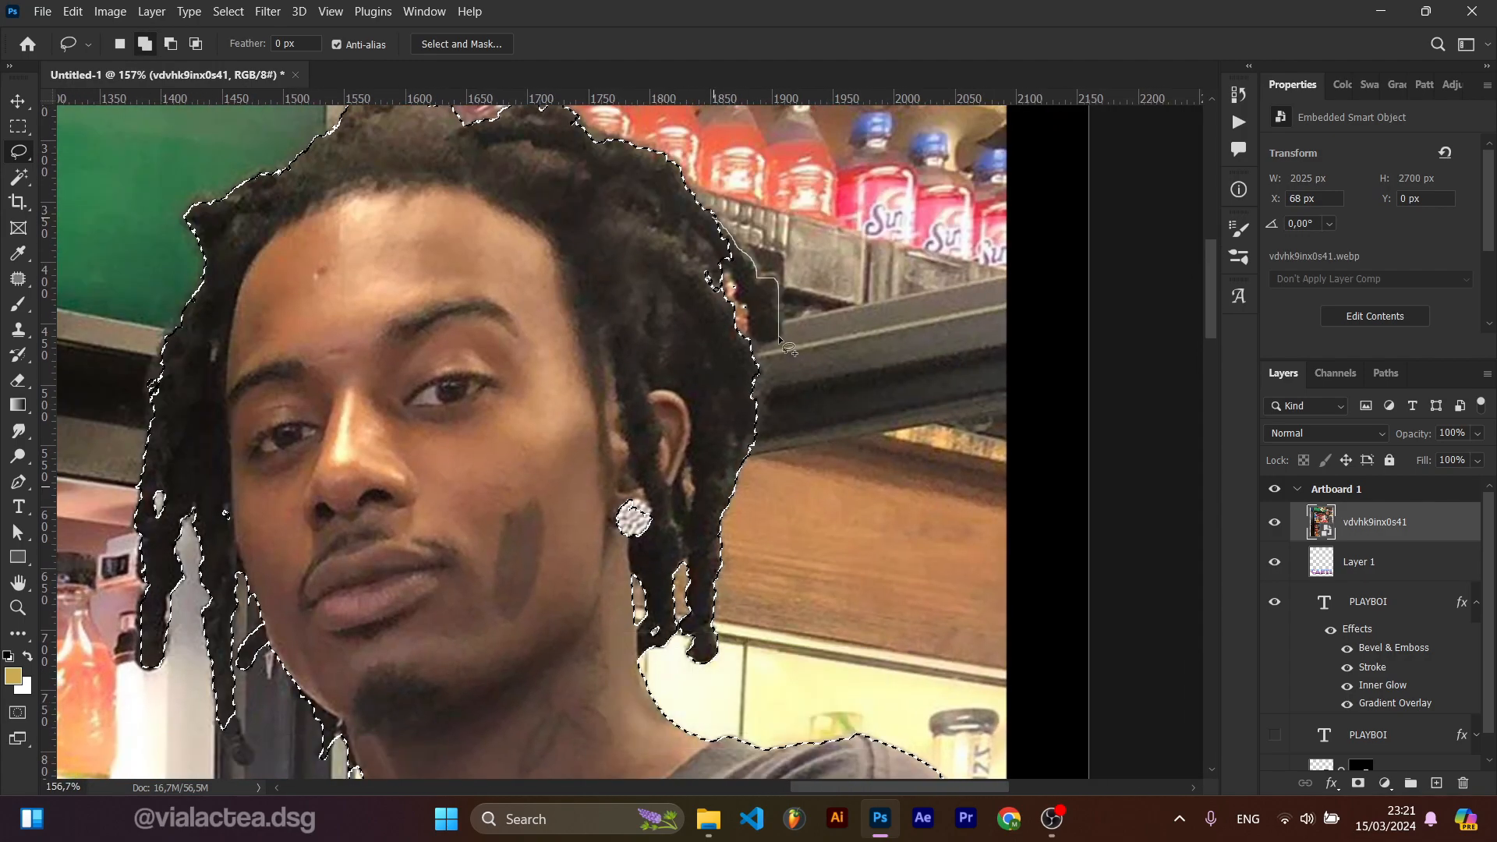
left_click_drag(687, 251, 703, 236)
scroll(703, 245, "up", 4)
scroll(702, 258, "down", 6)
left_click_drag(405, 425, 438, 383)
Step: Clean up the selection between the dreadlocks and along the cereal box edge with the Lasso tool
scroll(398, 382, "up", 4)
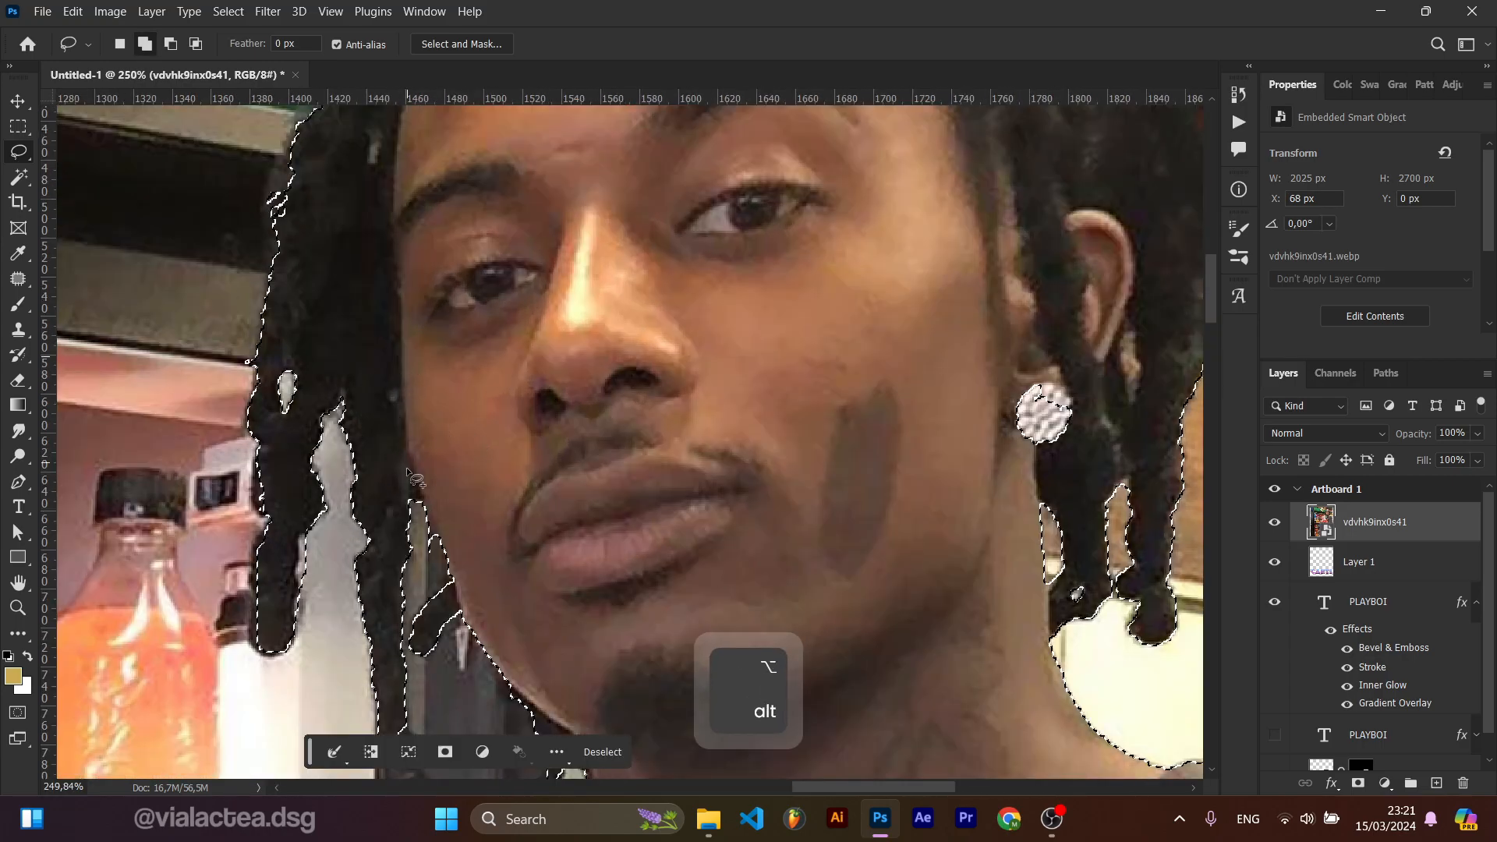
left_click_drag(422, 652, 414, 530)
scroll(415, 531, "up", 2)
left_click_drag(415, 530, 418, 577)
left_click_drag(431, 516, 421, 519)
scroll(424, 515, "down", 3)
scroll(370, 429, "up", 5)
mouse_move(334, 261)
left_mouse_down()
mouse_move(424, 474)
mouse_move(485, 334)
left_mouse_up()
scroll(433, 505, "down", 6)
scroll(437, 508, "down", 5)
scroll(438, 571, "up", 6)
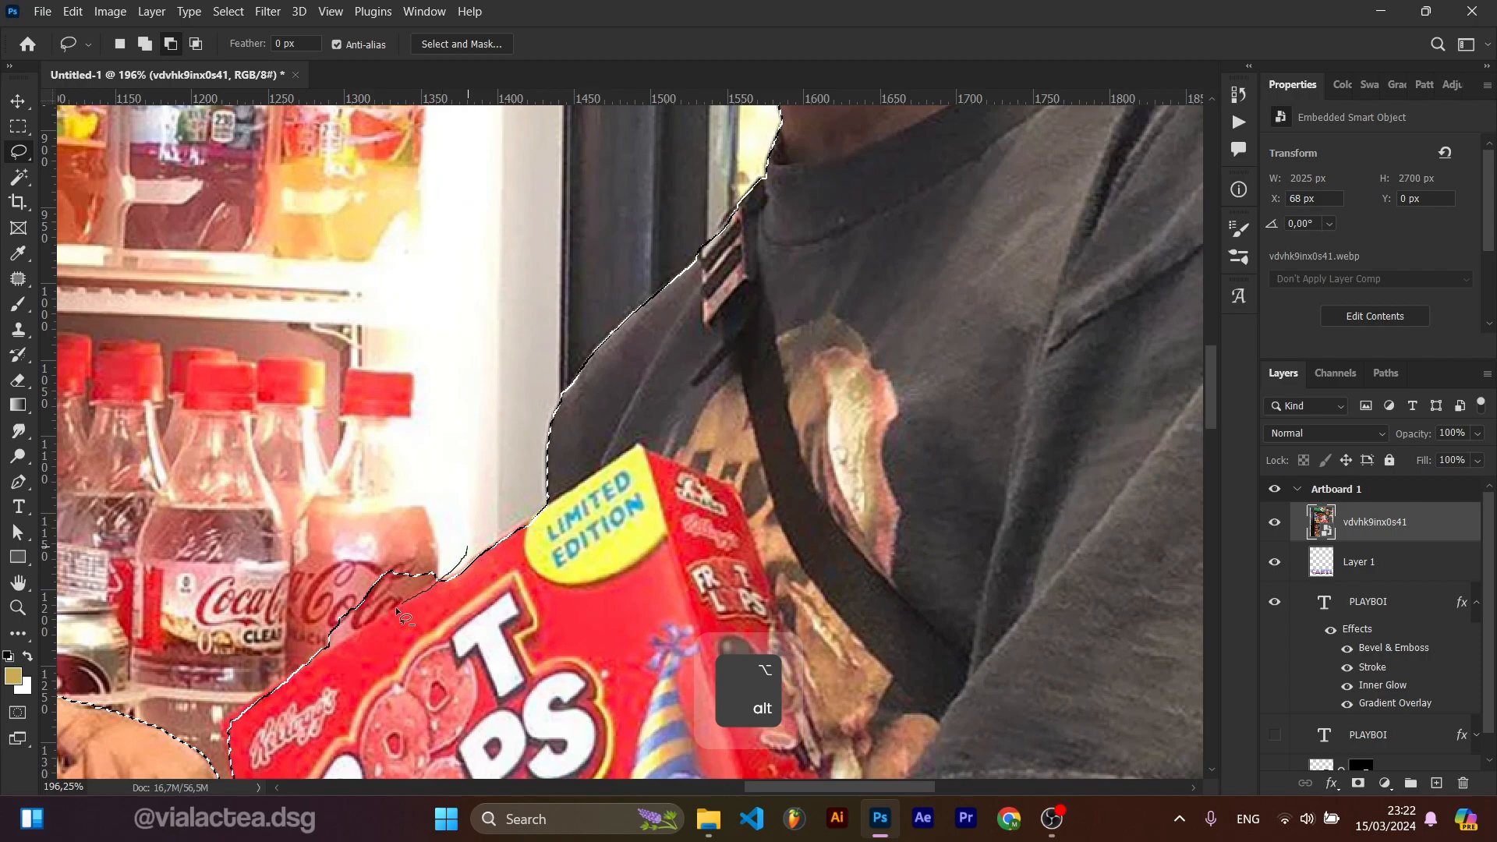
scroll(327, 483, "down", 5)
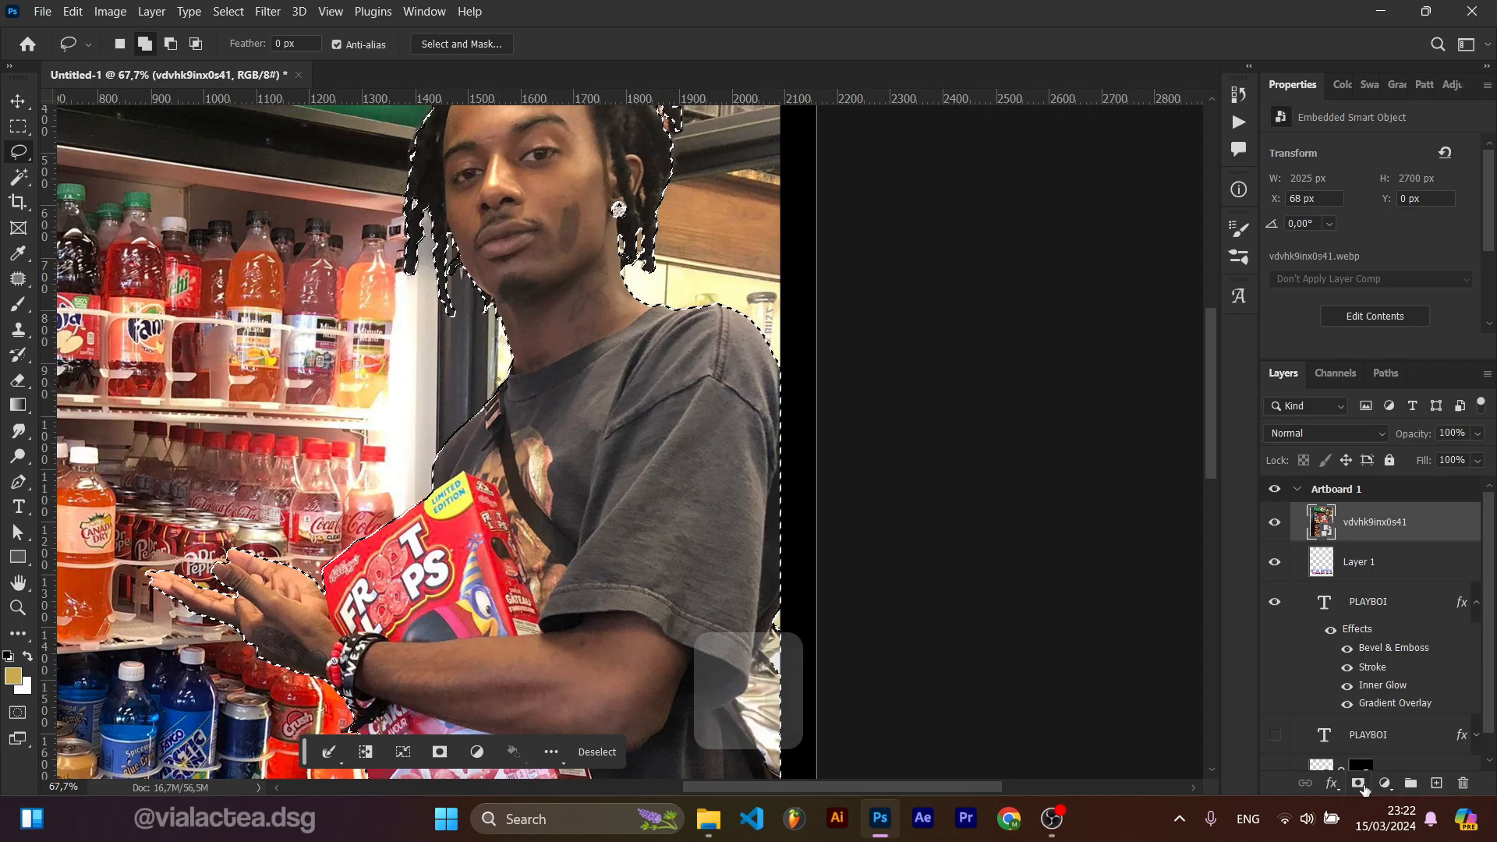
Step: Add a layer mask from the selection to the new photo and feather it to 1.7 px
left_click(1357, 783)
scroll(1013, 631, "down", 4)
key("v")
left_click_drag(609, 461, 421, 407)
Step: Move the new cut-out to the right side of the artboard, lower so the head sits below PLAYBOI
scroll(445, 392, "down", 2)
scroll(320, 450, "up", 4)
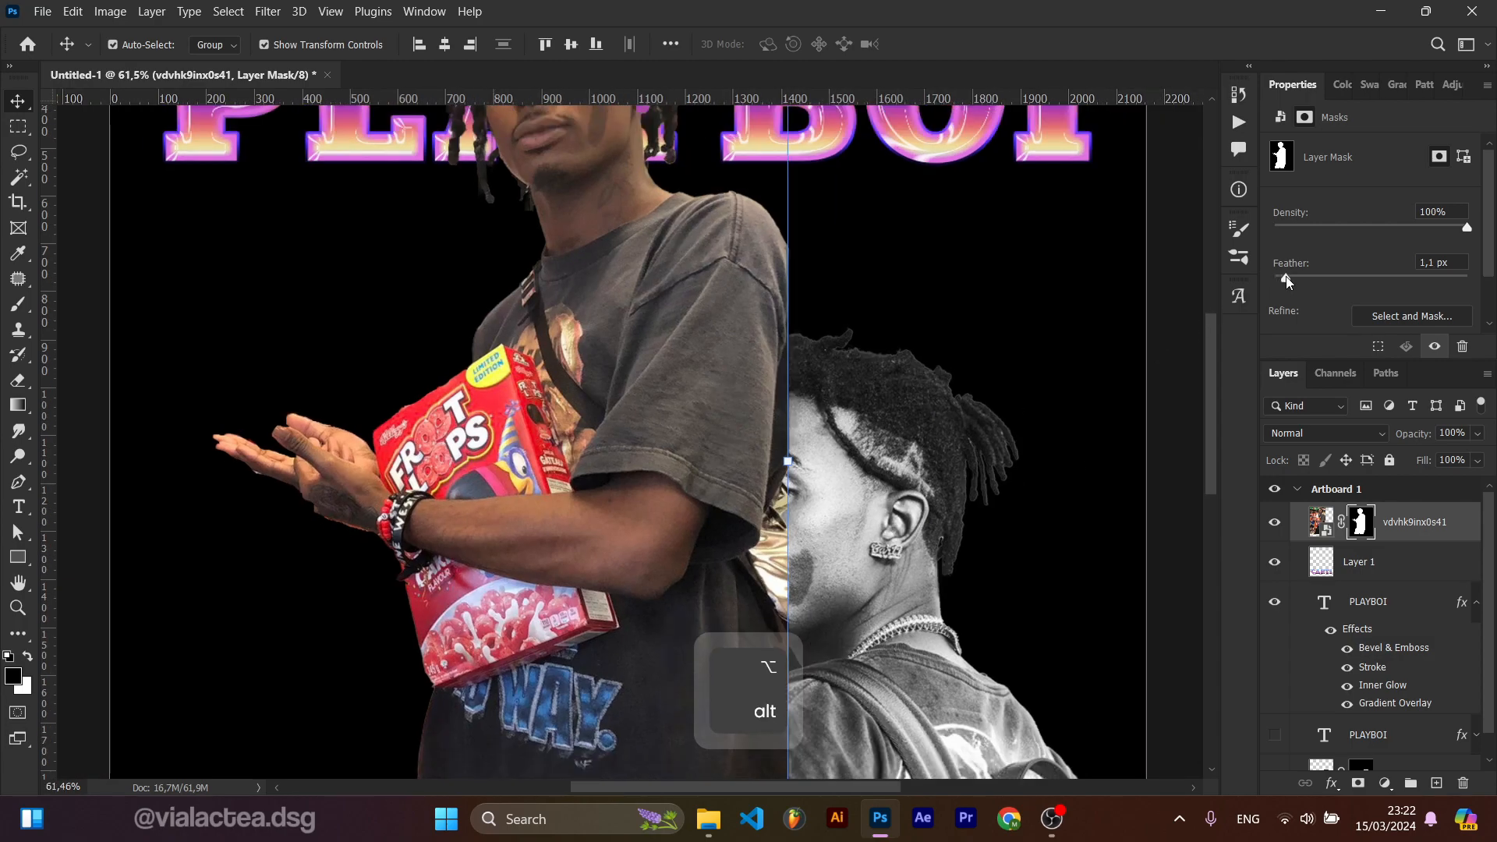
scroll(605, 361, "down", 5)
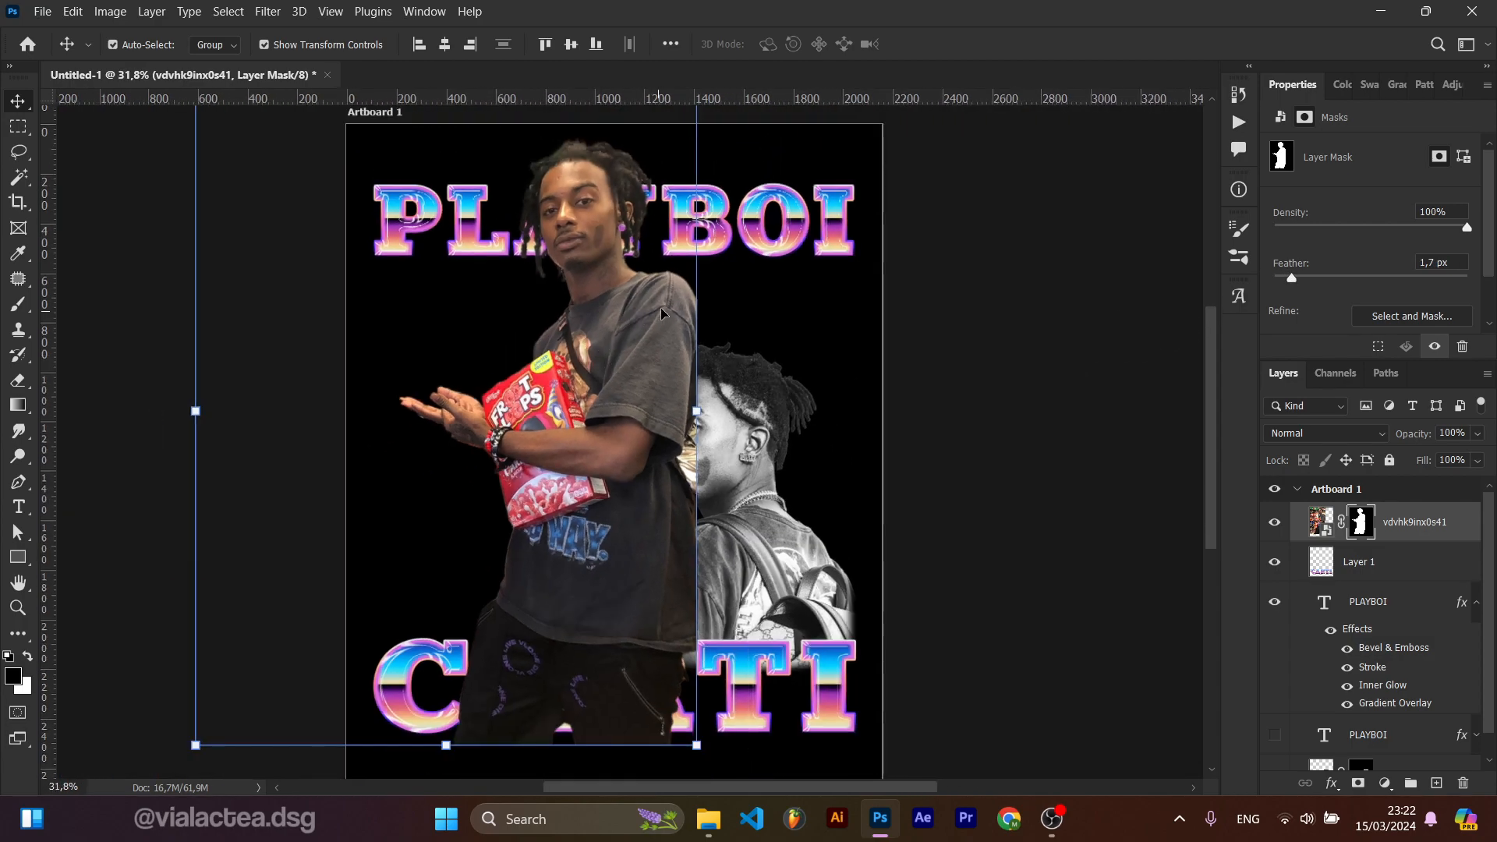
left_click_drag(621, 406, 739, 459)
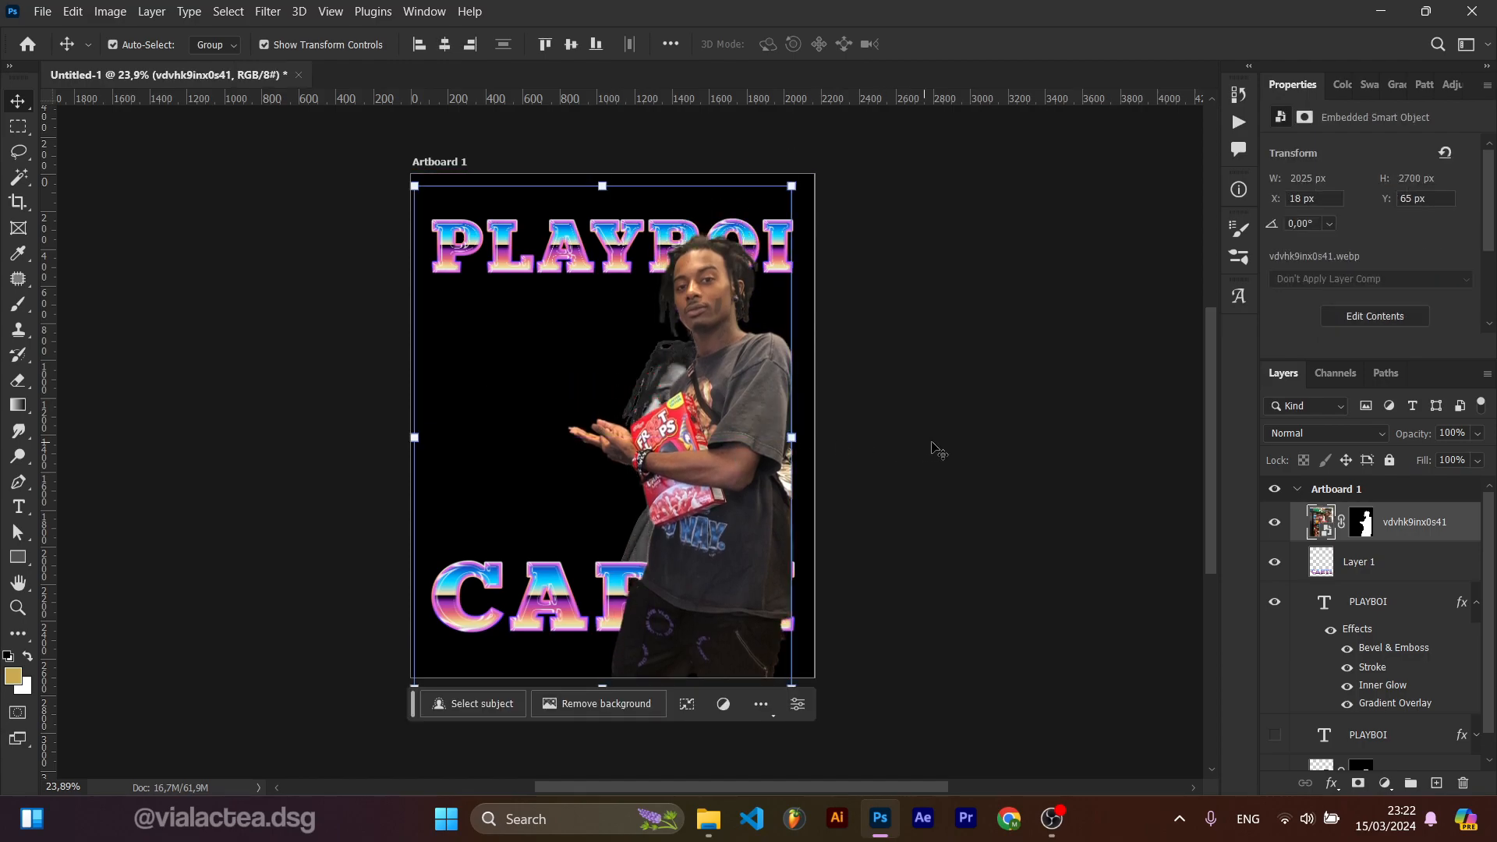
left_click_drag(810, 417, 790, 441)
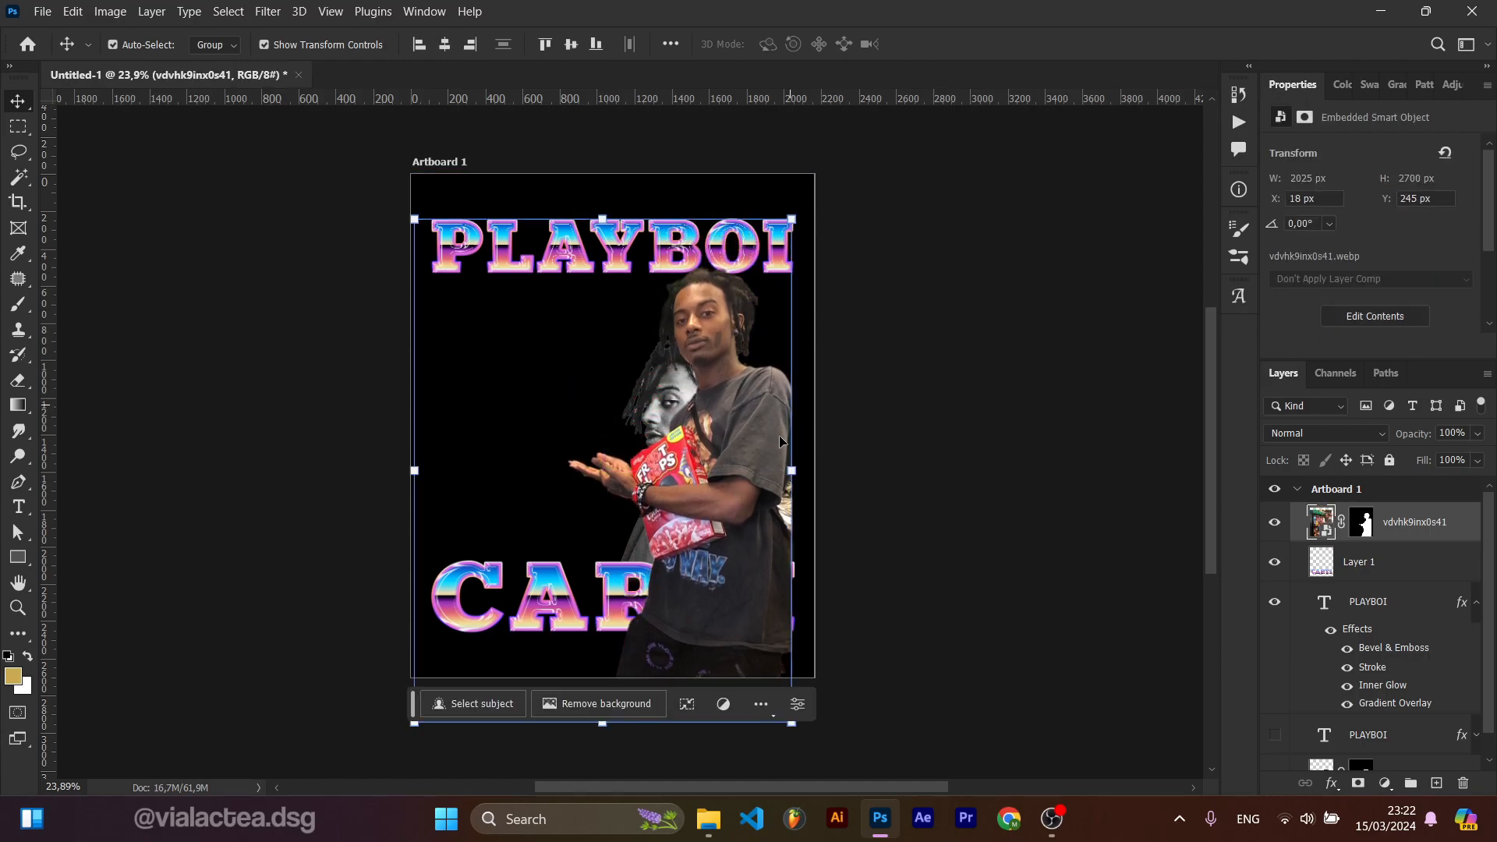
Step: Paint black on the new photo's mask to hide the legs over CARTI, then send that layer to the bottom
left_click(1363, 522)
key("b")
key("d")
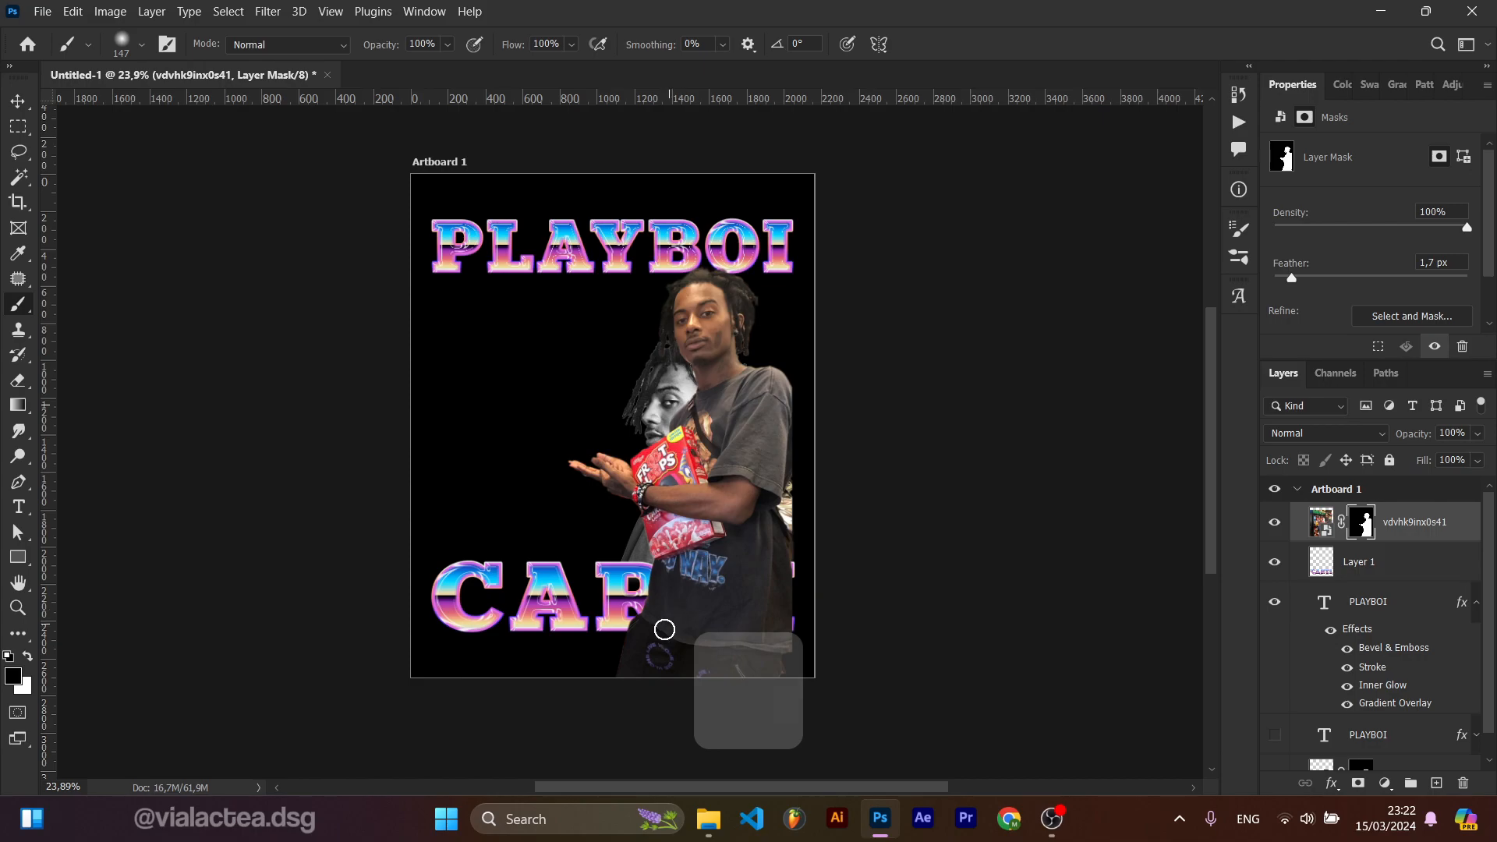
left_click_drag(659, 635, 808, 666)
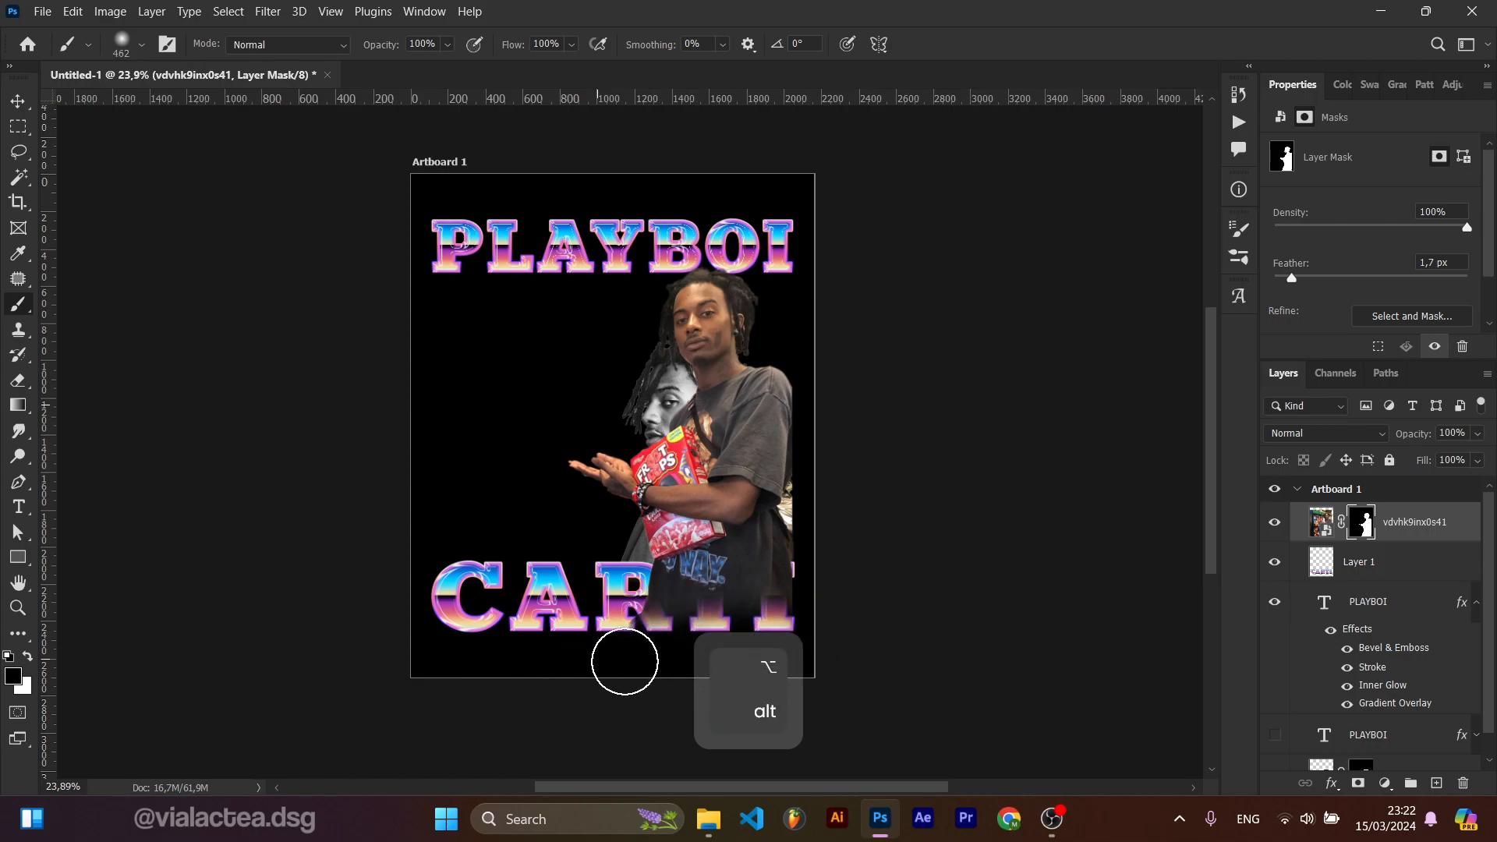
mouse_move(656, 645)
left_mouse_down()
mouse_move(732, 623)
mouse_move(662, 627)
mouse_move(888, 595)
left_mouse_up()
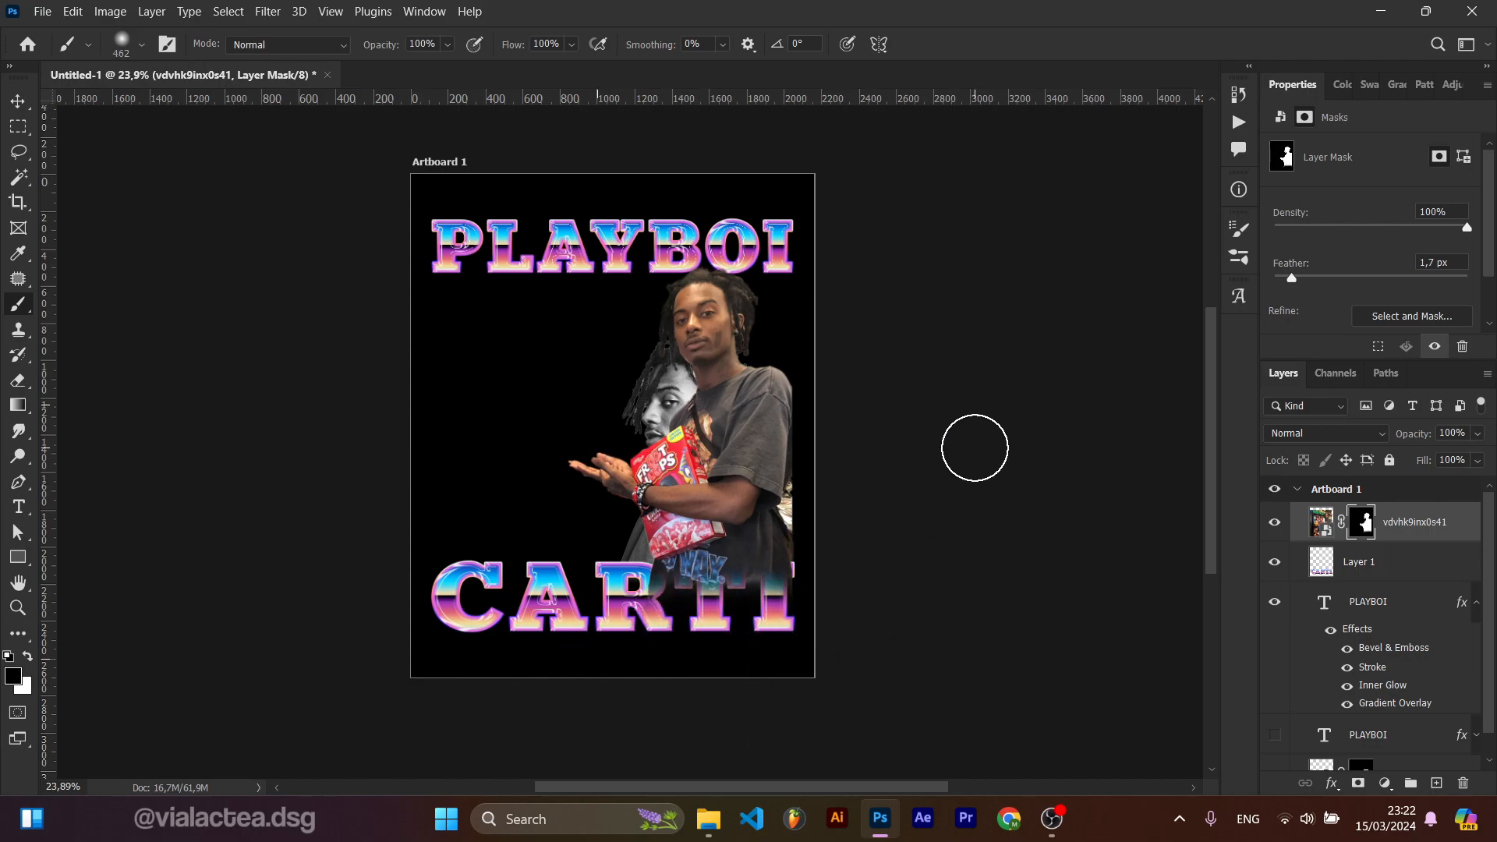
key("v")
key("ctrl+shift+bracketleft")
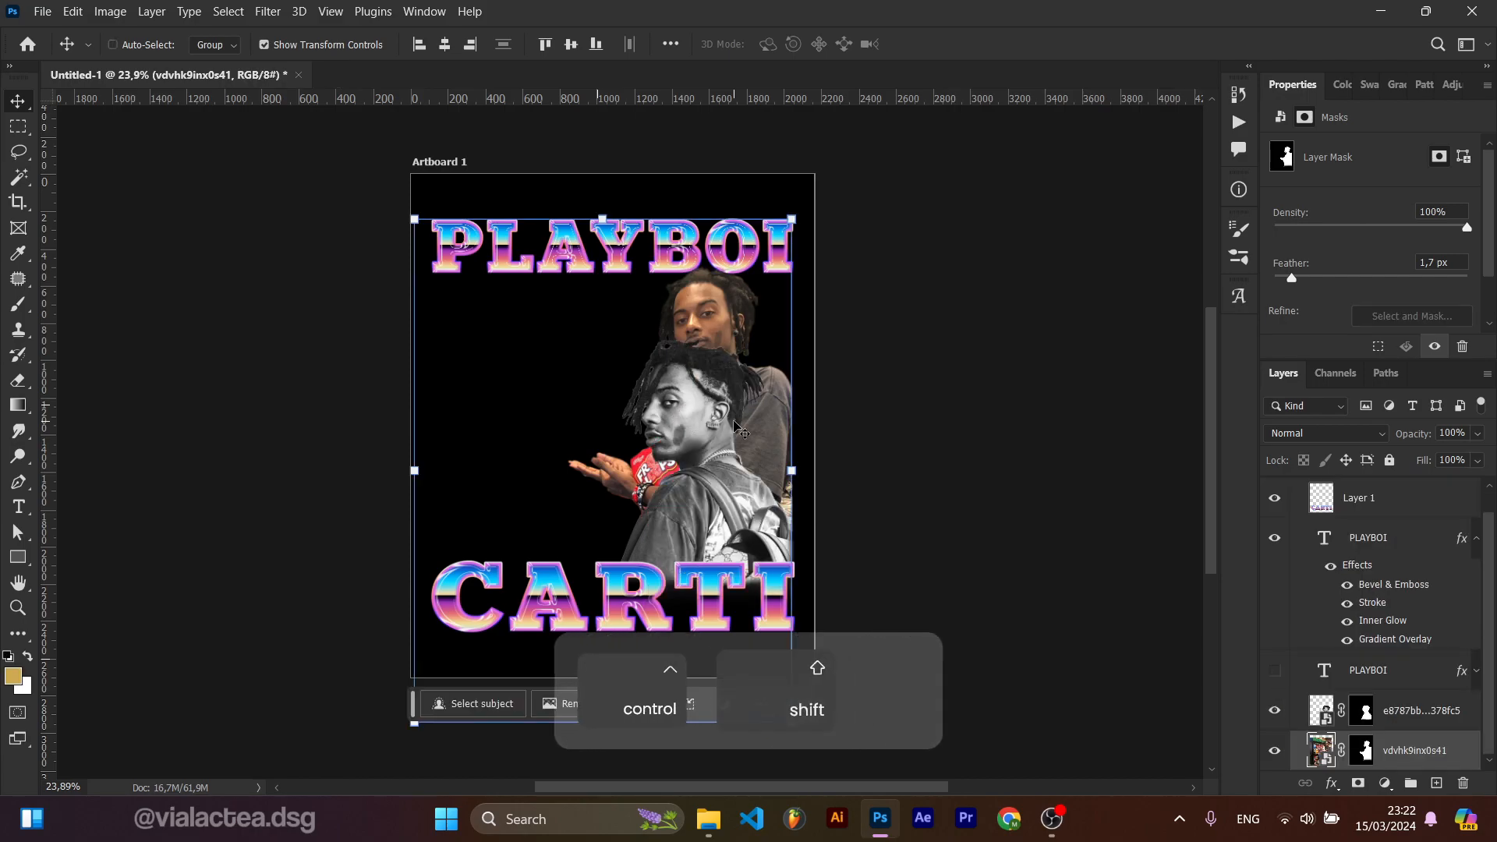
Step: Move the black-and-white cut-out to the left side of the artboard and flip it horizontally
left_click_drag(710, 489, 546, 491)
key("ctrl+t")
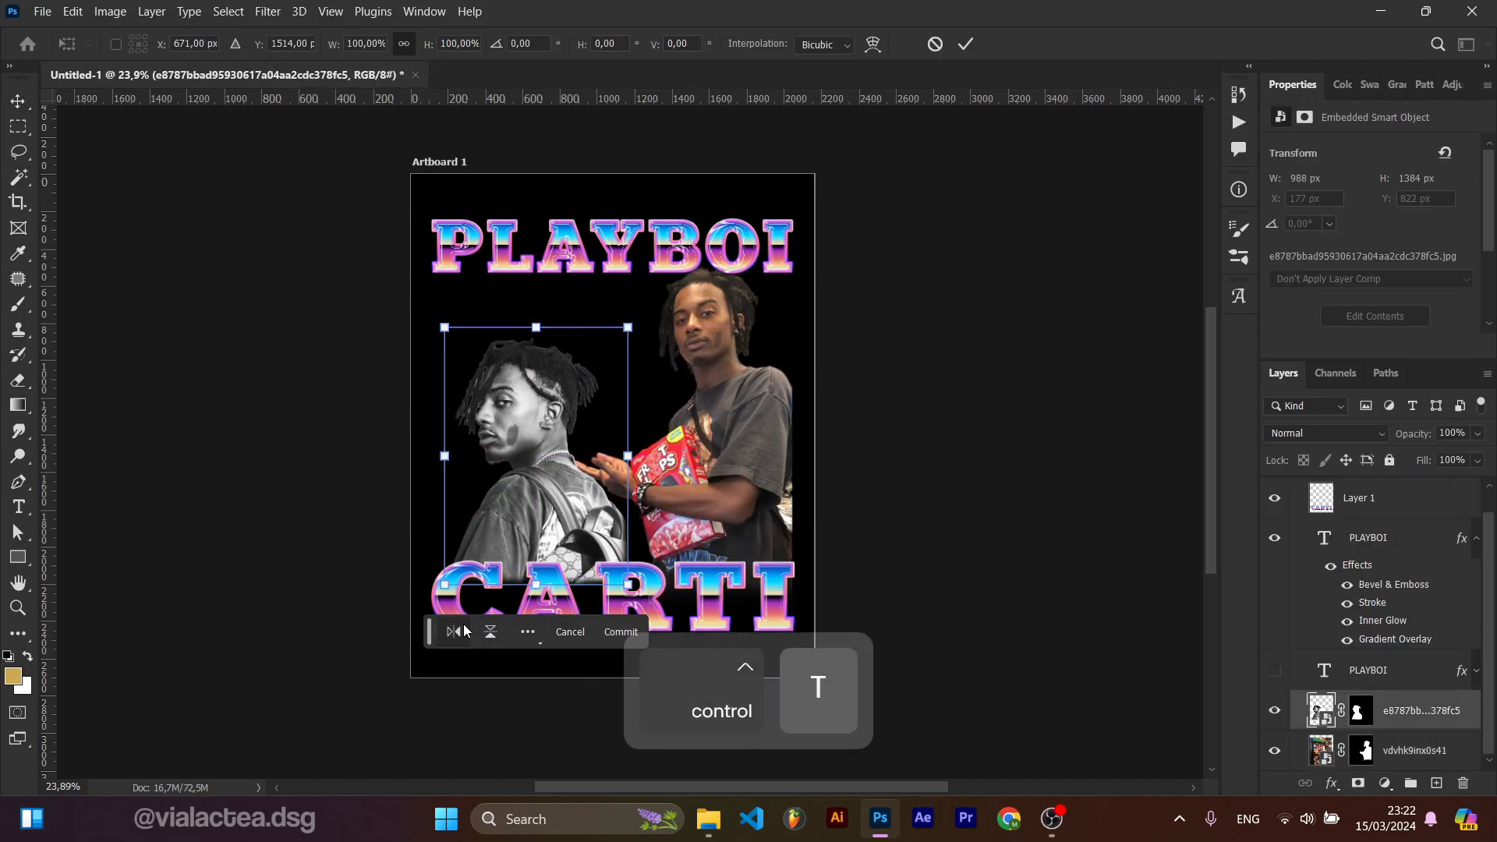
left_click(450, 633)
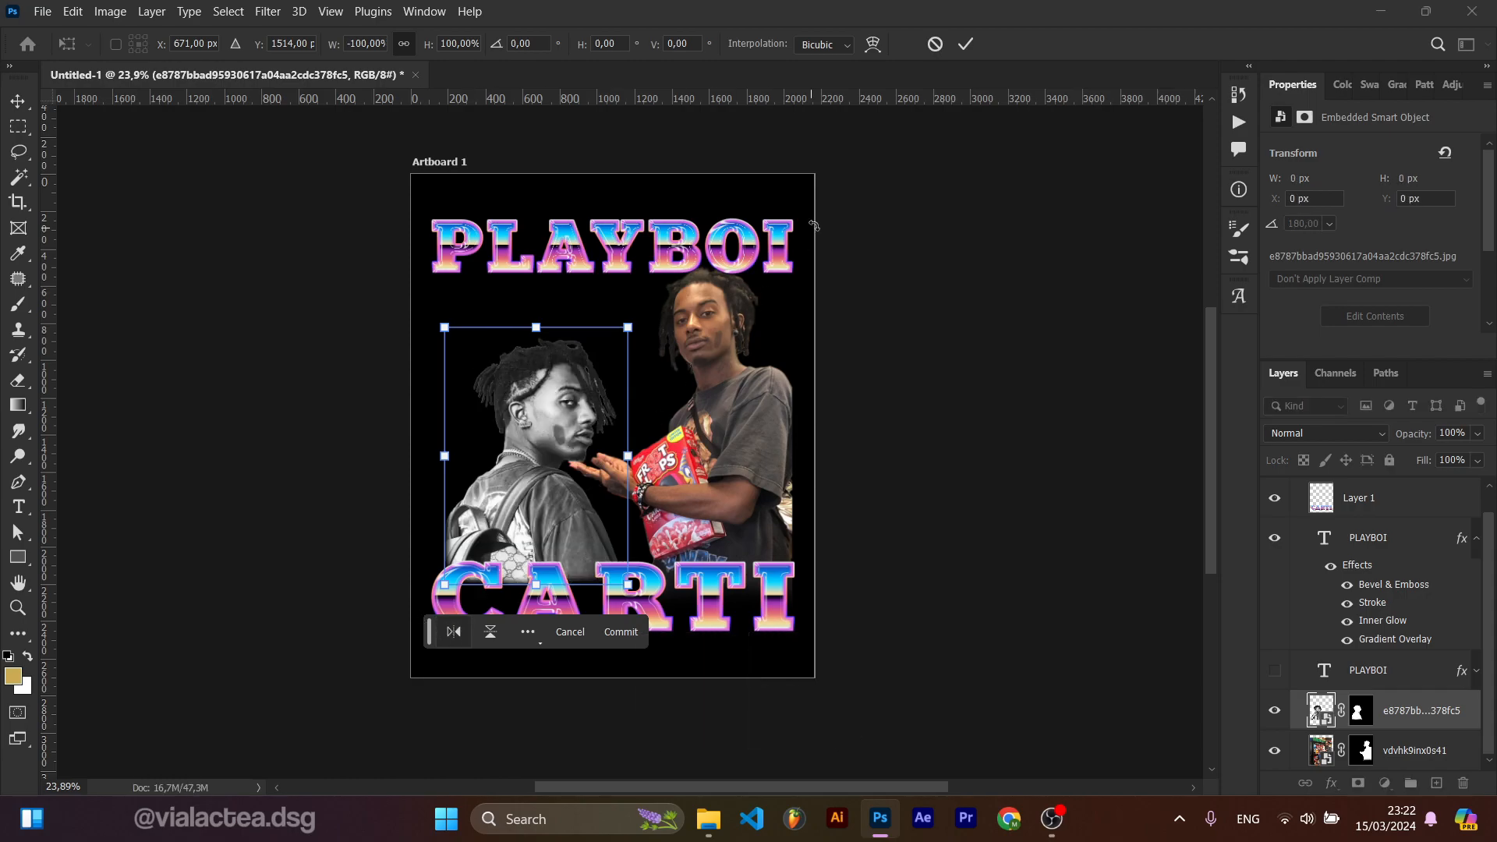
left_click(966, 45)
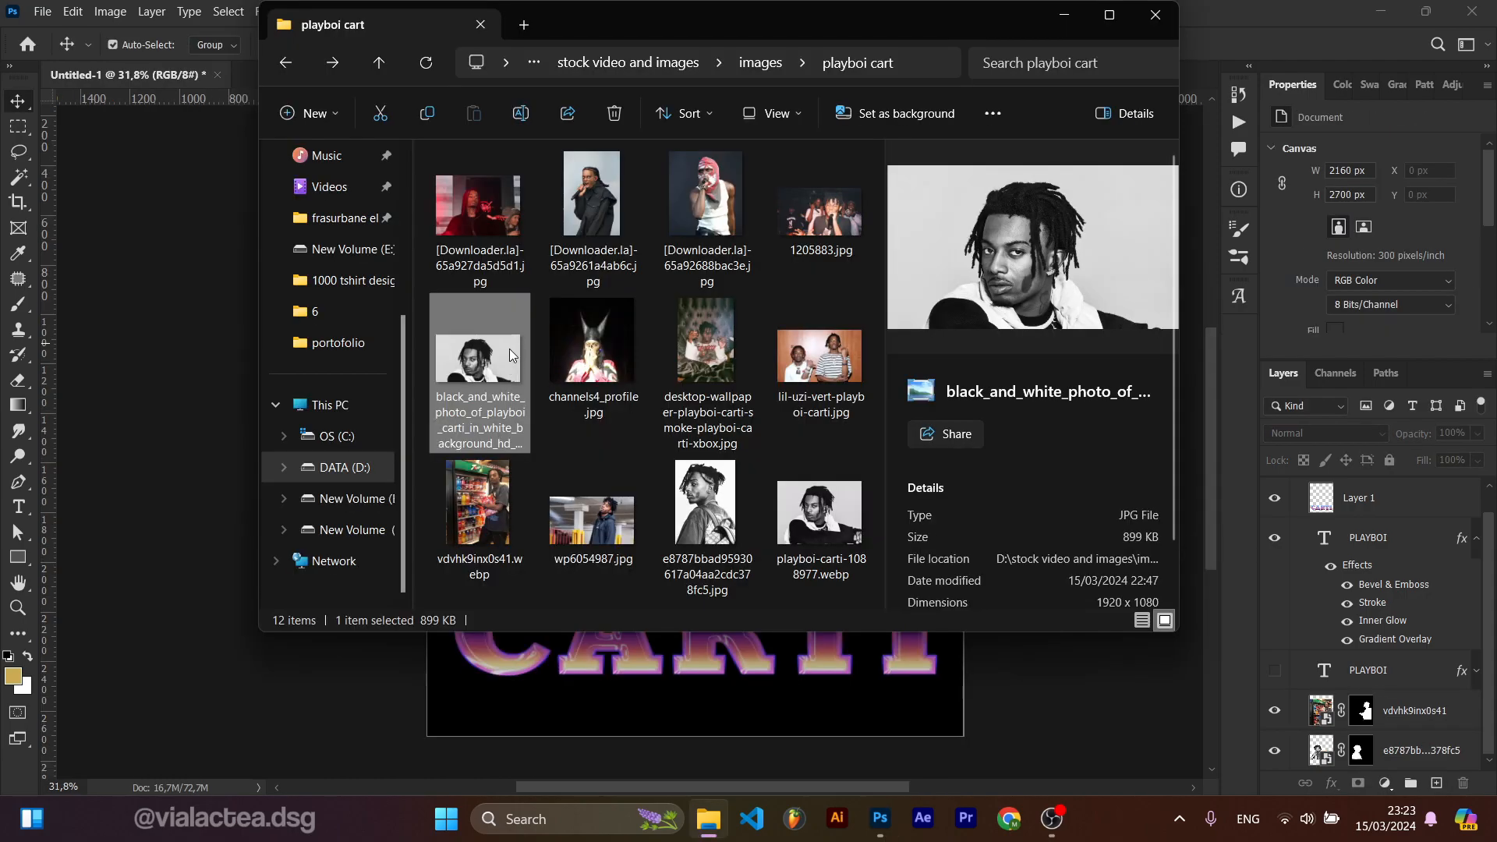
left_click_drag(508, 348, 669, 616)
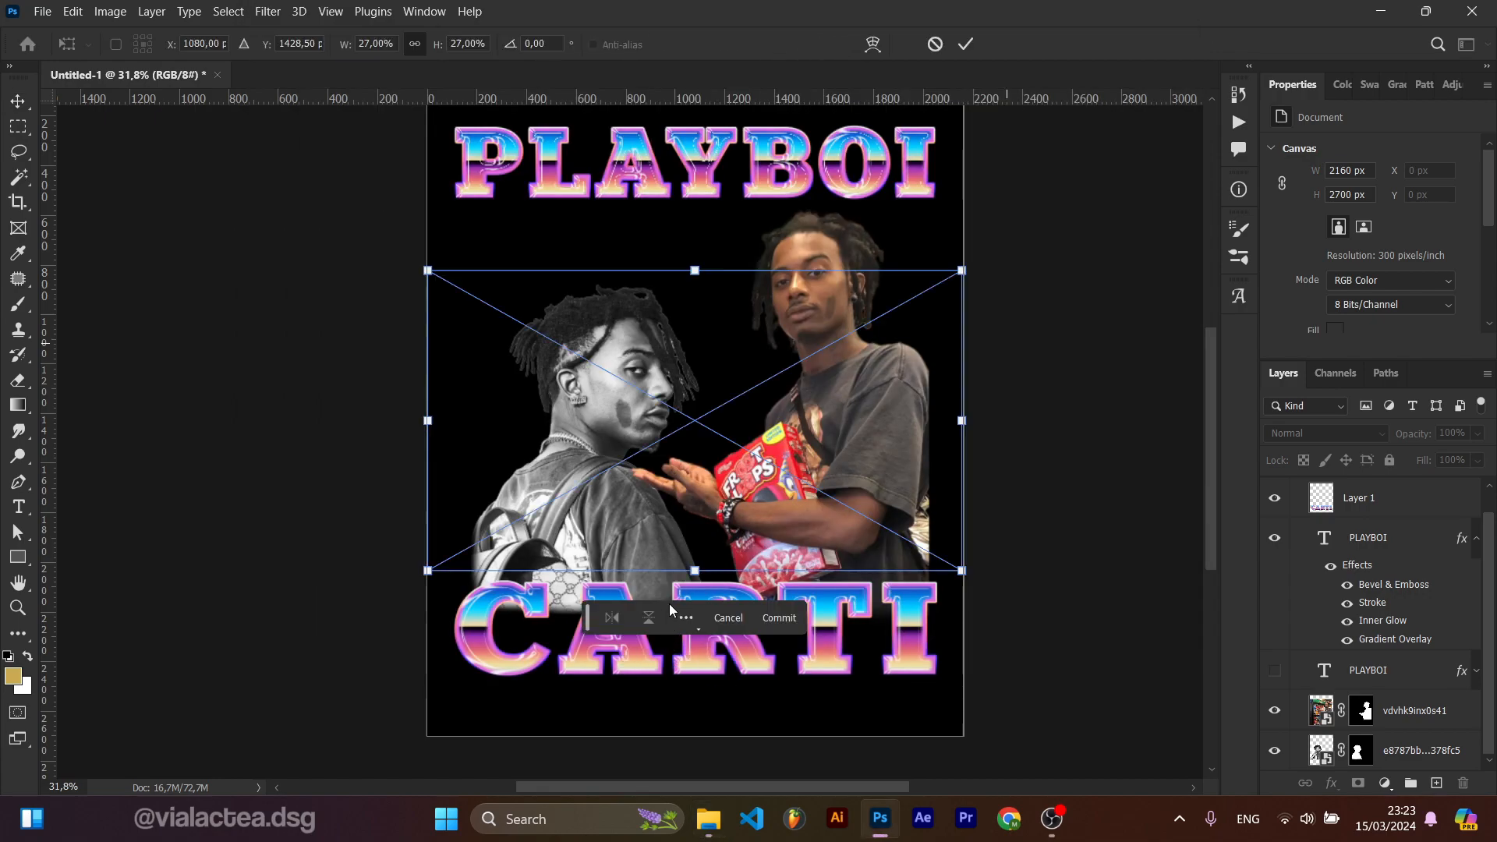
left_click_drag(761, 433, 840, 299)
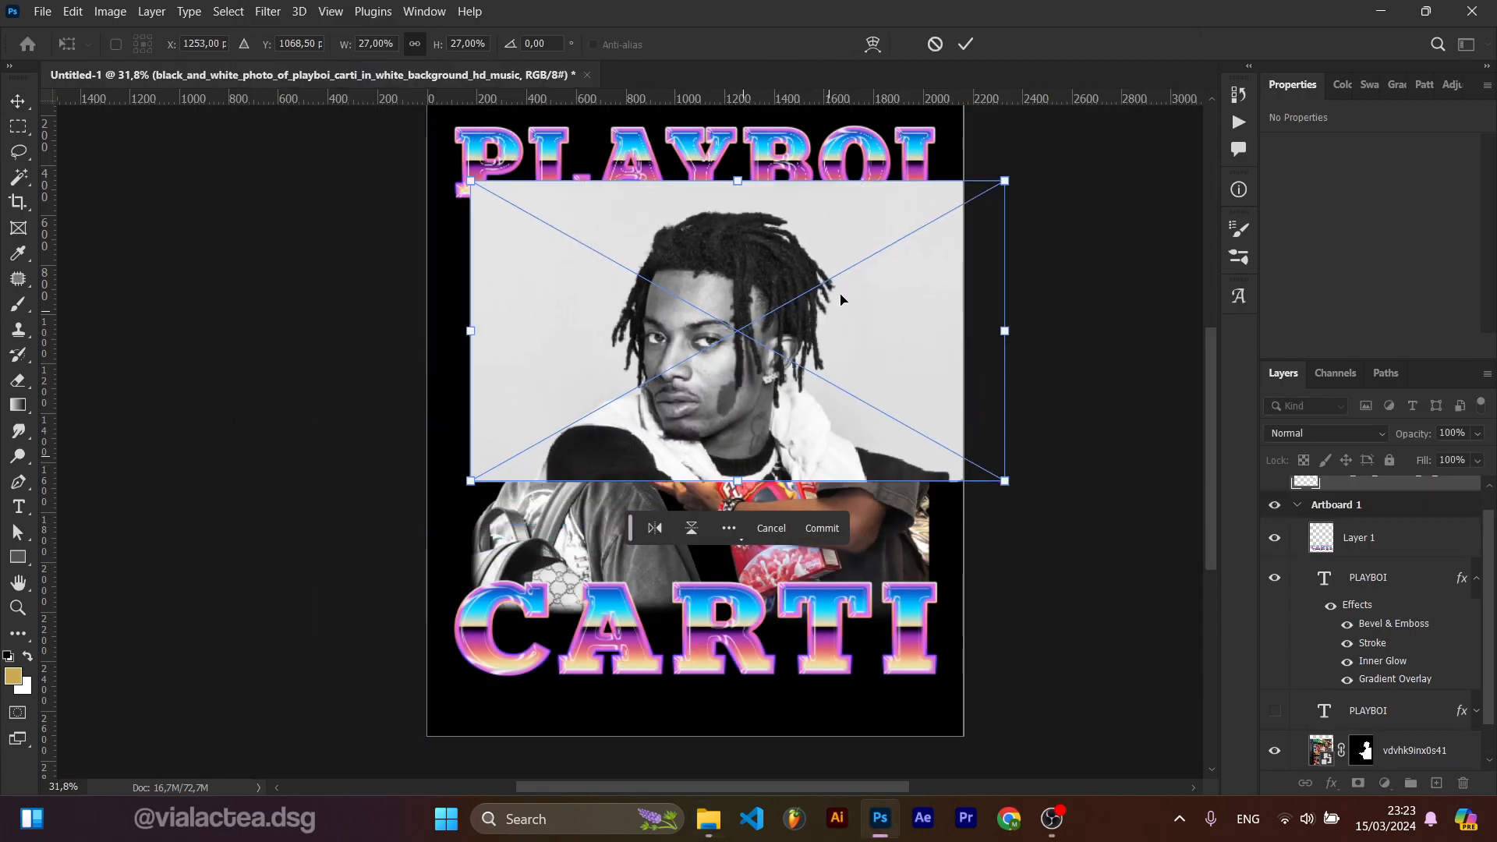
left_click(935, 43)
Step: Place the playboi-carti-1088977 photo onto the artboard and move it up to sit just below PLAYBOI
key("alt+Tab")
left_click_drag(772, 530, 647, 616)
left_click_drag(715, 501, 715, 408)
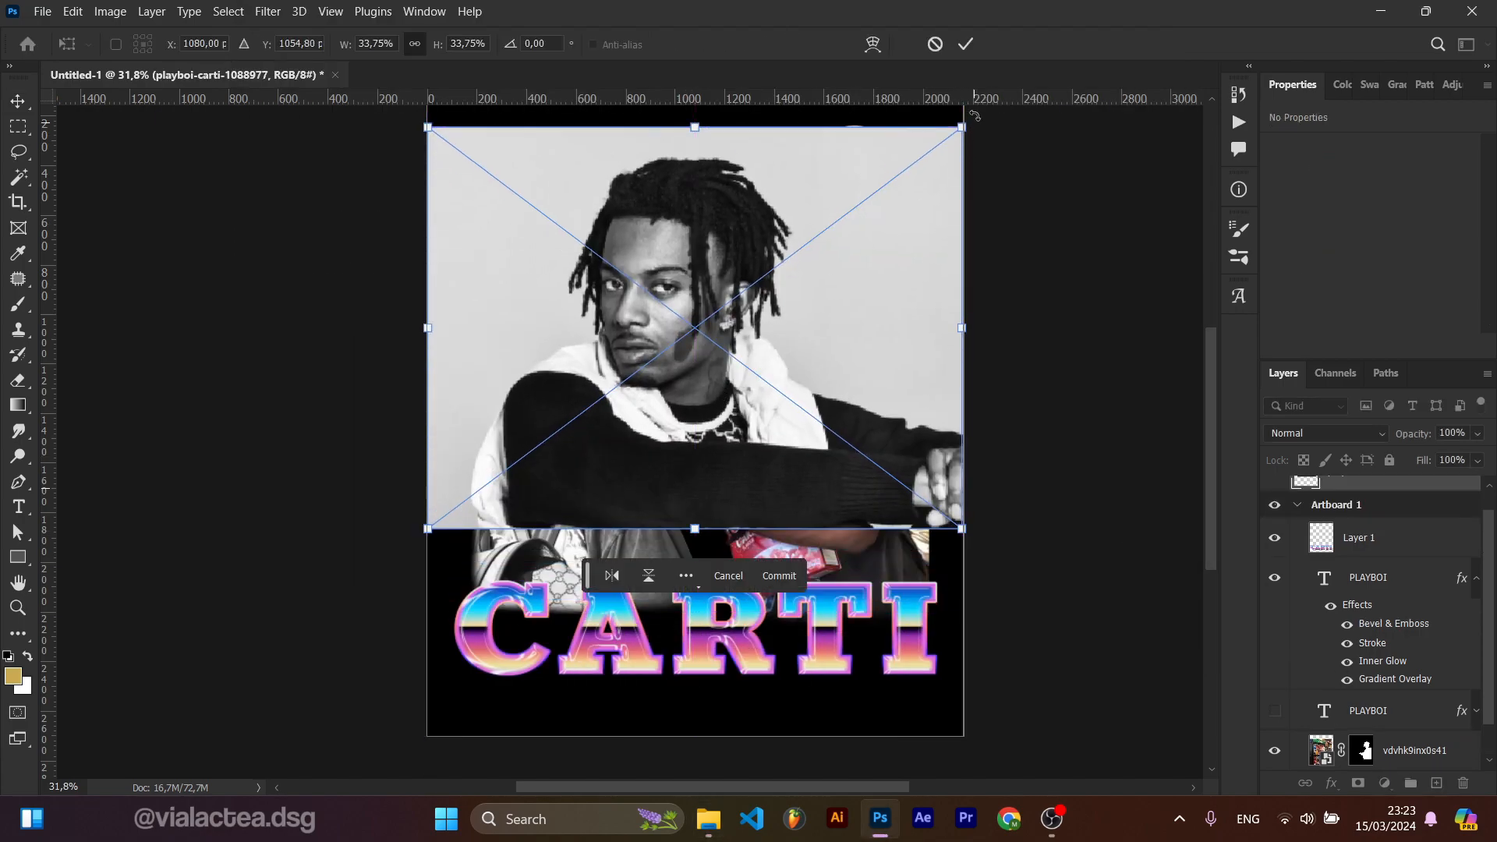
left_click(965, 45)
Step: Mask the 1088977 photo to its subject and move the cut-out between the two existing figures
key("w")
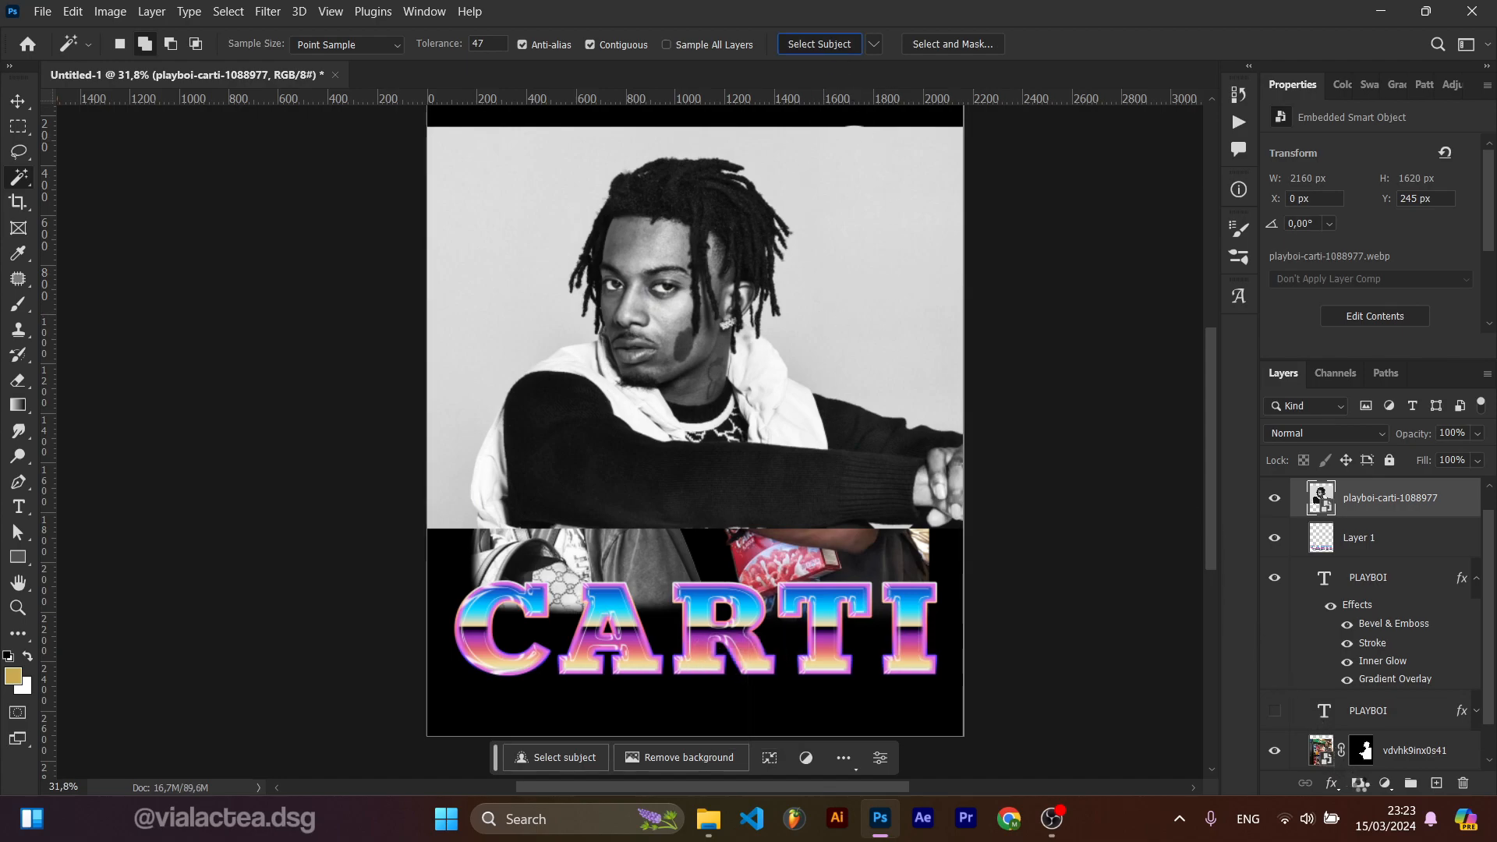
left_click(1359, 783)
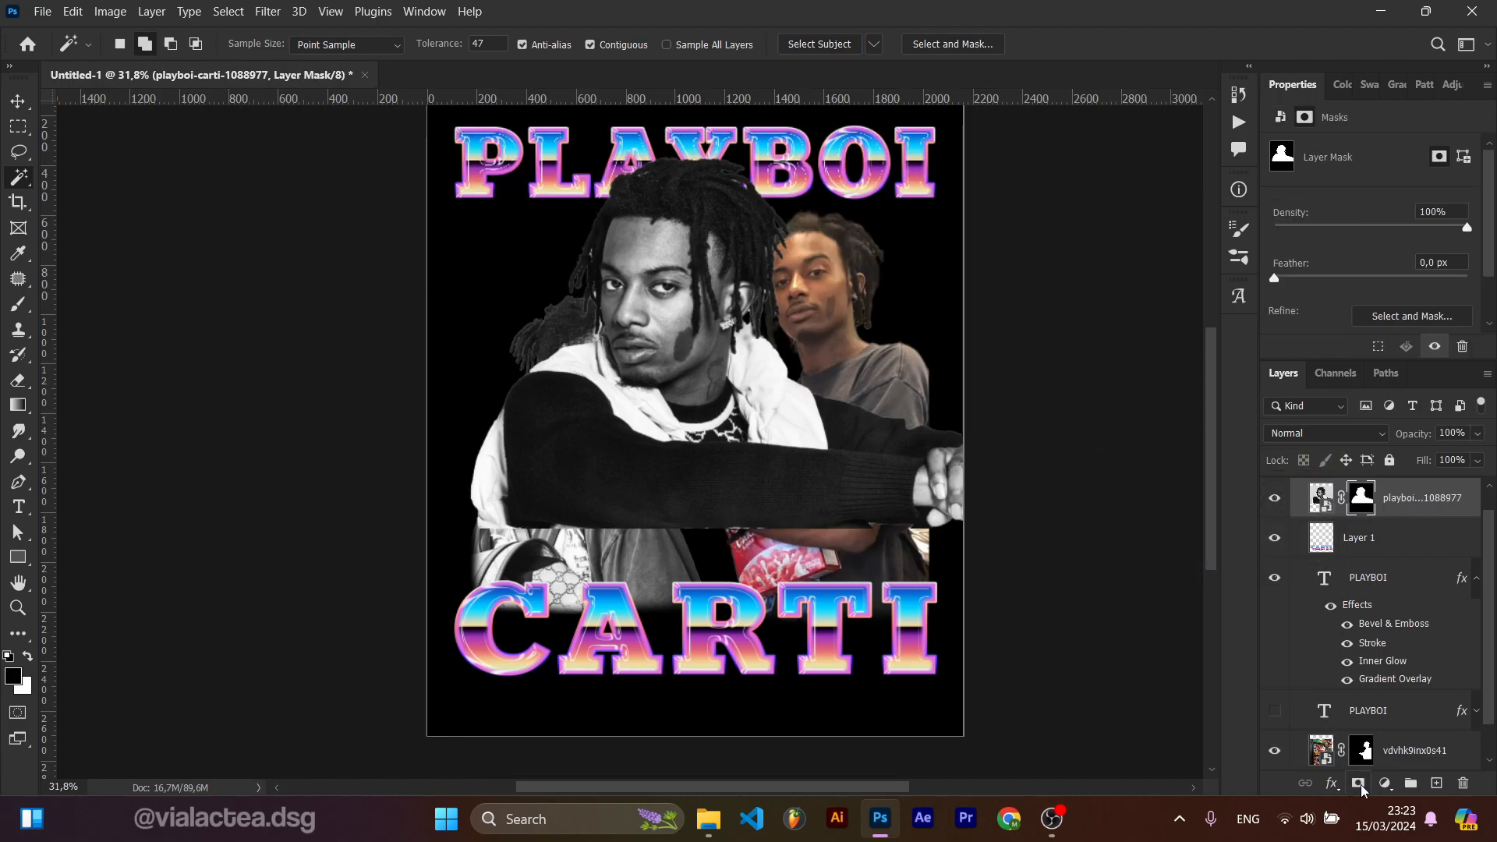
key("v")
key("b")
scroll(677, 459, "up", 3)
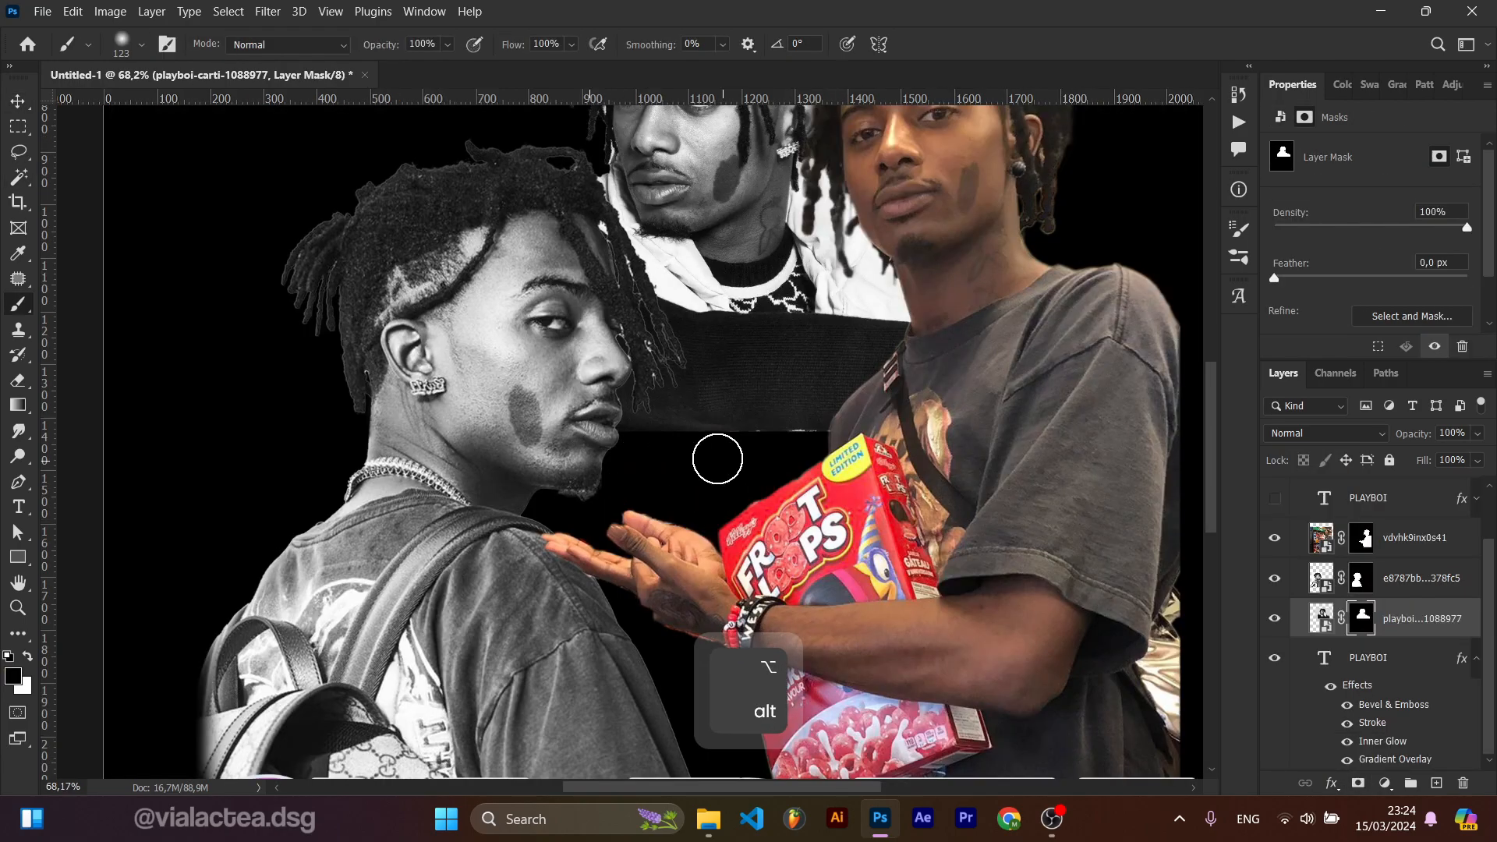
scroll(677, 458, "down", 3)
key("v")
left_click_drag(695, 368, 711, 390)
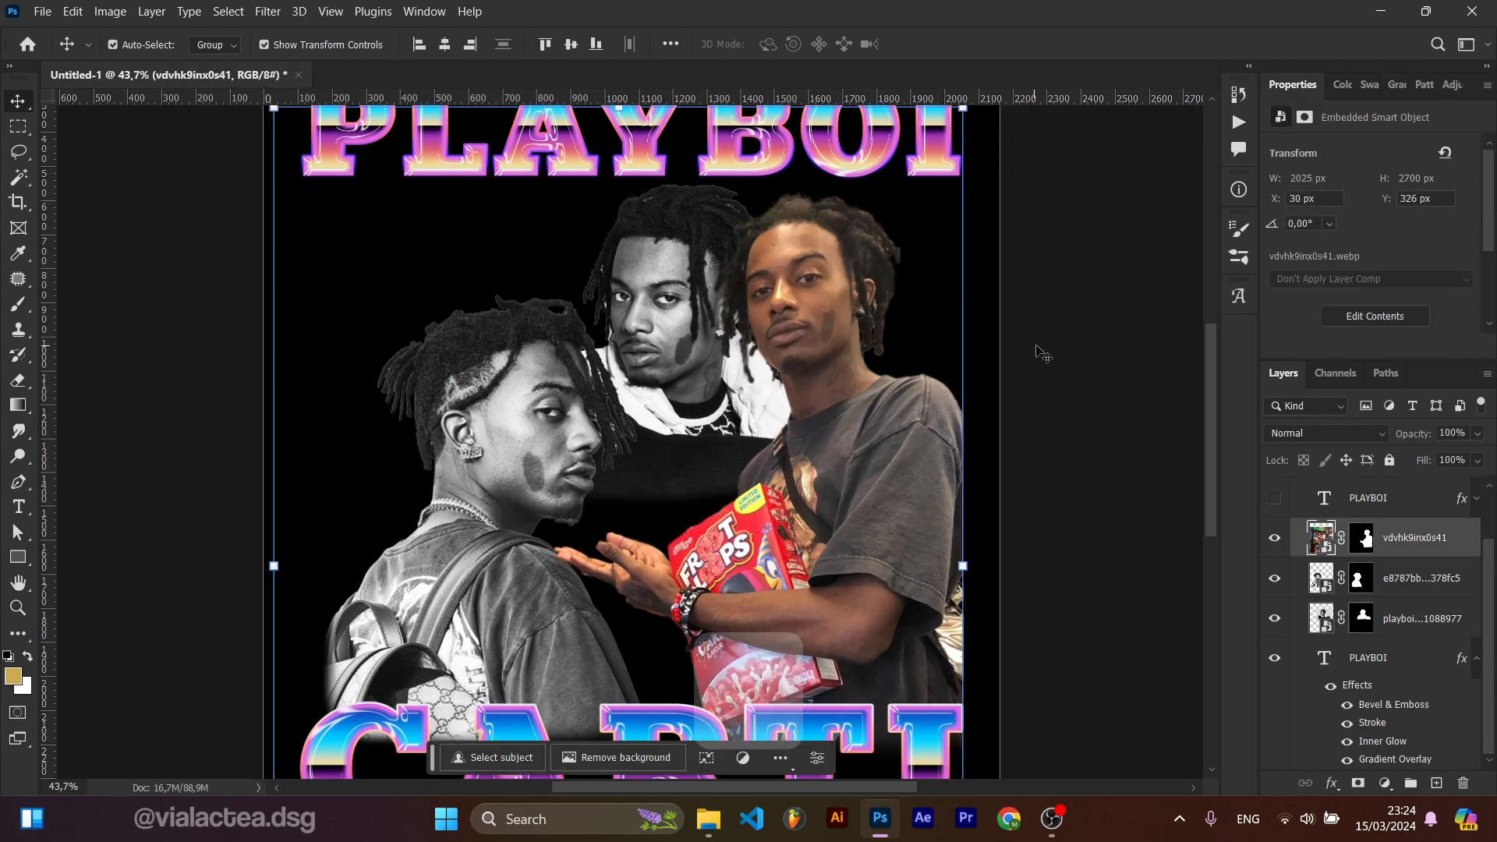
Step: Place the 1205883 concert photo and add a layer mask from the selected rapper
key("alt+Tab")
left_click_drag(821, 204, 592, 686)
left_click(966, 43)
key("w")
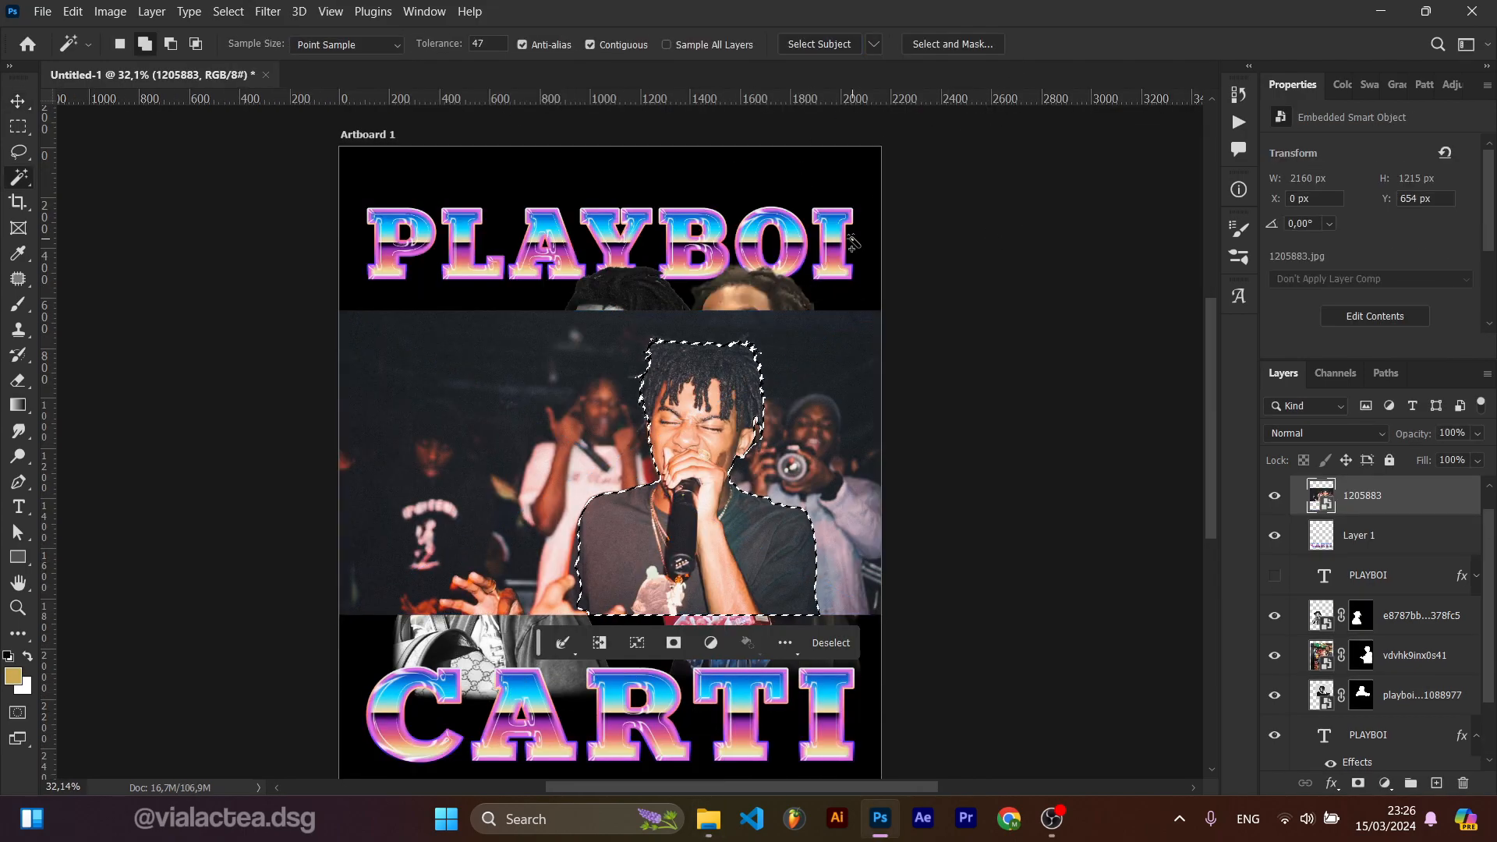
left_click(1358, 782)
Step: Move the concert cut-out to the upper left and rearrange the cut-outs' positions and stacking order
key("v")
left_click_drag(707, 439, 487, 393)
key("ctrl+shift+[")
key("ctrl+]")
left_click_drag(546, 476, 569, 416)
left_click_drag(586, 437, 713, 386)
left_click_drag(624, 304, 515, 513)
left_click_drag(655, 347, 669, 276)
key("ctrl+shift+[")
left_click(905, 419, "ctrl")
scroll(563, 468, "up", 2)
key("ctrl+shift+]")
key("ctrl+[")
key("ctrl+[")
key("ctrl+[")
key("ctrl+]")
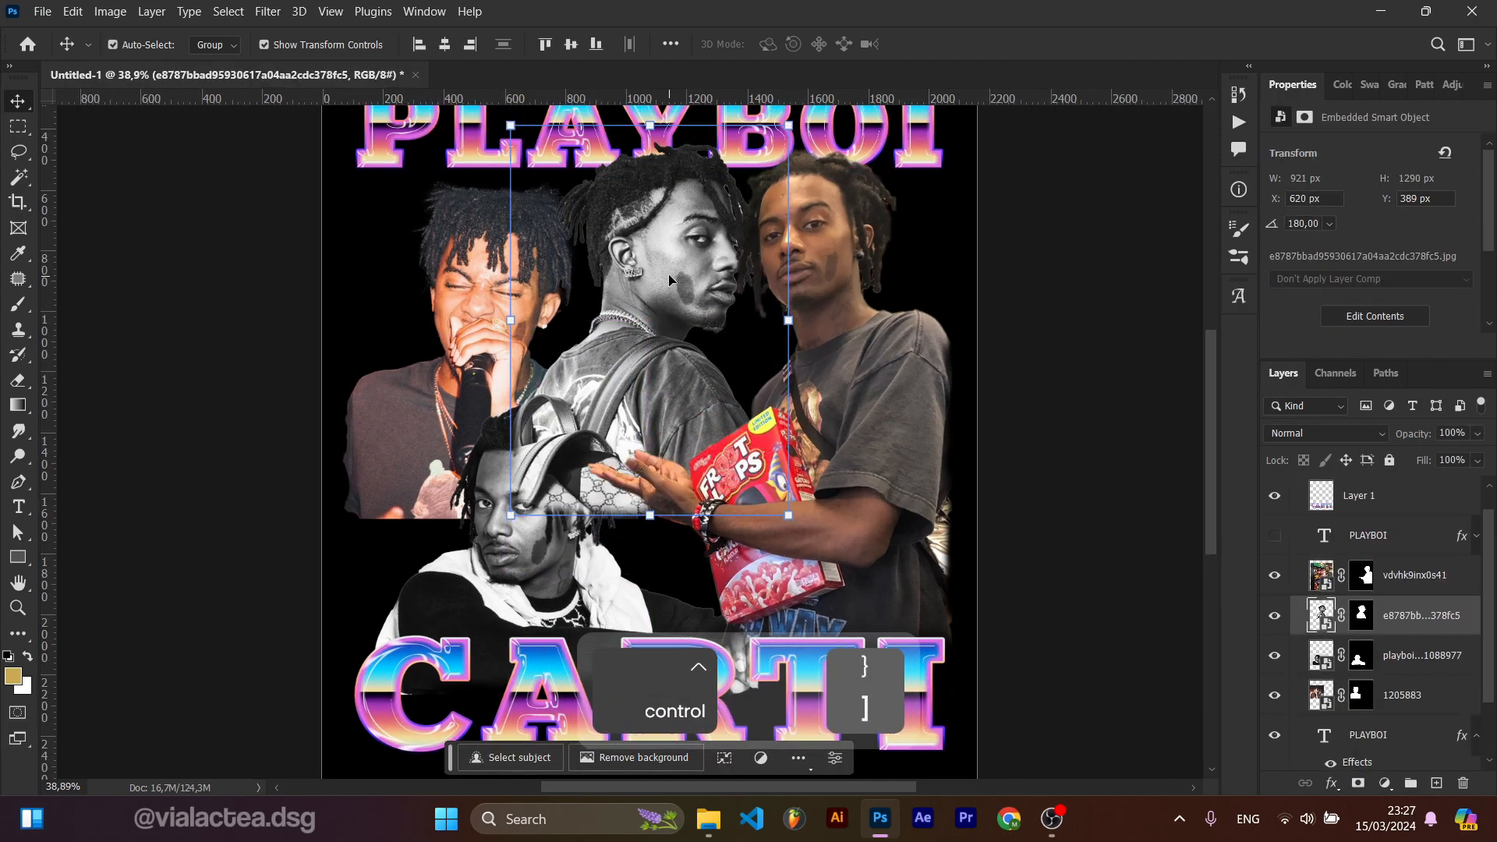
Step: Fine-tune the stacking order and positions of the 1088977 and black-and-white cut-outs near the top
left_click(538, 530, "ctrl")
key("ctrl+shift+]")
scroll(610, 441, "down", 2)
left_click_drag(768, 343, 768, 354)
left_click(541, 485, "ctrl")
key("ctrl+[")
key("ctrl+[")
key("ctrl+]")
scroll(686, 382, "up", 2)
mouse_move(460, 274)
left_mouse_down()
mouse_move(460, 234)
mouse_move(465, 256)
left_mouse_up()
left_click(628, 187, "ctrl")
left_click_drag(627, 148, 625, 160)
left_click_drag(466, 259, 460, 217)
scroll(460, 217, "down", 3)
scroll(460, 216, "down", 1)
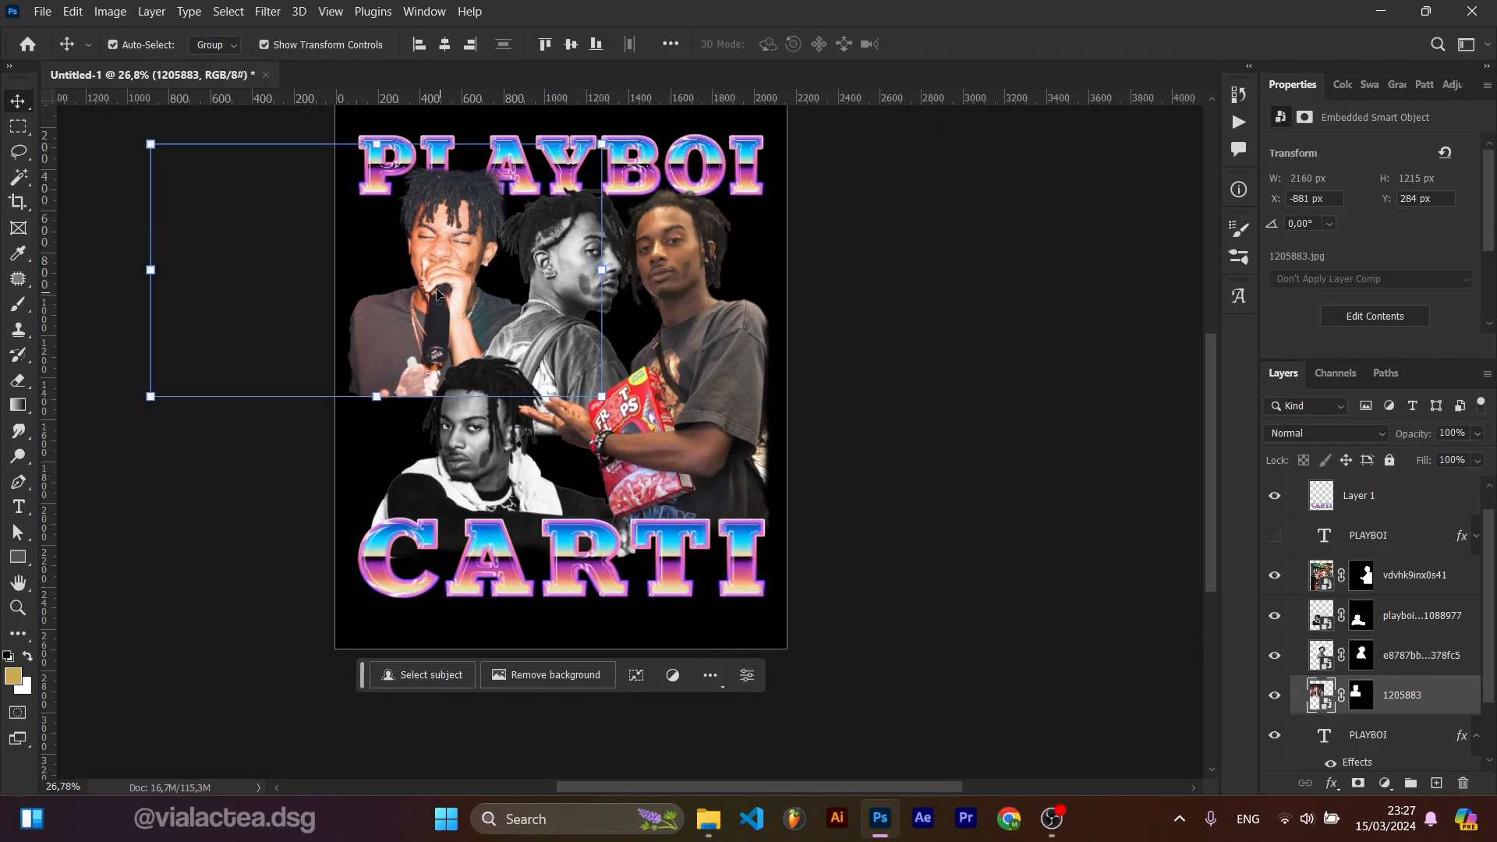
Step: Paint black on the concert cut-out's mask to hide parts of its left edge
scroll(425, 437, "up", 3)
left_click(1361, 695)
key("b")
left_click_drag(276, 354, 289, 358)
left_click_drag(326, 416, 380, 411)
scroll(324, 438, "down", 3)
Step: Move the black-and-white cut-out to the upper left and the concert cut-out to the centre
key("v")
left_click(836, 312)
left_click_drag(510, 282, 405, 280)
left_click_drag(326, 328, 446, 363)
left_click_drag(711, 466, 659, 437)
left_click(966, 44)
Step: Nudge the black-and-white and concert cut-outs into alignment with small moves
scroll(576, 304, "up", 3)
left_click_drag(304, 373, 302, 358)
key("Up")
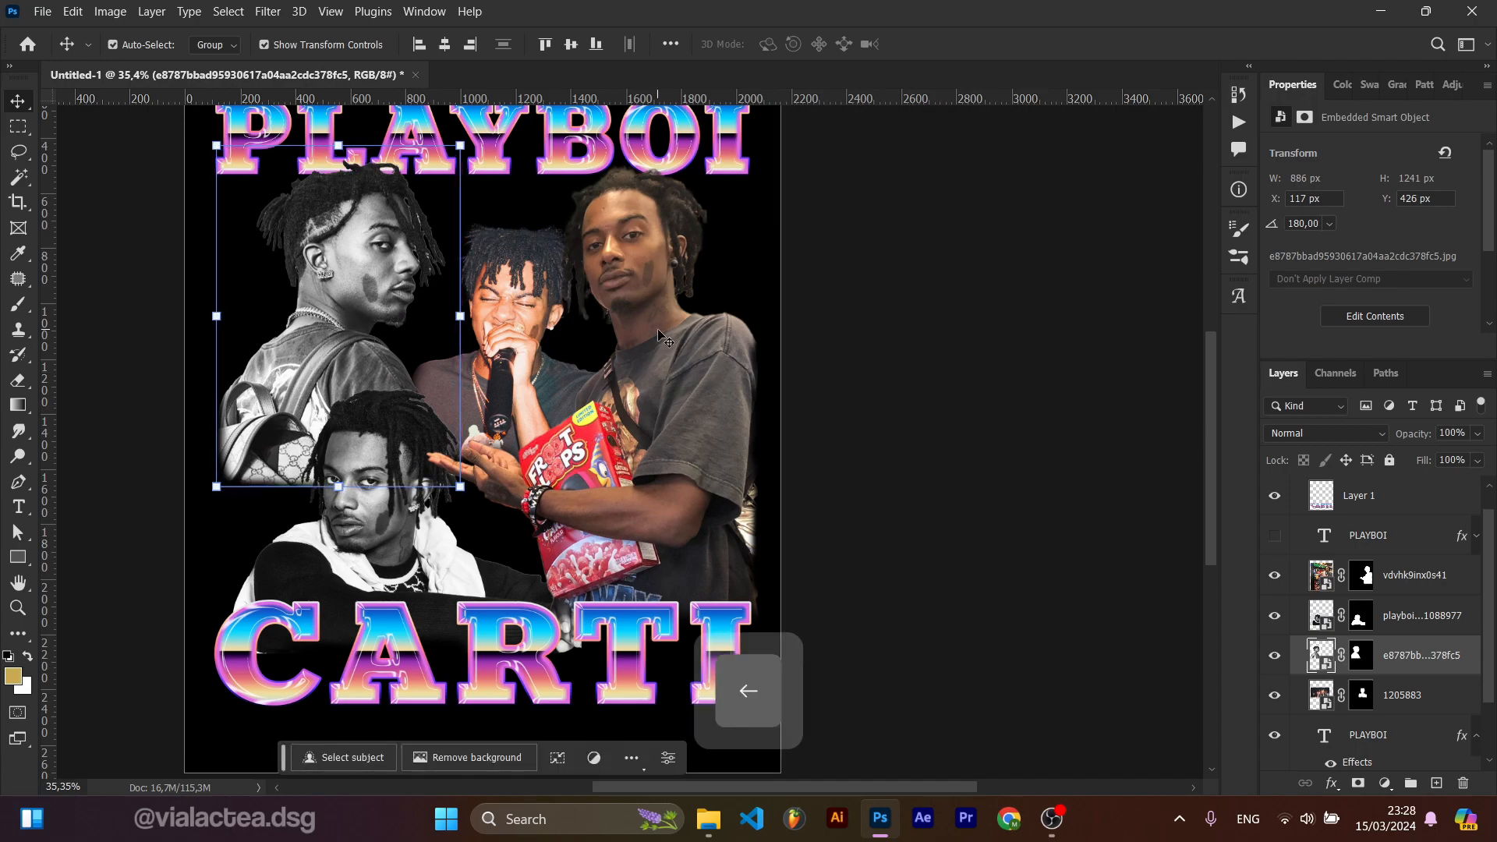
key("Right")
left_click_drag(523, 315, 511, 306)
left_click(716, 423)
key("Down")
left_click(506, 327)
key("Up")
Step: Paint on the black-and-white cut-out's mask, switching between black and white, to blend its lower edge
left_click(1361, 695)
key("b")
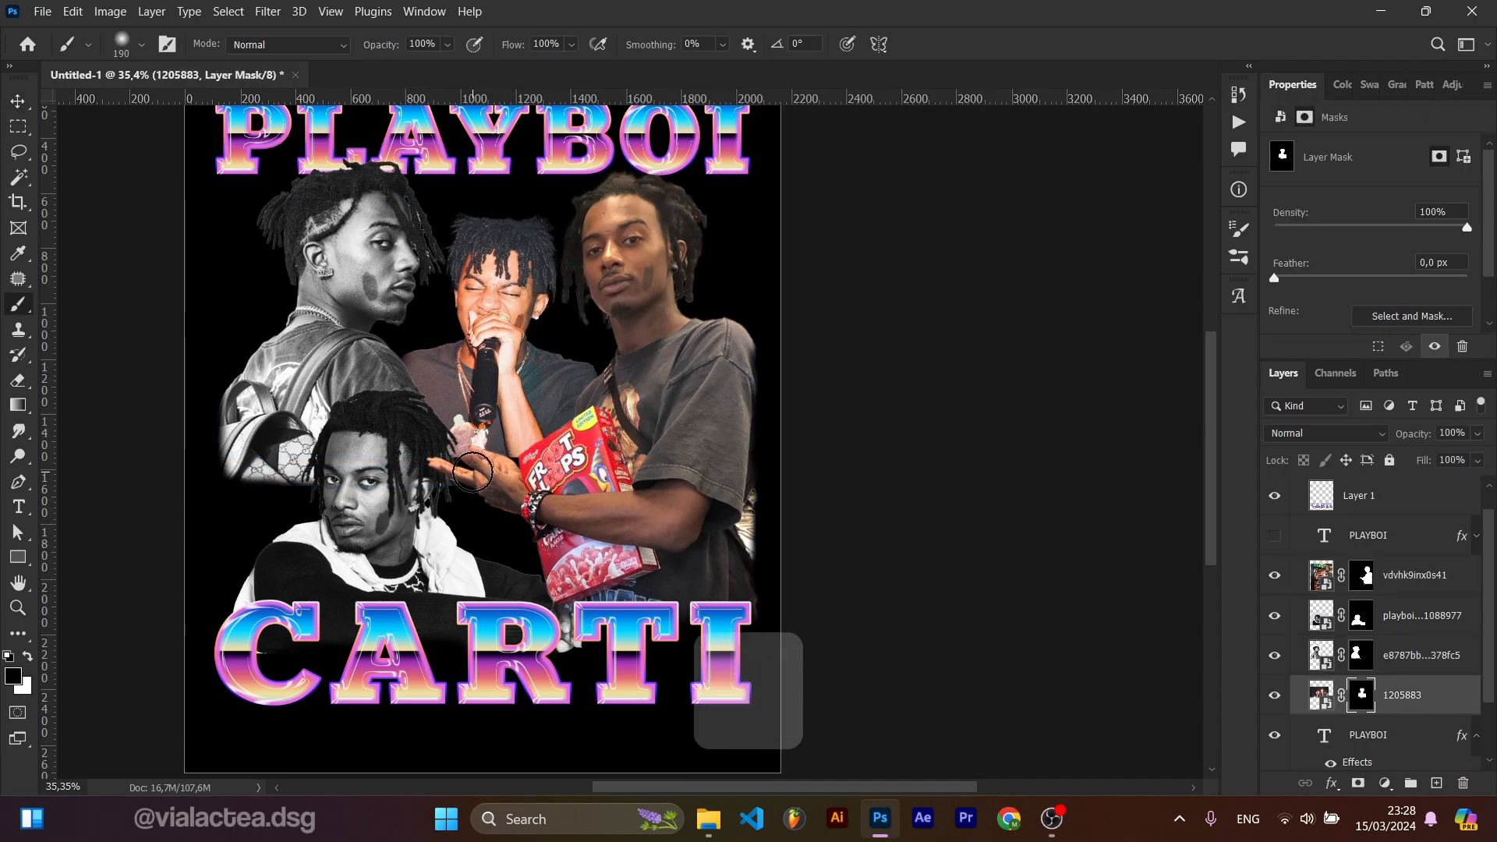
key("v")
left_click(336, 366)
left_click(1361, 654)
key("b")
key("x")
scroll(425, 520, "up", 8)
left_click_drag(425, 521, 656, 613)
left_click_drag(312, 531, 409, 530)
key("x")
left_click_drag(410, 546, 234, 556)
scroll(288, 391, "down", 8)
Step: Nudge the concert cut-out slightly up and to the left
key("v")
left_click(132, 374)
left_click(534, 351)
key("Left")
key("Up")
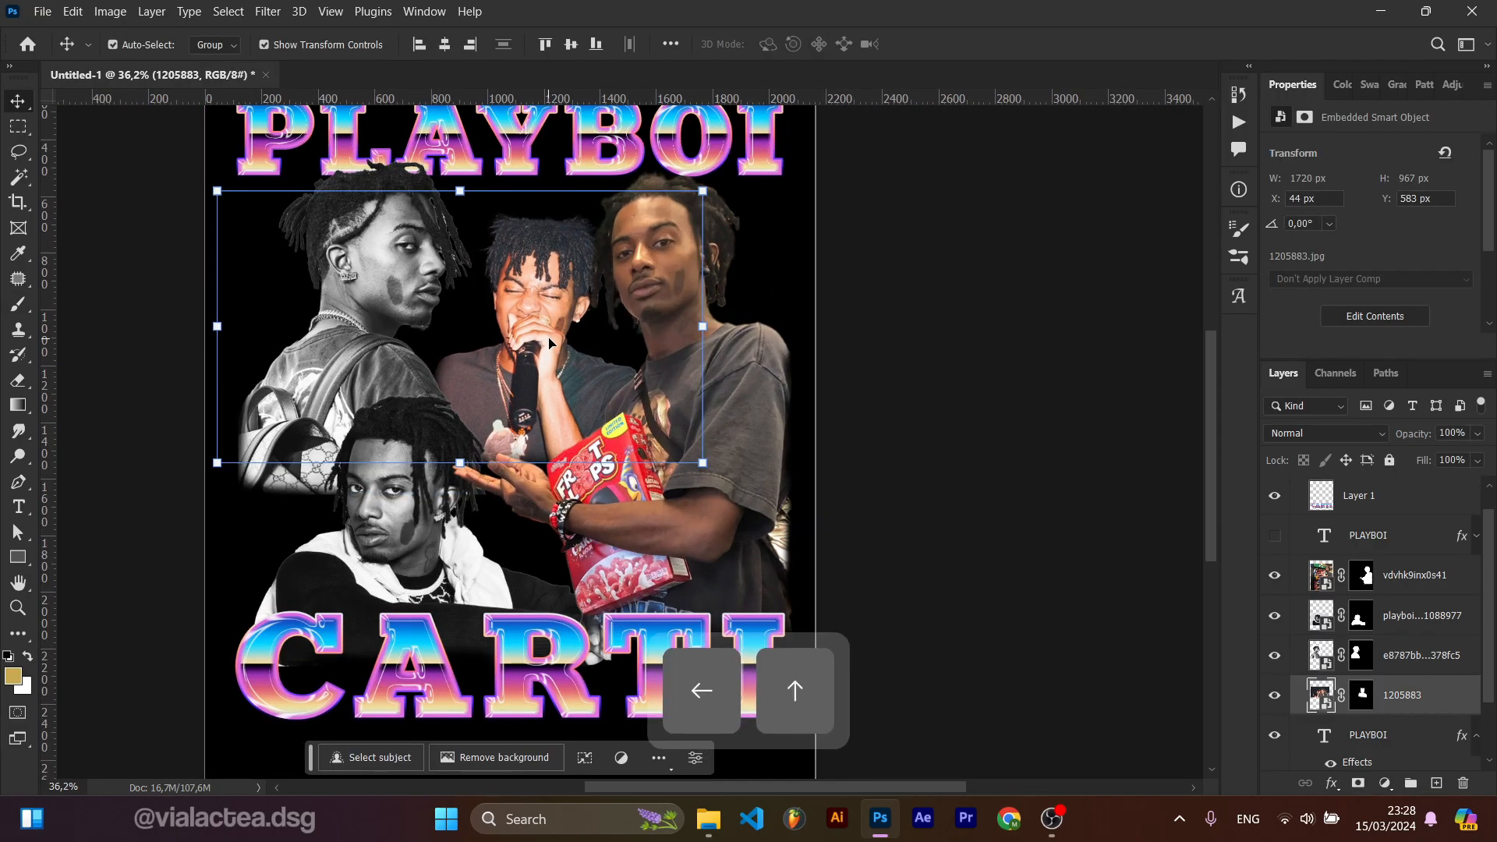
scroll(534, 351, "down", 3)
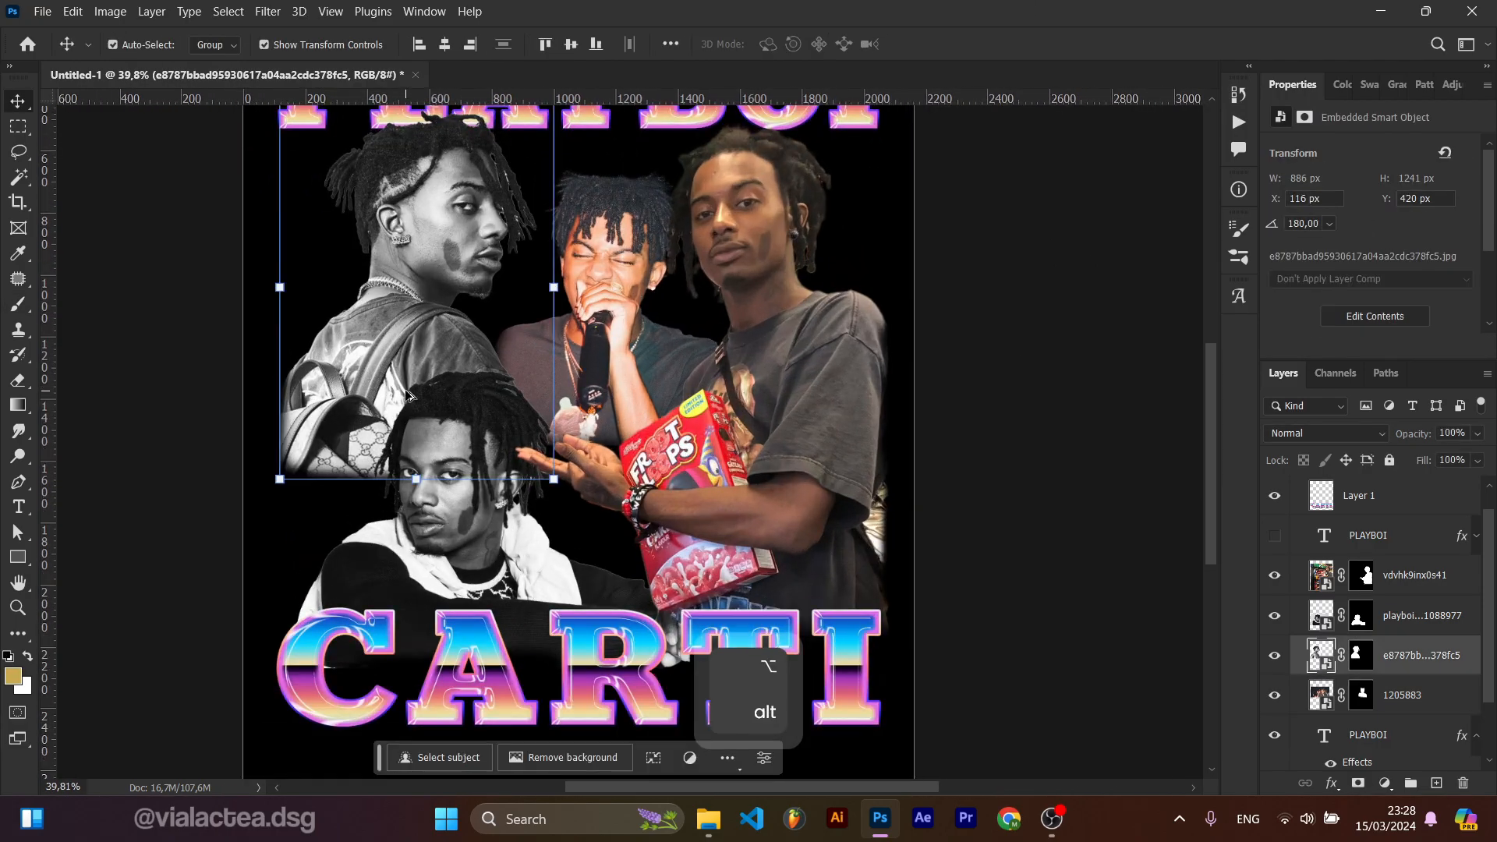
scroll(895, 453, "down", 2)
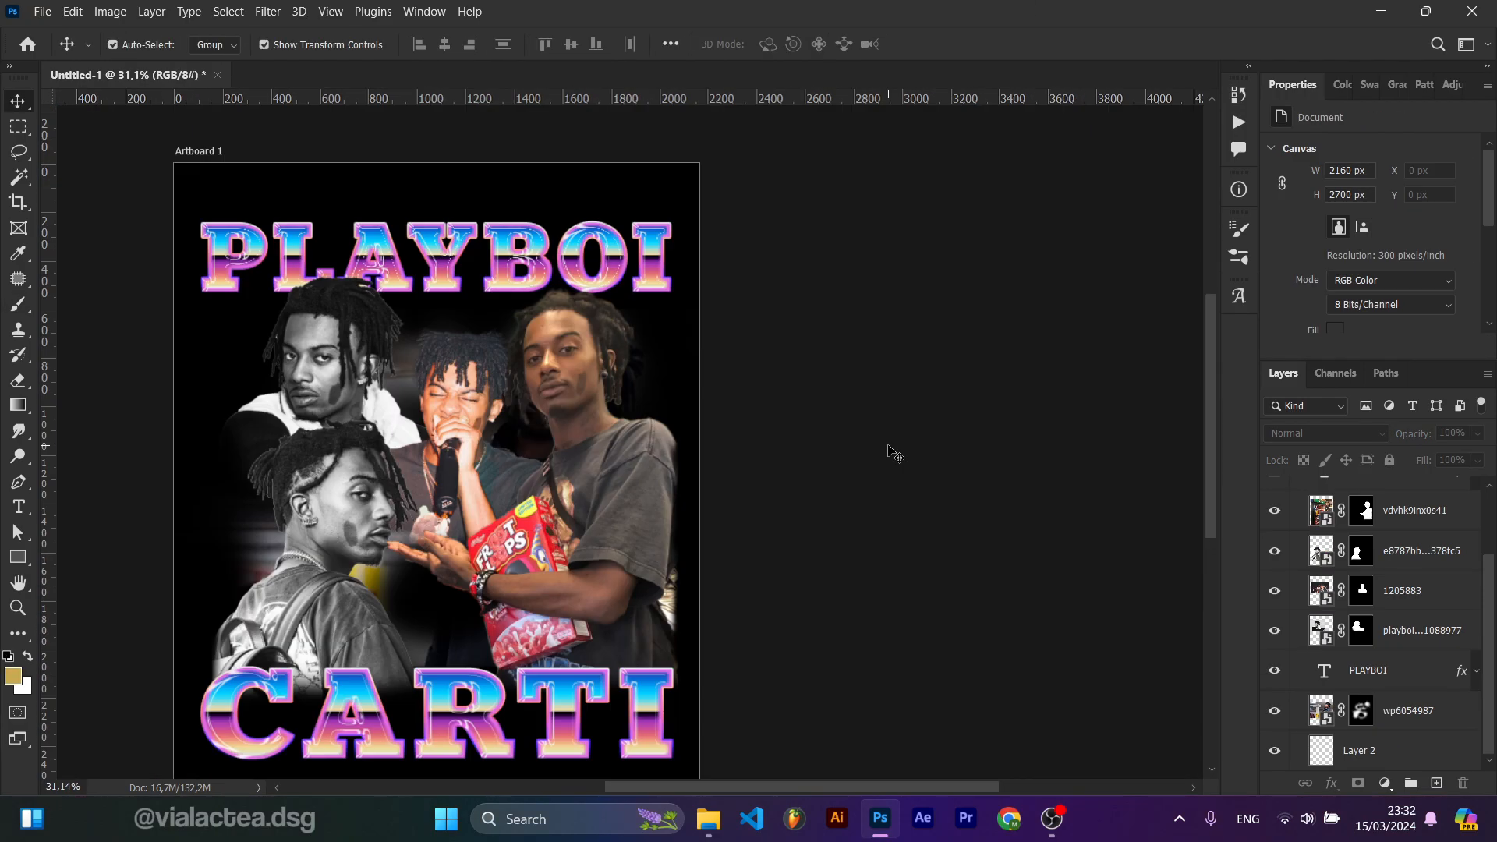
Step: Draw a black circle about 462 px across with the Ellipse tool over the cereal box
left_click(14, 565)
left_click(27, 562)
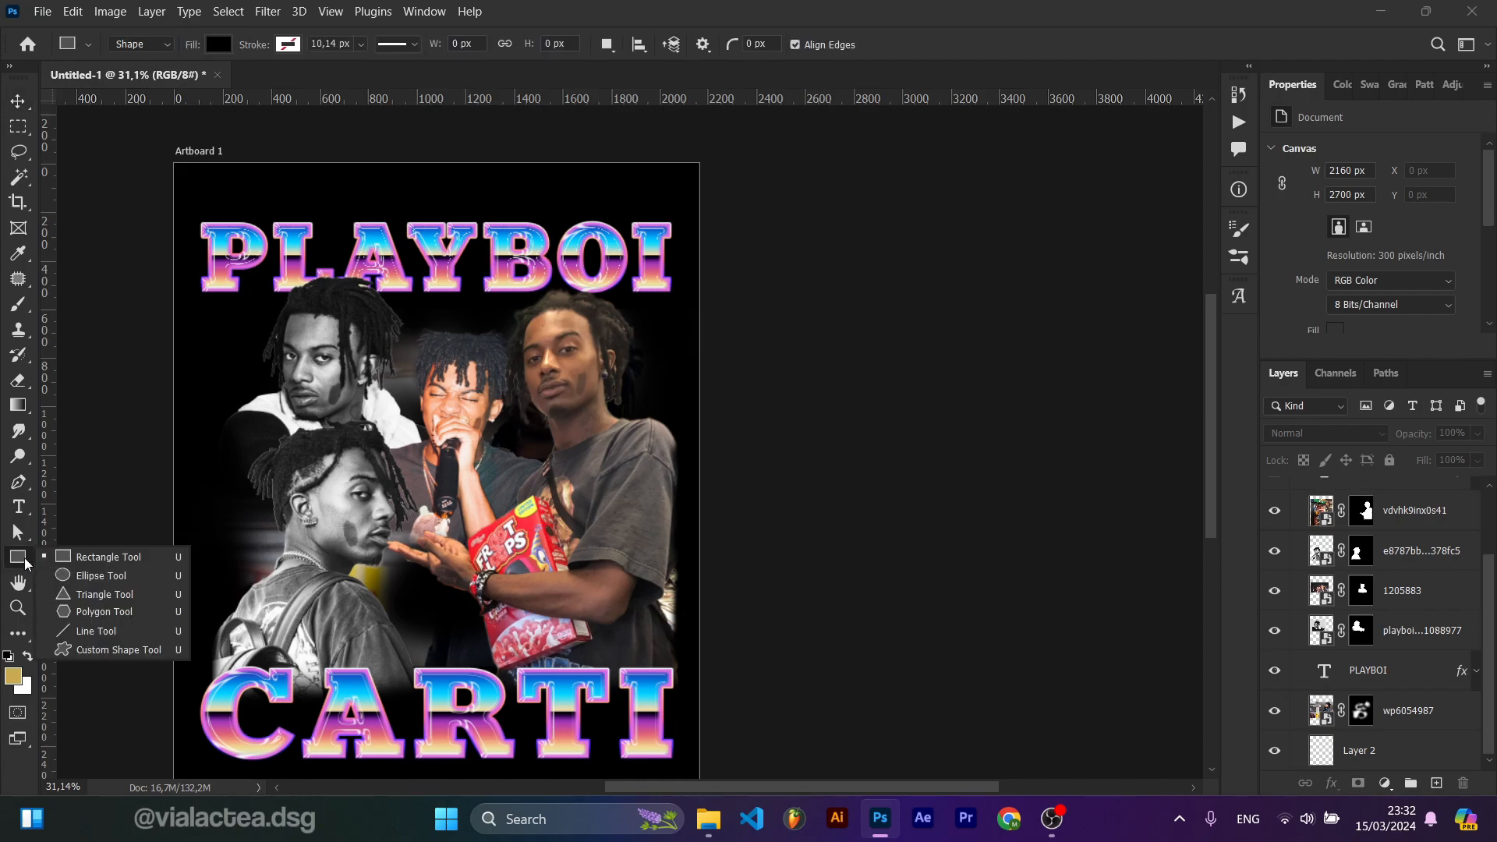
left_click(87, 582)
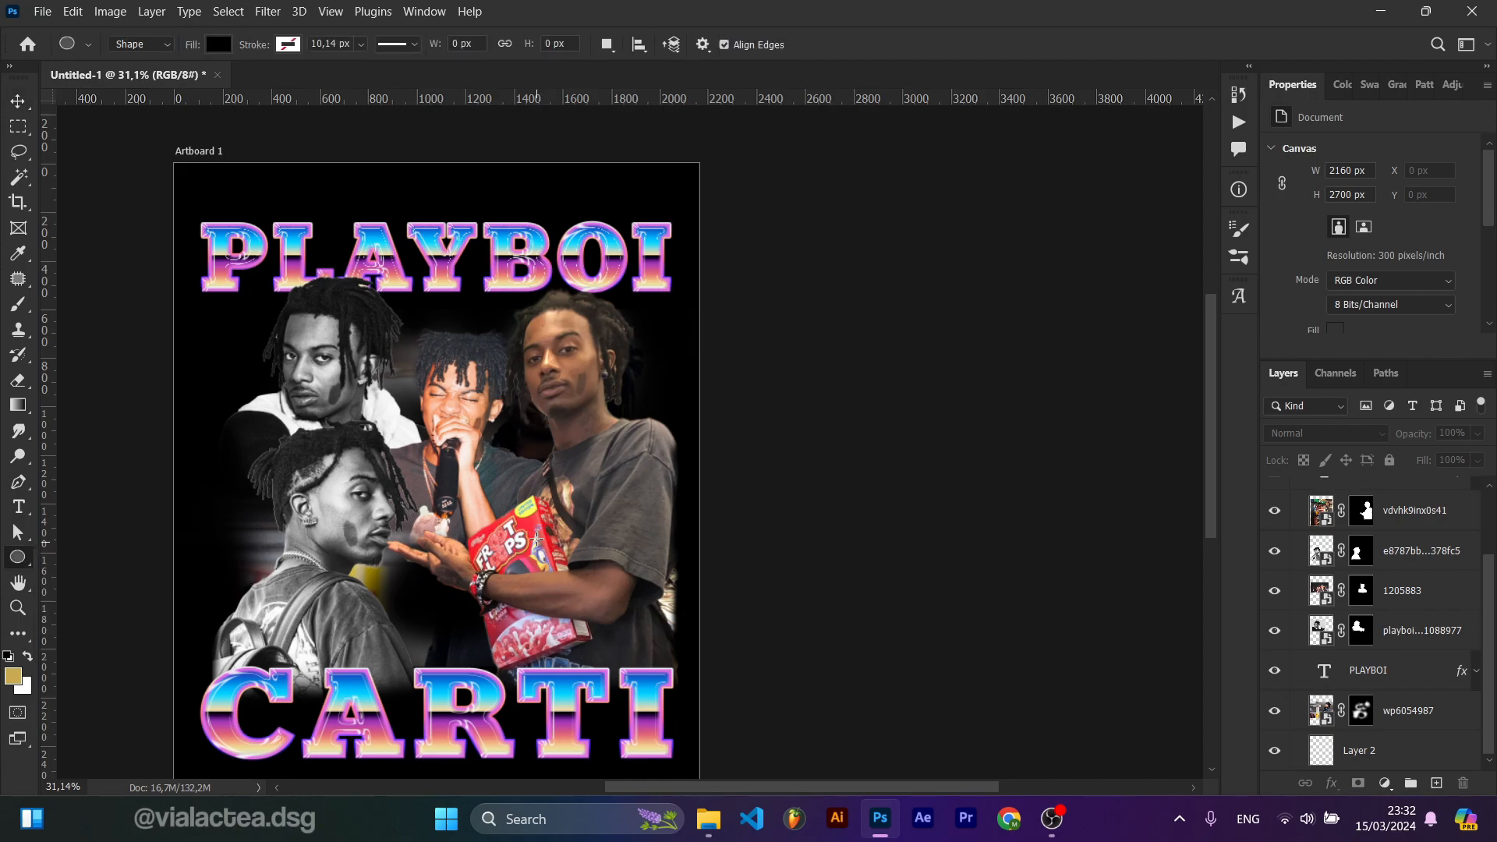
left_click_drag(621, 642, 661, 652)
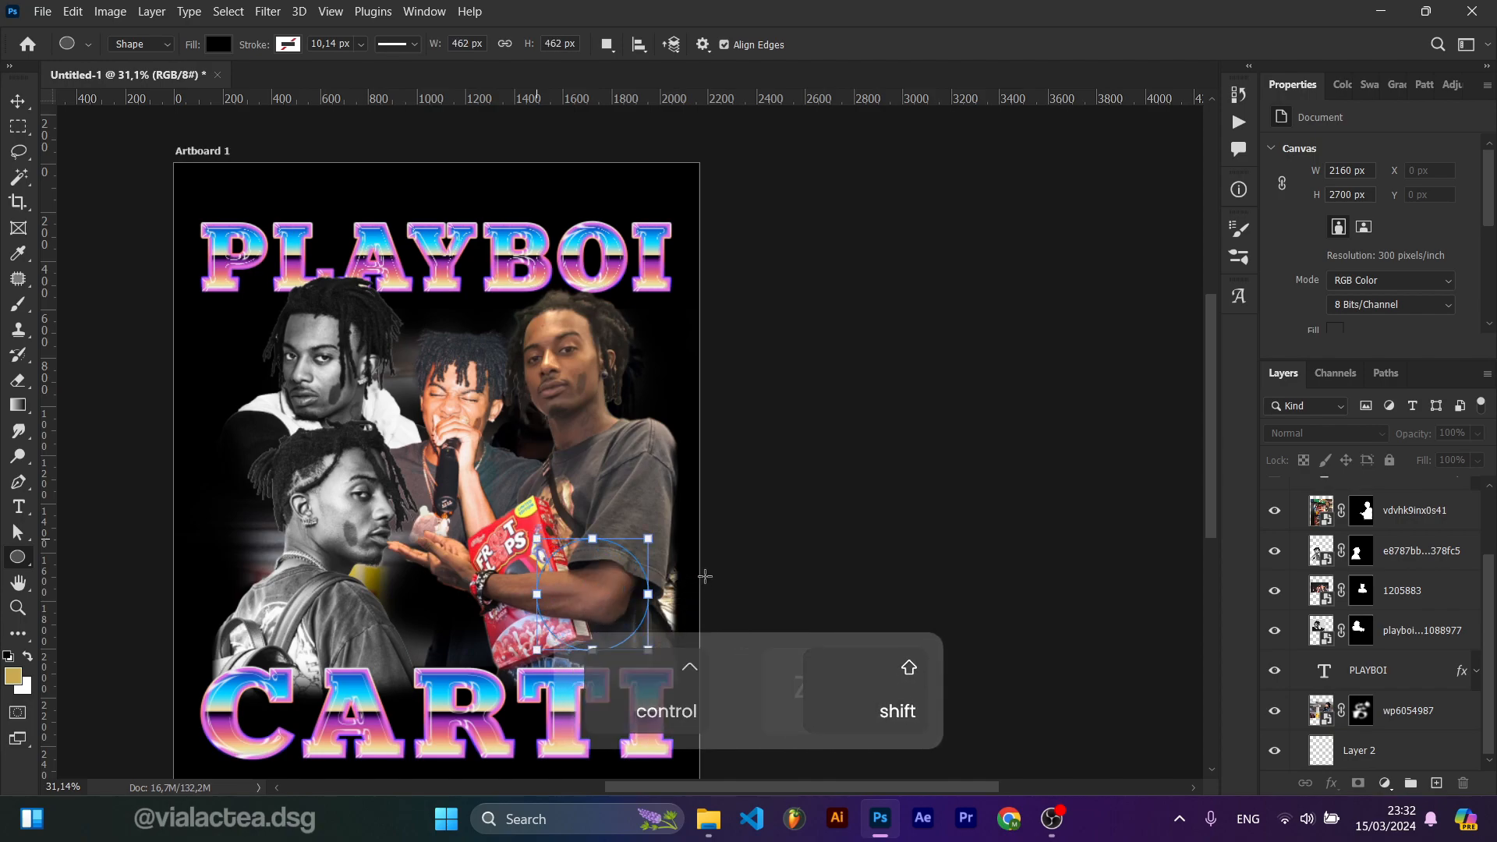
Step: Scale the circle up to about 549 px from its centre
key("v")
left_click_drag(616, 606, 616, 606)
left_click_drag(656, 550, 667, 540)
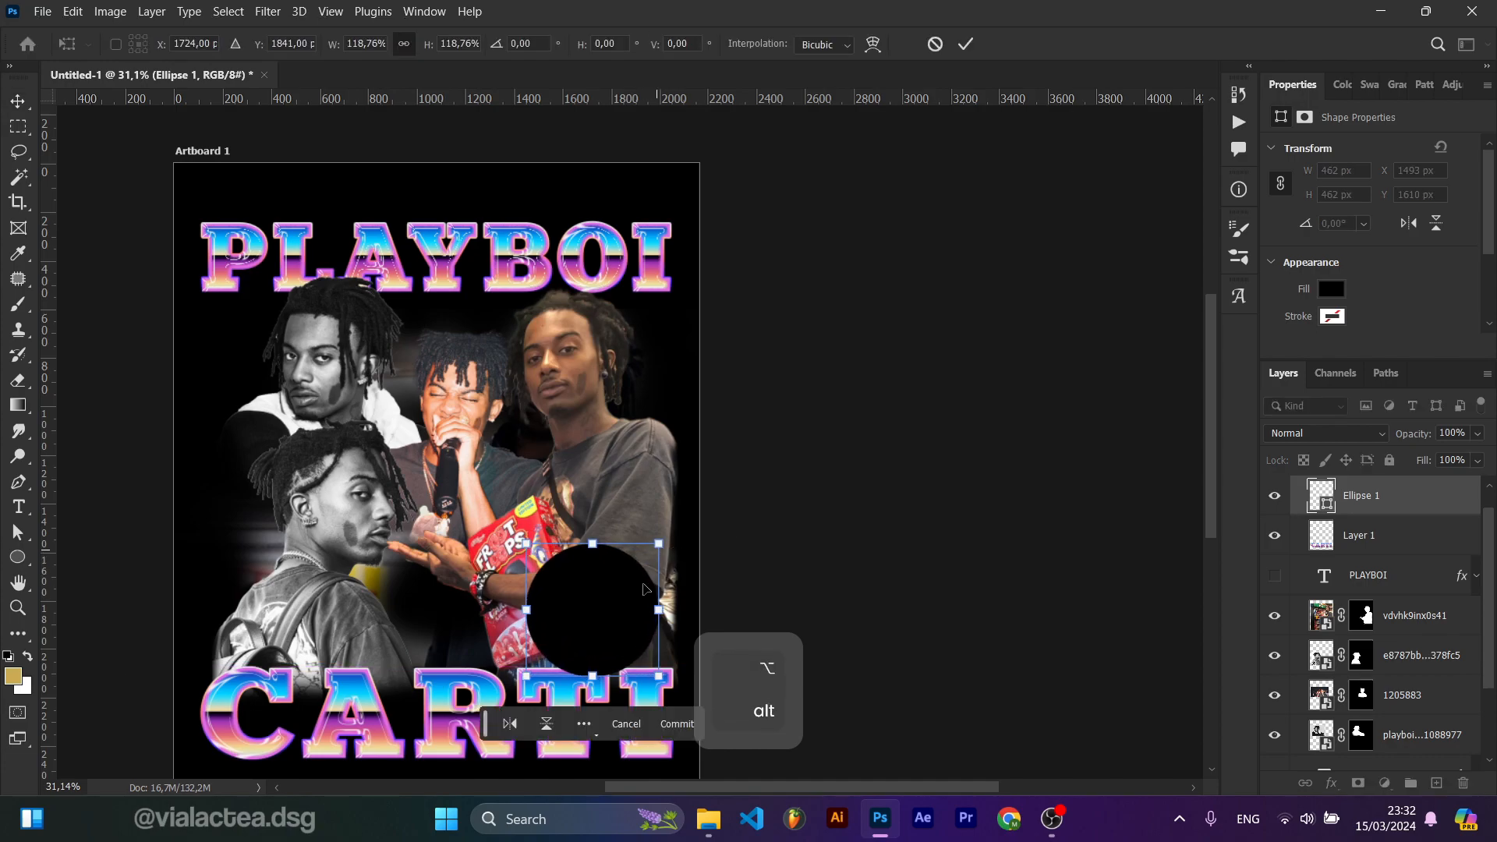
left_click_drag(616, 598, 616, 598)
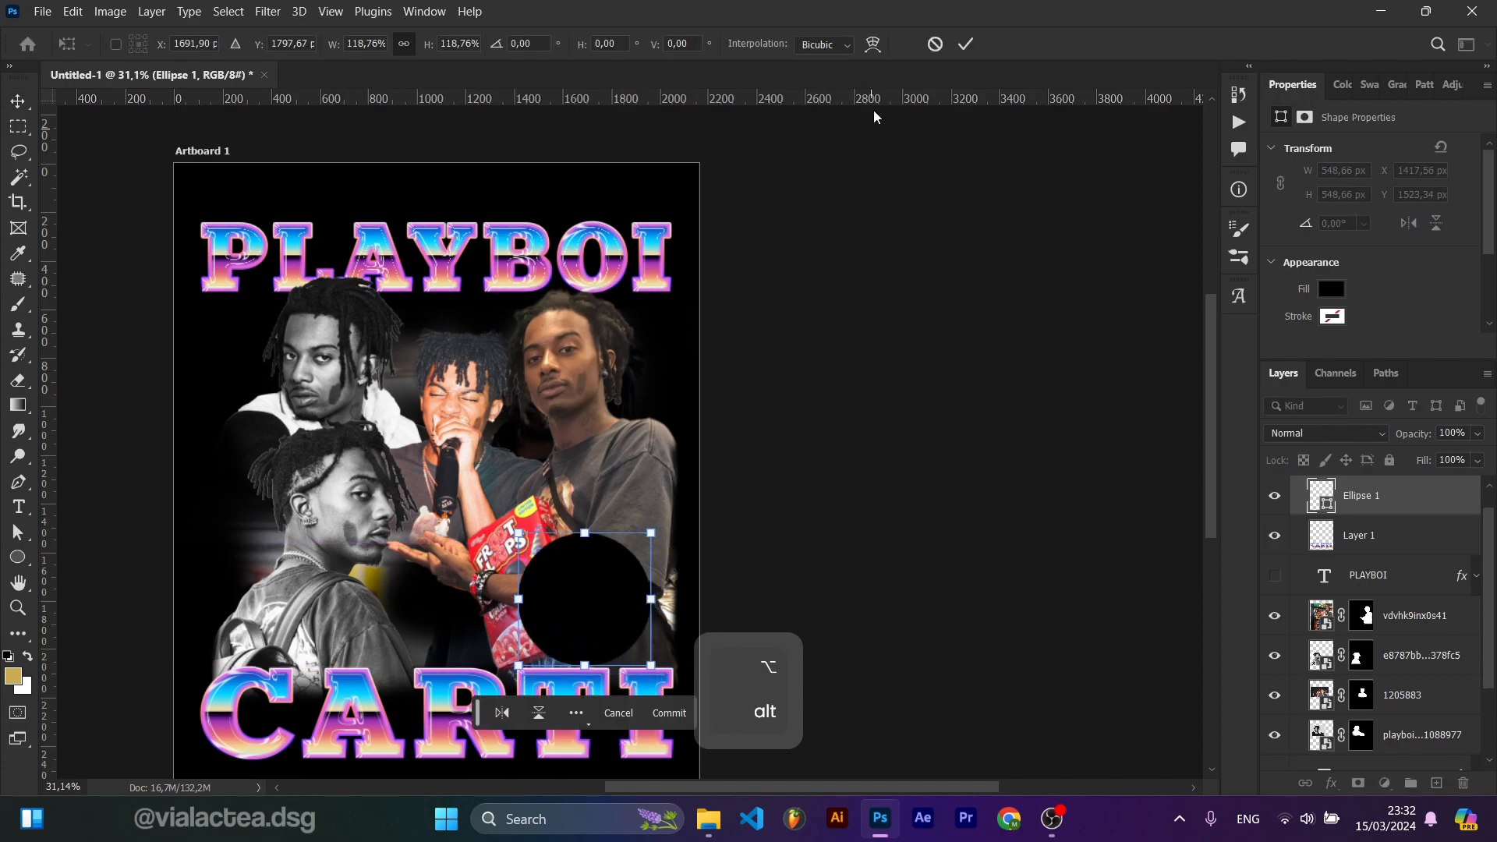
left_click(963, 46)
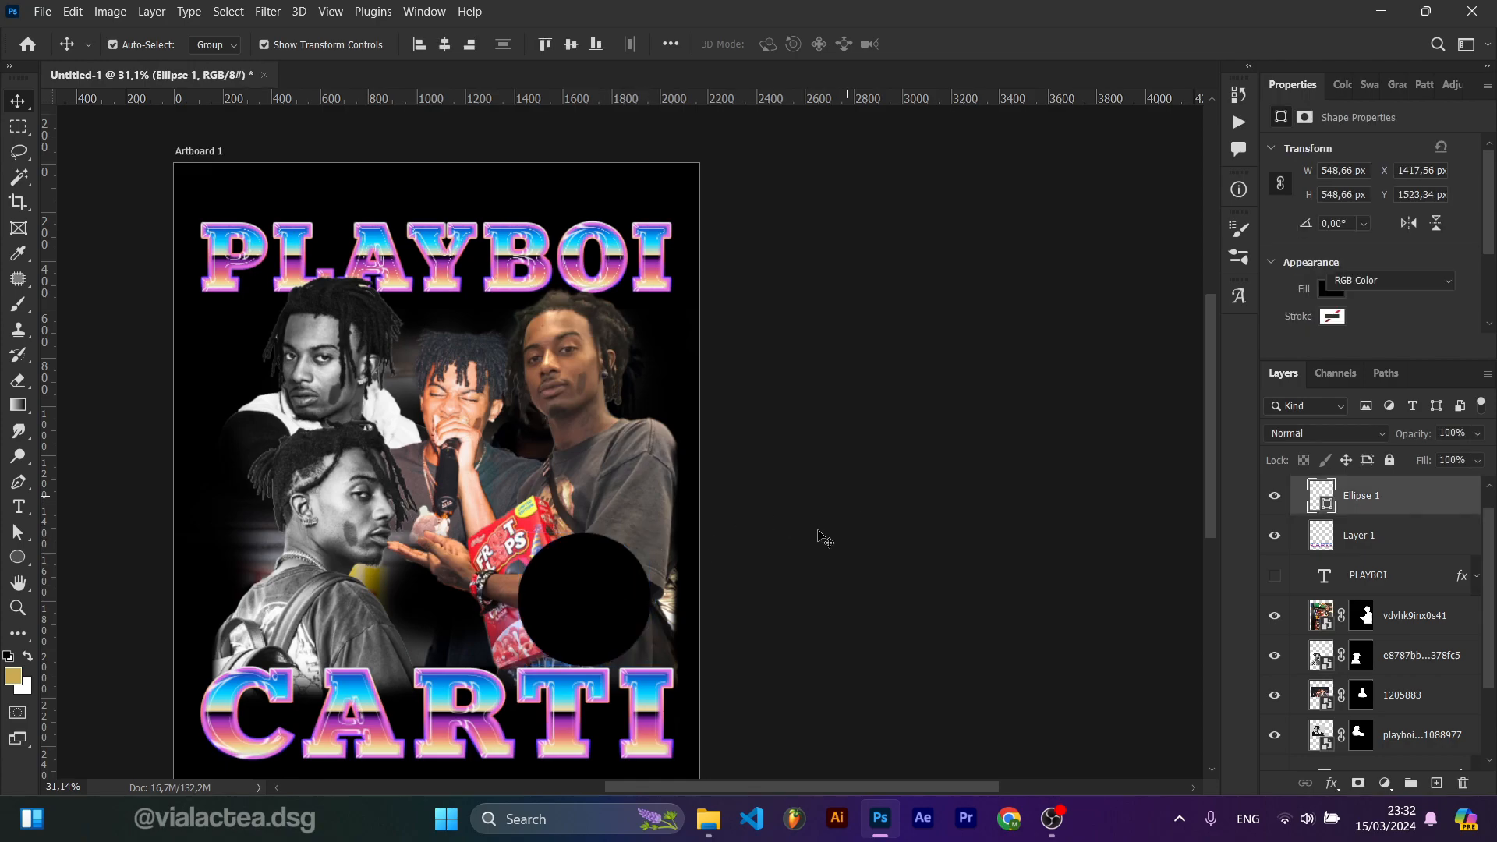
Step: Browse the image folder and place the lil-uzi-vert-playboi-carti photo onto the artboard
left_click(838, 520)
left_click(707, 818)
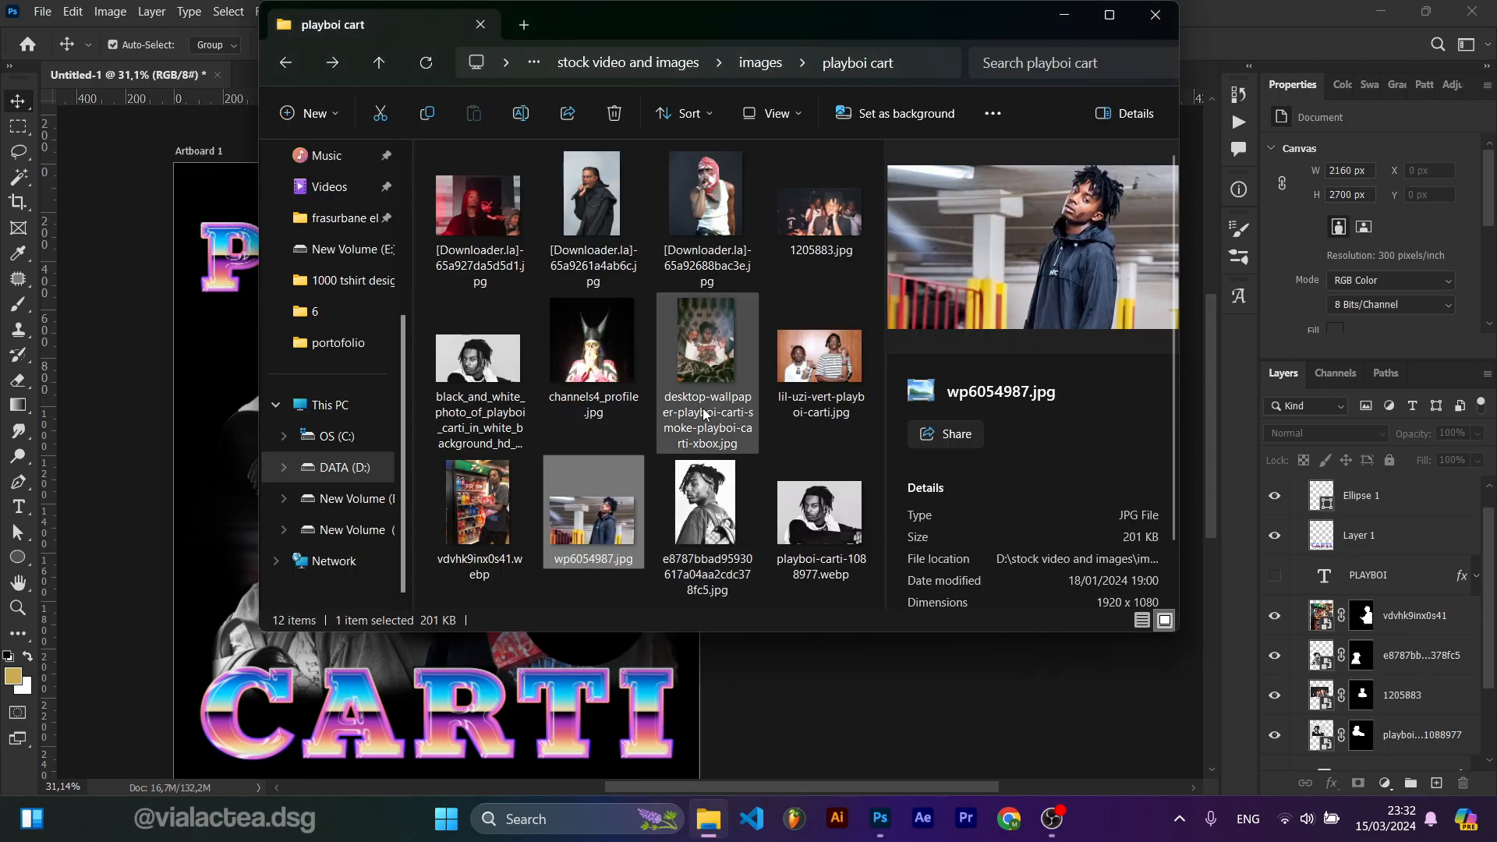
left_click(623, 355)
left_click(721, 205)
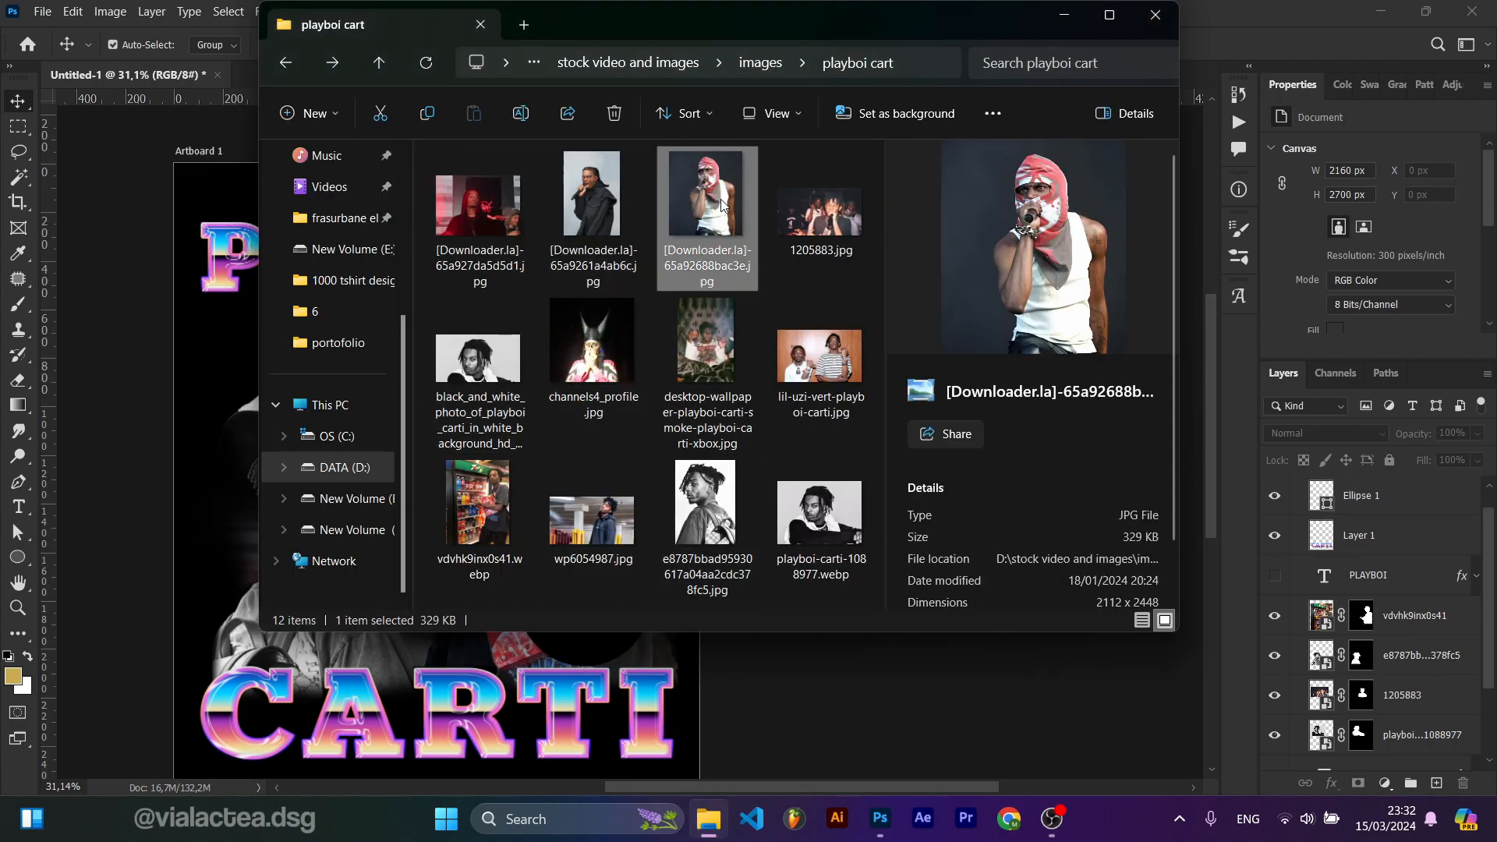
left_click(828, 205)
left_click(827, 311)
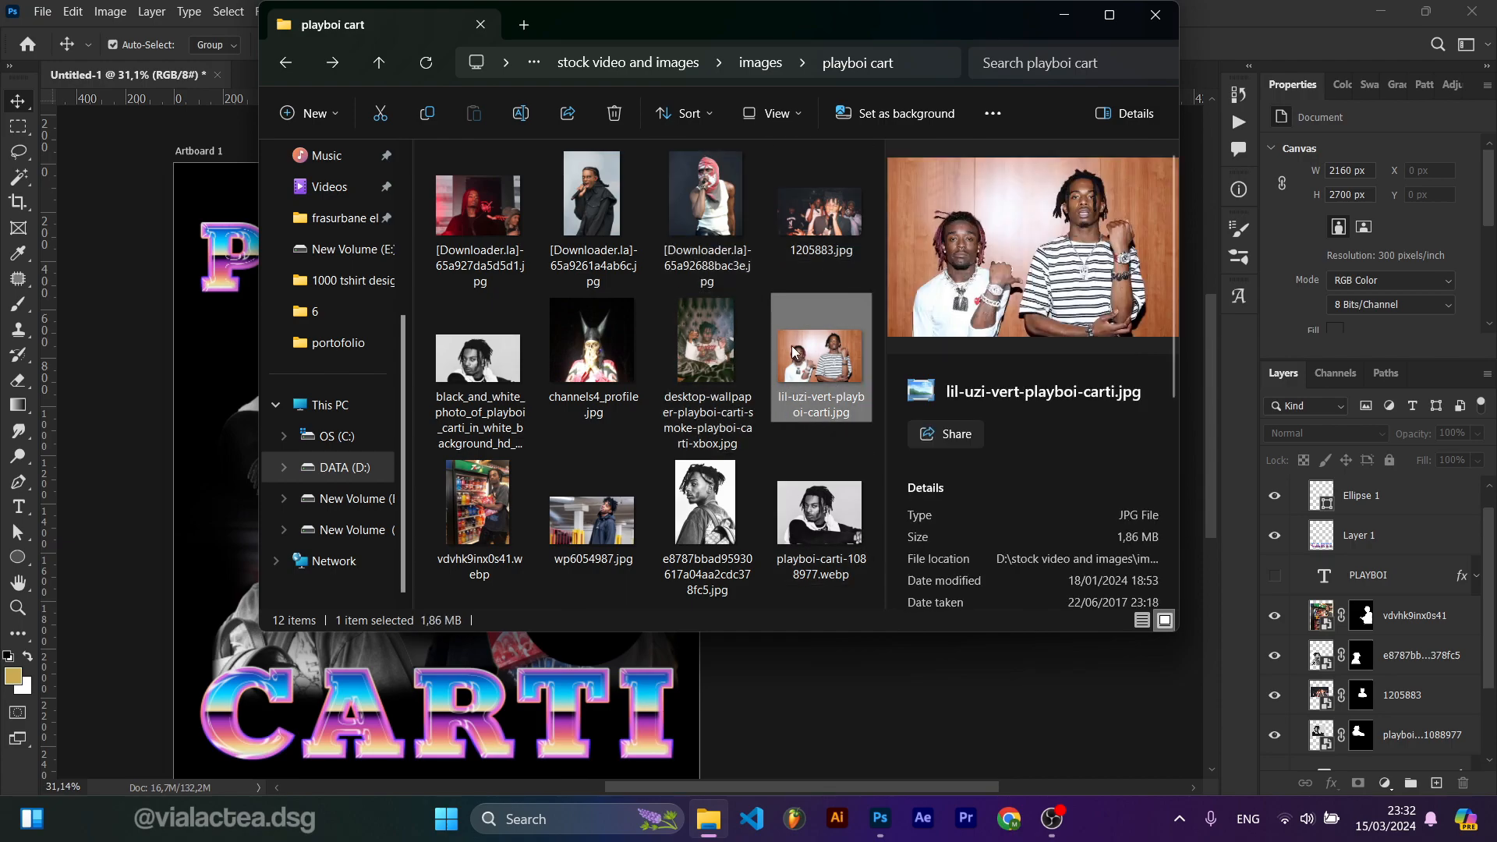
left_click_drag(838, 362, 242, 468)
key("Return")
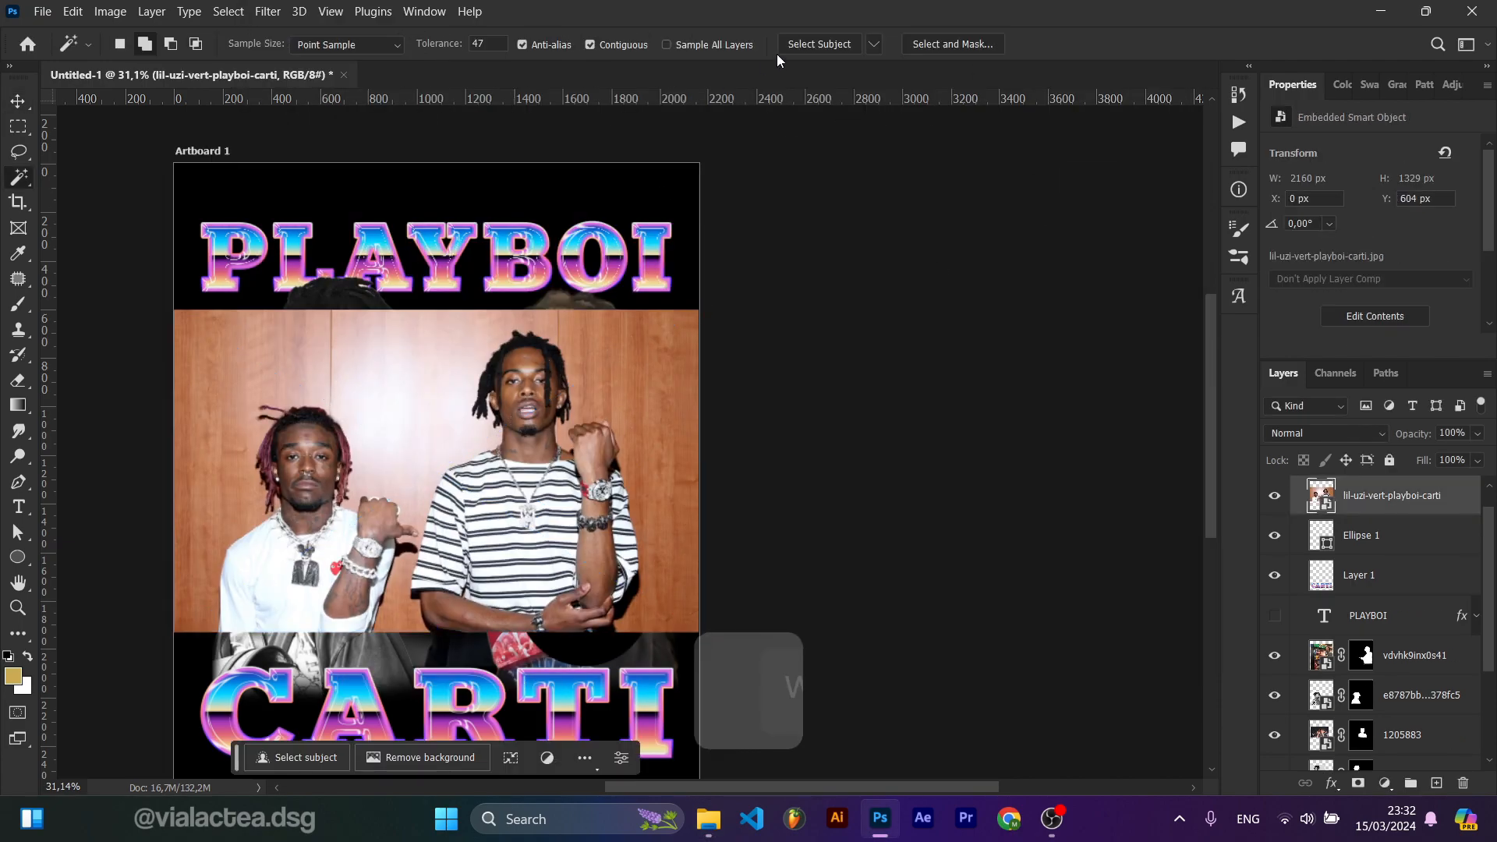
left_click(1358, 783)
key("v")
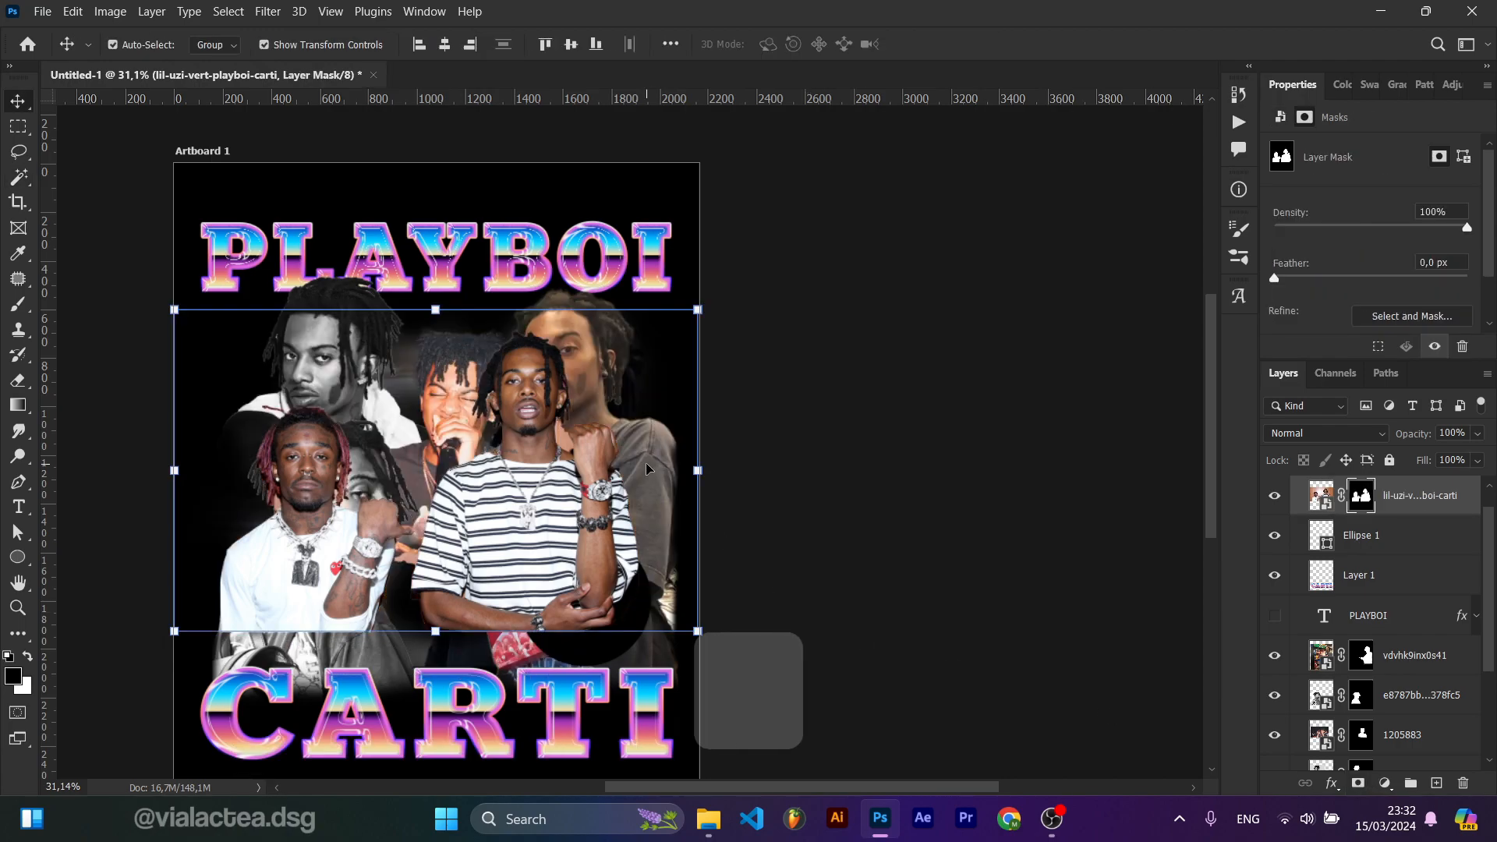
scroll(505, 460, "up", 3)
key("ctrl+z")
Step: Refine the selection with the Magic Wand at tolerance 20, removing the wood background around Carti's neck and fist
key("w")
scroll(608, 410, "up", 3)
left_click(577, 438, "alt")
key("ctrl+z")
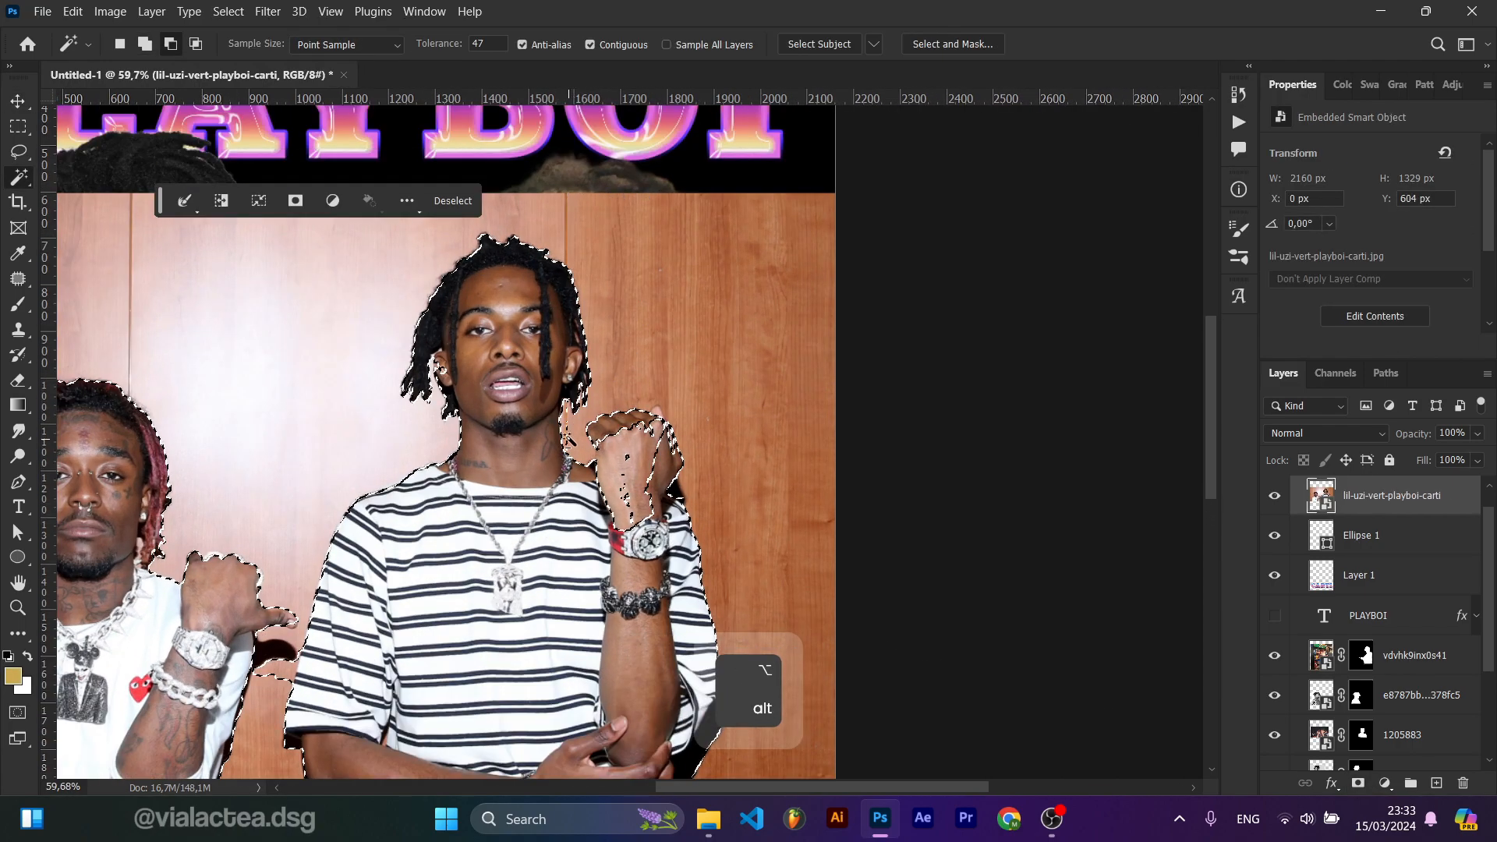
scroll(546, 397, "up", 6)
left_click(516, 374, "alt")
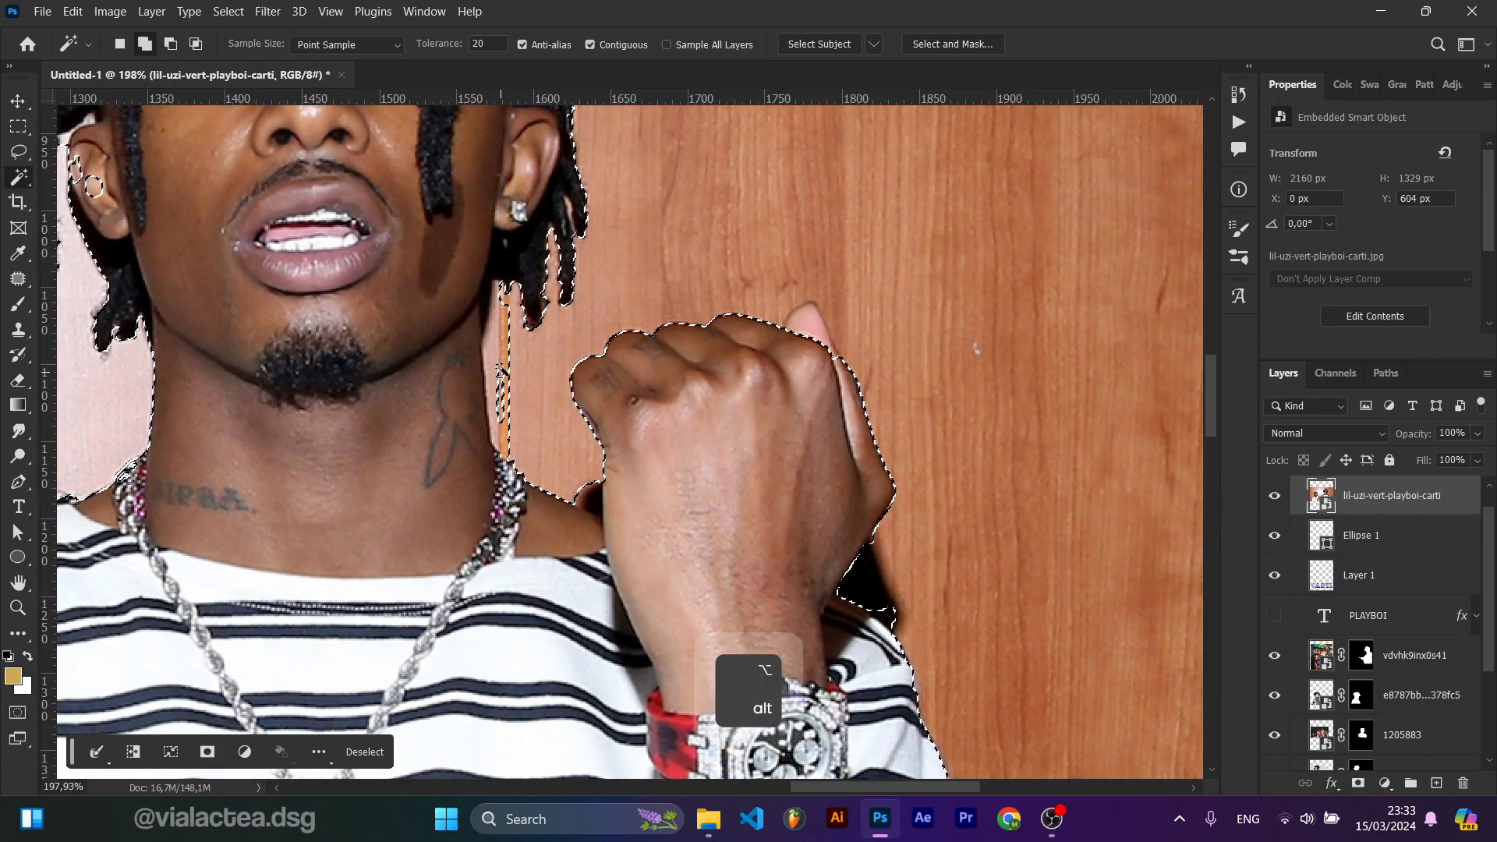
scroll(509, 314, "up", 6)
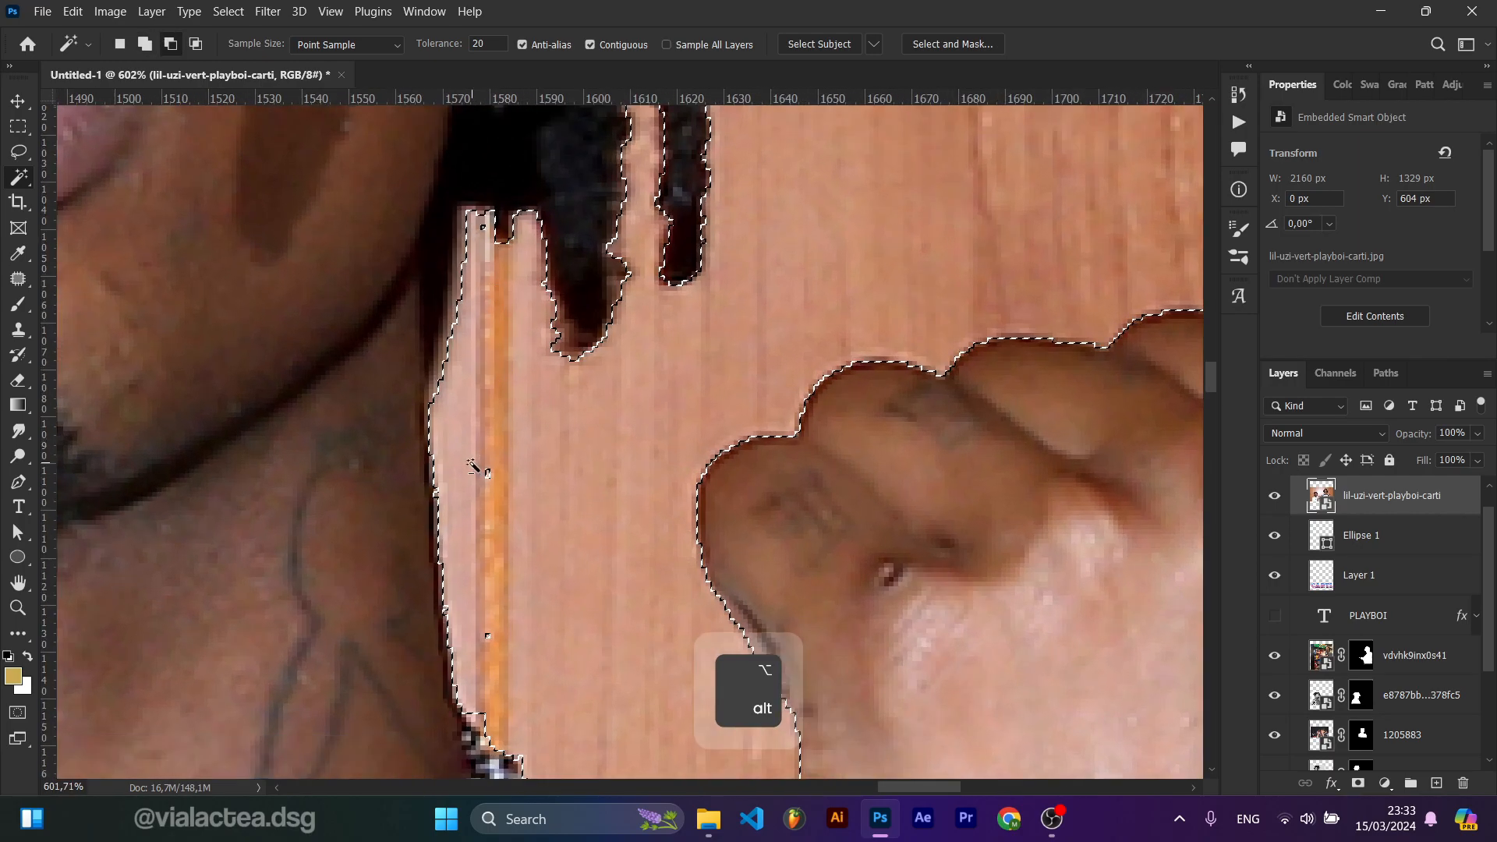
scroll(569, 526, "down", 10)
left_click_drag(324, 577, 595, 324)
scroll(545, 327, "down", 2)
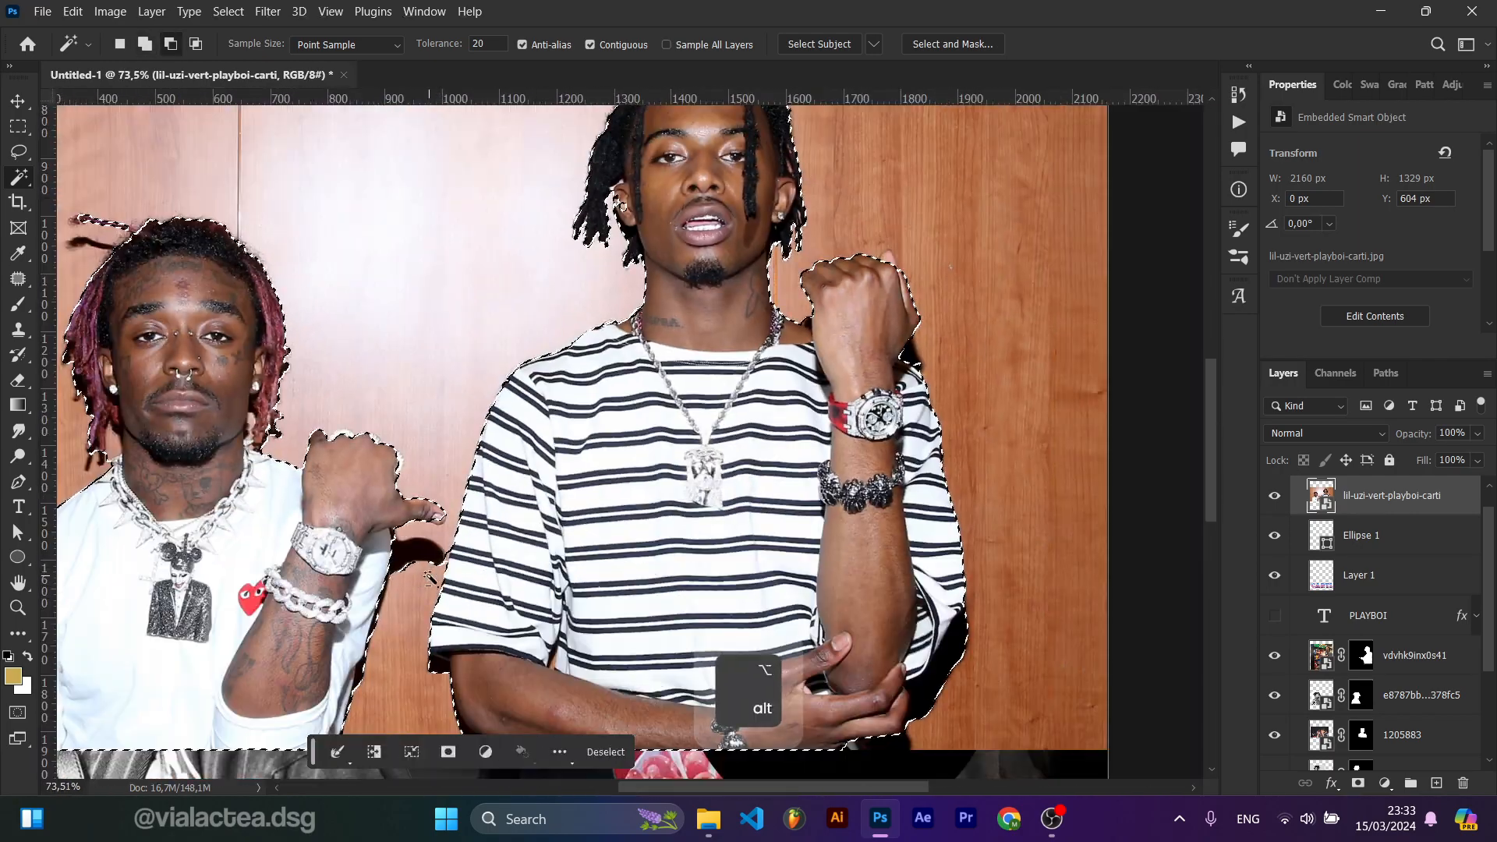
scroll(439, 470, "up", 6)
scroll(439, 470, "down", 7)
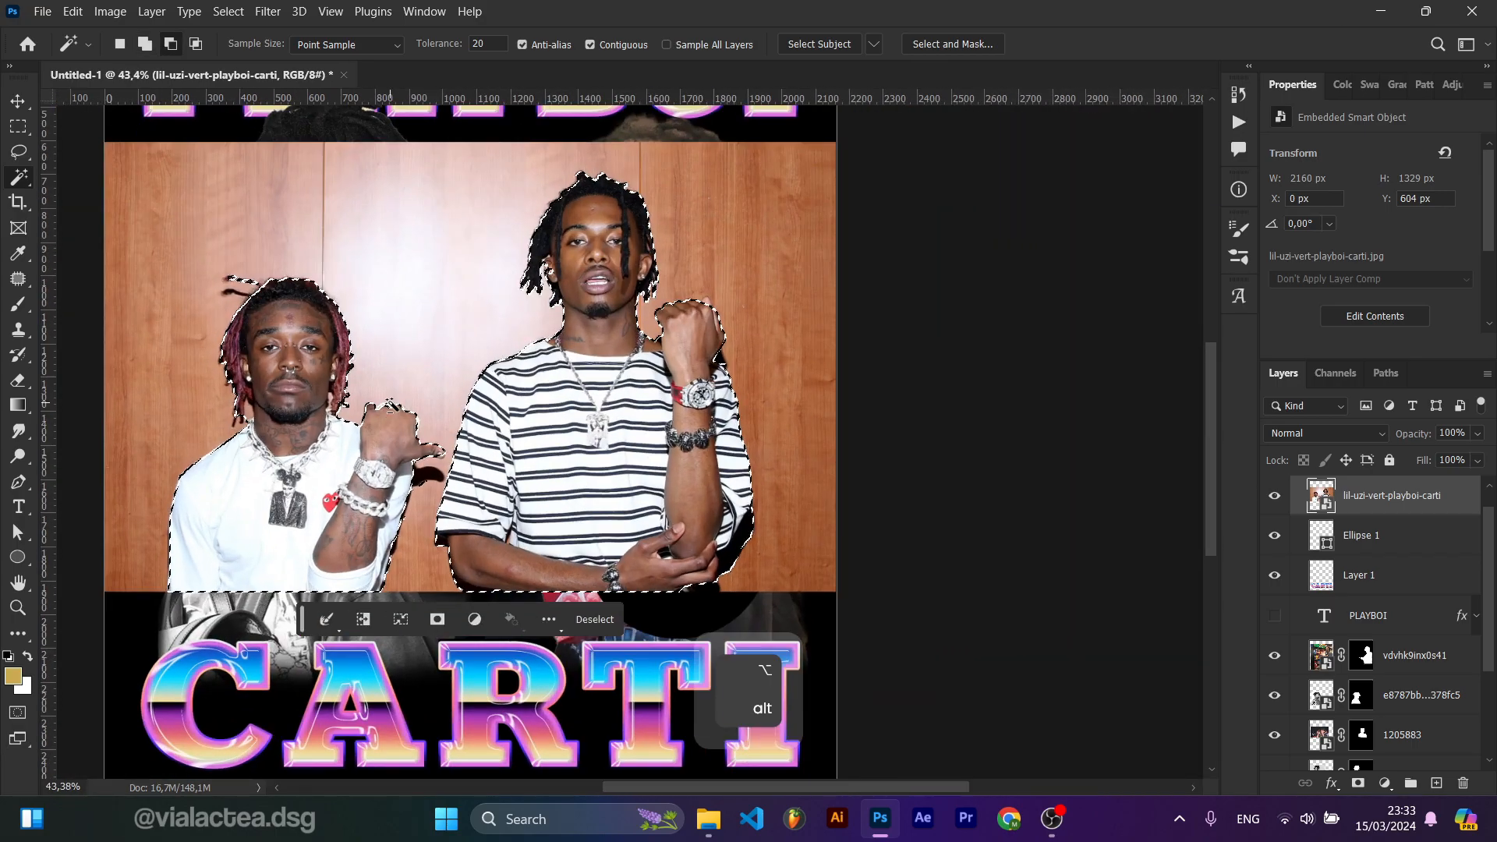
Step: Remove Lil Uzi Vert from the selection with the Lasso tool
key("l")
left_click_drag(161, 271, 426, 382)
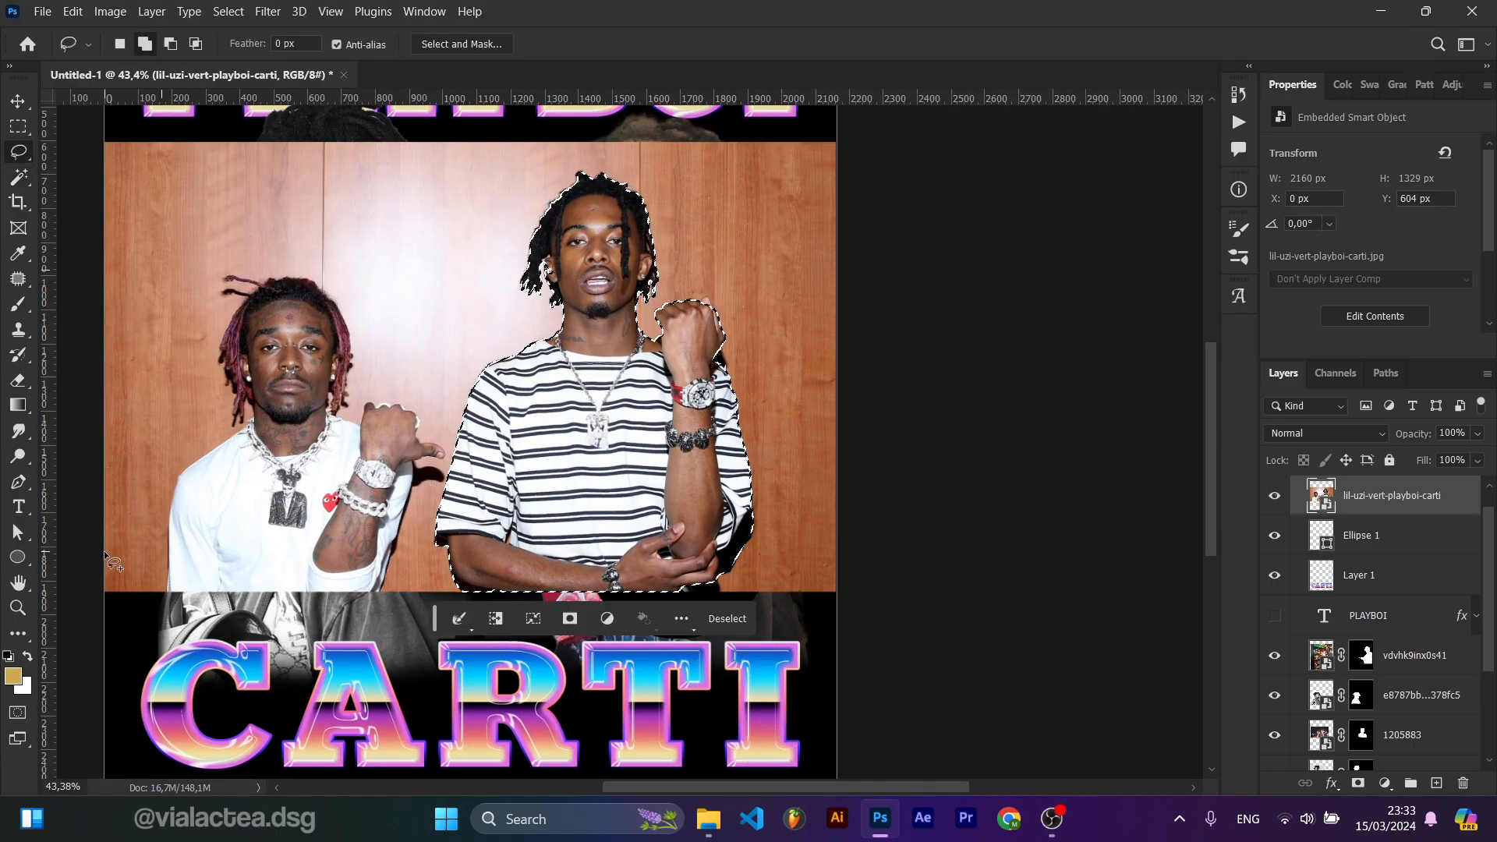
left_click_drag(105, 555, 106, 489)
Step: Add a layer mask from the selection to the lil-uzi-vert-playboi-carti photo
scroll(106, 489, "down", 2)
left_click(1358, 782)
key("v")
Step: Touch up the mask edge between Carti's neck and raised fist using the Magic Wand and Lasso
scroll(468, 436, "up", 9)
left_click_drag(449, 348, 511, 354)
key("w")
left_click(517, 348)
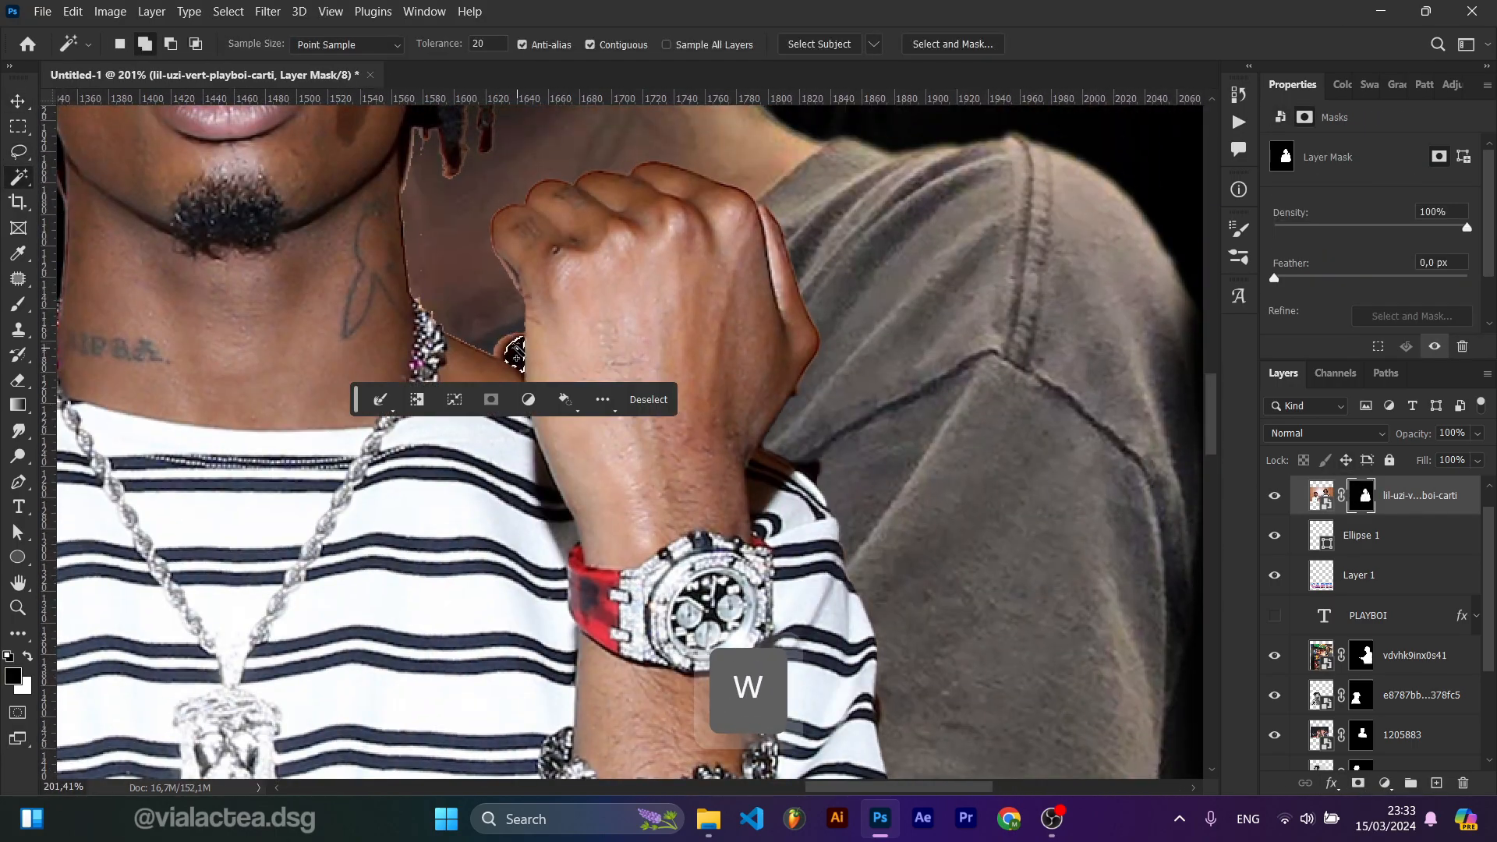
scroll(517, 355, "up", 6)
key("ctrl+d")
key("l")
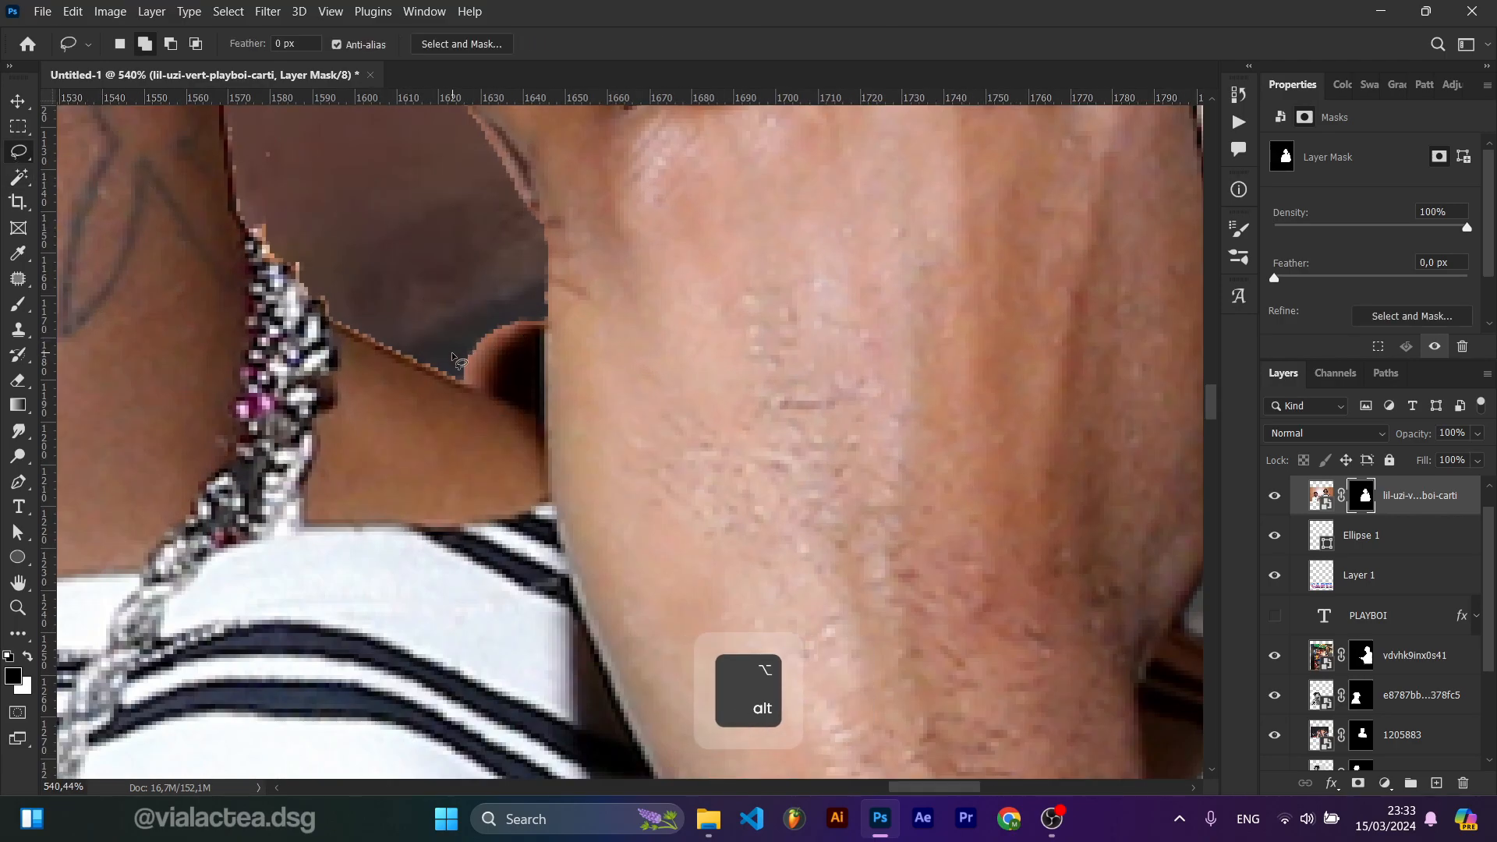
left_click_drag(538, 386, 539, 389)
Step: Soften the photo's layer mask by setting its feather to 2.4 px
key("b")
scroll(632, 405, "down", 10)
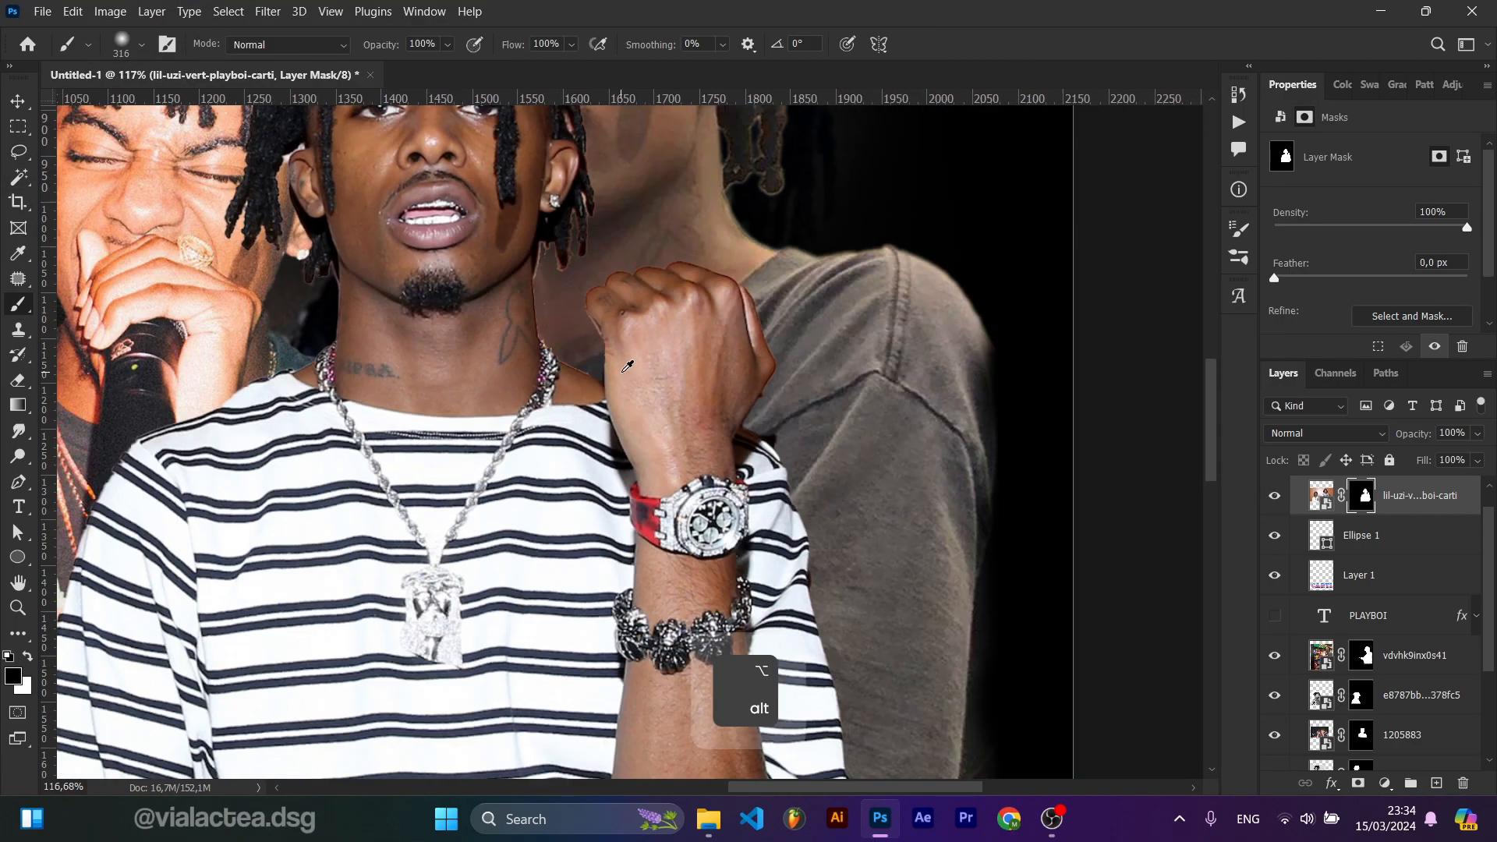
left_click_drag(1275, 277, 1298, 278)
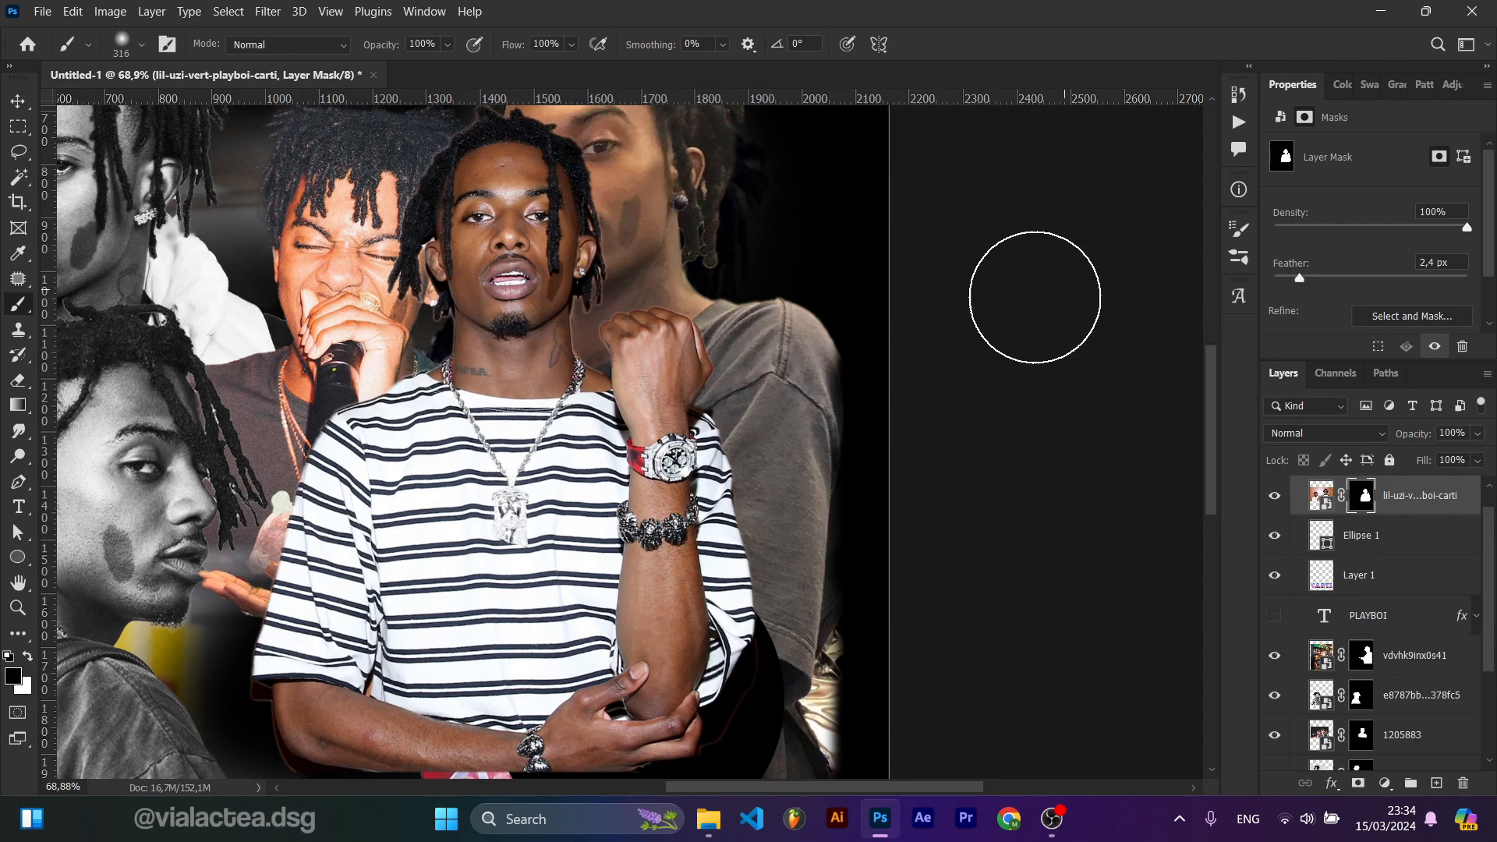
Step: Move the masked lil-uzi-vert-playboi-carti photo down and to the right on the artboard
key("v")
scroll(744, 410, "down", 2)
scroll(674, 508, "down", 1)
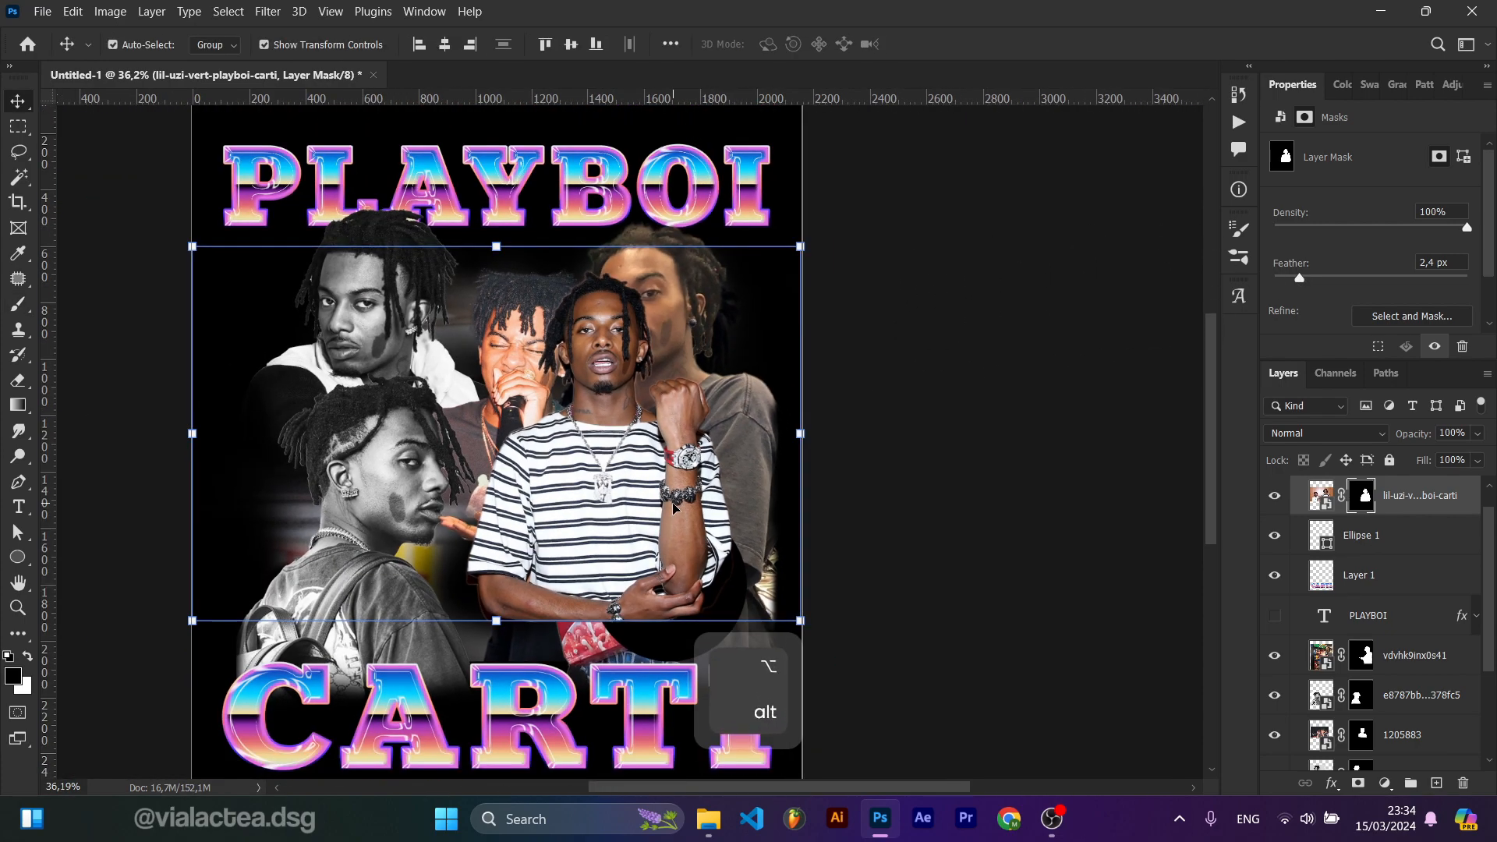
left_click_drag(625, 492, 689, 539)
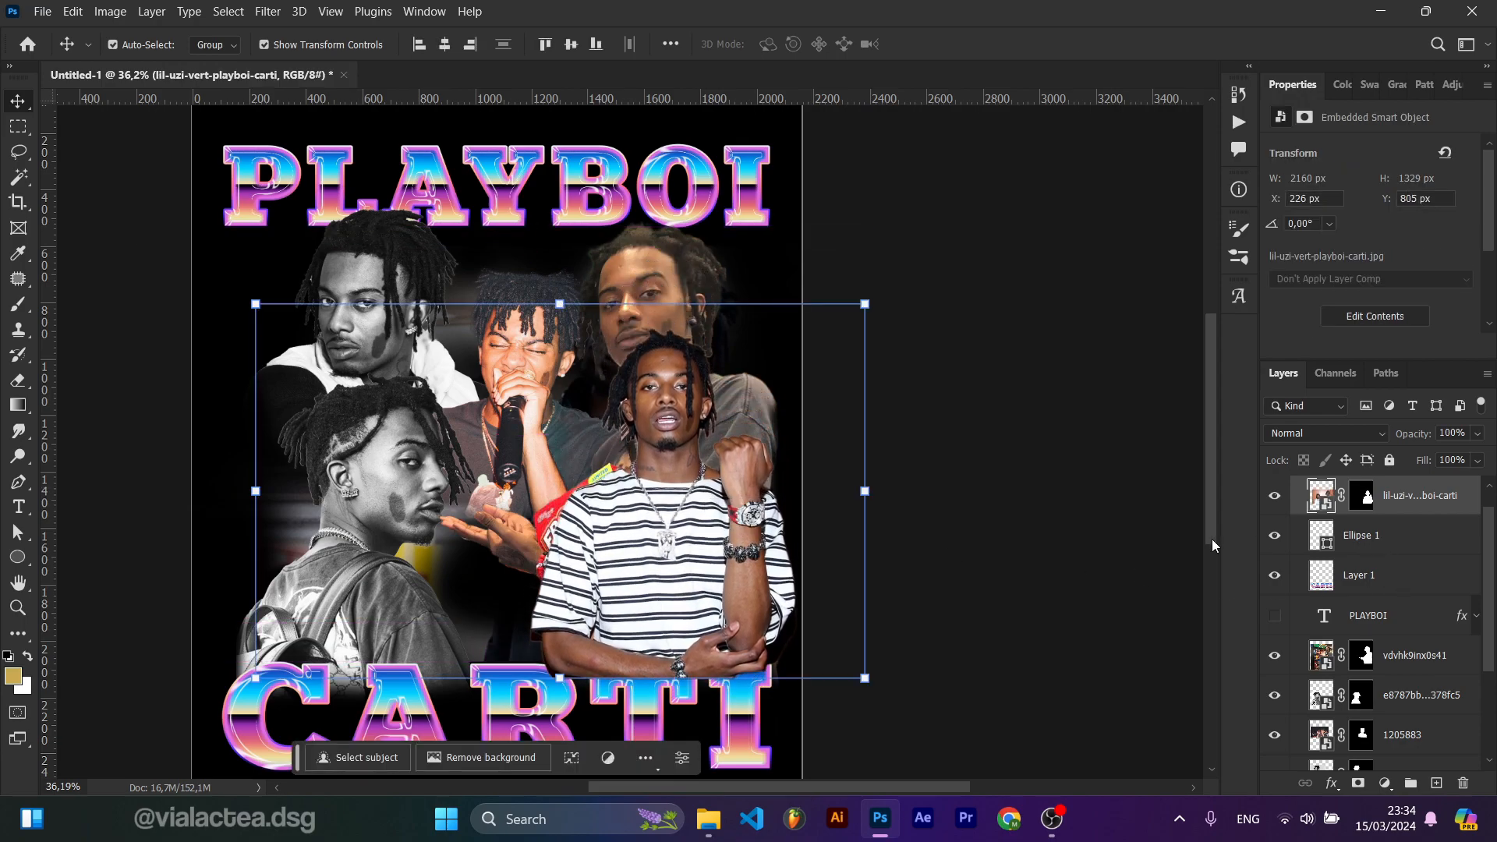
Step: Clip the photo into the Ellipse 1 circle and scale it to about 42% so Carti fits inside
left_click(1305, 516, "alt")
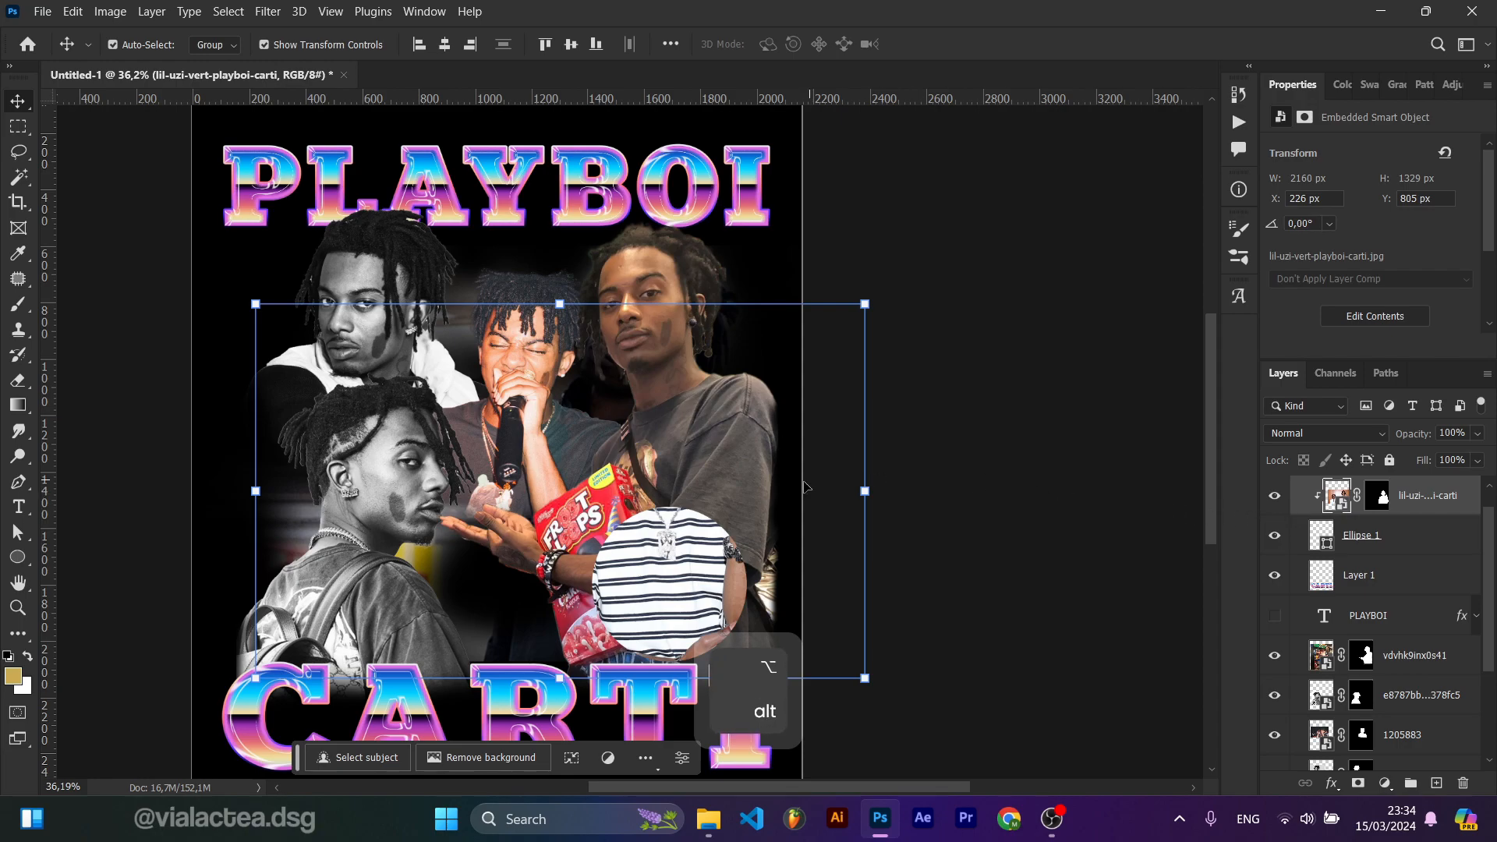
left_click_drag(697, 554, 710, 554)
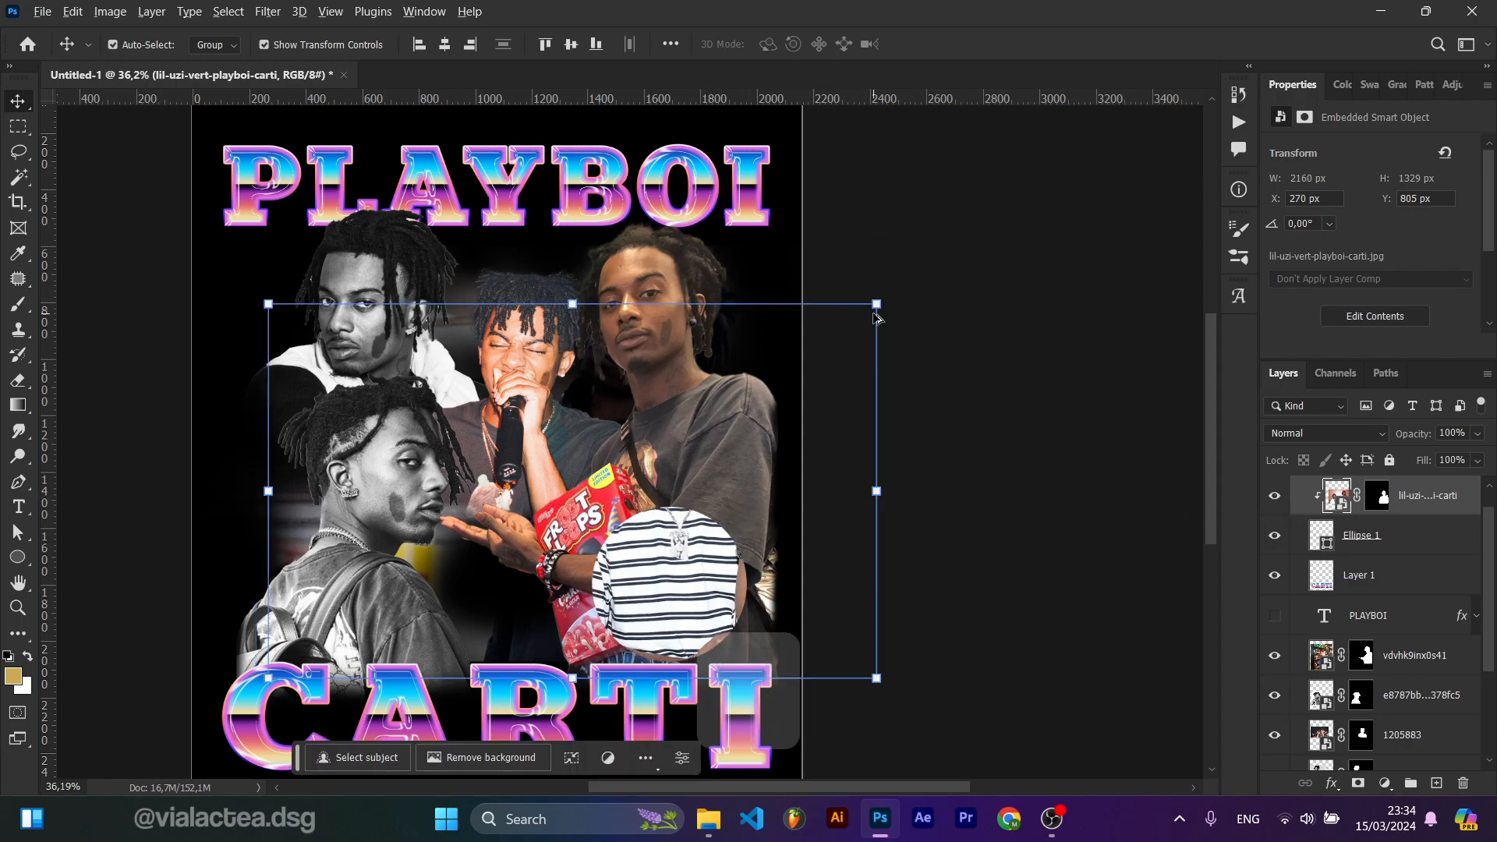
left_click_drag(877, 303, 782, 421)
left_click_drag(670, 557, 697, 622)
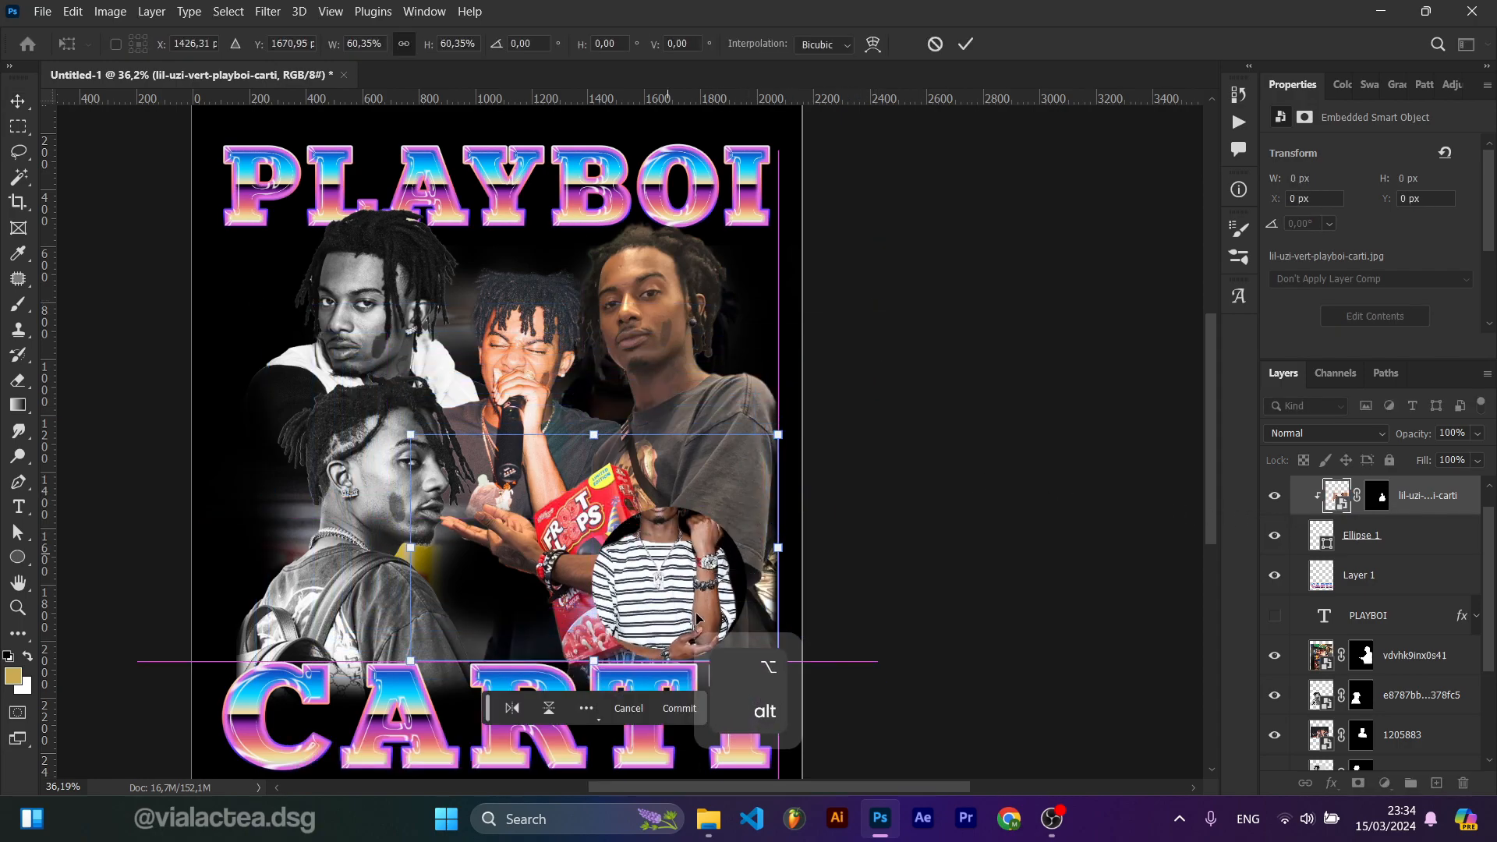
left_click_drag(793, 435, 736, 470)
left_click_drag(636, 568, 666, 602)
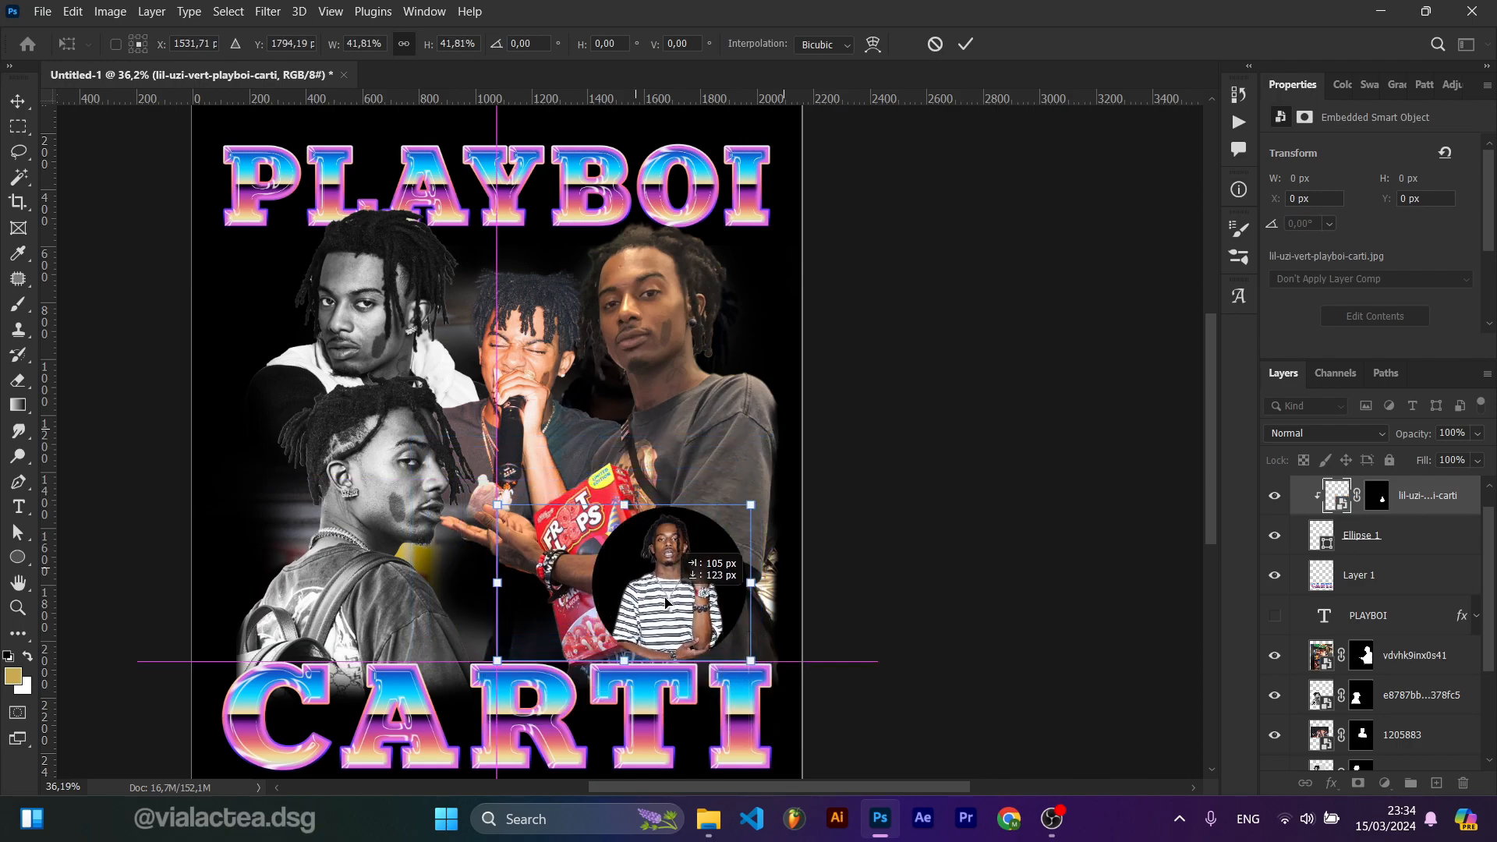
Step: Change the Ellipse 1 fill colour to white
left_click(1351, 550)
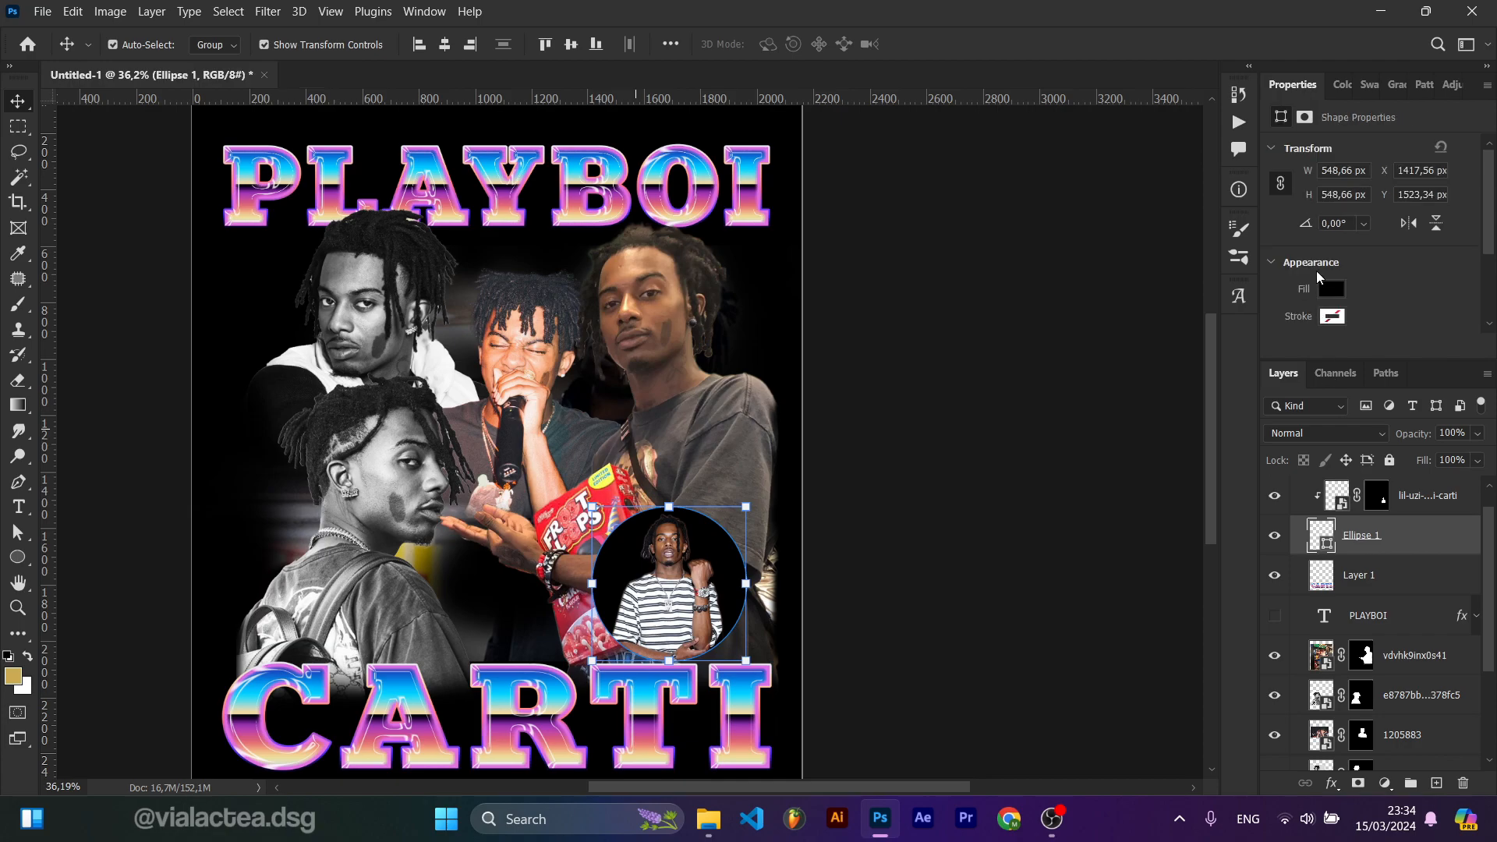
left_click(1334, 291)
left_click(998, 402)
Step: Enlarge Carti's clipped photo to about 133% and reposition it within the circle
key("v")
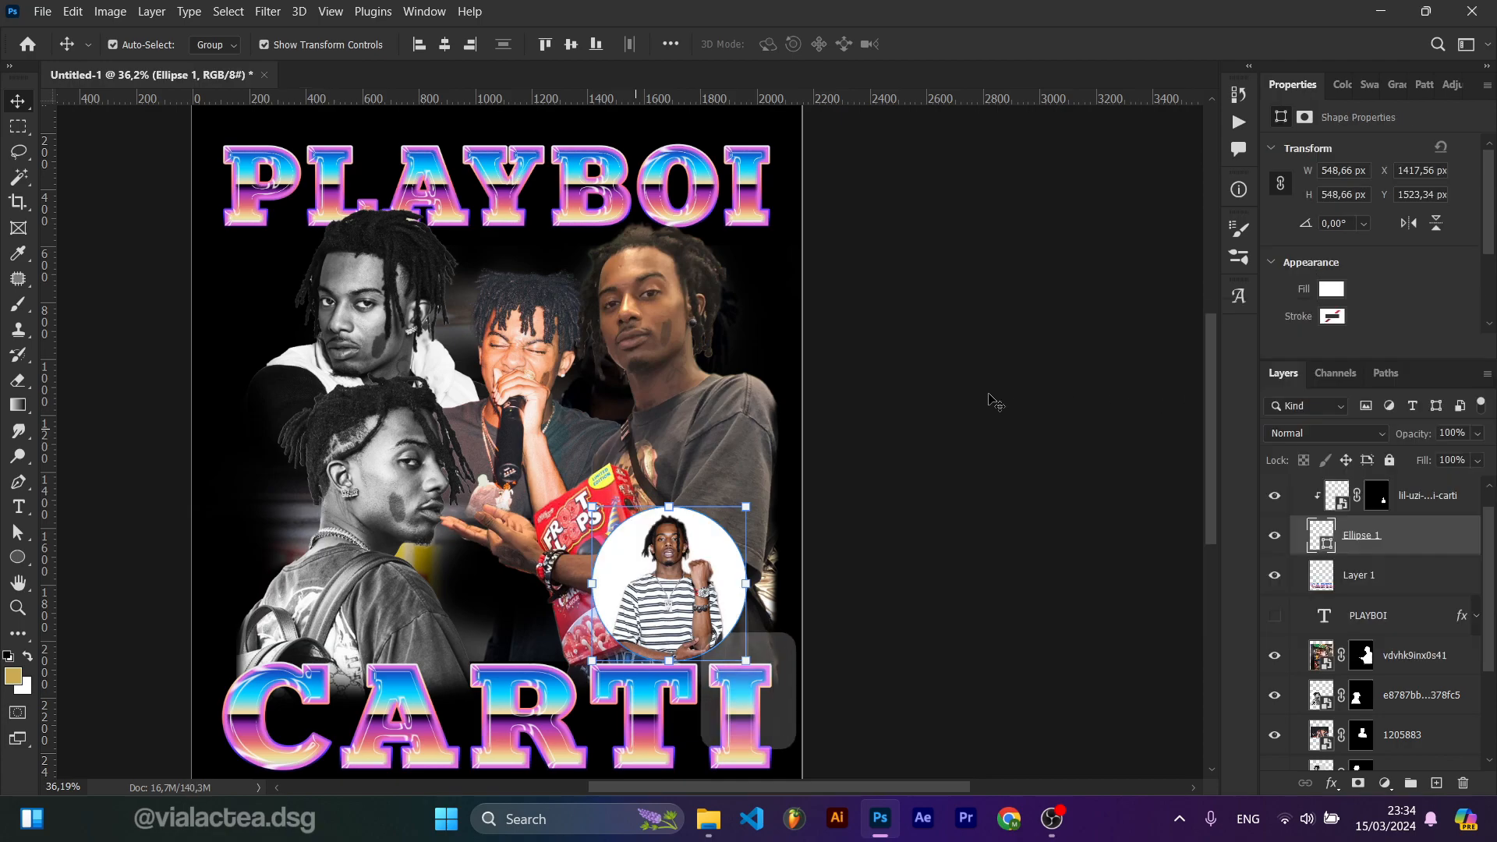
left_click(821, 511)
left_click(662, 591)
left_click_drag(661, 596, 654, 664)
left_click_drag(684, 611, 680, 613)
left_click_drag(615, 469, 614, 451)
left_click_drag(696, 567, 688, 569)
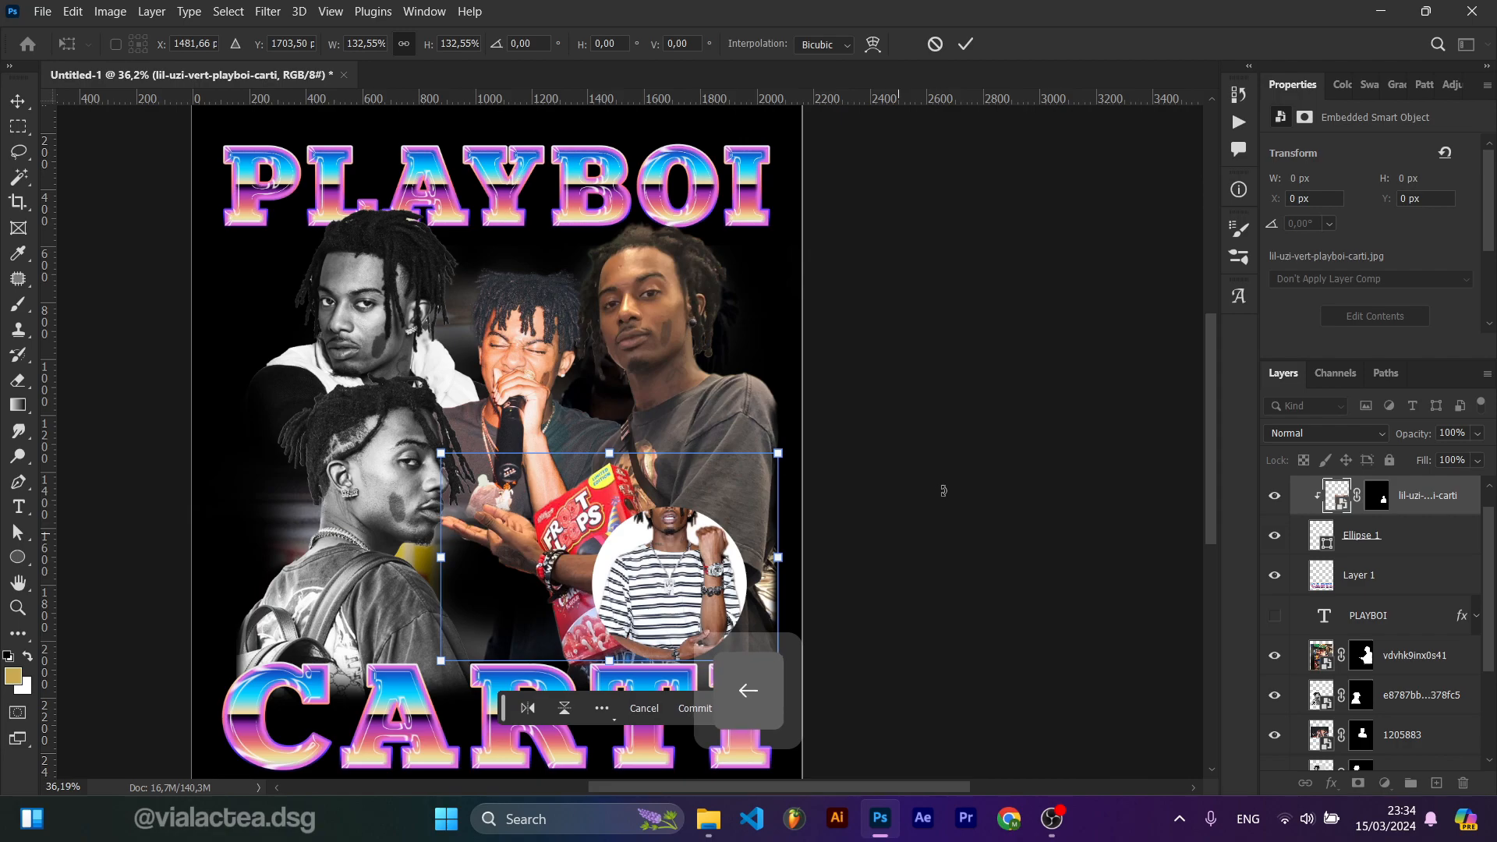
left_click(1362, 554)
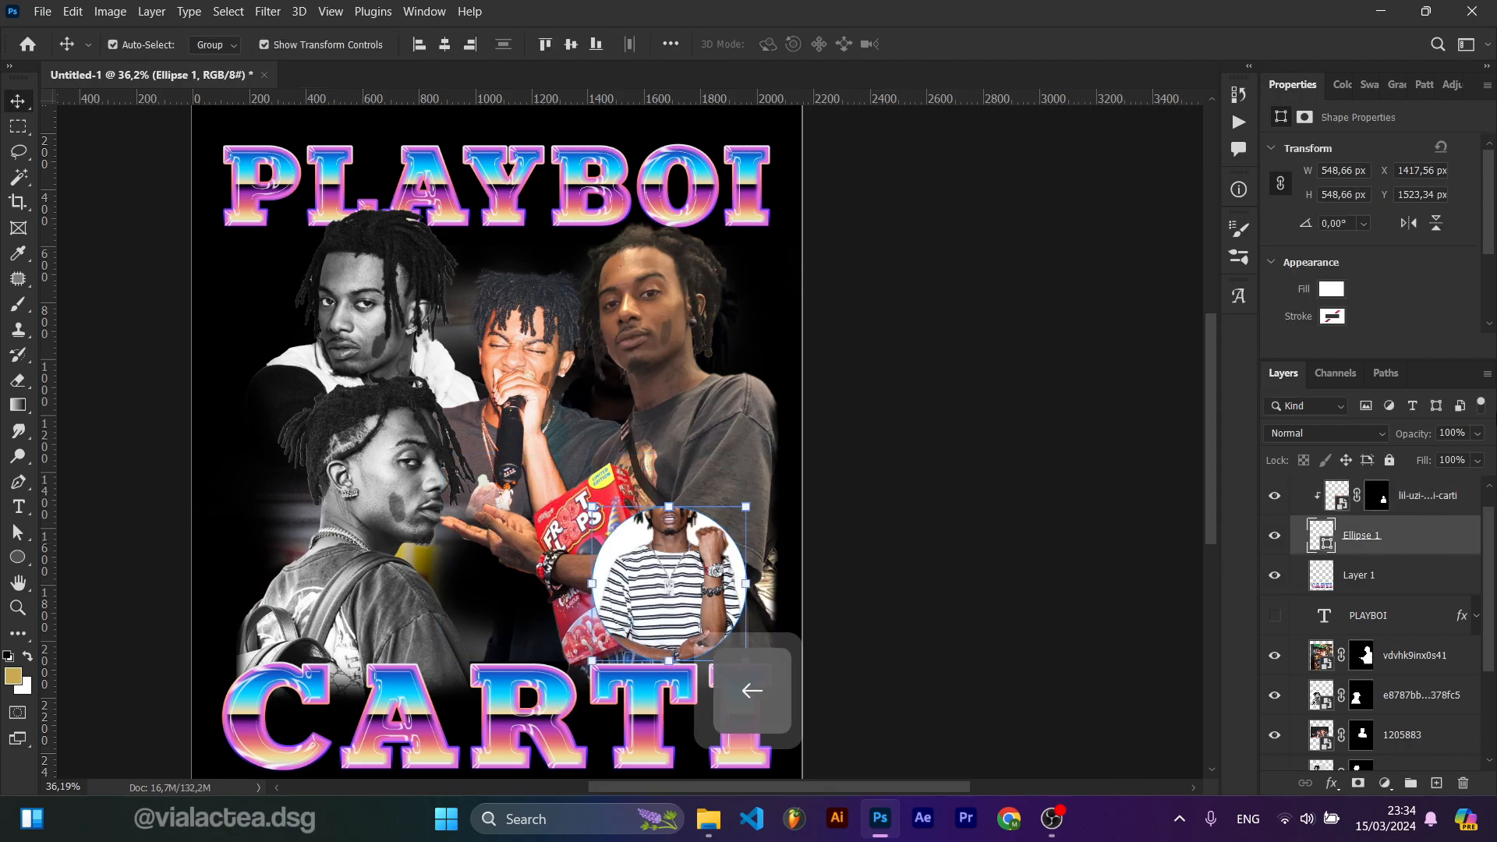
Step: Give the Ellipse 1 circle a black stroke
left_click(1332, 317)
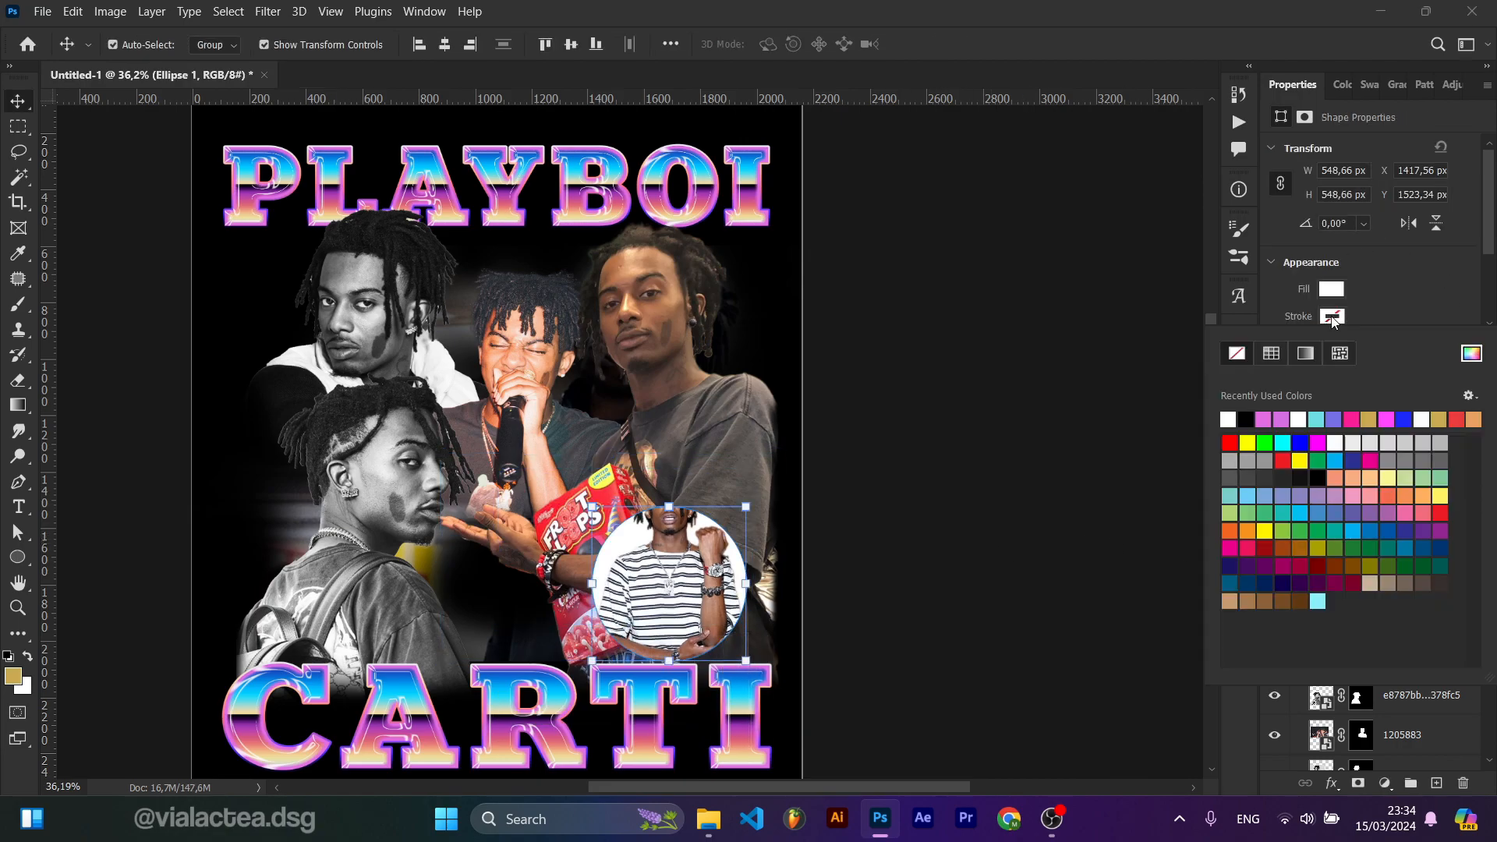
left_click(1250, 421)
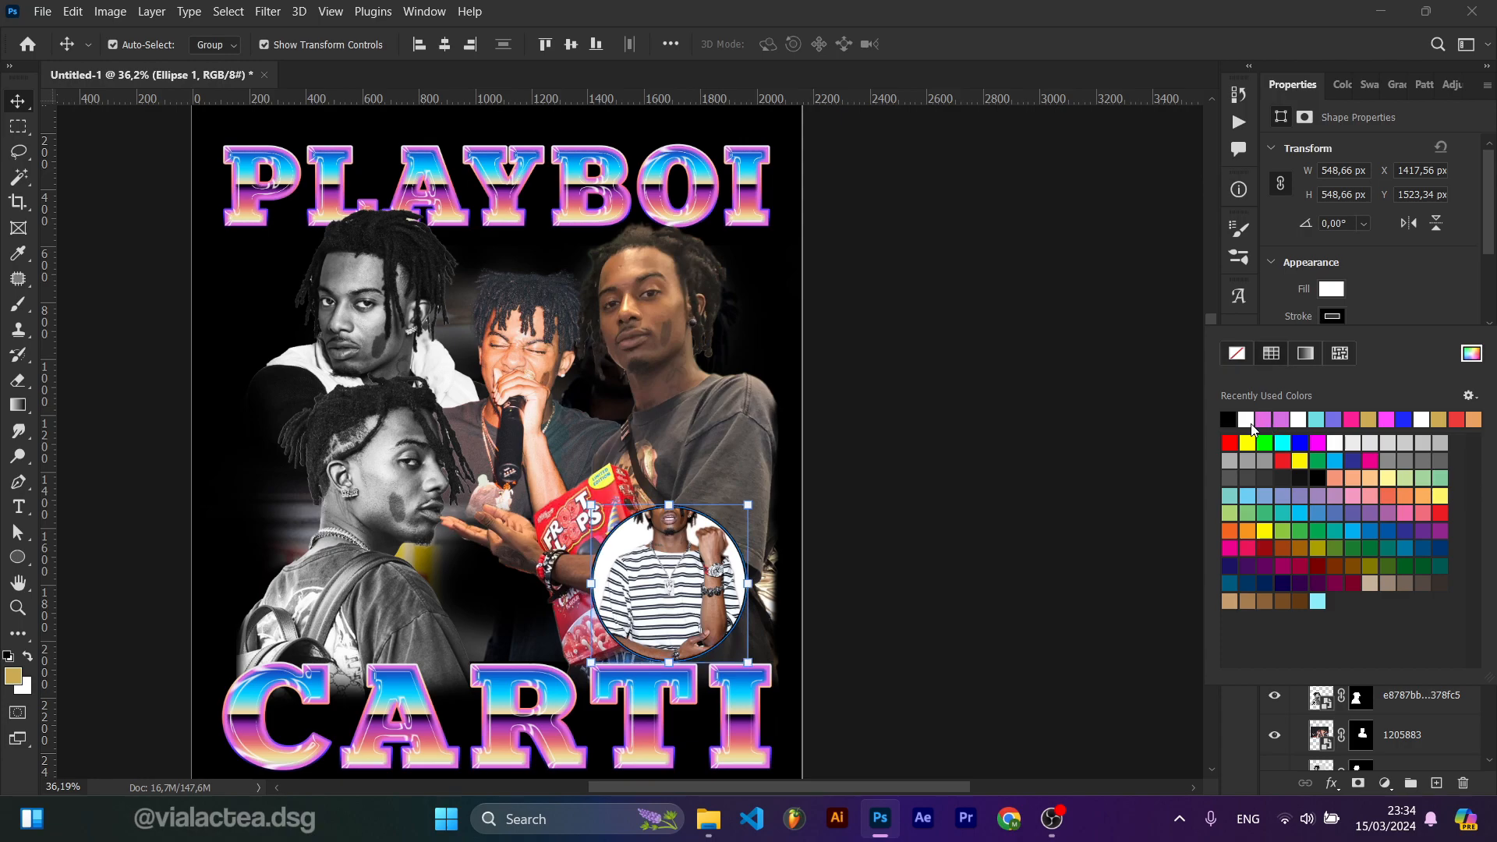
left_click(1438, 308)
left_click(890, 548)
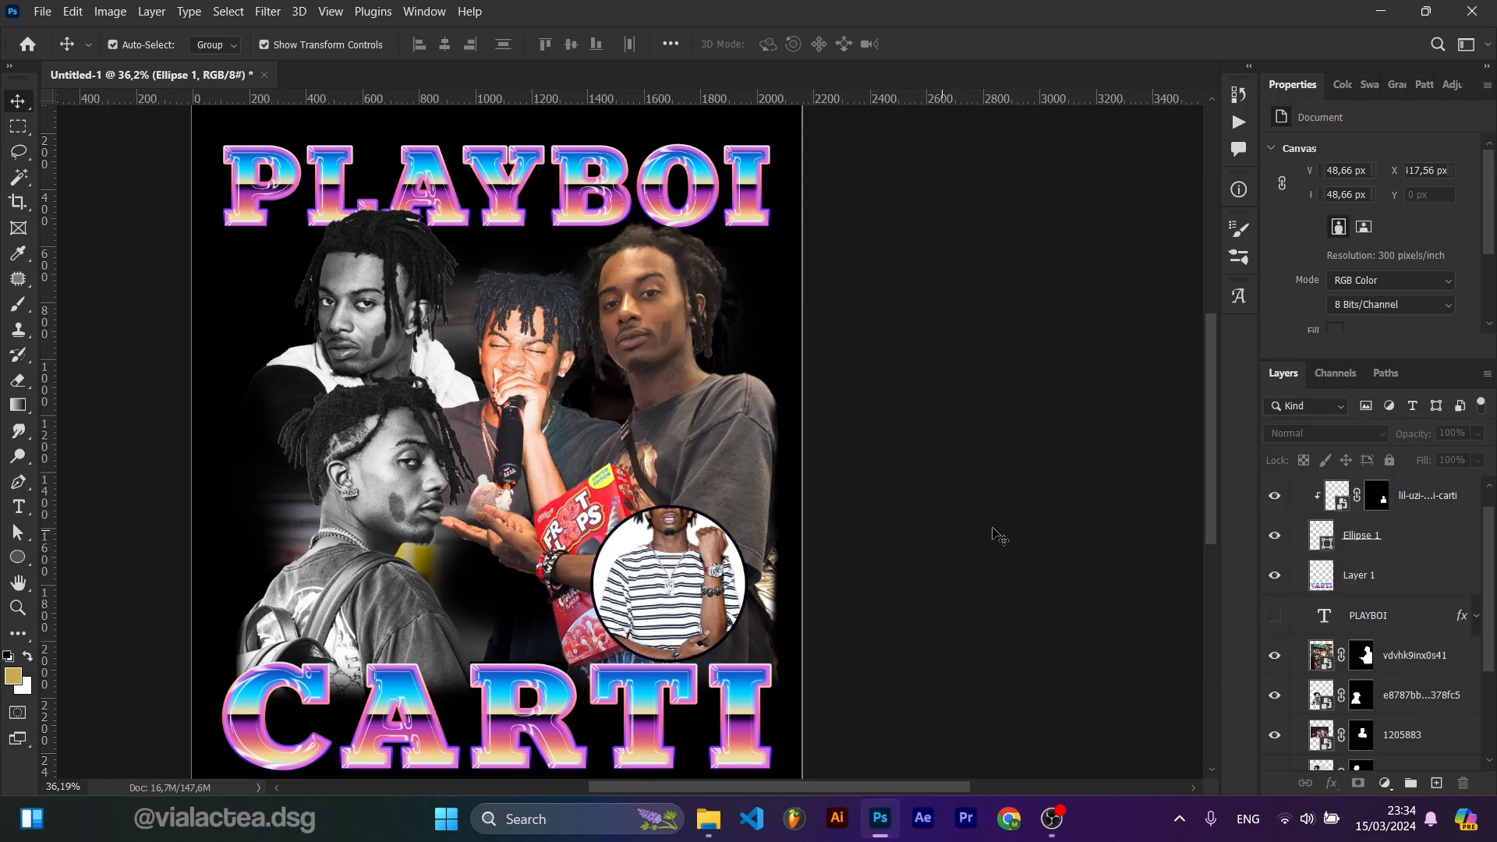
Step: Duplicate the clipped lil-uzi-vert-playboi-carti photo layer
left_click(1386, 548)
scroll(1385, 548, "up", 1)
left_click(1458, 533)
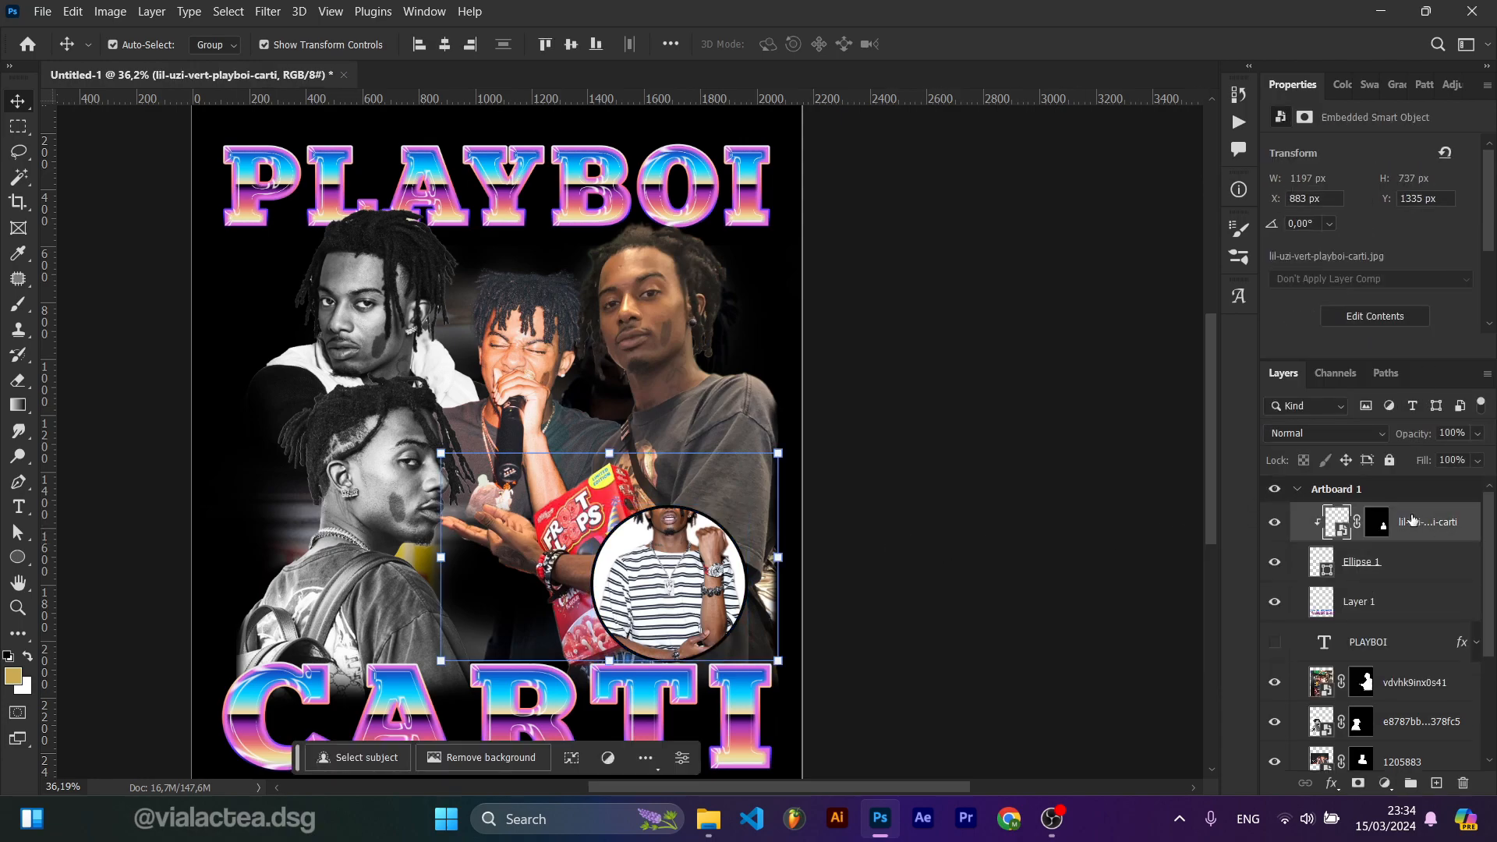
key("ctrl+j")
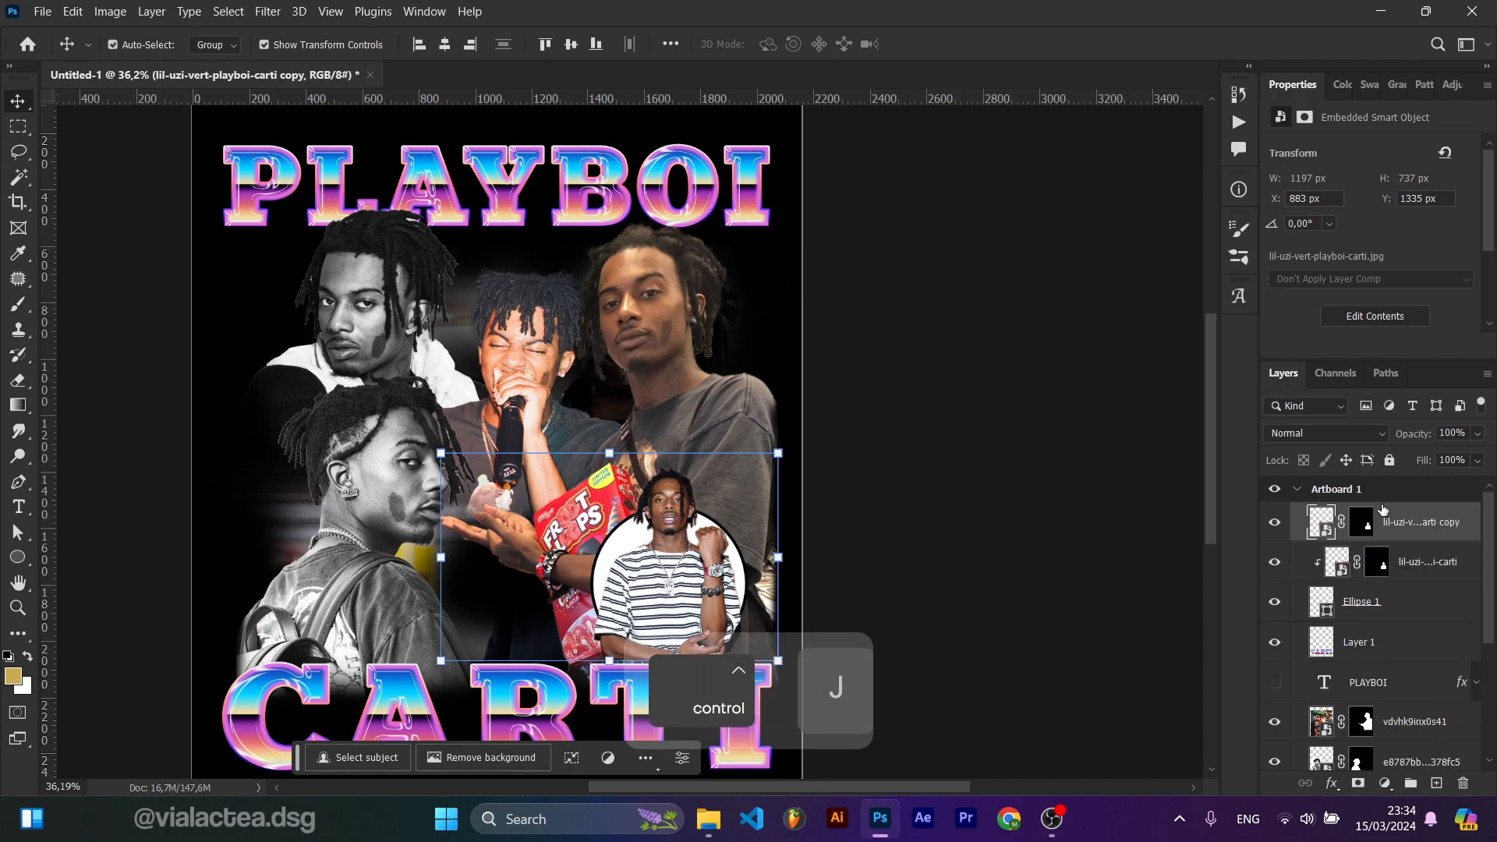
Step: Paint on the copy's layer mask so Carti's head breaks out above the circle, undoing the last stroke
left_click(1362, 525)
scroll(912, 548, "up", 6)
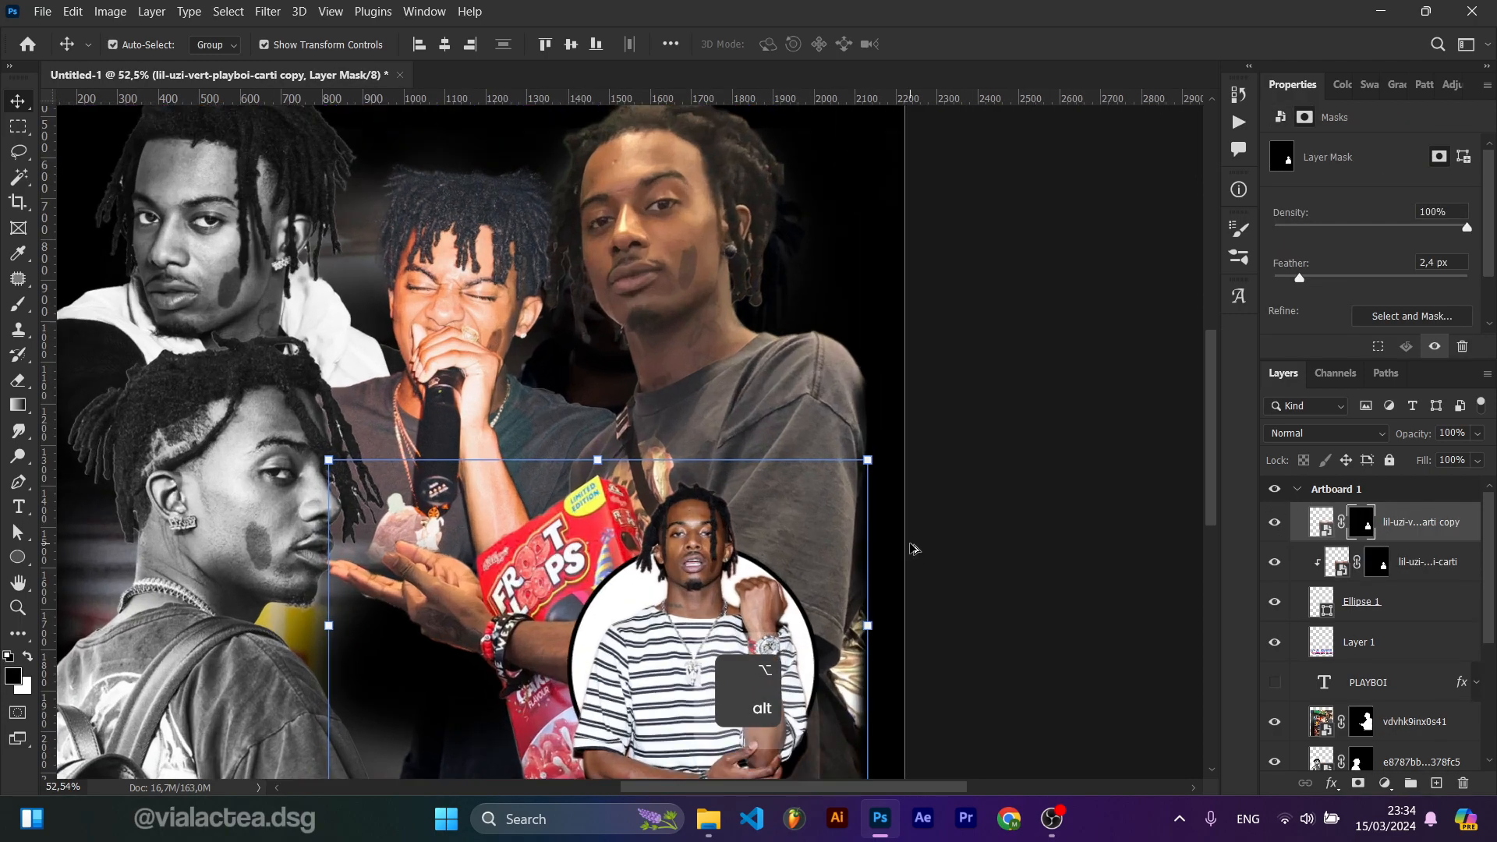
left_click_drag(901, 556, 877, 366)
key("b")
left_click_drag(601, 546, 600, 499)
mouse_move(637, 603)
left_mouse_down()
mouse_move(717, 632)
mouse_move(643, 641)
mouse_move(813, 584)
mouse_move(695, 628)
mouse_move(886, 504)
mouse_move(800, 605)
mouse_move(866, 474)
mouse_move(835, 549)
mouse_move(864, 501)
mouse_move(889, 508)
mouse_move(865, 491)
mouse_move(848, 517)
mouse_move(871, 456)
mouse_move(863, 535)
mouse_move(912, 513)
left_mouse_up()
scroll(895, 494, "down", 1)
scroll(861, 468, "up", 2)
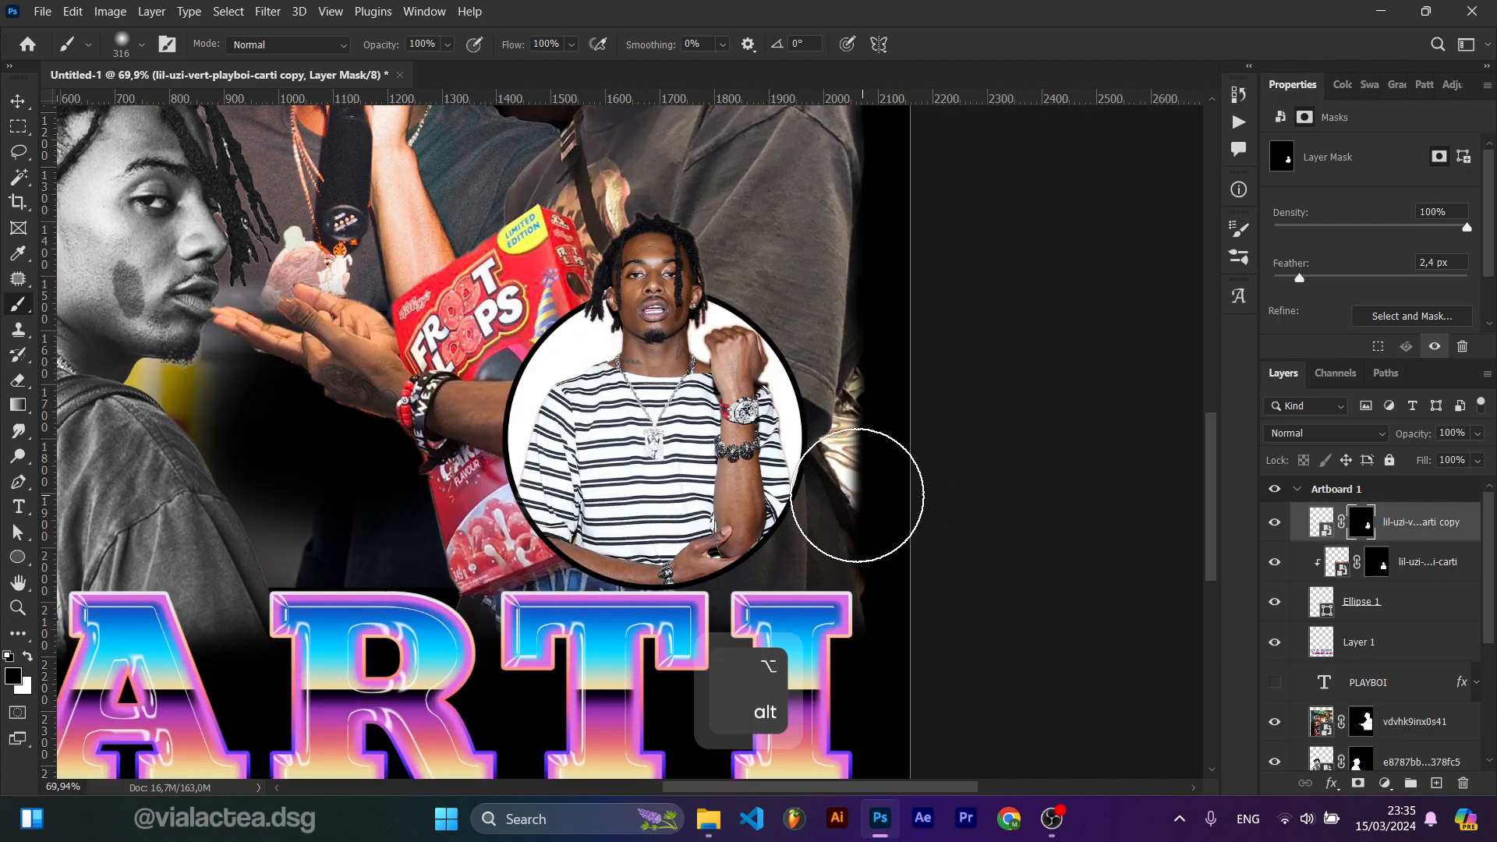
mouse_move(725, 436)
left_mouse_down()
mouse_move(633, 207)
mouse_move(738, 210)
mouse_move(636, 251)
mouse_move(521, 263)
left_mouse_up()
key("ctrl+z")
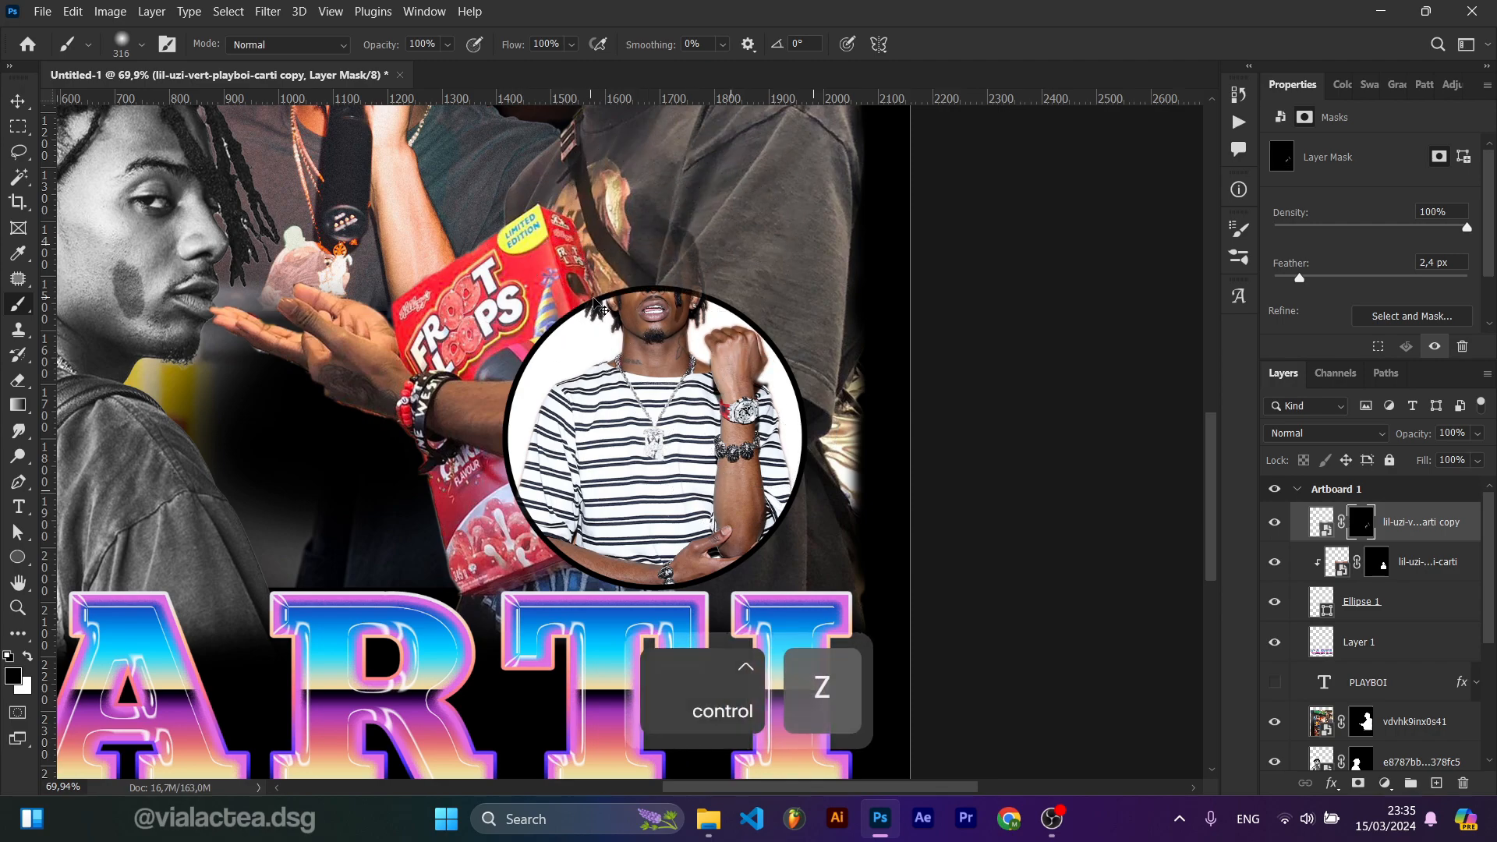
Step: Undo the last edit on the copy's mask
key("v")
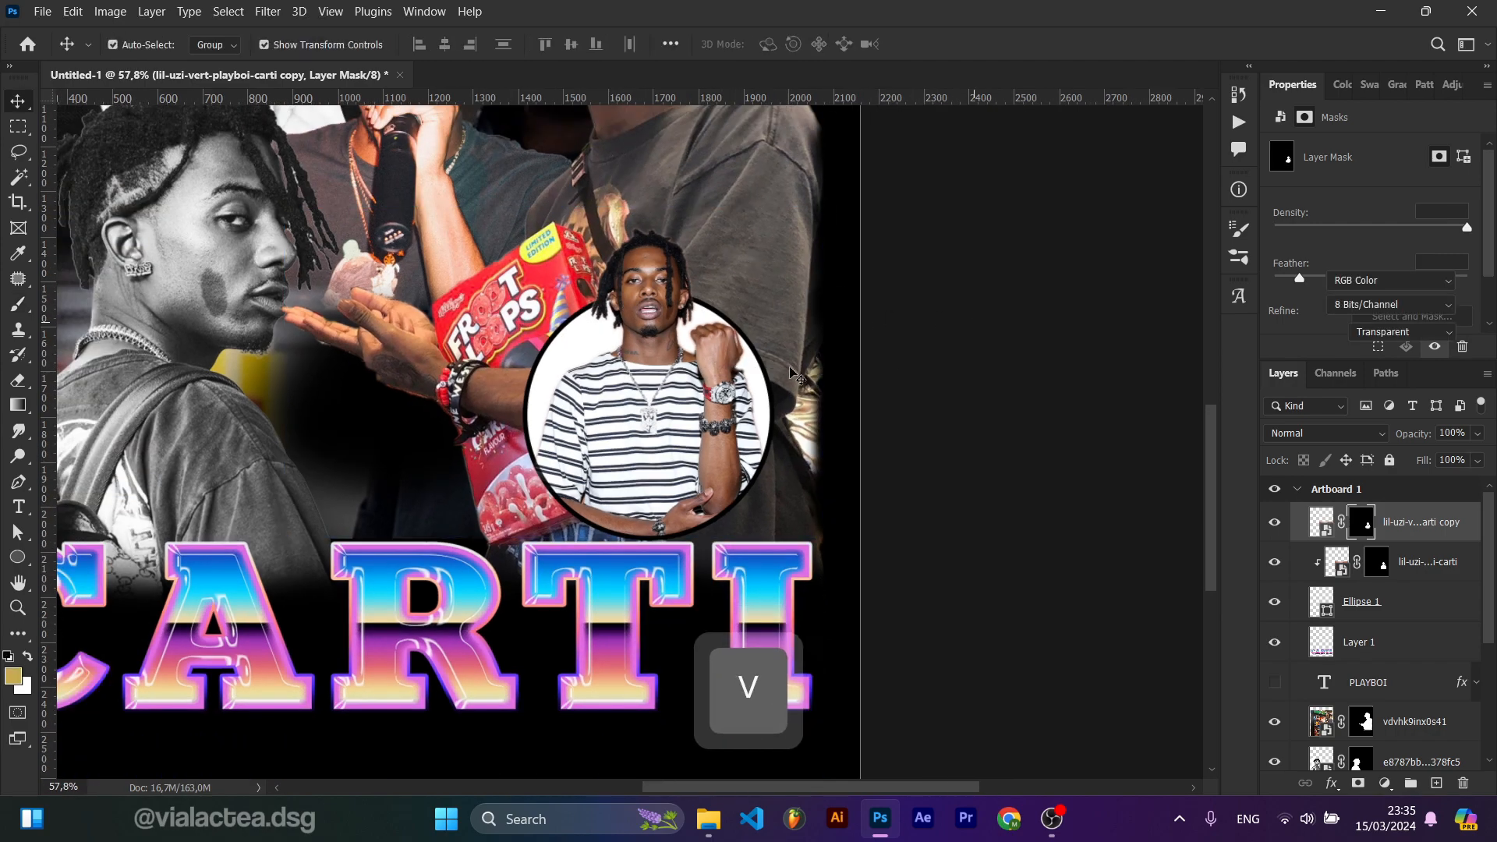
scroll(748, 371, "up", 3)
scroll(749, 371, "down", 2)
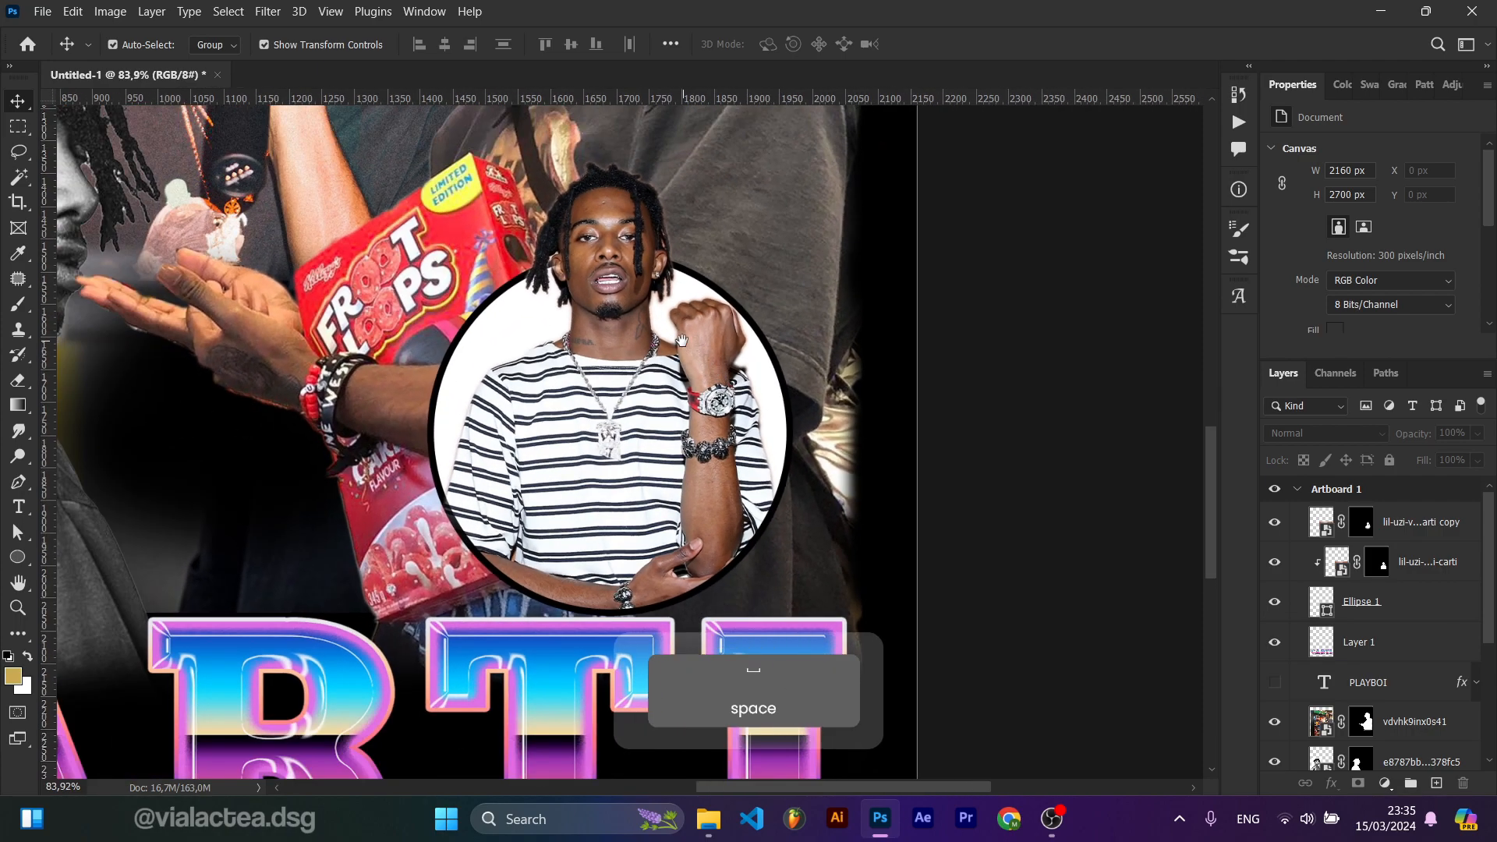
left_click_drag(678, 337, 648, 376)
left_click(605, 416)
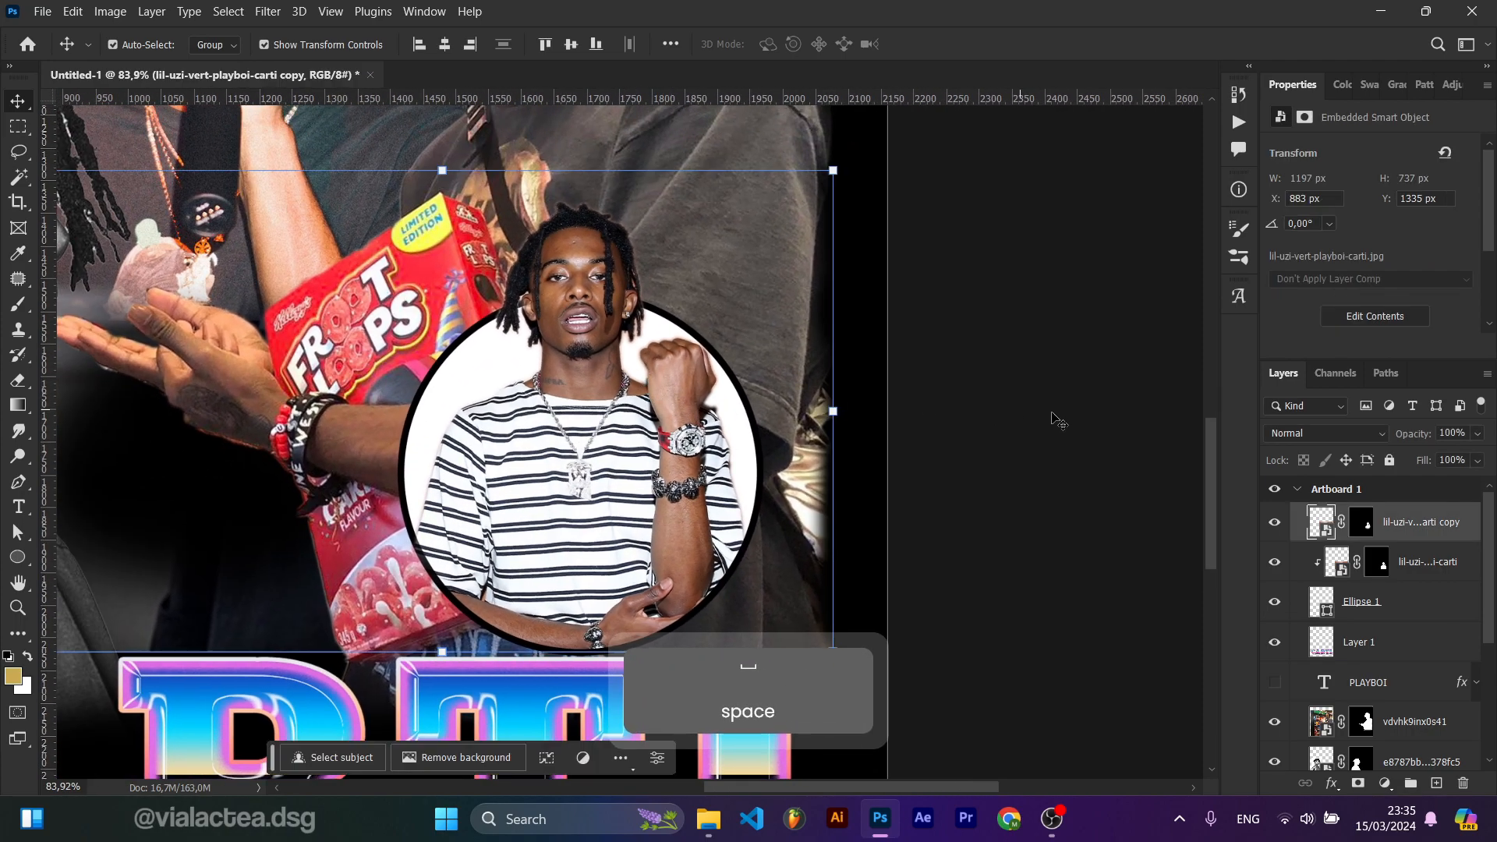
left_click(1366, 530)
scroll(750, 508, "down", 2)
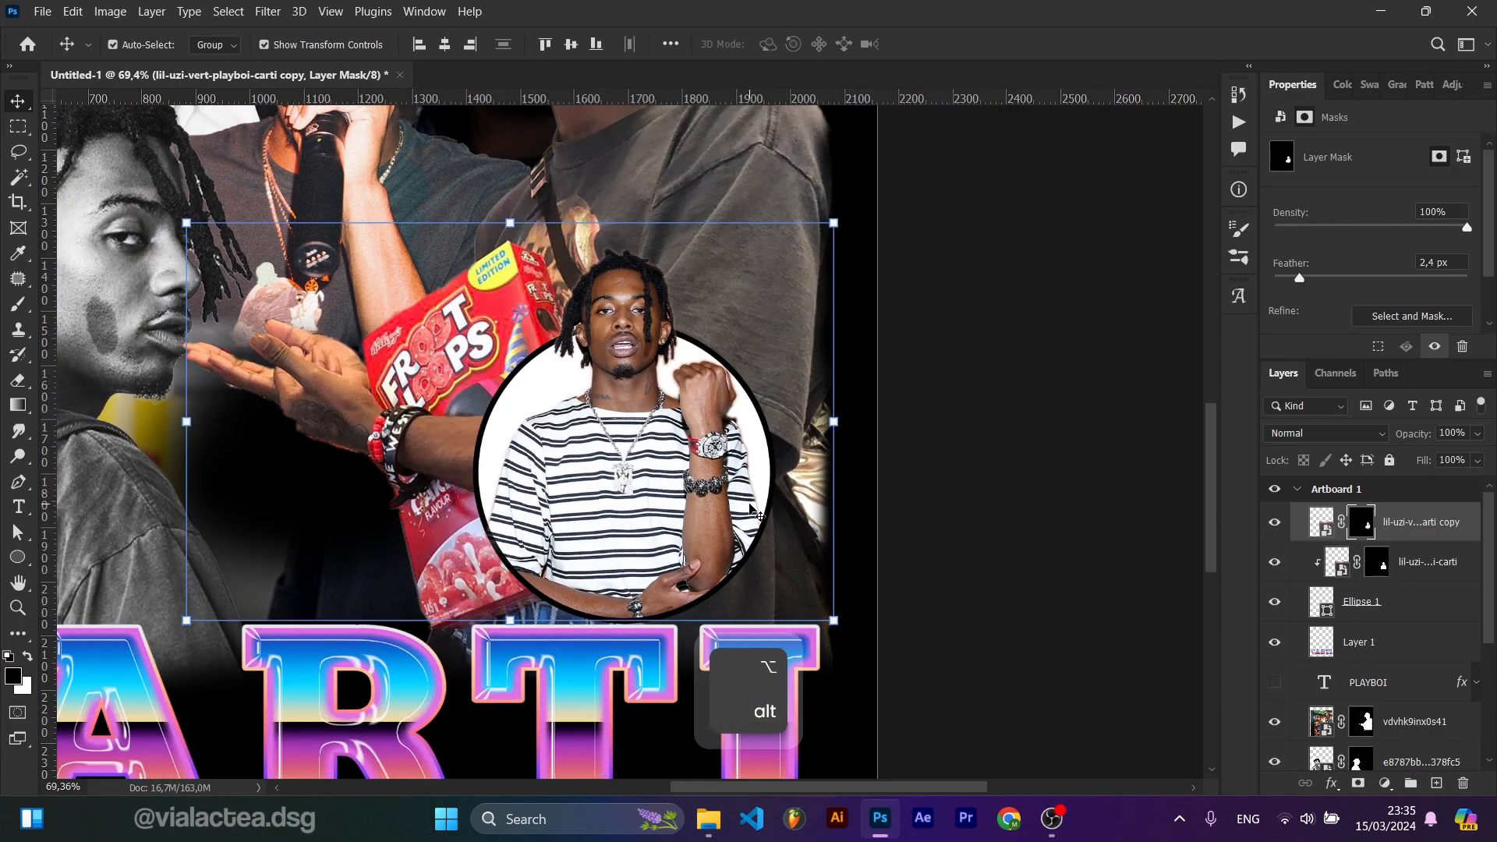
key("ctrl+z")
key("ctrl+z")
key("ctrl+z")
key("ctrl+z")
key("ctrl+shift+z")
key("ctrl+shift+z")
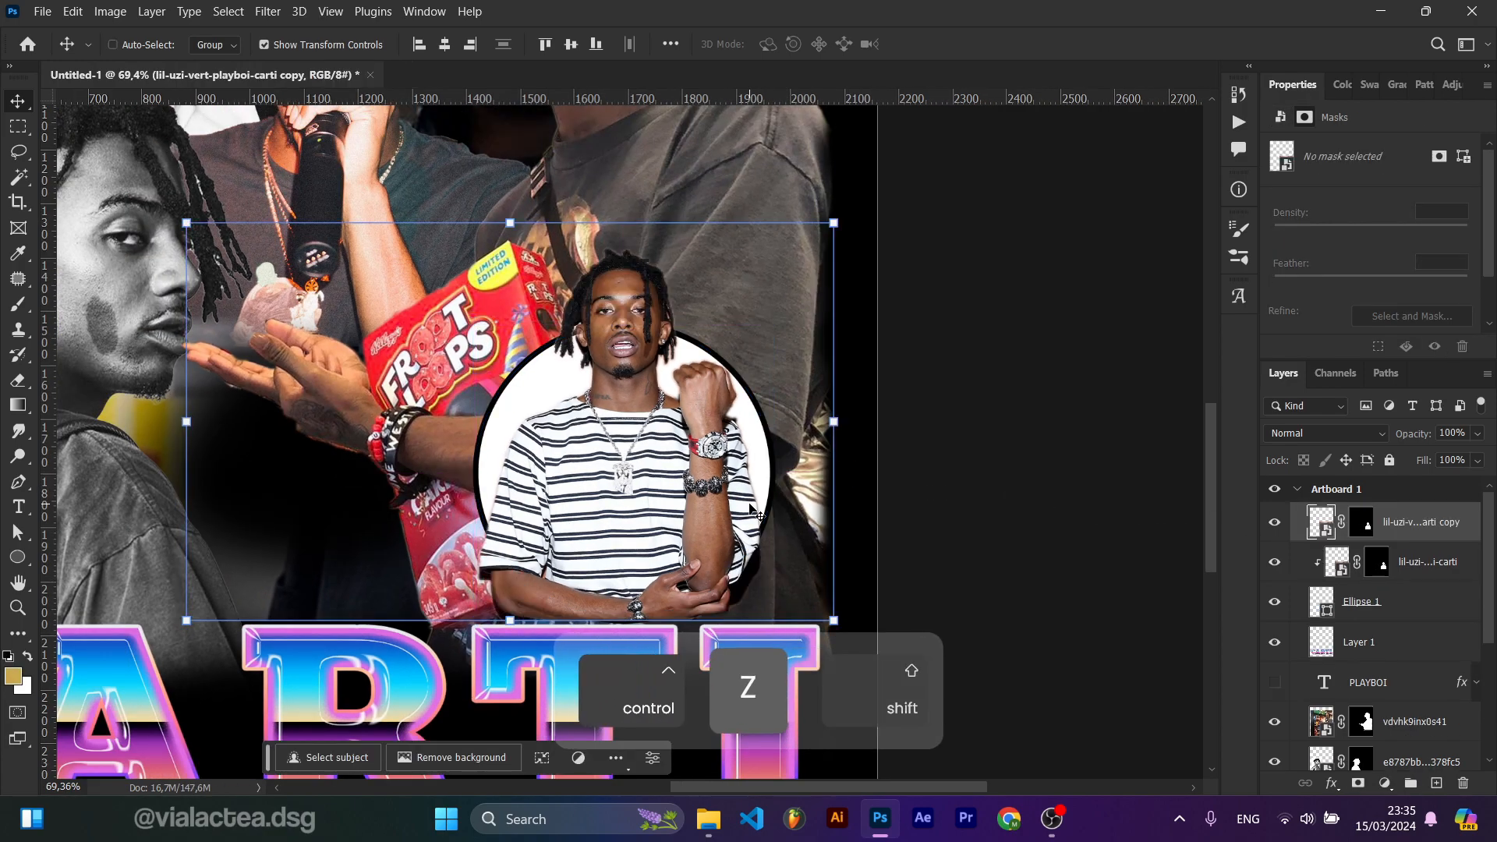
Step: Paint on the copy's mask with a hard round brush to hide the body below the circle
left_click(1363, 528)
key("b")
right_click(431, 616)
left_click(595, 606)
left_click(600, 635)
left_click(1012, 543)
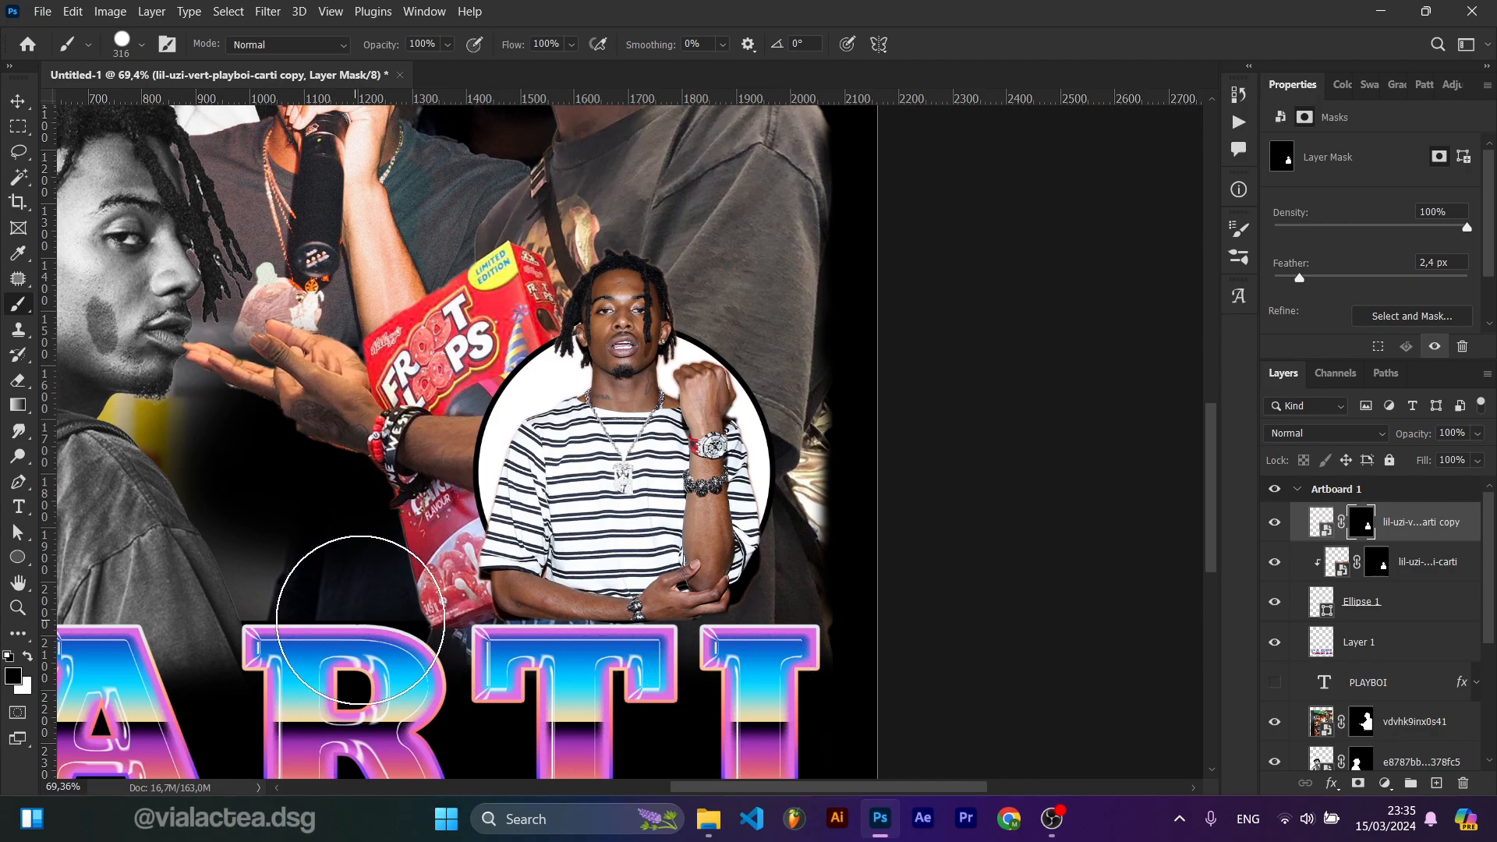
scroll(291, 573, "up", 1, "alt")
scroll(347, 616, "up", 3, "alt")
left_click_drag(456, 596, 398, 582)
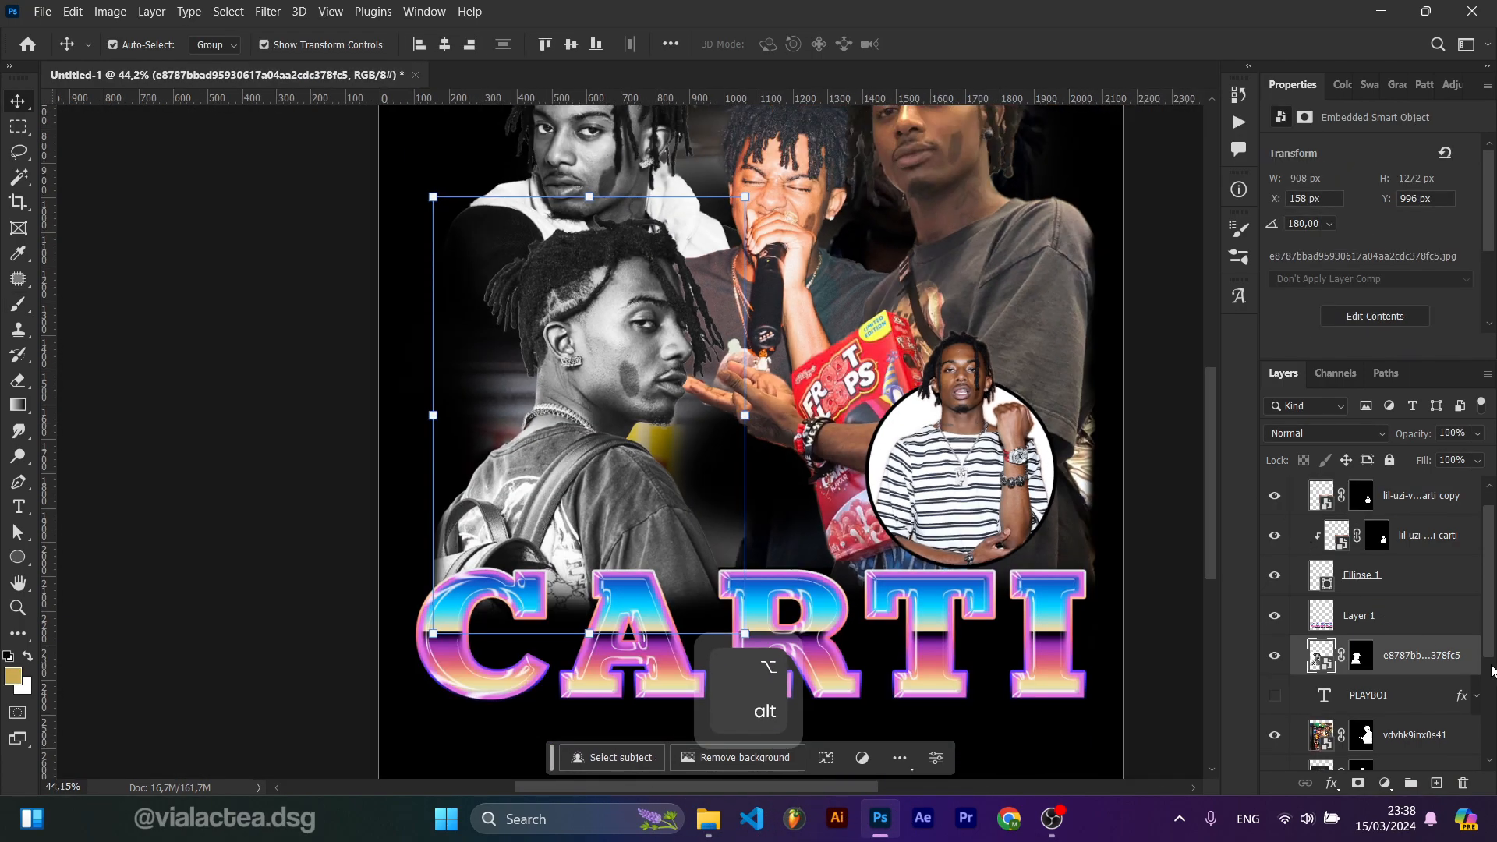
Step: Open the layer style for the e8787bb...378fc5 photo layer and add an Outer Glow
right_click(1455, 656)
left_click(1378, 19)
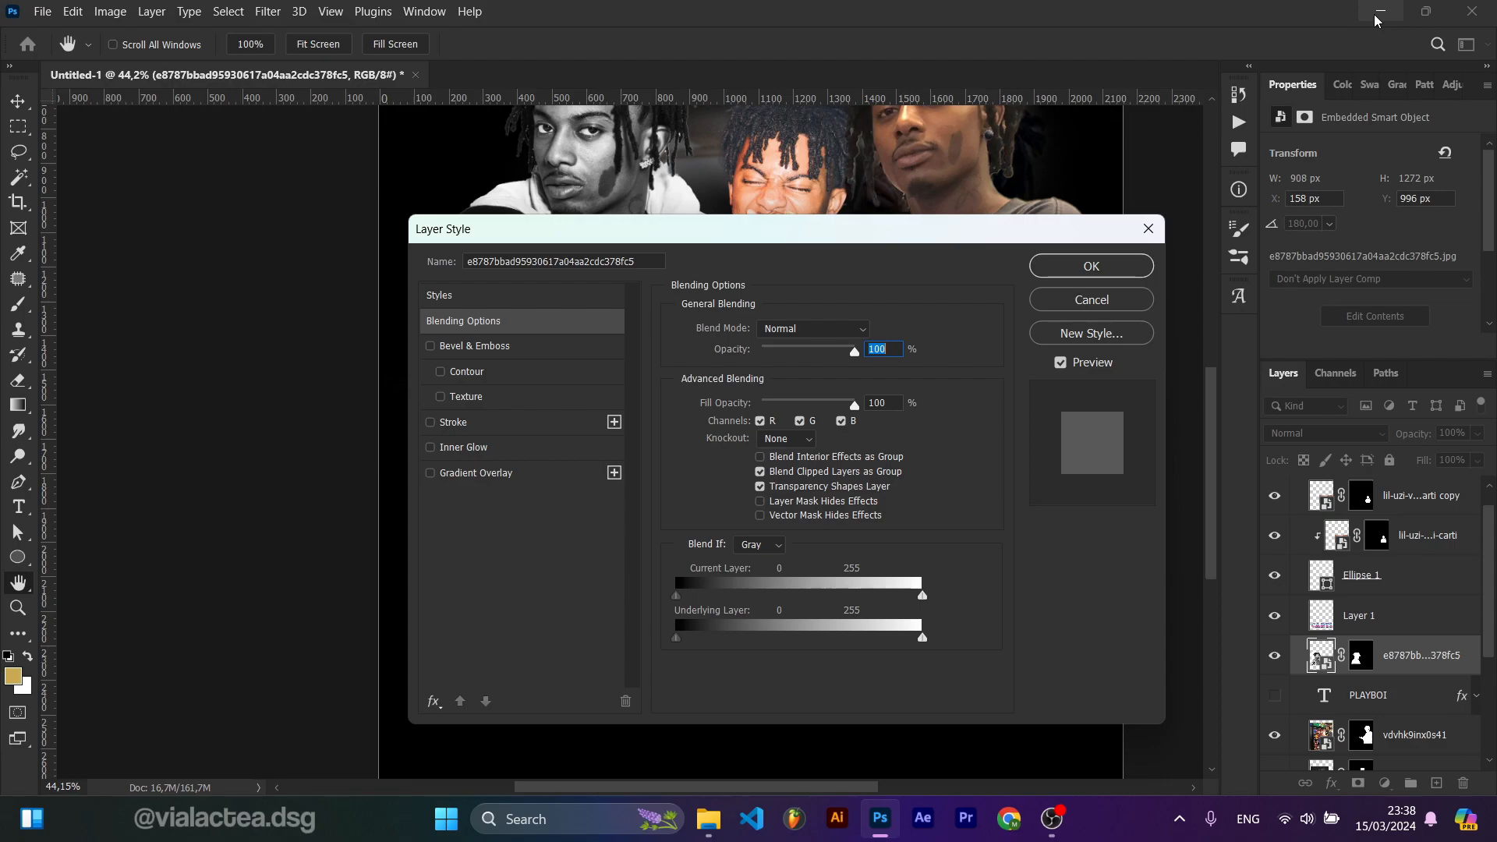
left_click(435, 700)
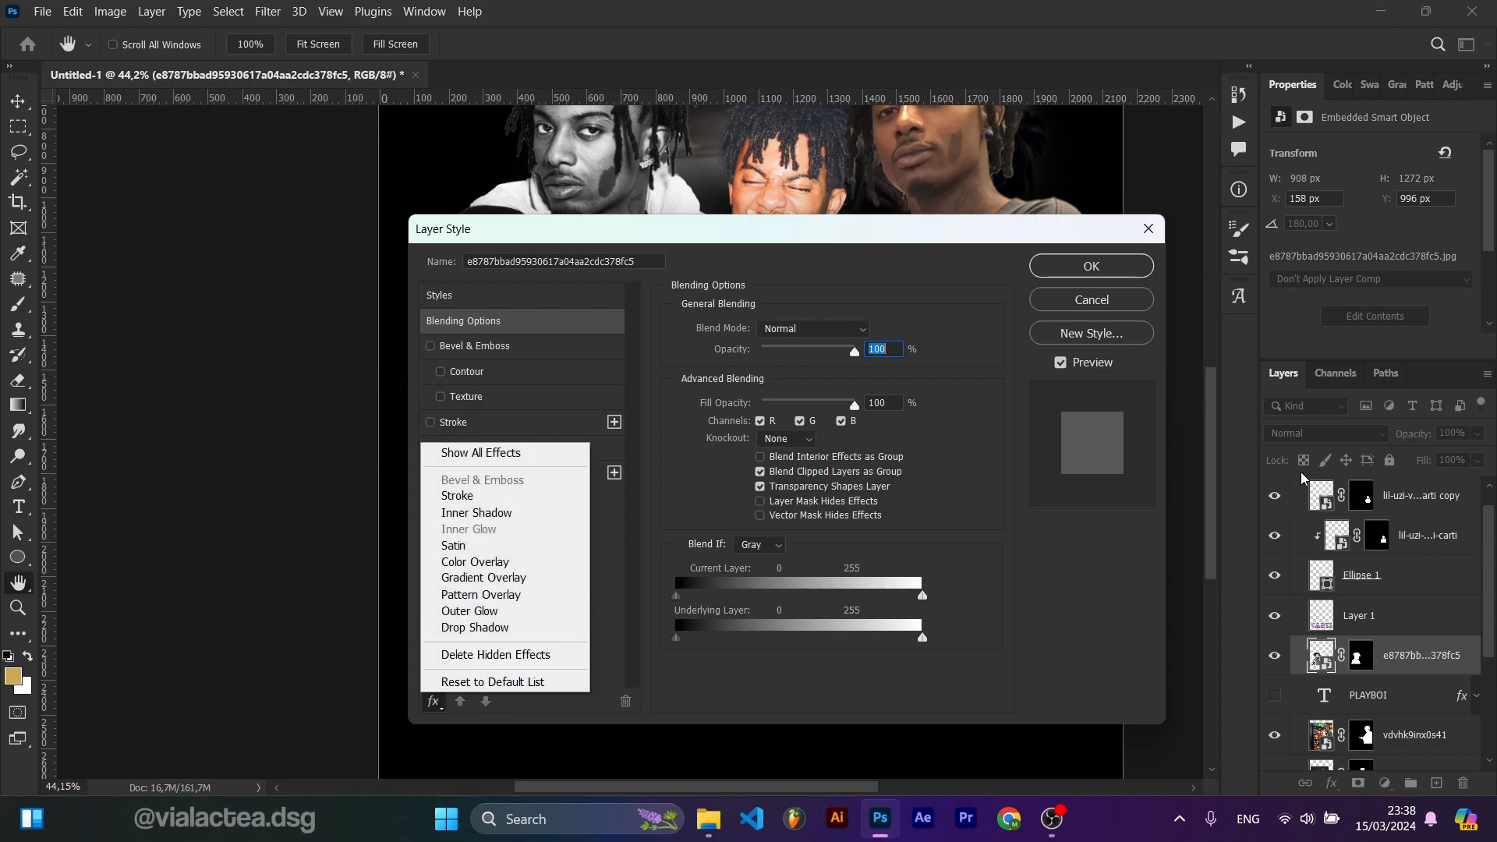
left_click(499, 611)
Step: Set the Outer Glow opacity to about 70% and pick the cyan 17bfd9 as the glow colour
left_click_drag(829, 243, 1287, 290)
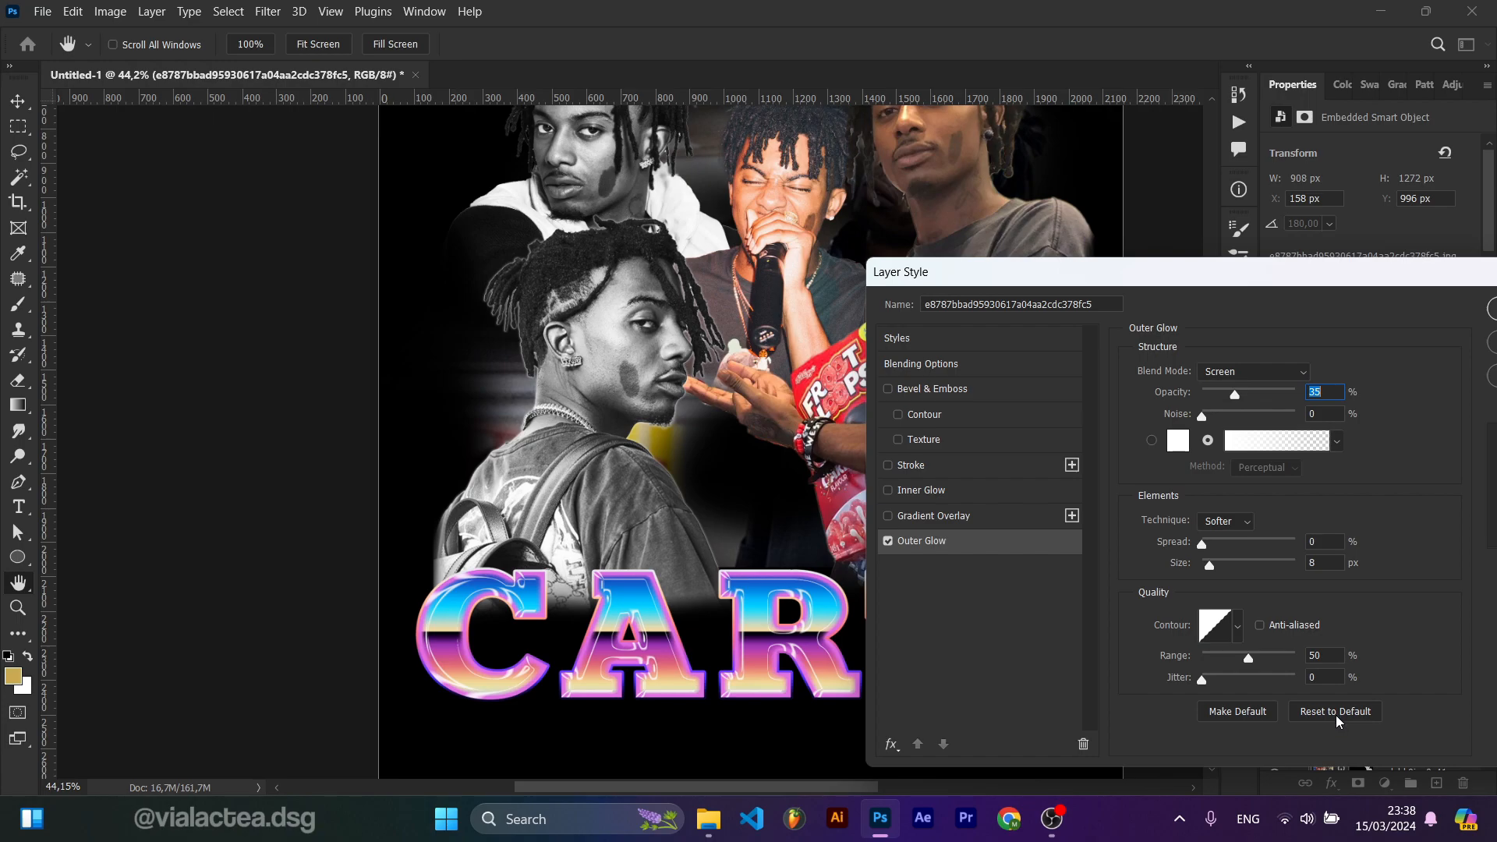
left_click_drag(1256, 400, 1269, 404)
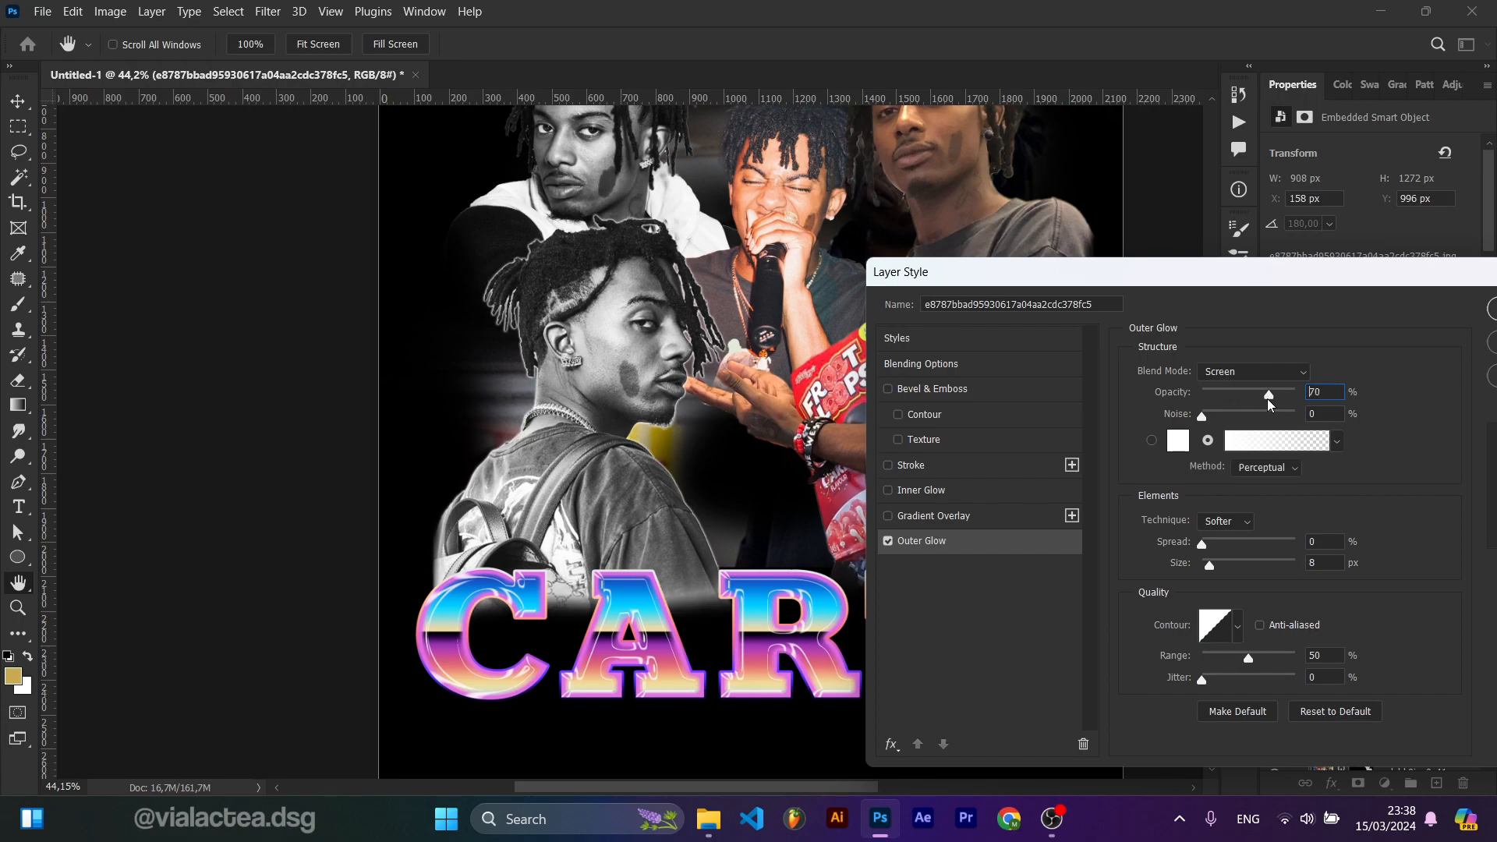
left_click(1179, 442)
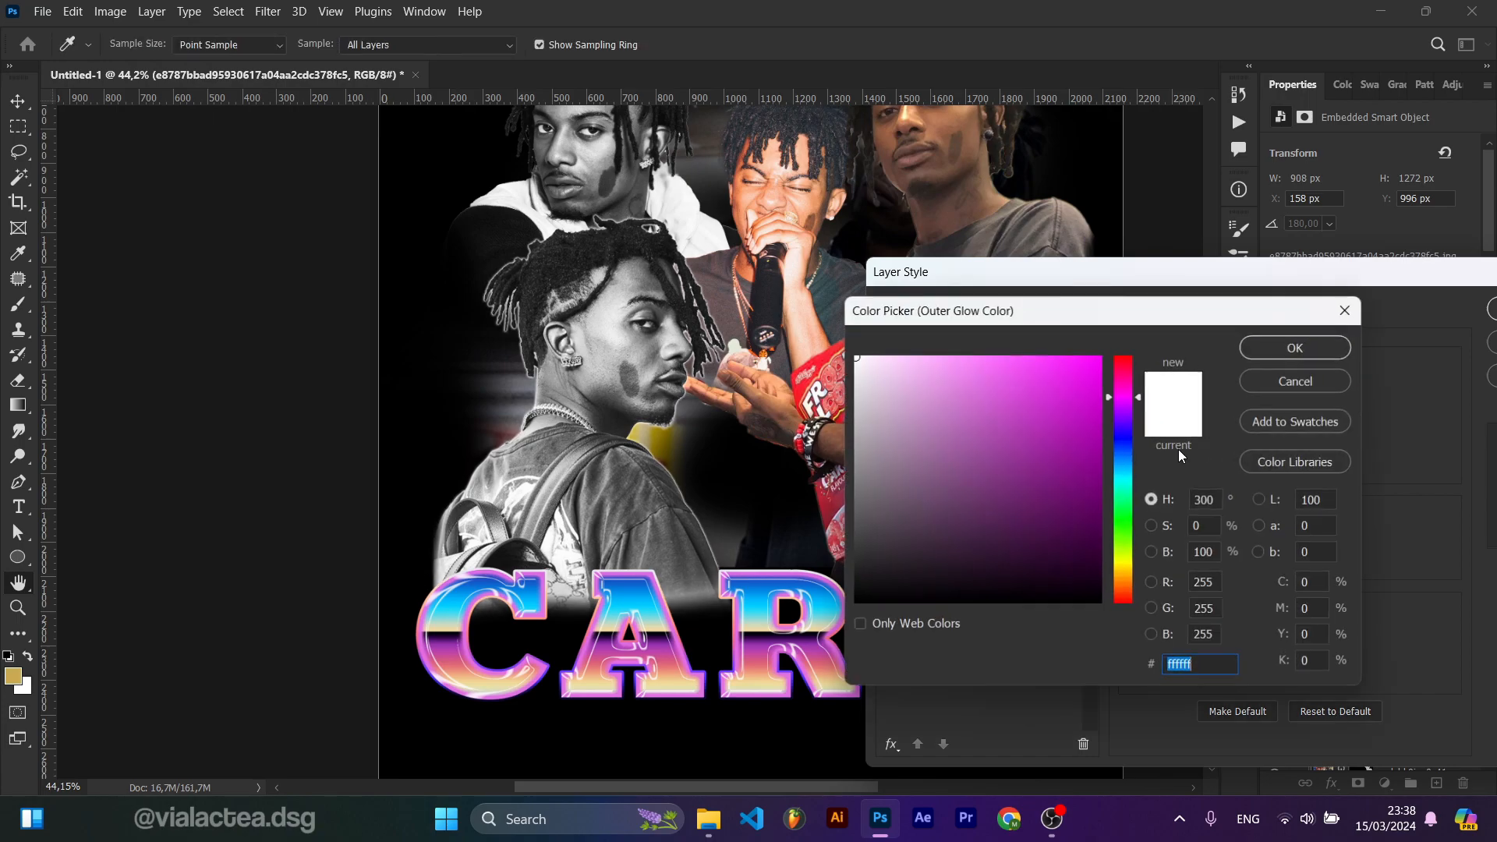
left_click(648, 607)
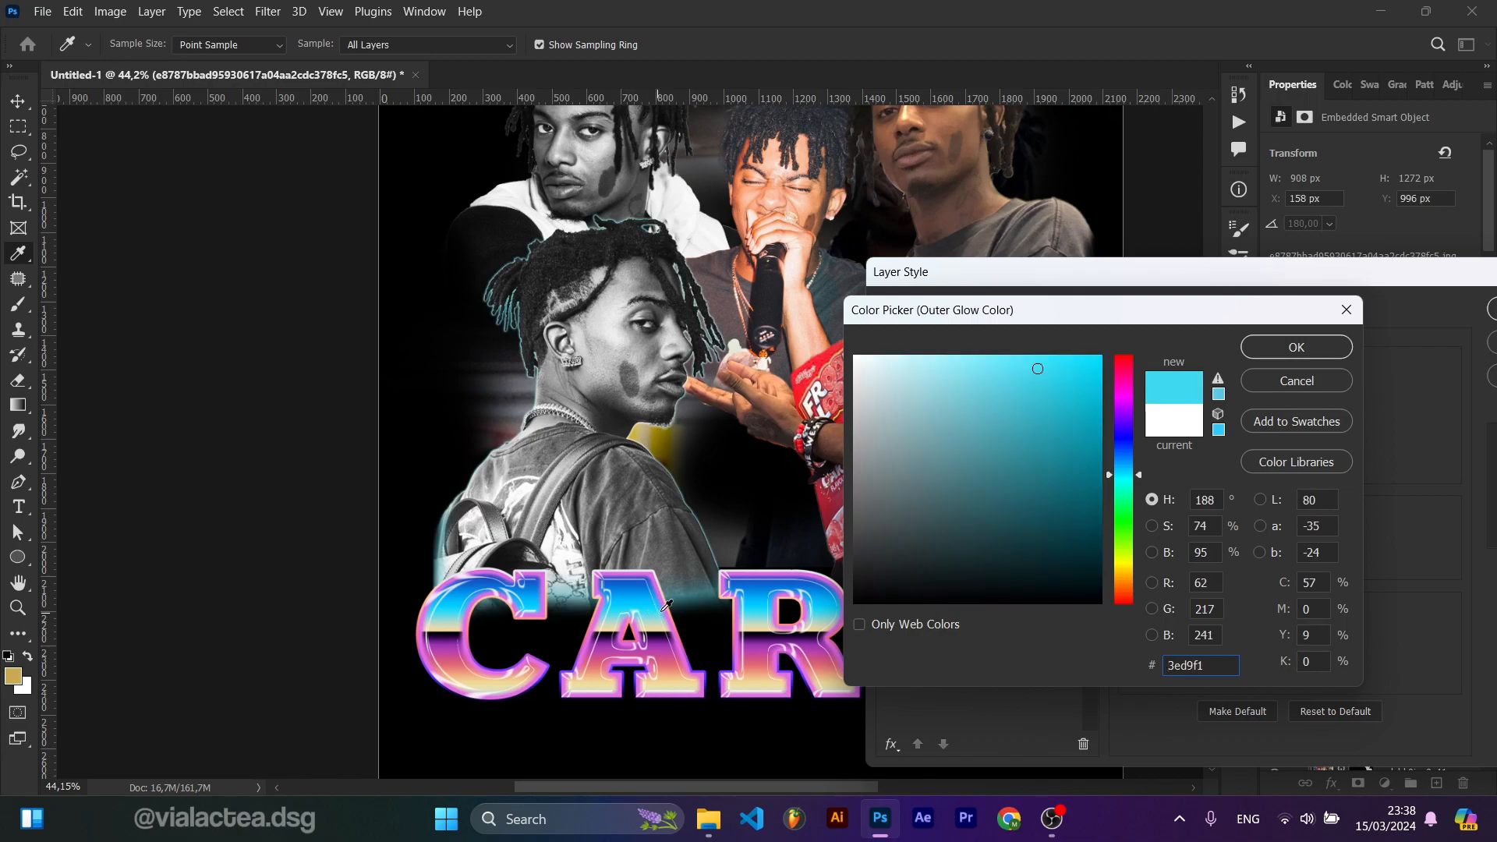
key("alt")
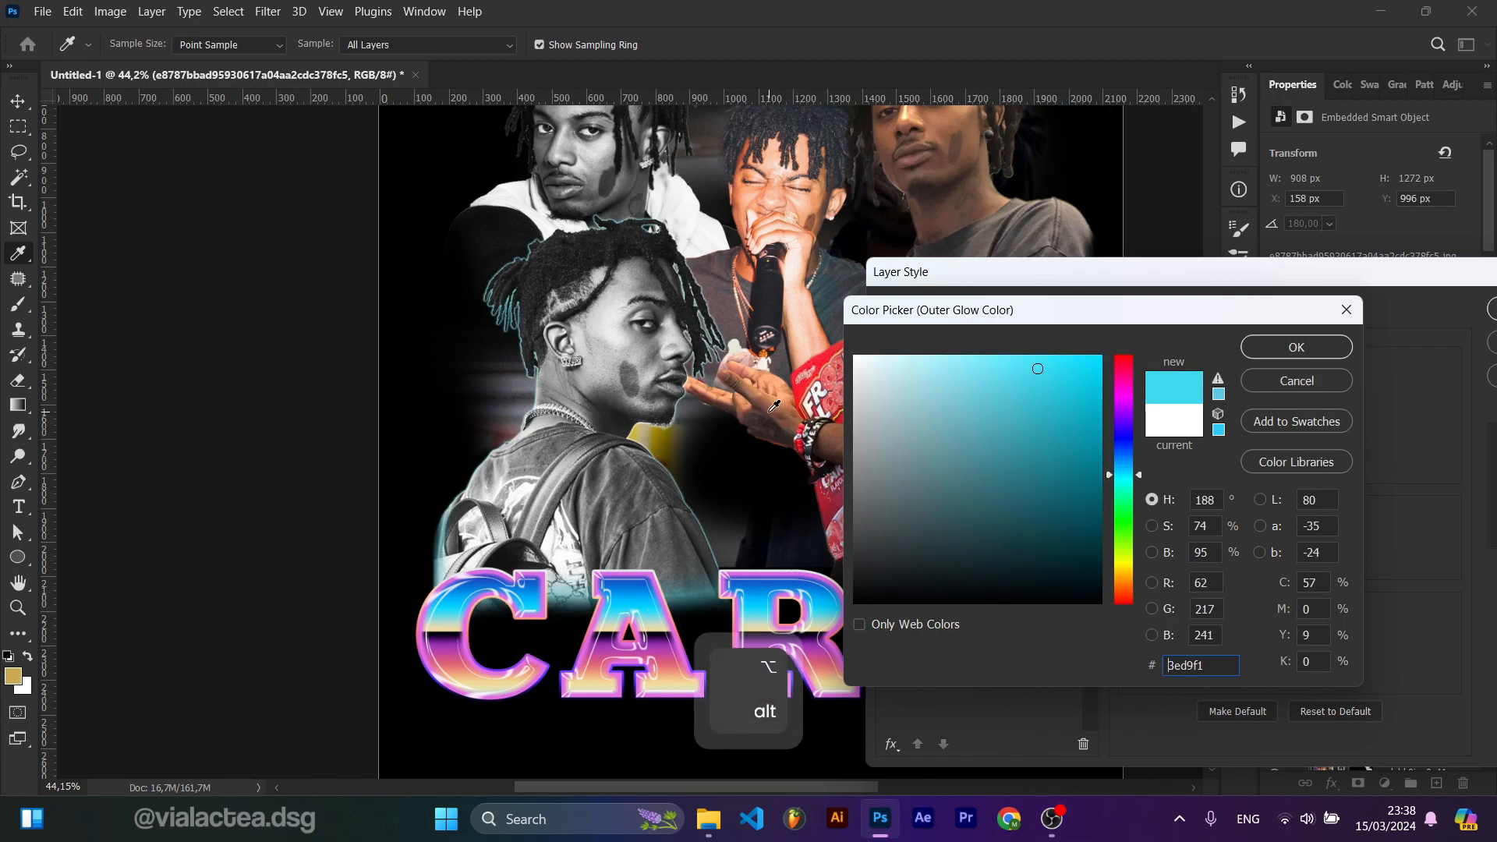
key("ctrl")
key("shift")
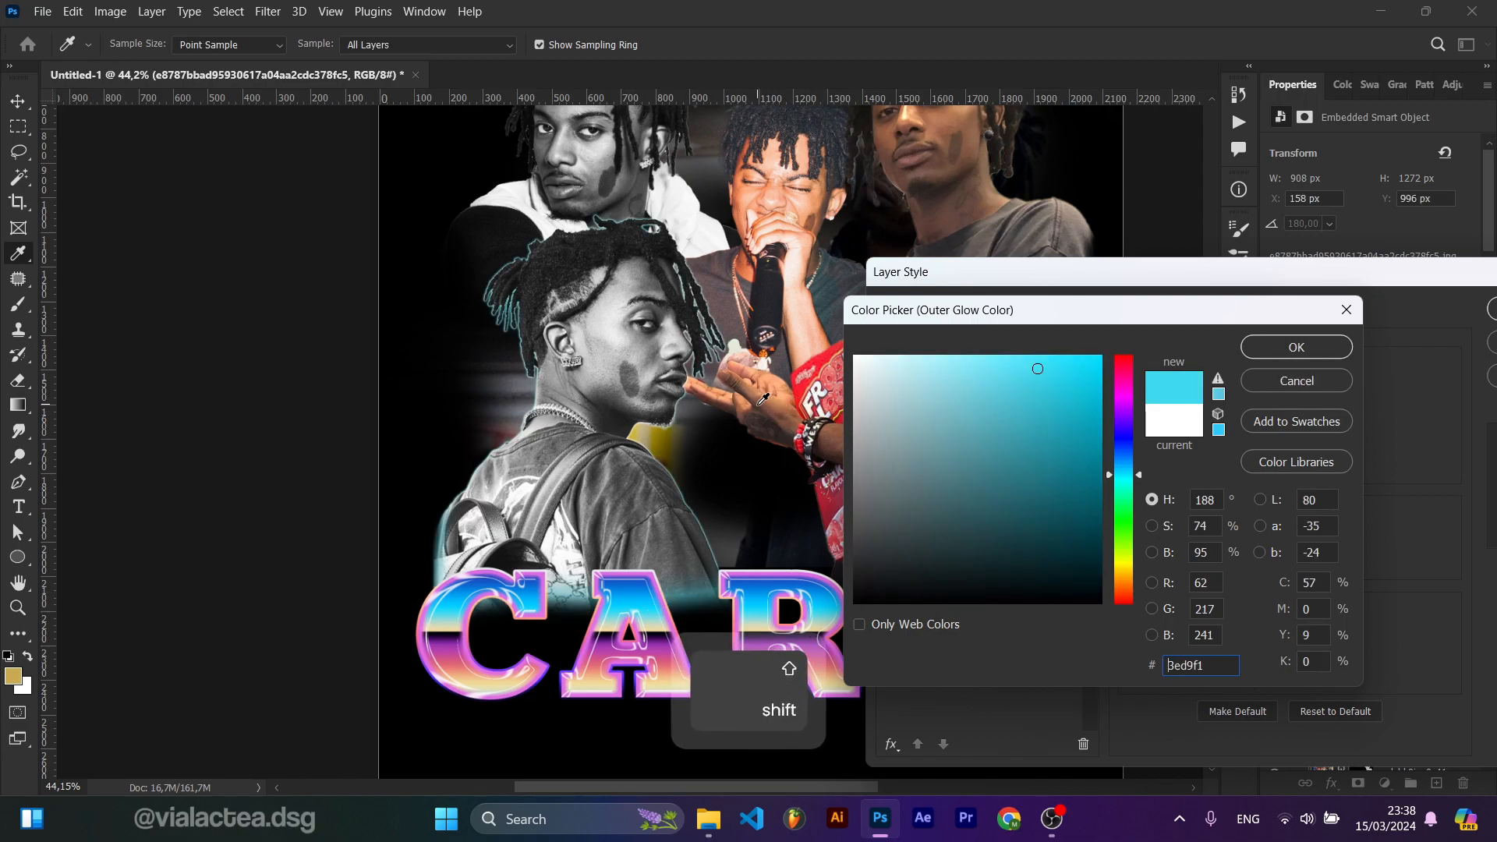
left_click(1076, 392)
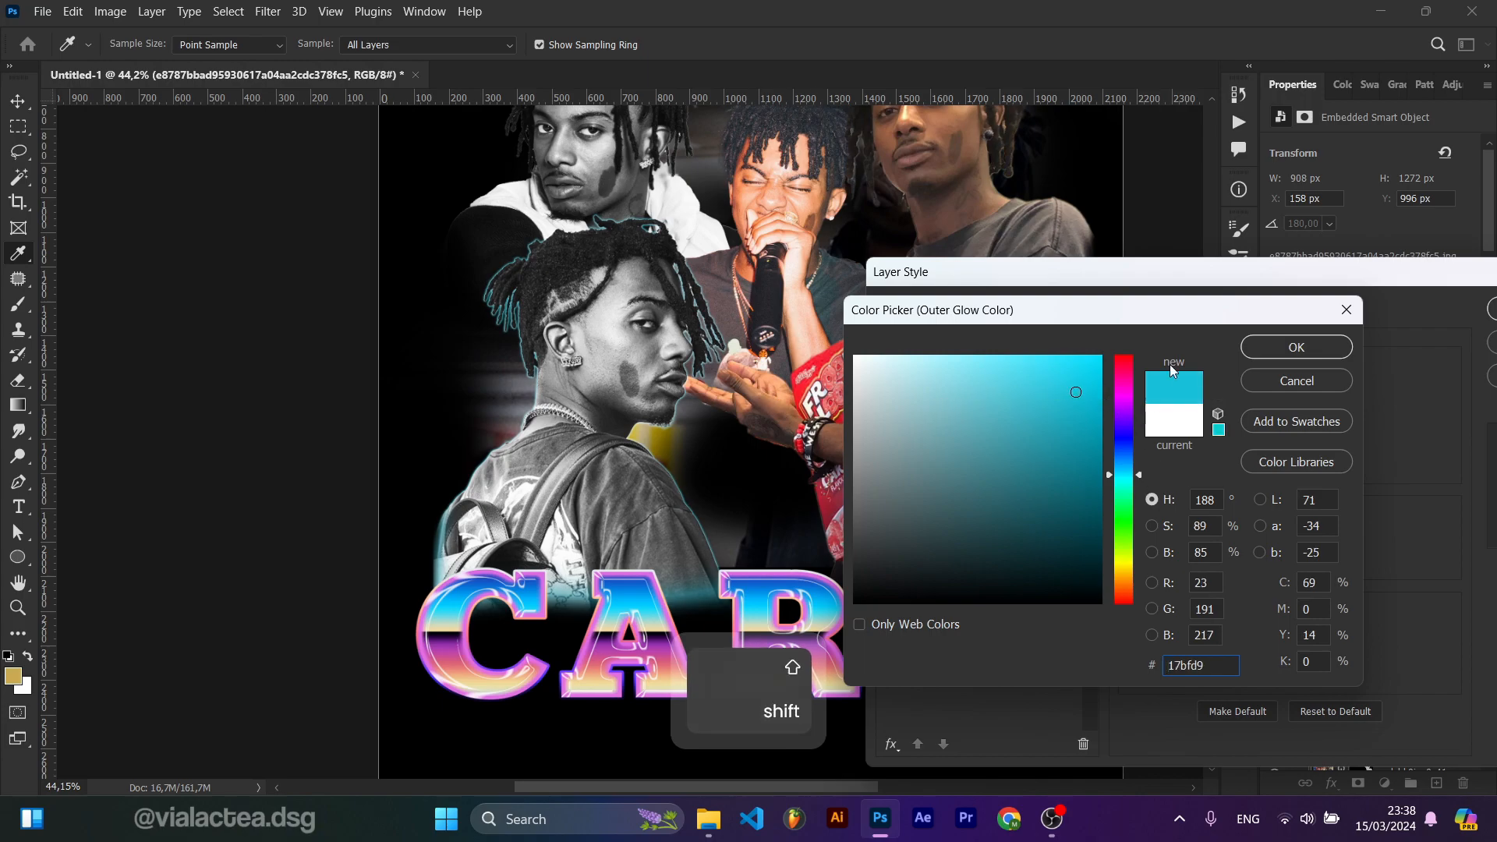
left_click(1271, 349)
Step: Try other glow spread, size, range and contour presets before returning to the linear contour
left_click_drag(1208, 544, 1214, 574)
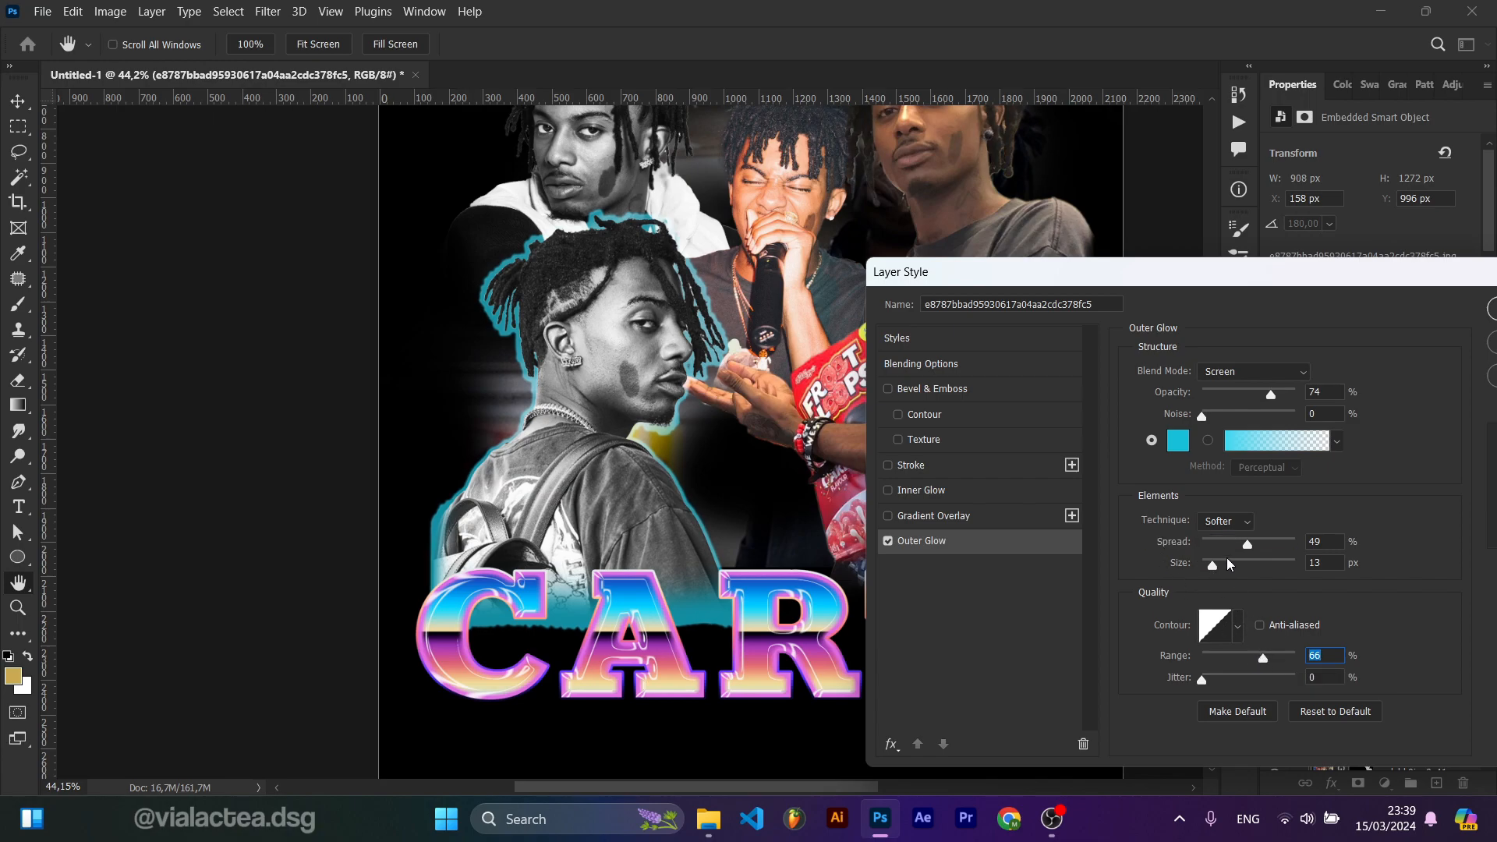
left_click(1238, 628)
left_click(1181, 670)
left_click(1150, 702)
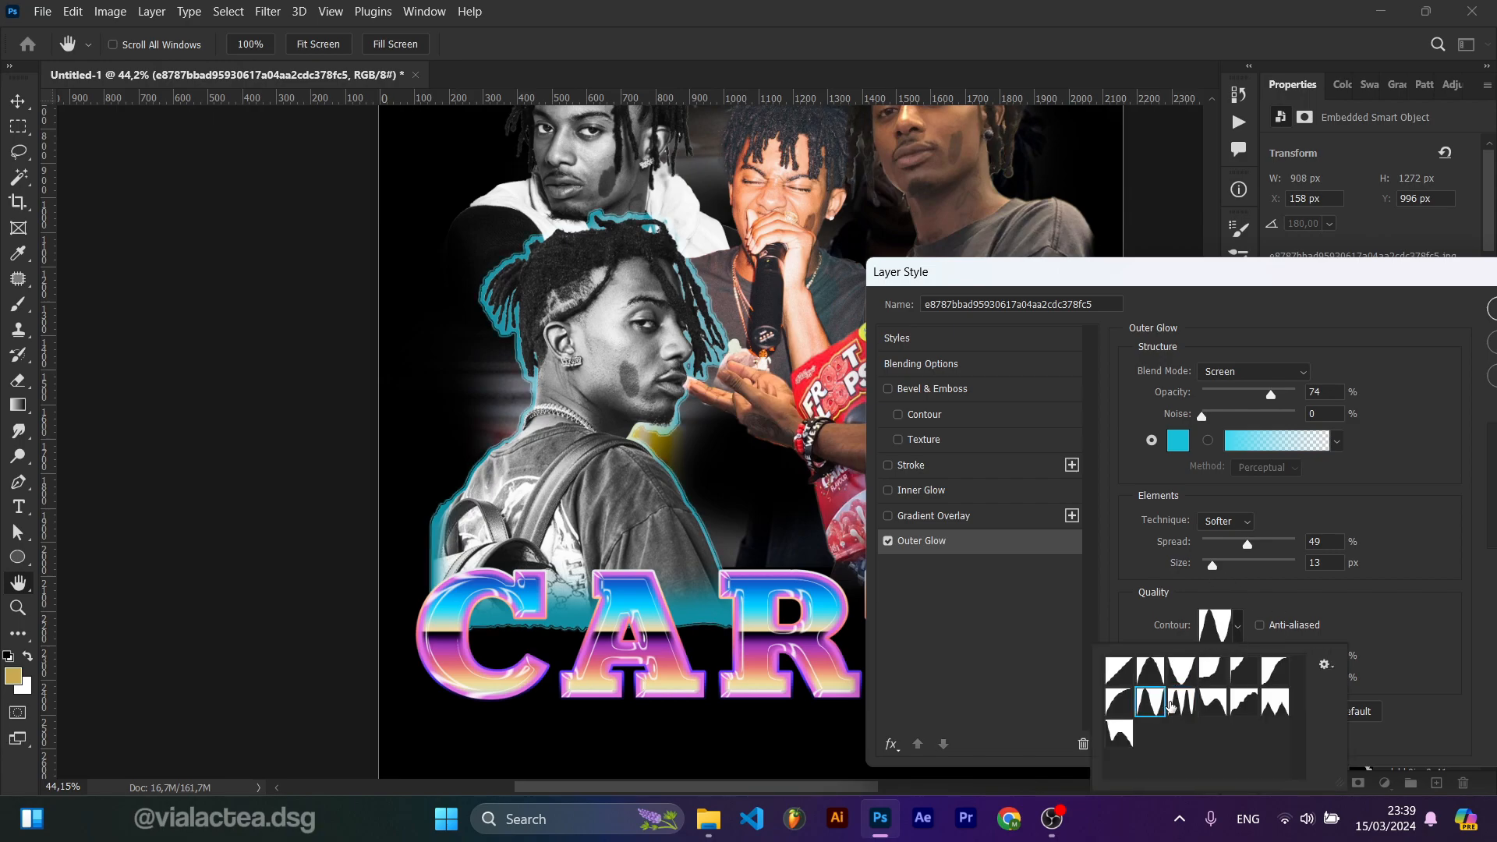
left_click(1183, 675)
left_click(1327, 613)
left_click(1239, 626)
left_click(1361, 612)
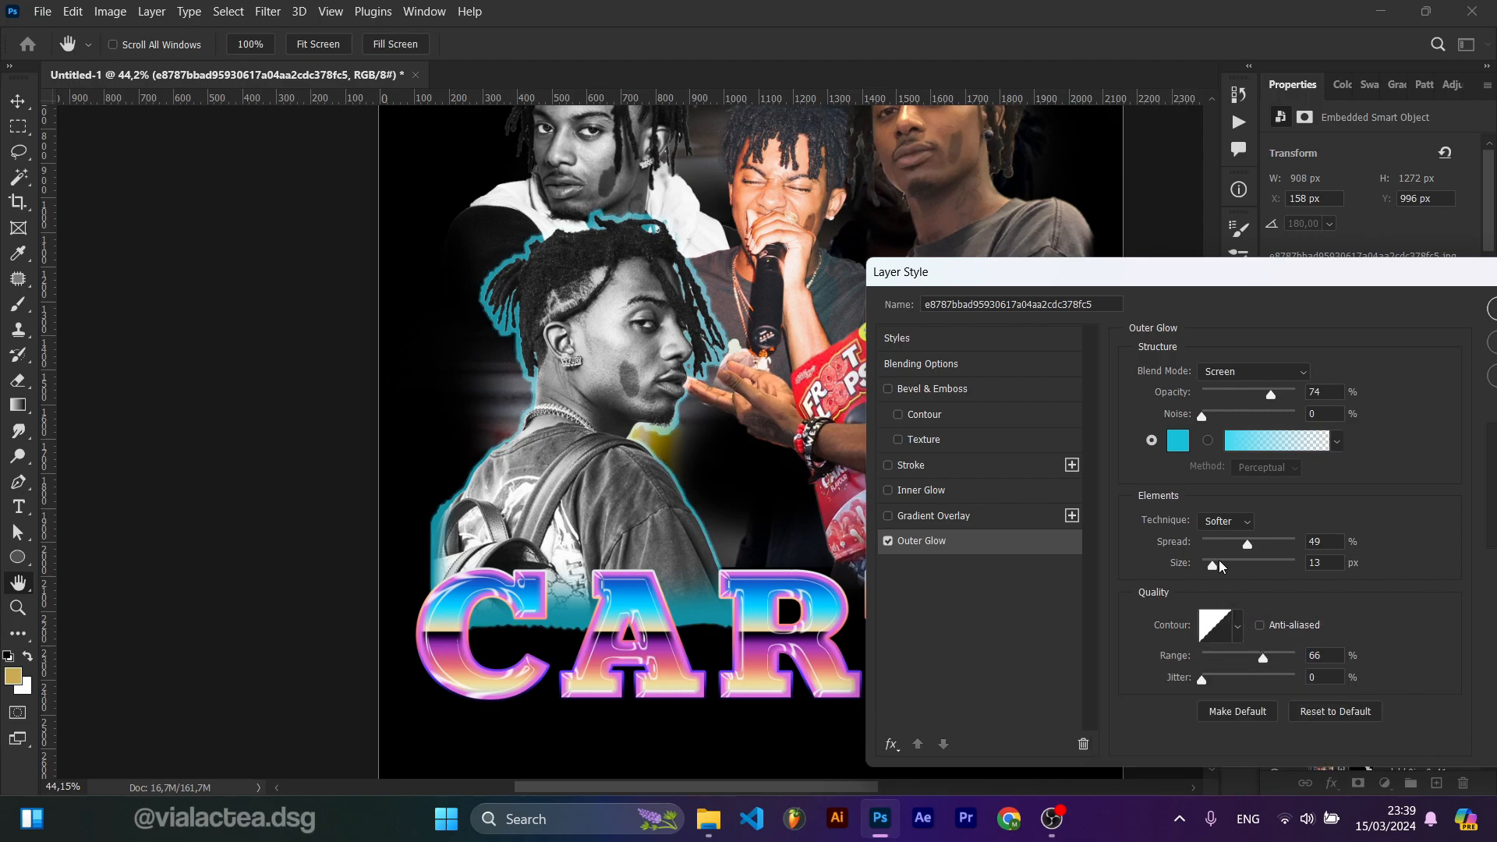
Step: Set the Outer Glow spread to 8%, size to 57 px and range to 80%, then confirm the layer style
left_click_drag(1244, 546, 1224, 570)
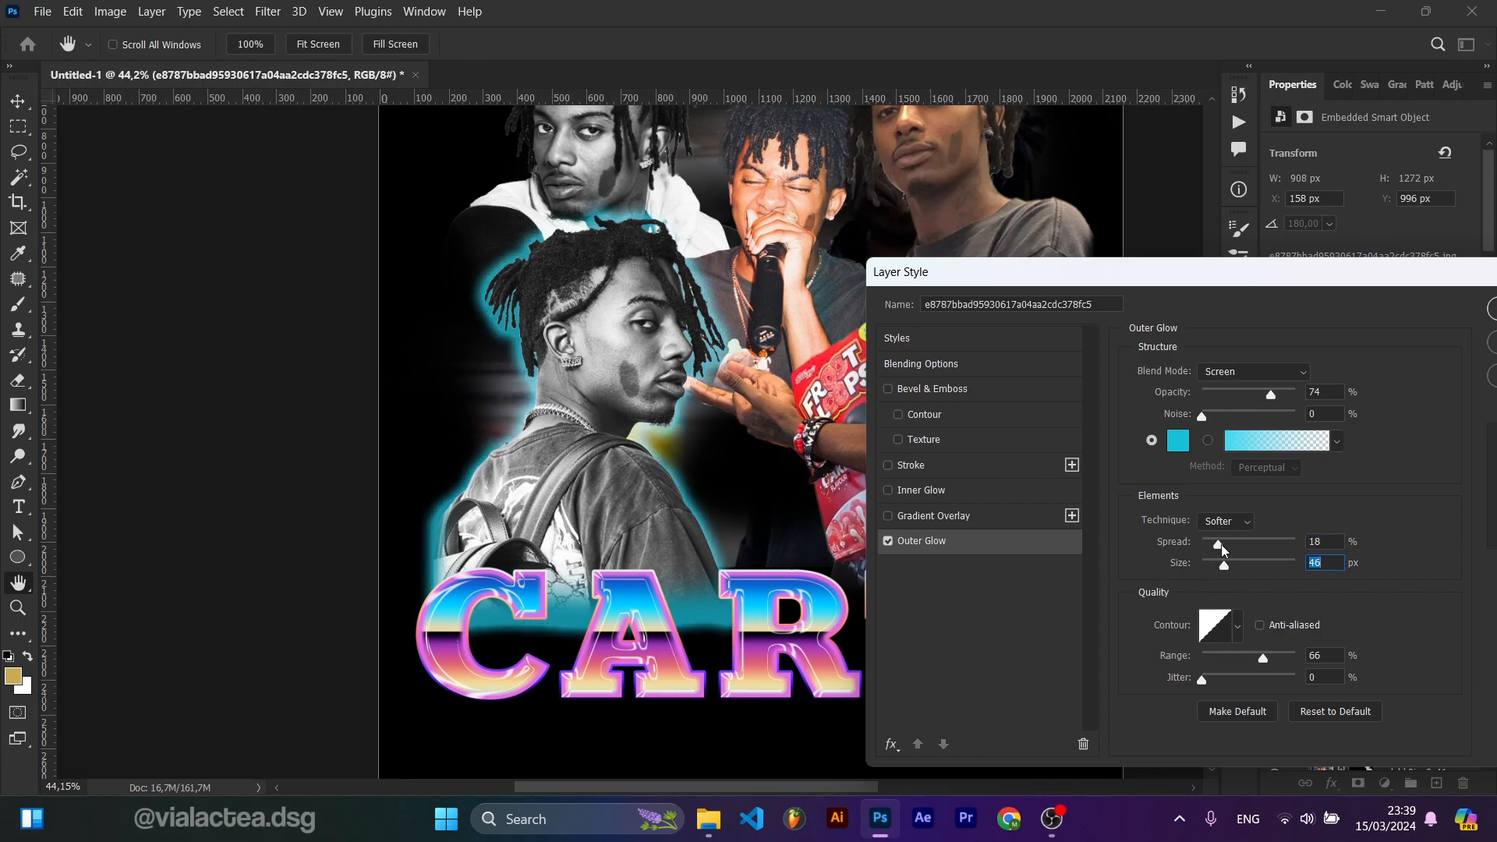
left_click_drag(1227, 567, 1230, 565)
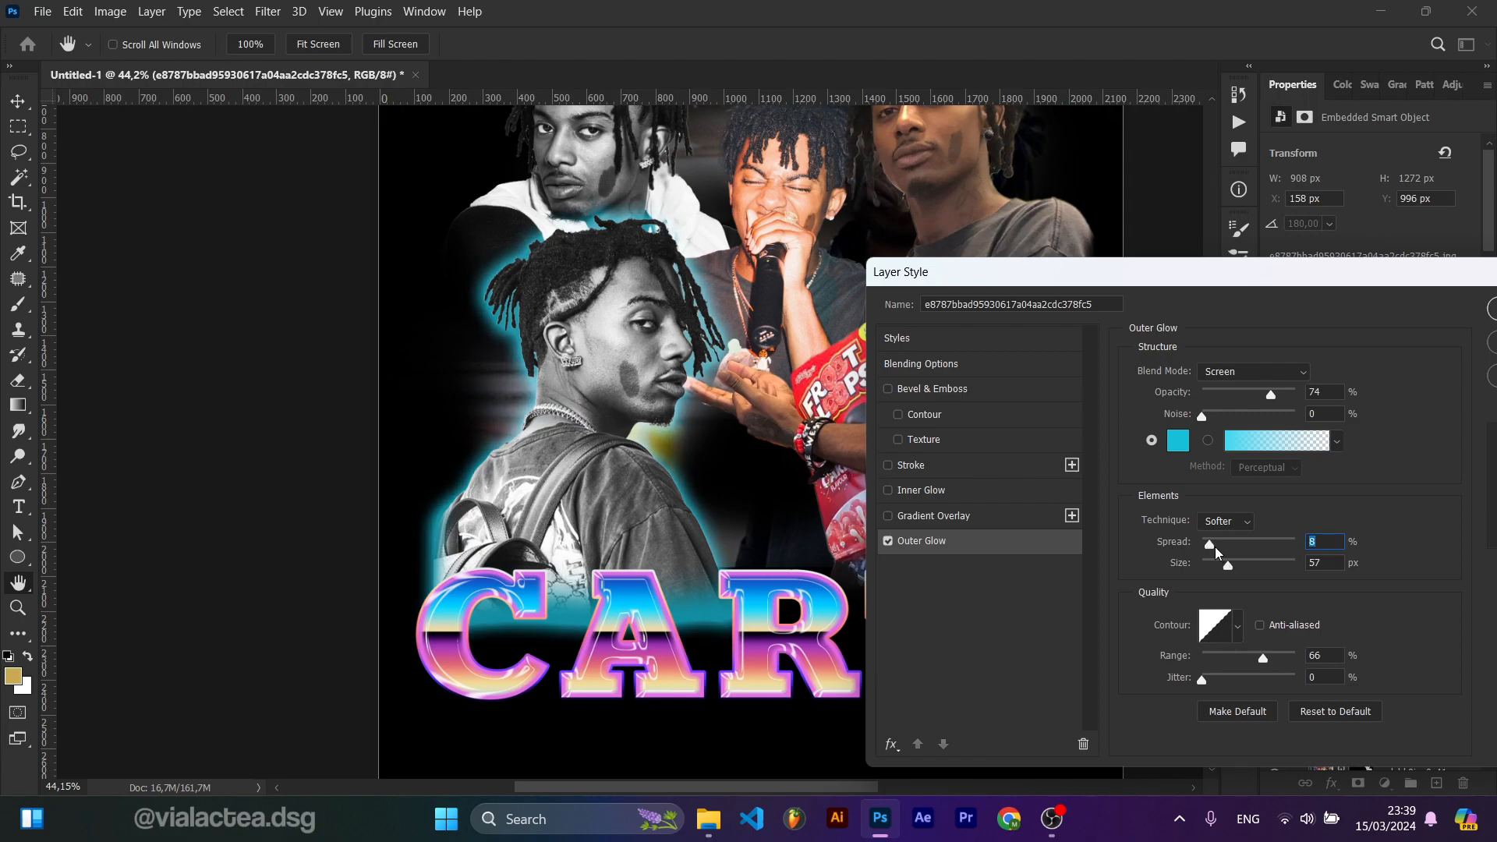
left_click_drag(1262, 660, 1283, 661)
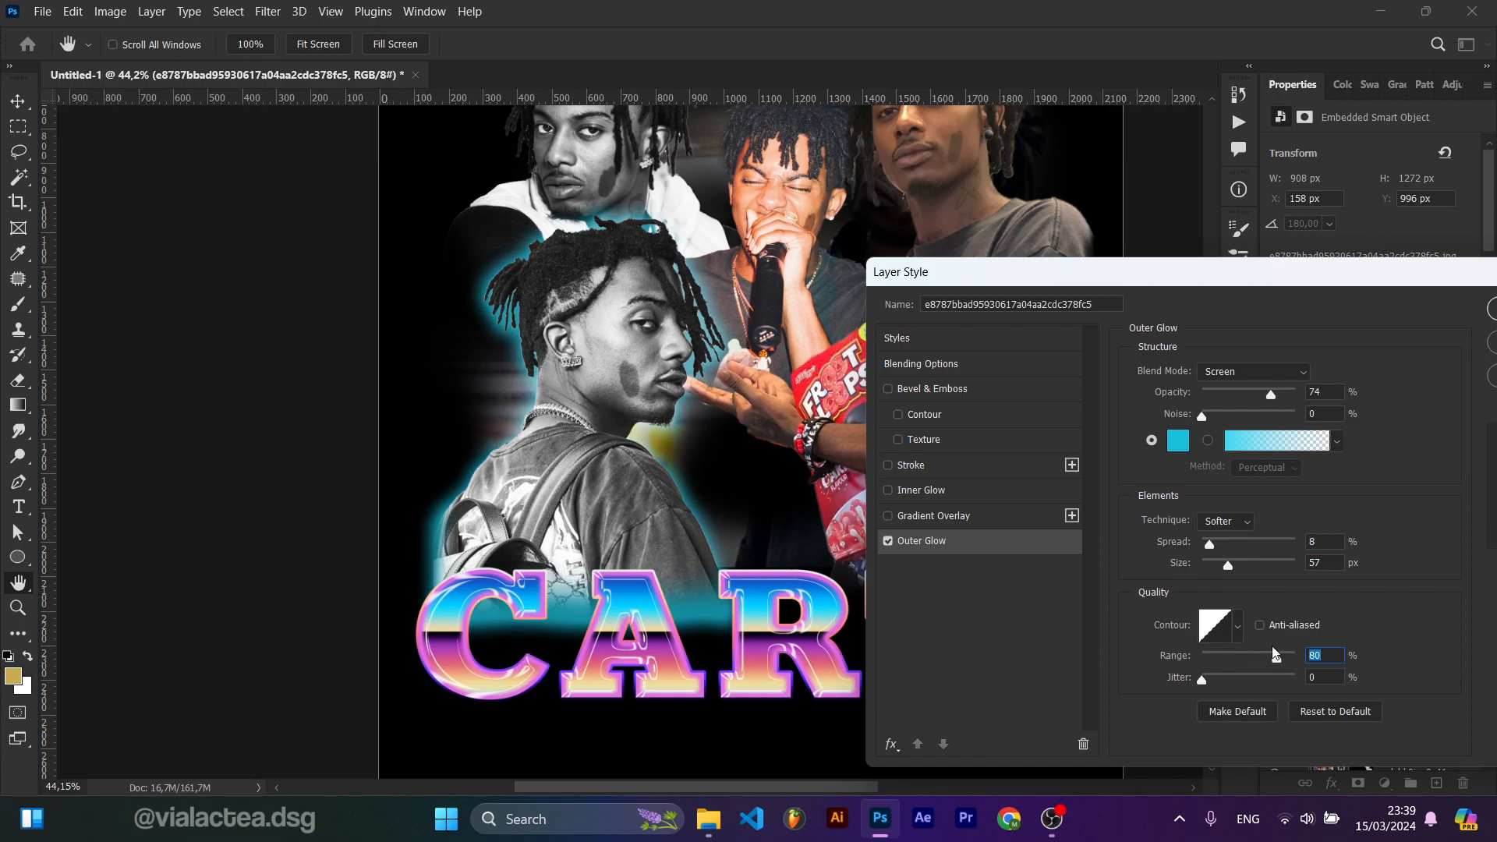
left_click_drag(1288, 279, 1147, 332)
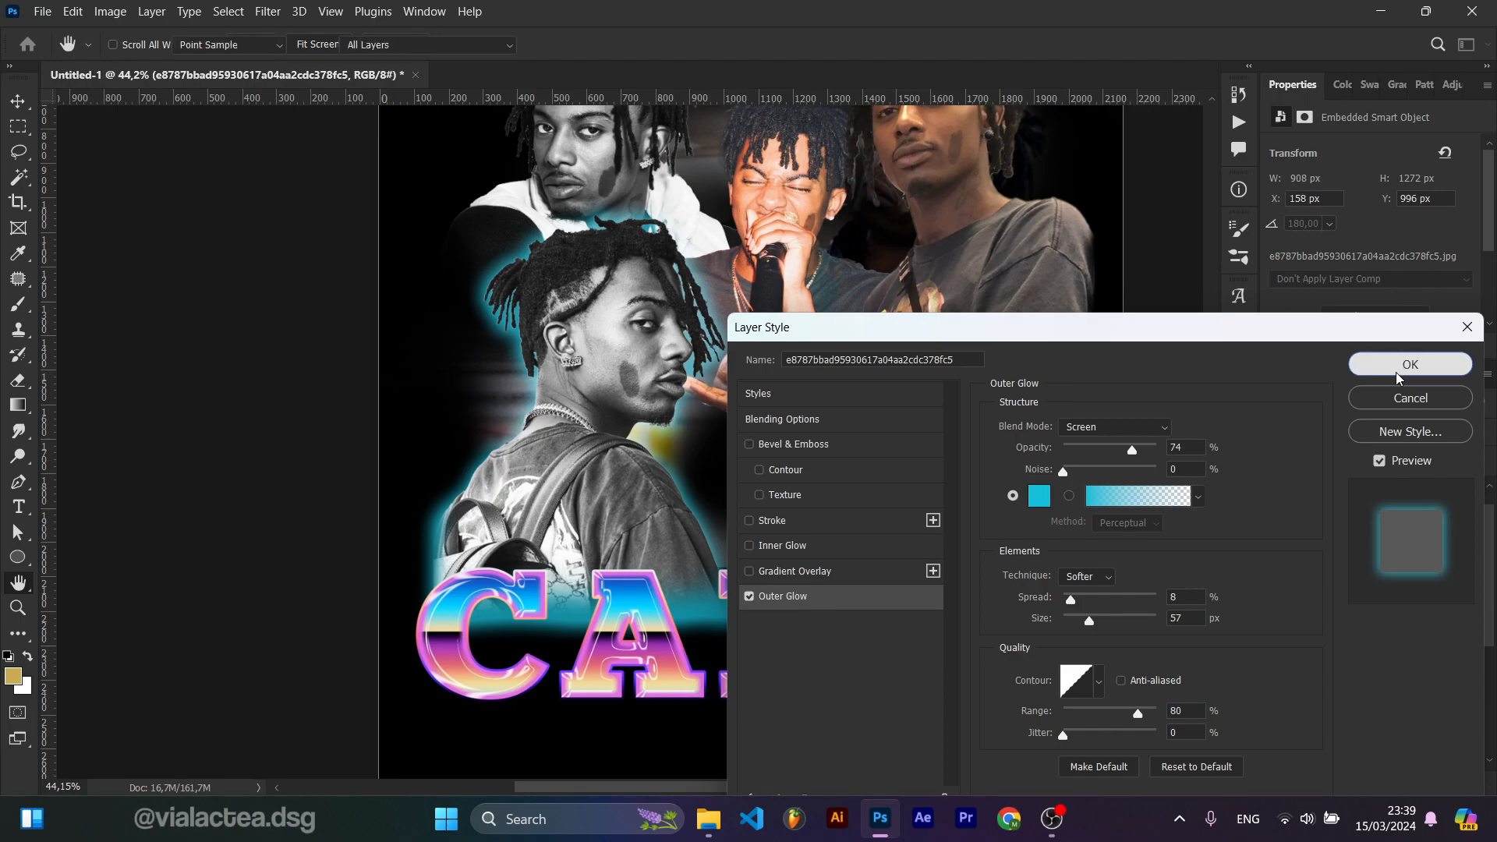
left_click(1409, 361)
Step: Paint on the e8787bb...378fc5 photo's layer mask near the lower left and switch to the Hard Round Pressure Size brush
left_click(1176, 508)
scroll(775, 573, "down", 6)
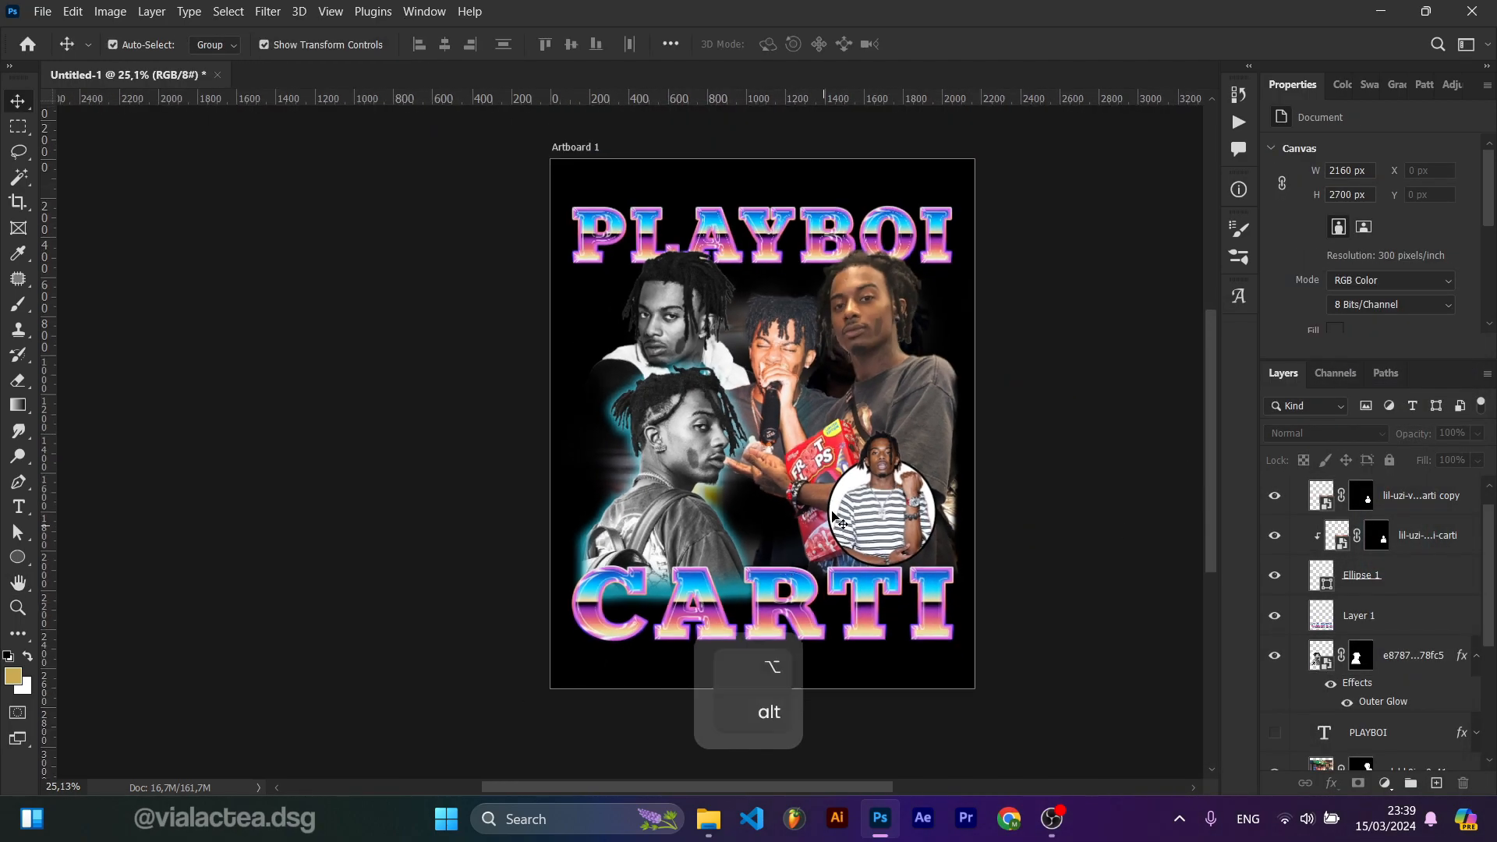
left_click_drag(860, 486, 741, 549)
scroll(632, 568, "up", 5)
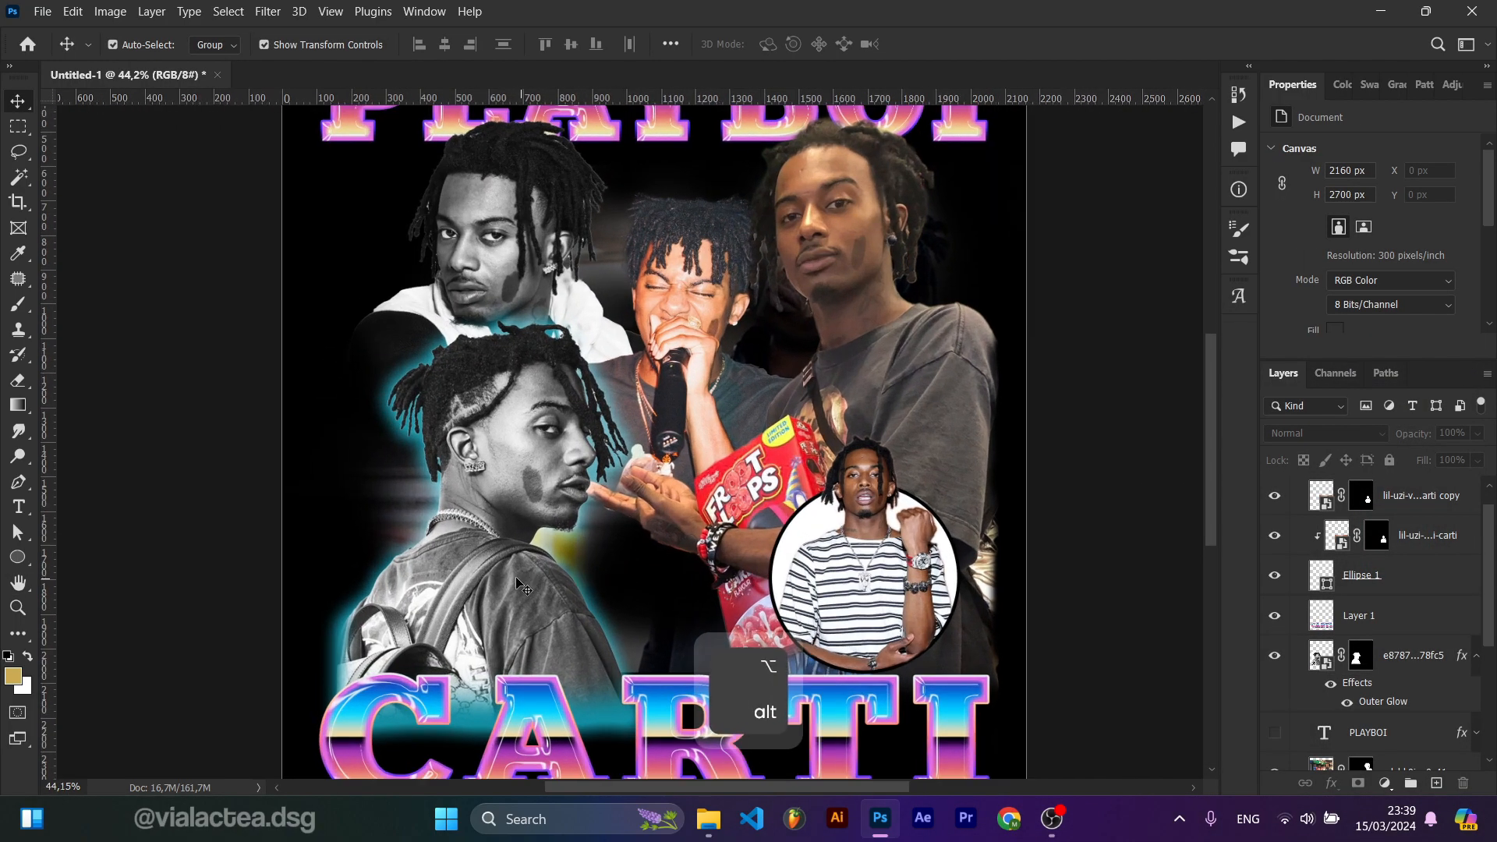
left_click(1270, 678)
left_click(1370, 667)
key("b")
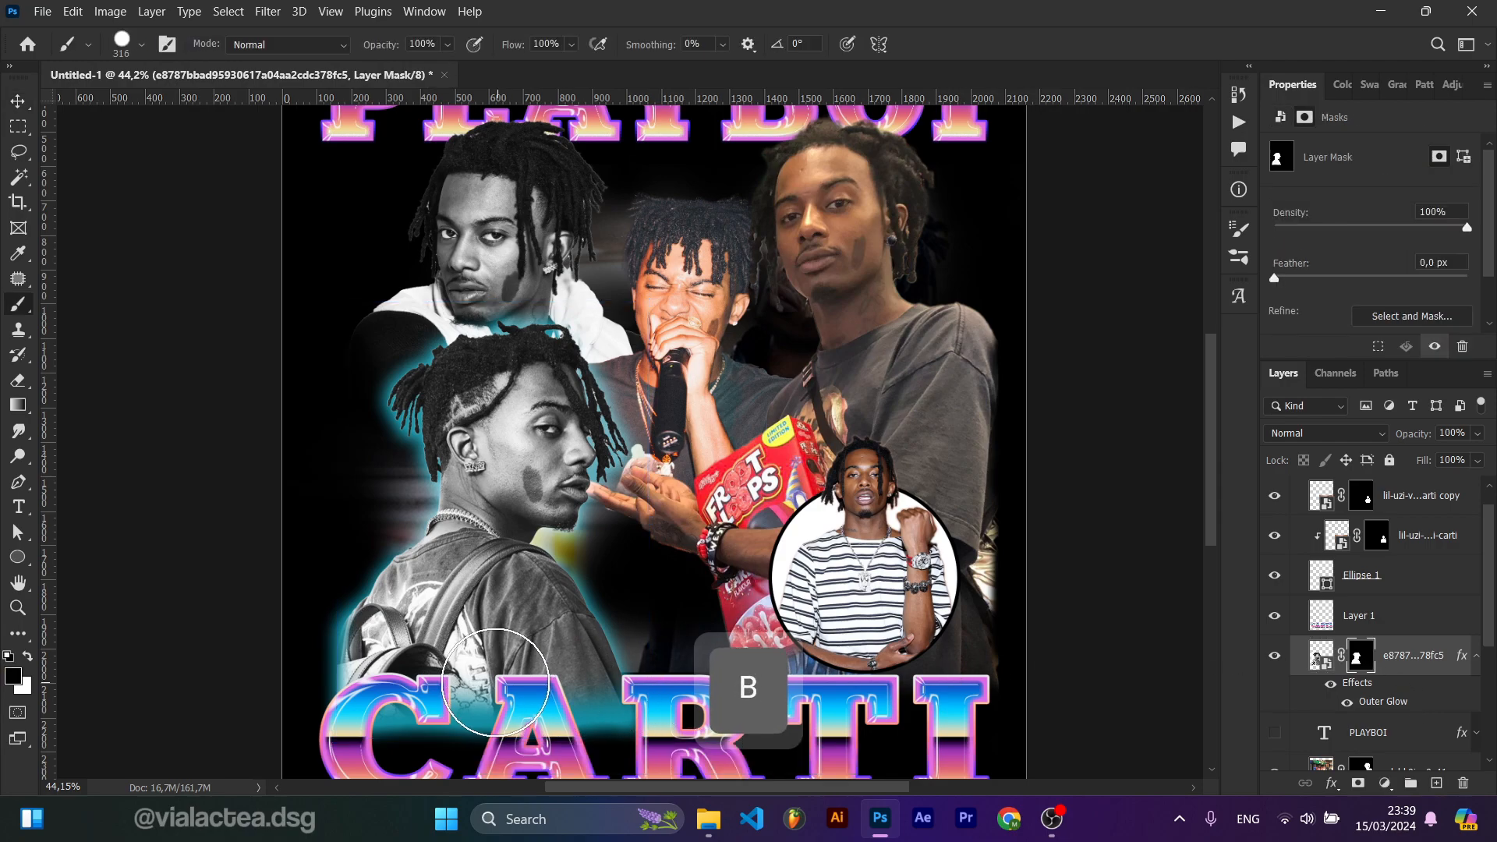
left_click_drag(521, 741, 552, 616)
right_click(551, 616)
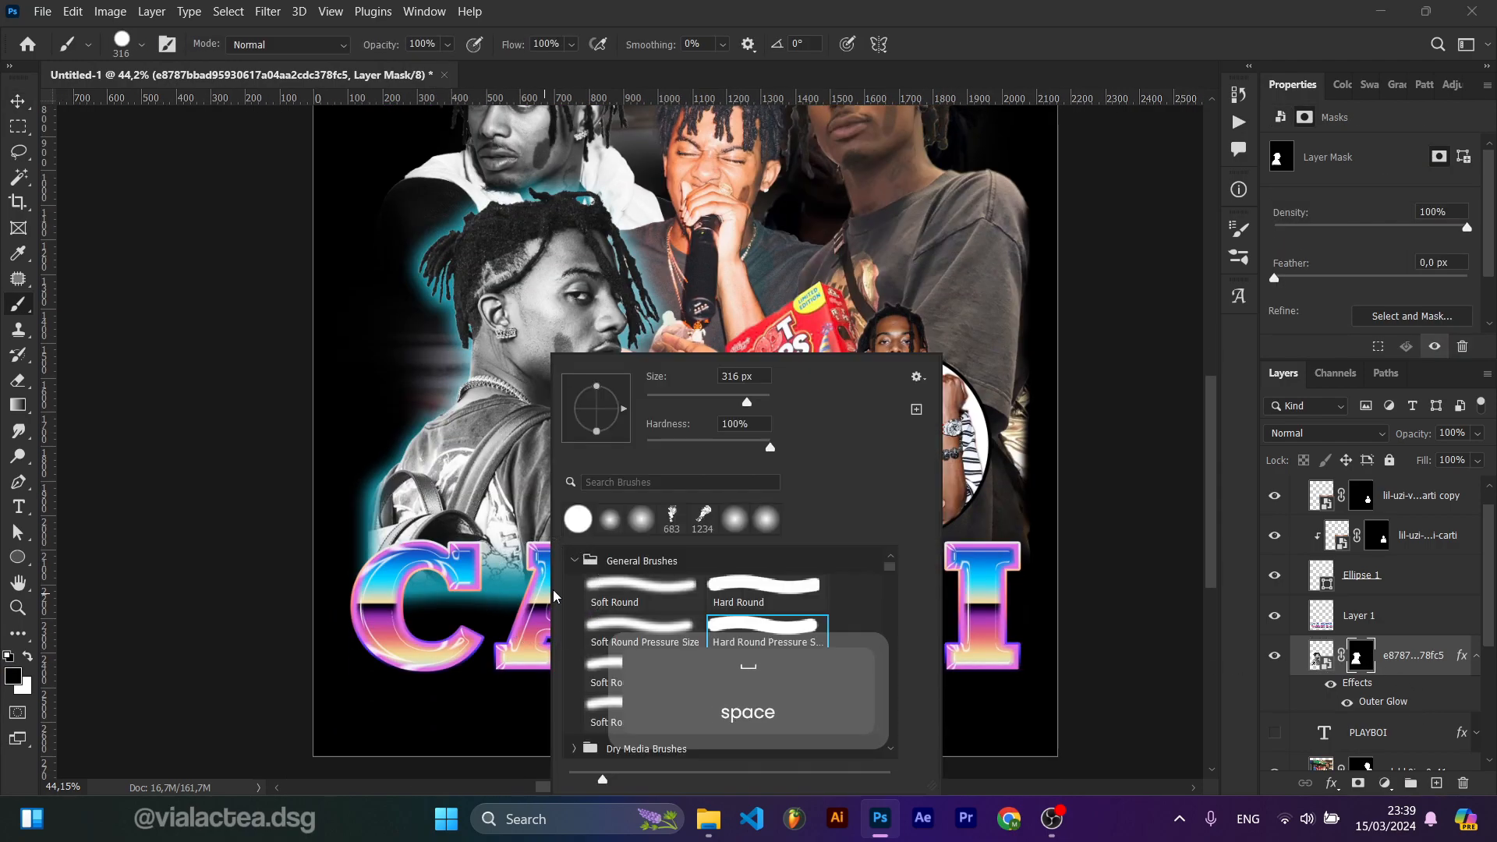
left_click(644, 631)
left_click(419, 662)
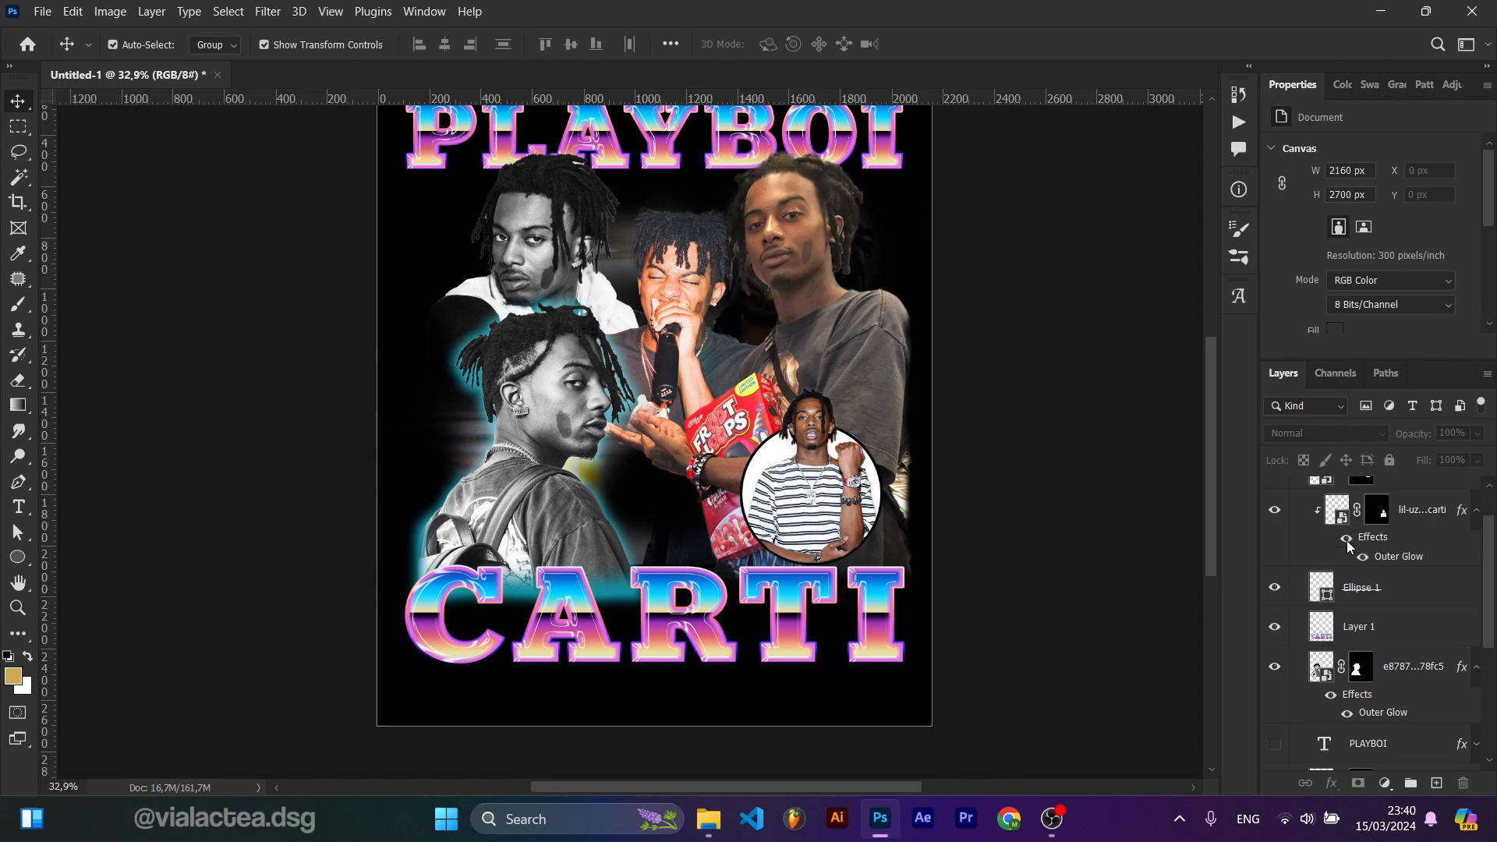
Step: Copy the Outer Glow effect onto the Ellipse 1 layer and the lil-uzi...carti copy layer
key("space")
scroll(1331, 538, "up", 2)
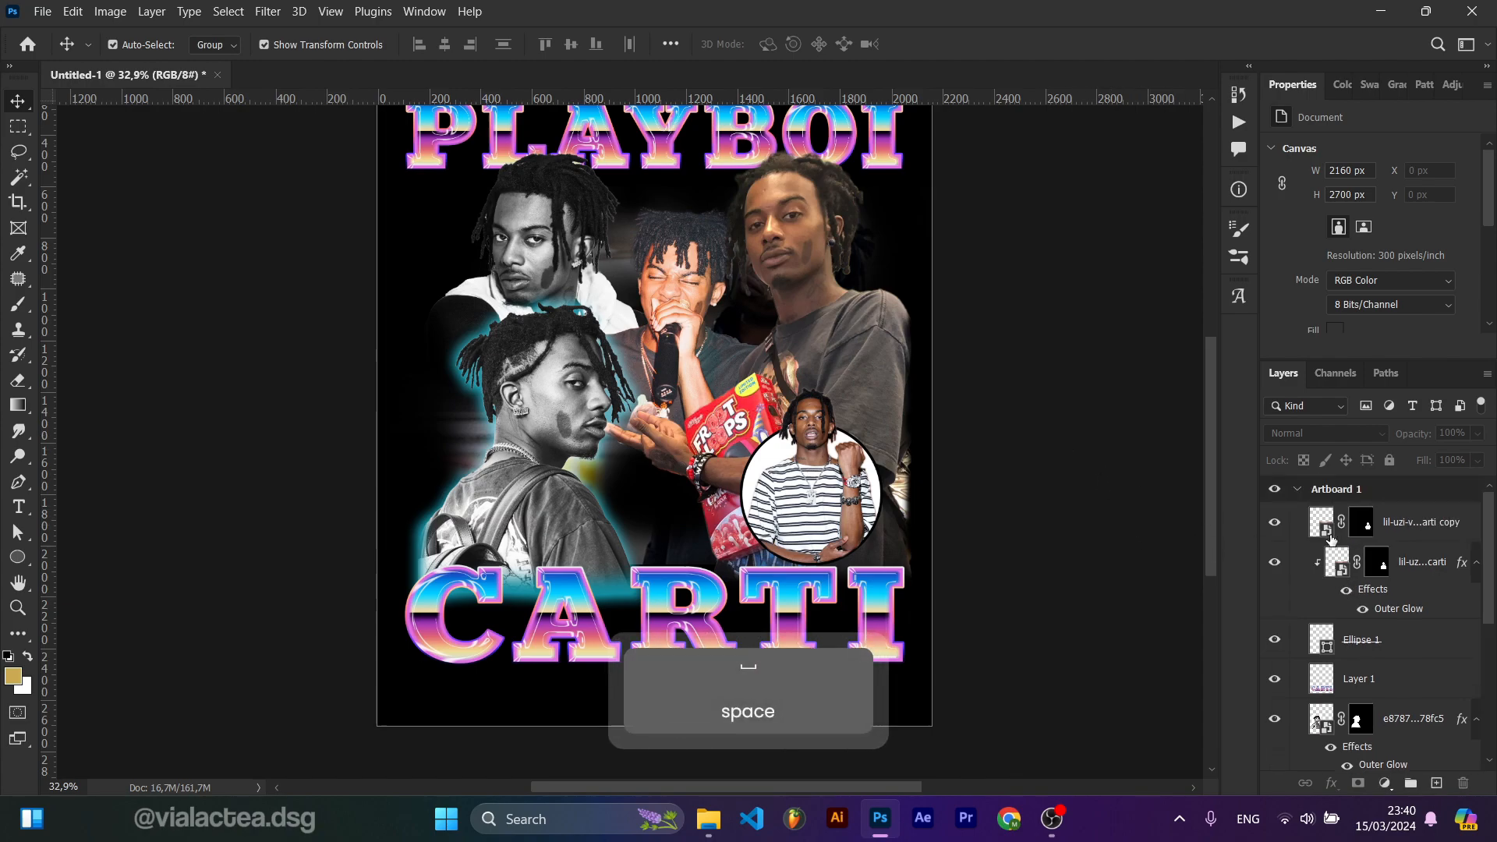
left_click_drag(1393, 597, 1403, 521)
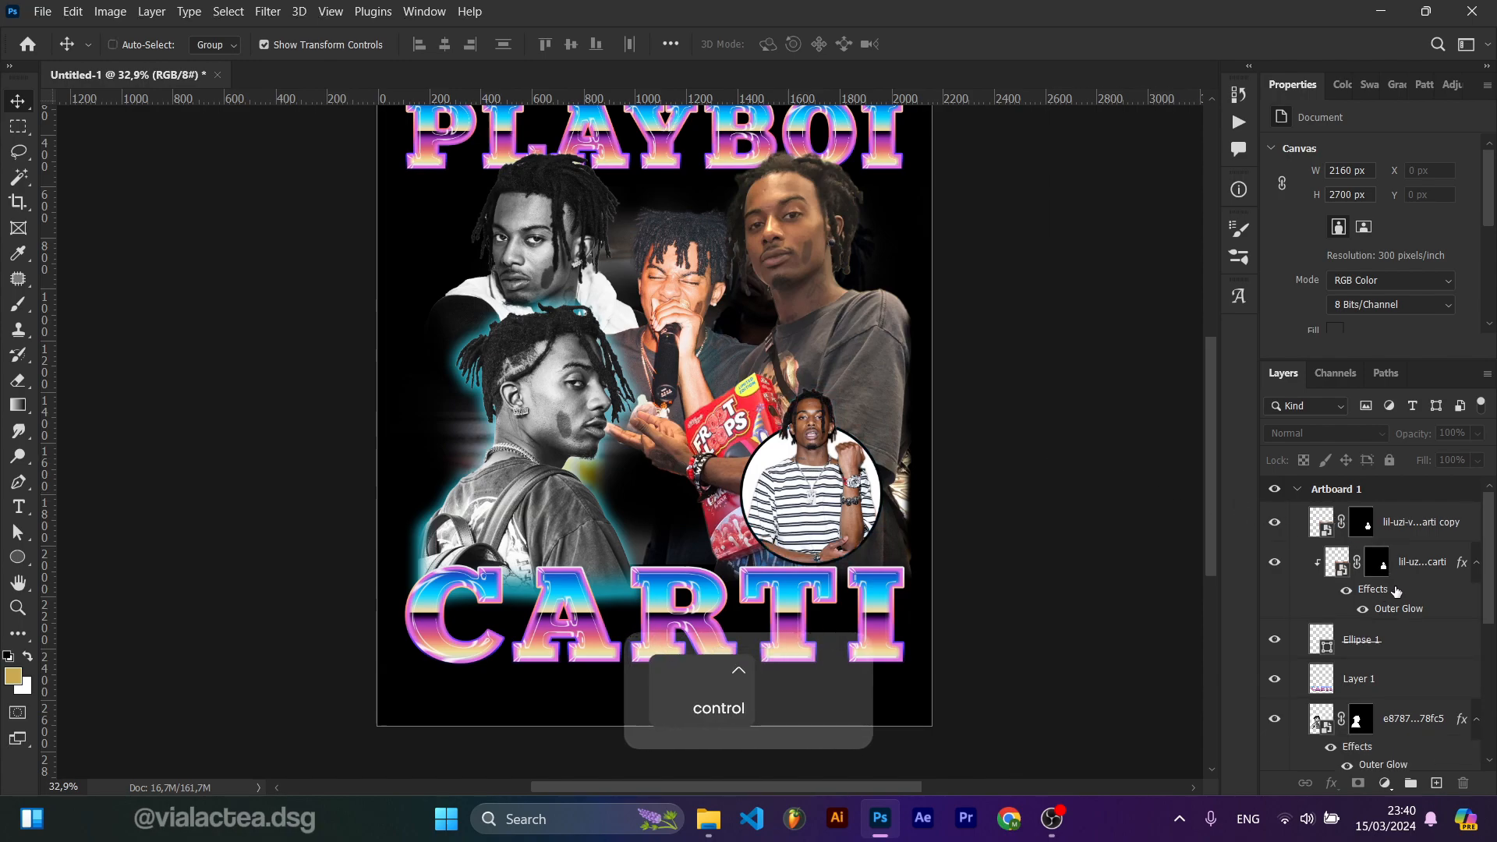
key("ctrl+z")
left_click_drag(1403, 606, 1333, 641)
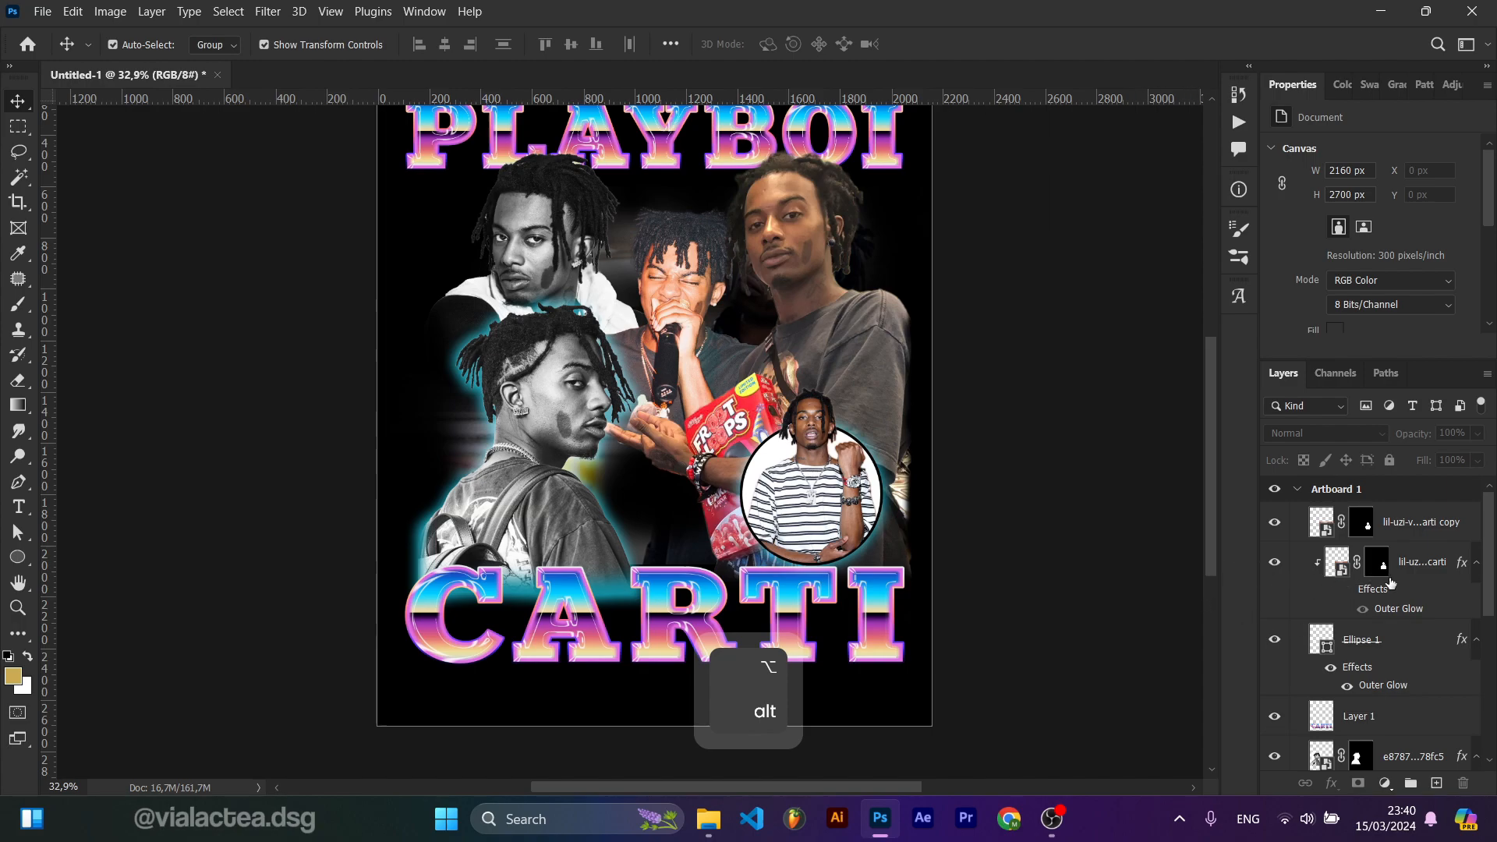
left_click_drag(1403, 608, 1394, 527)
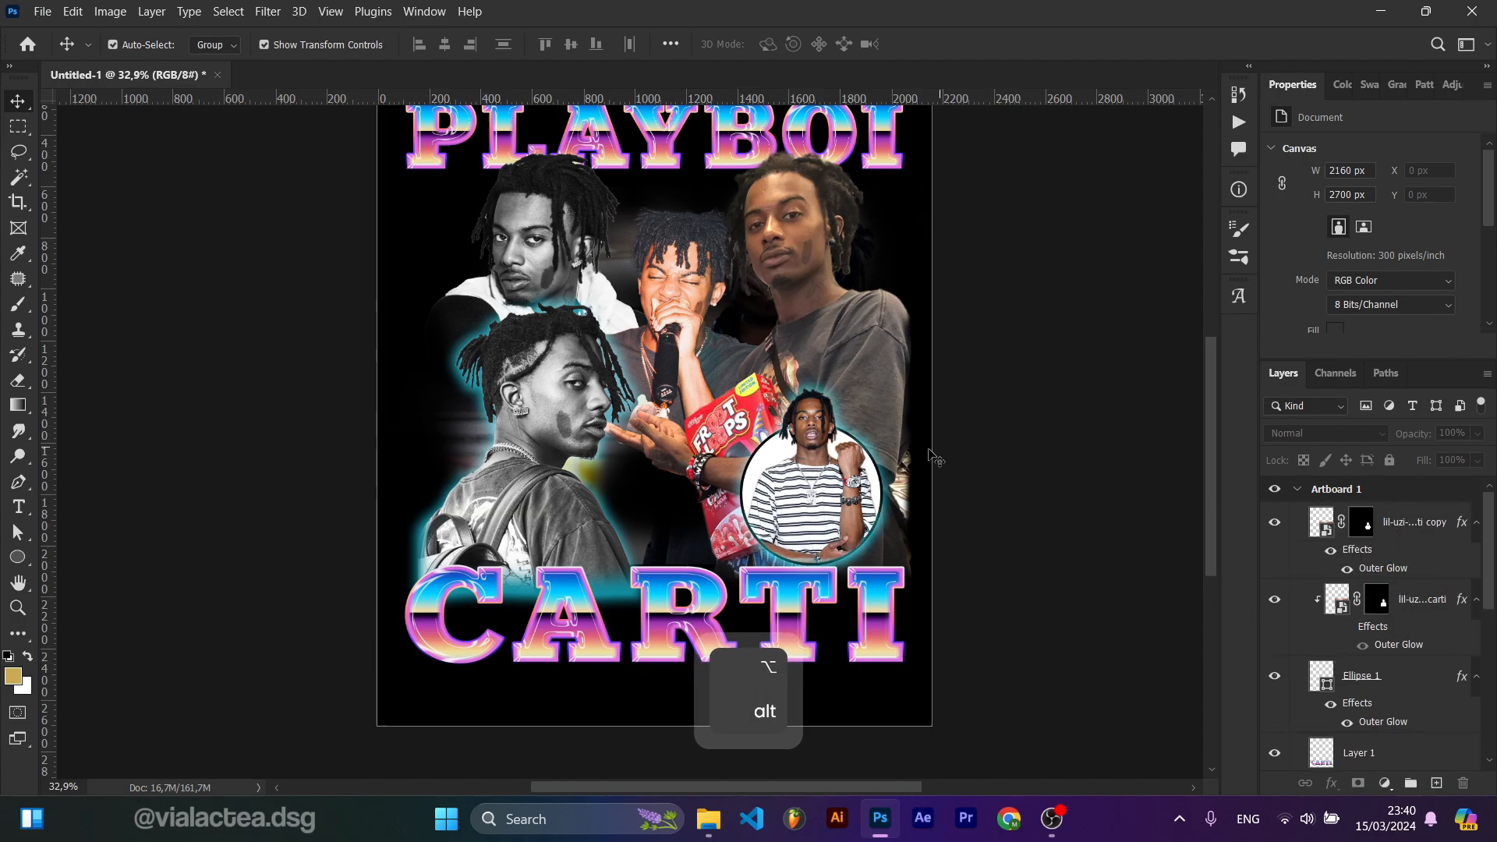
Step: Zoom in and out to inspect the glow around the circular portrait and the whole poster
scroll(848, 485, "up", 6)
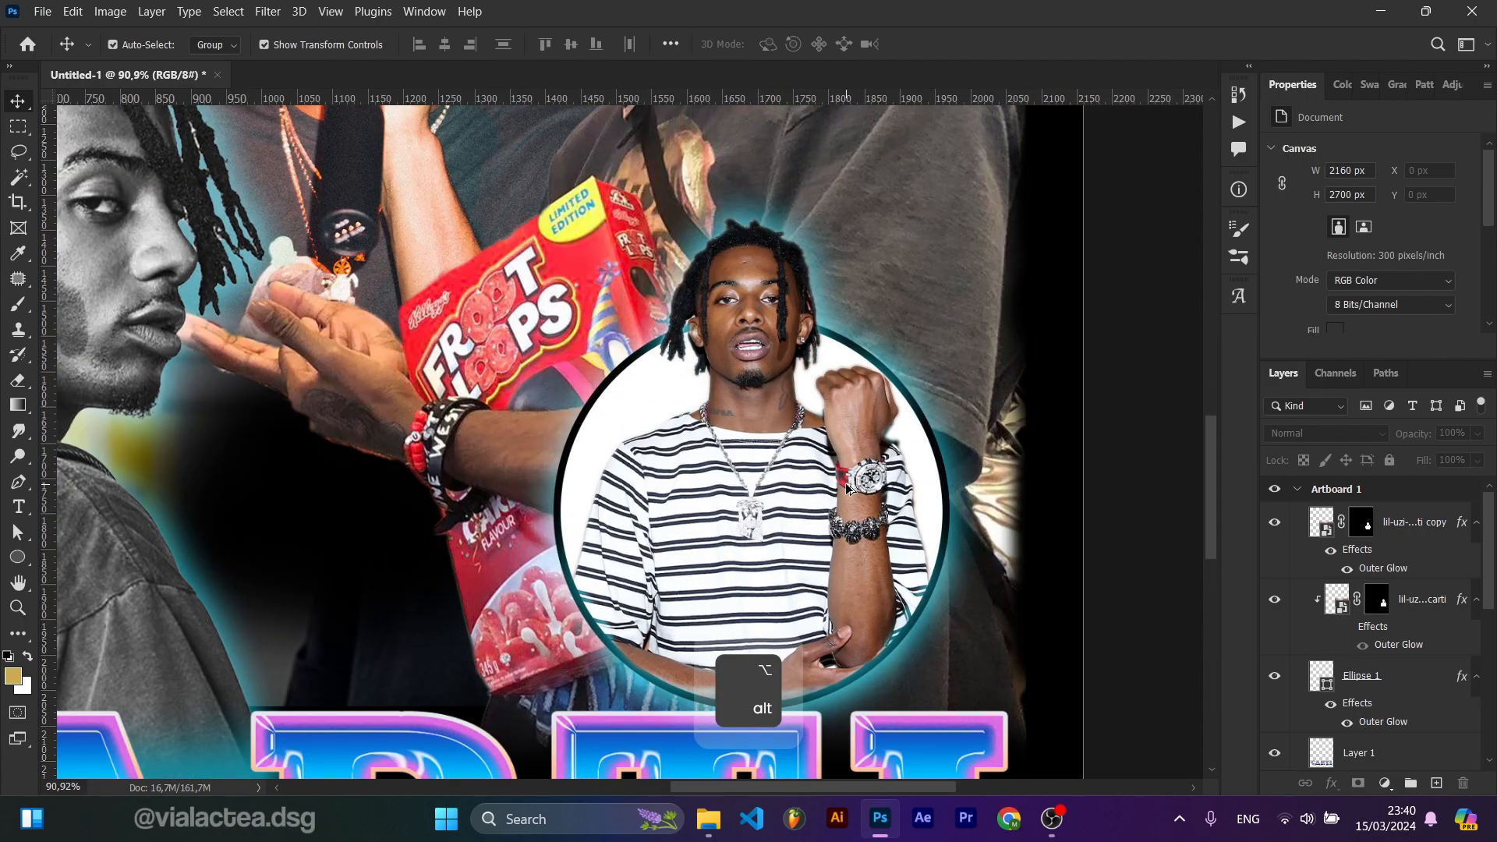
scroll(845, 483, "down", 5)
scroll(666, 581, "up", 3)
scroll(701, 562, "down", 2)
scroll(704, 564, "down", 2)
scroll(994, 413, "down", 2)
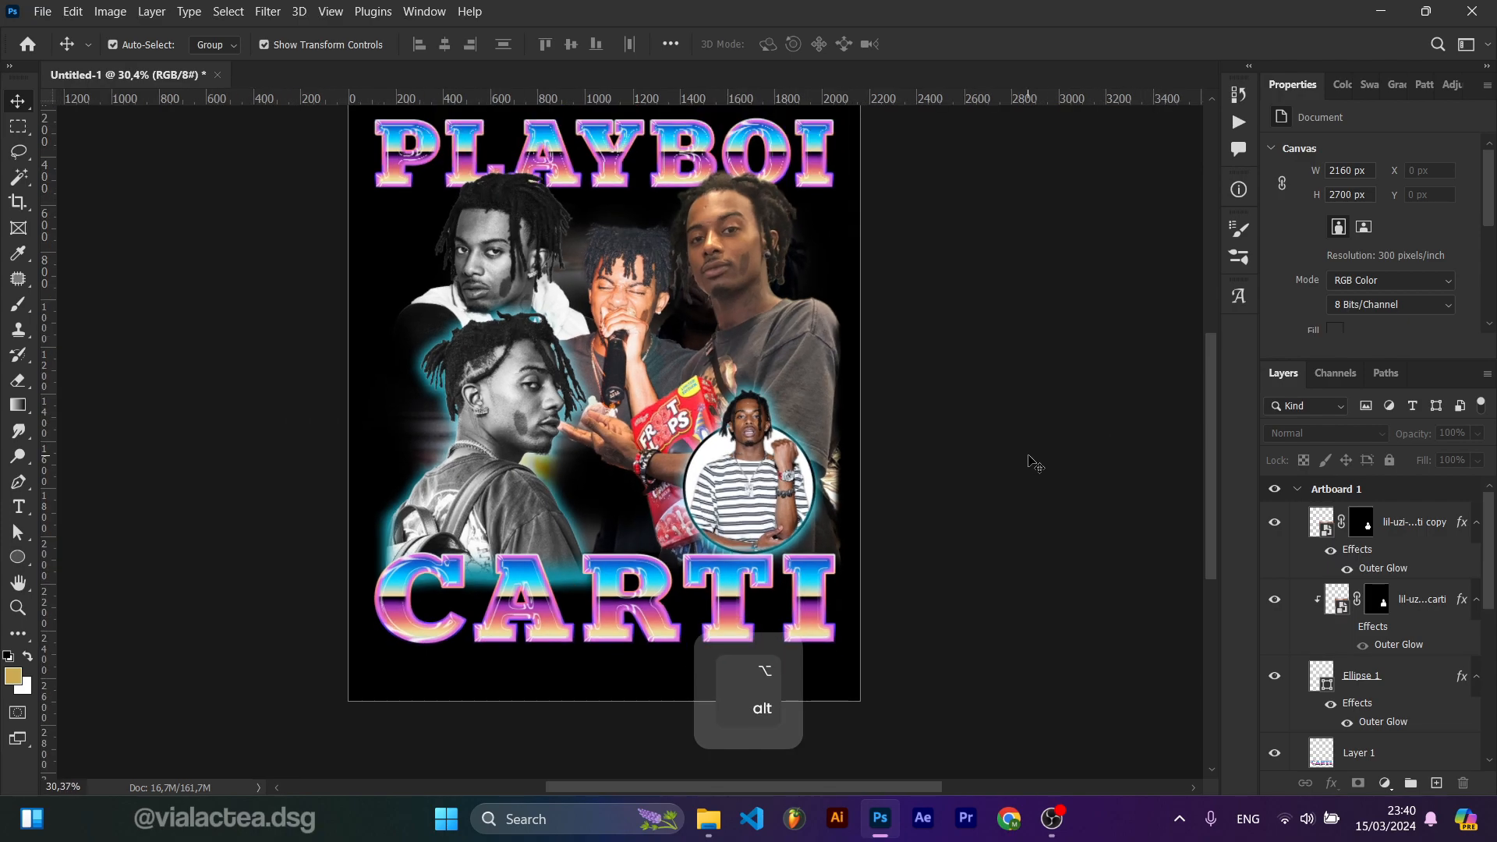
scroll(1035, 463, "up", 1)
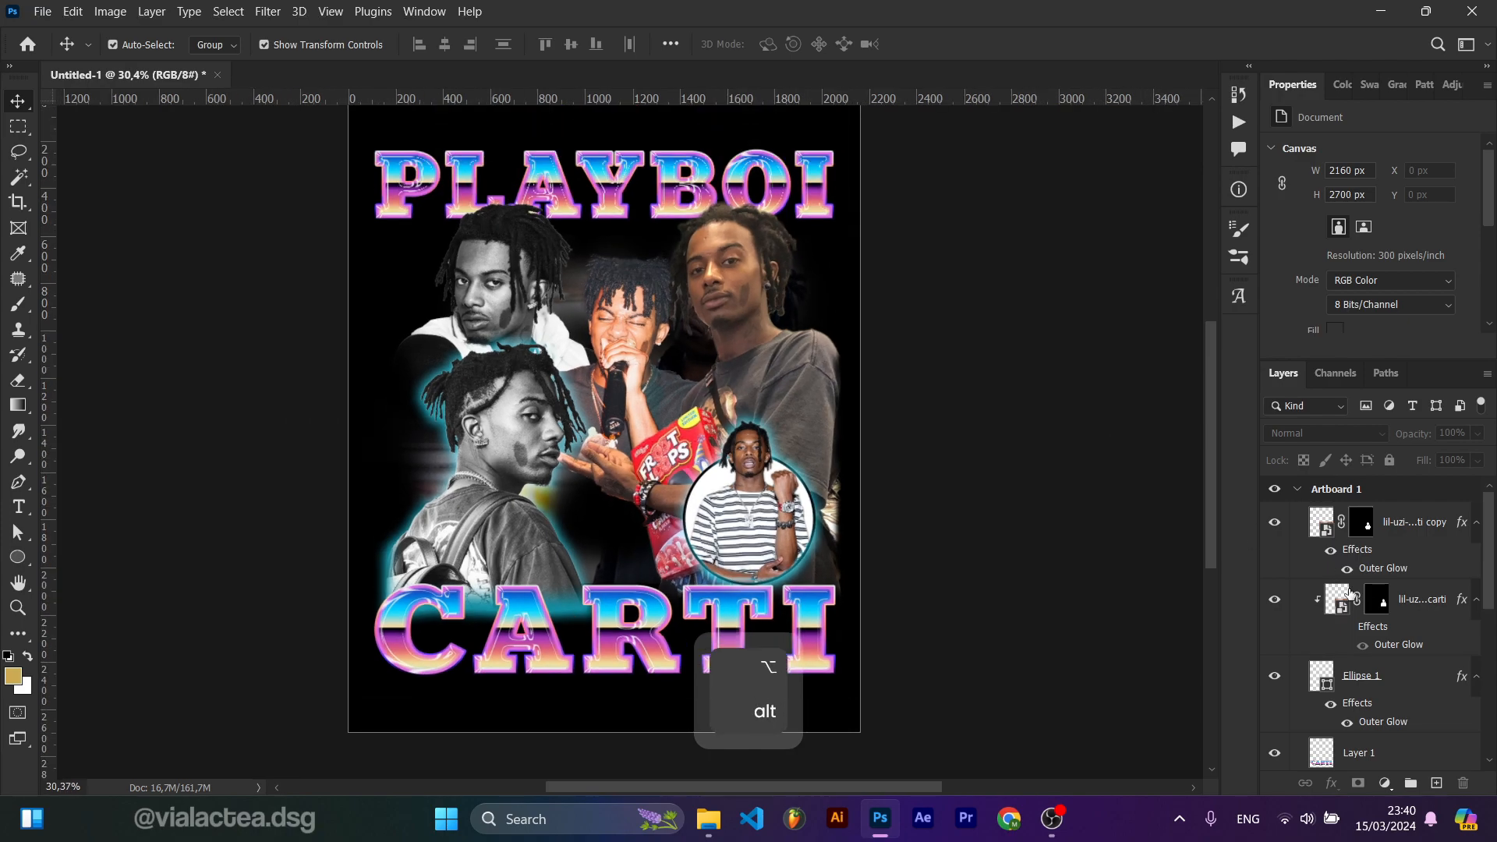
Step: Copy the Outer Glow effect onto the playboi-carti-1088977 photo layer
scroll(1347, 593, "down", 5)
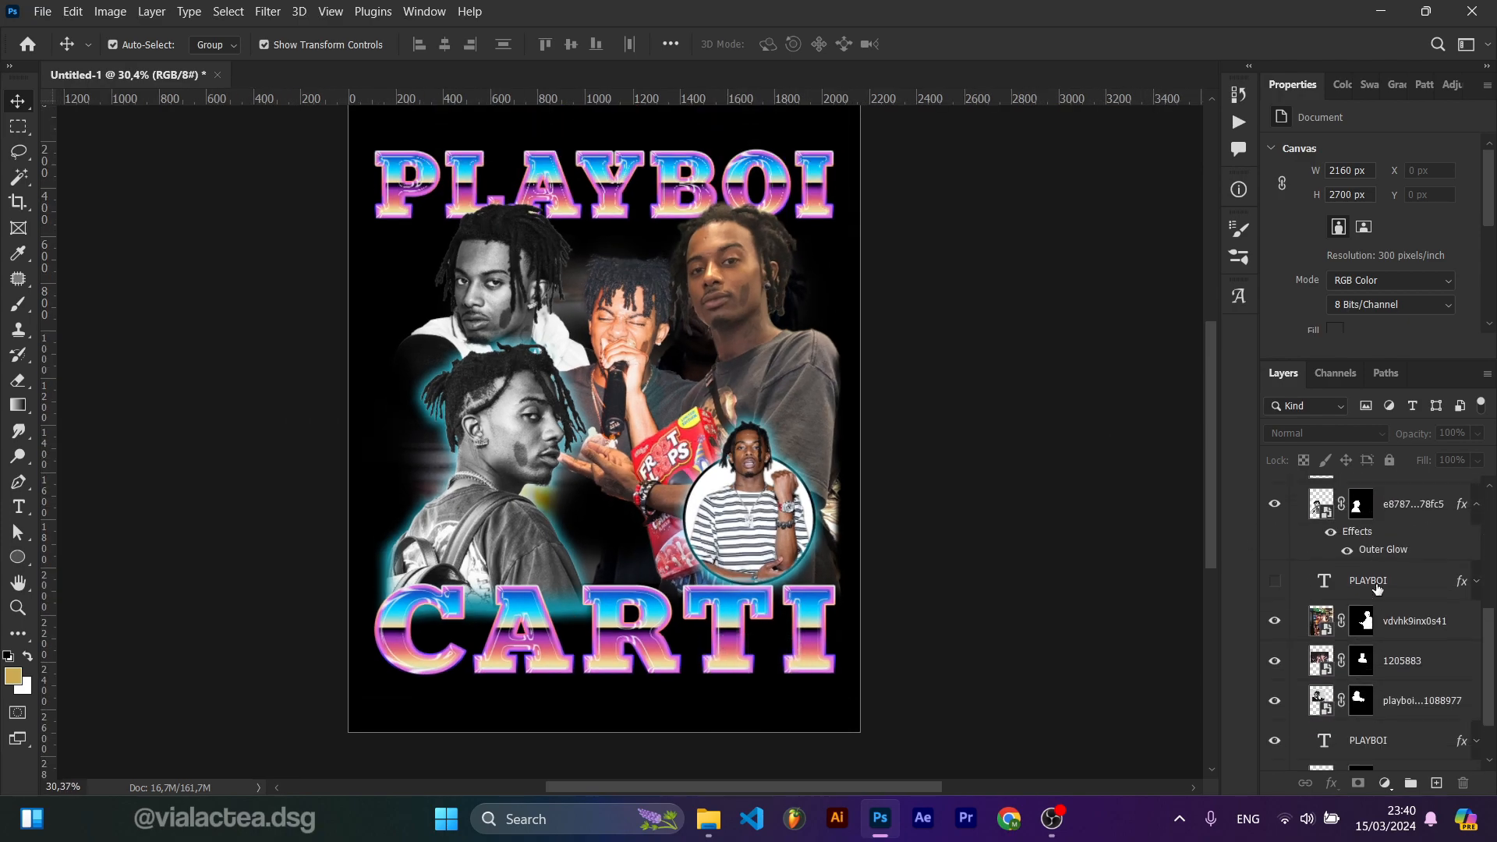
left_click_drag(1391, 531, 1392, 641)
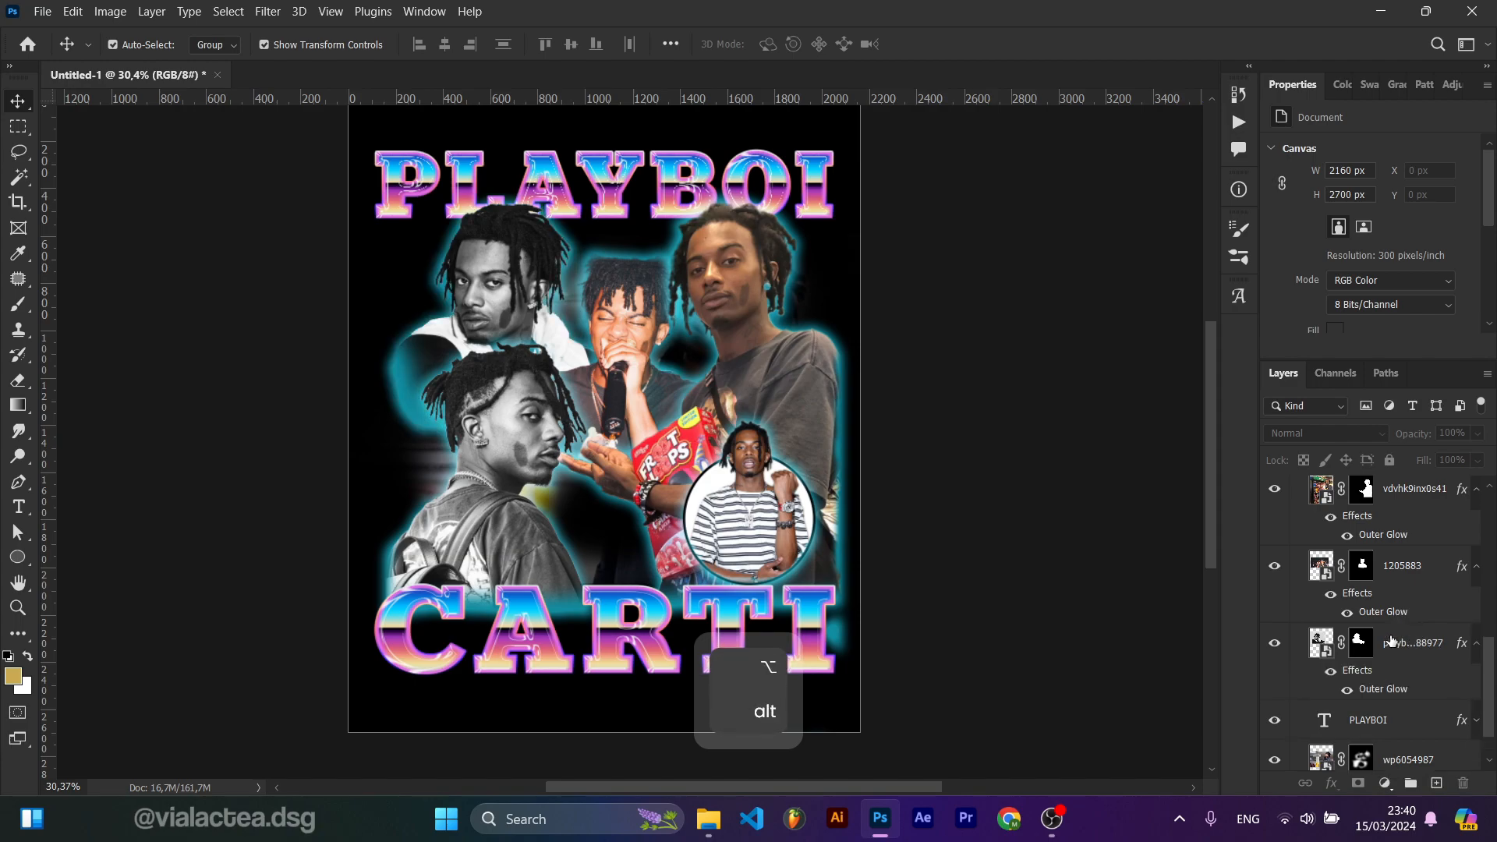
Step: Paint on the playboi-carti-1088977 photo's mask near the left edge, undoing the strokes and repainting in white
scroll(920, 436, "up", 6)
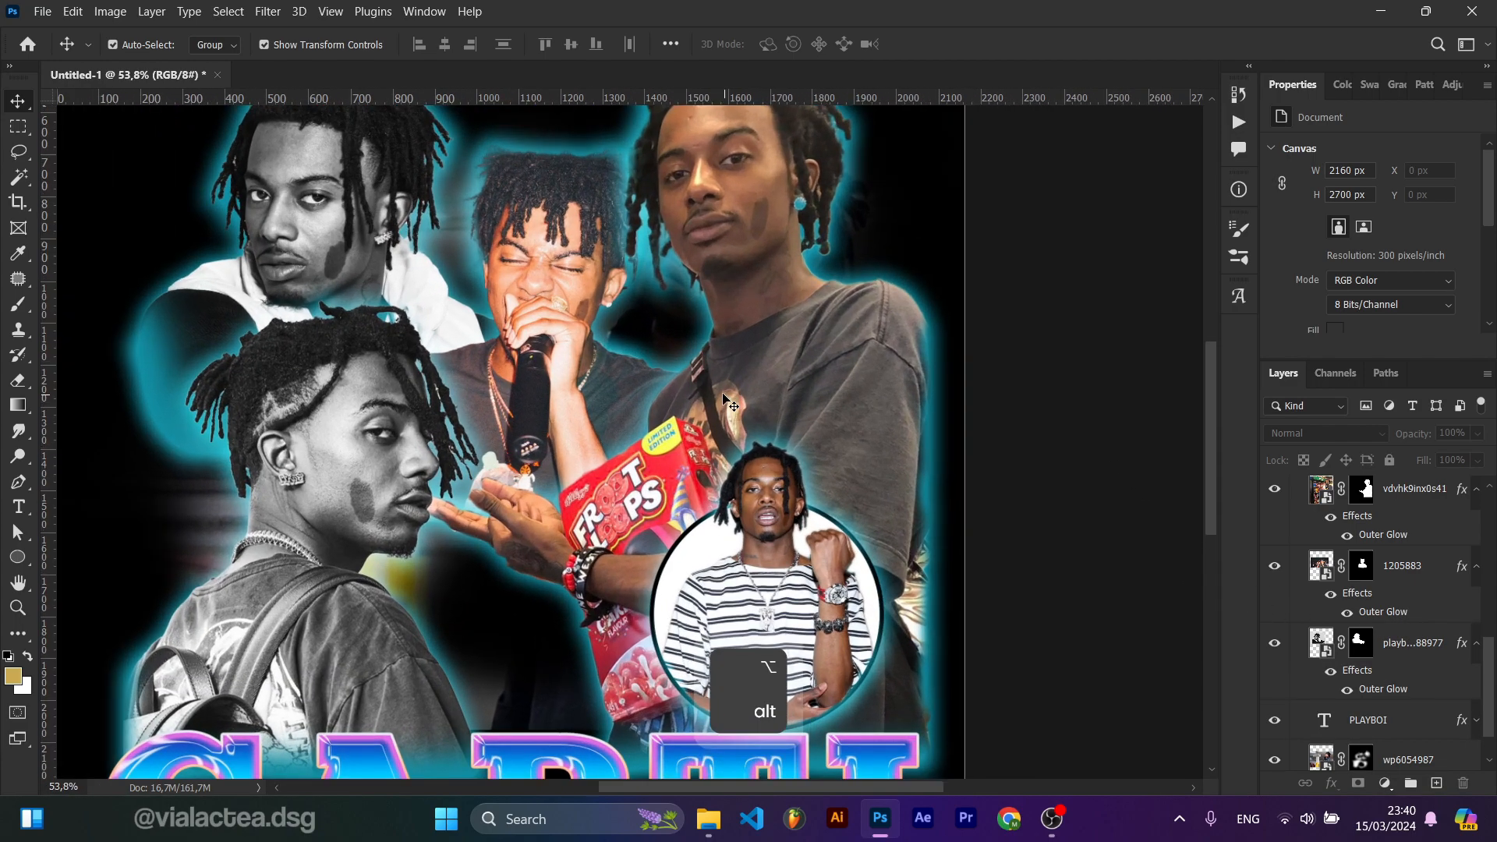
left_click_drag(724, 398, 917, 521)
left_click(548, 334)
left_click(1361, 643)
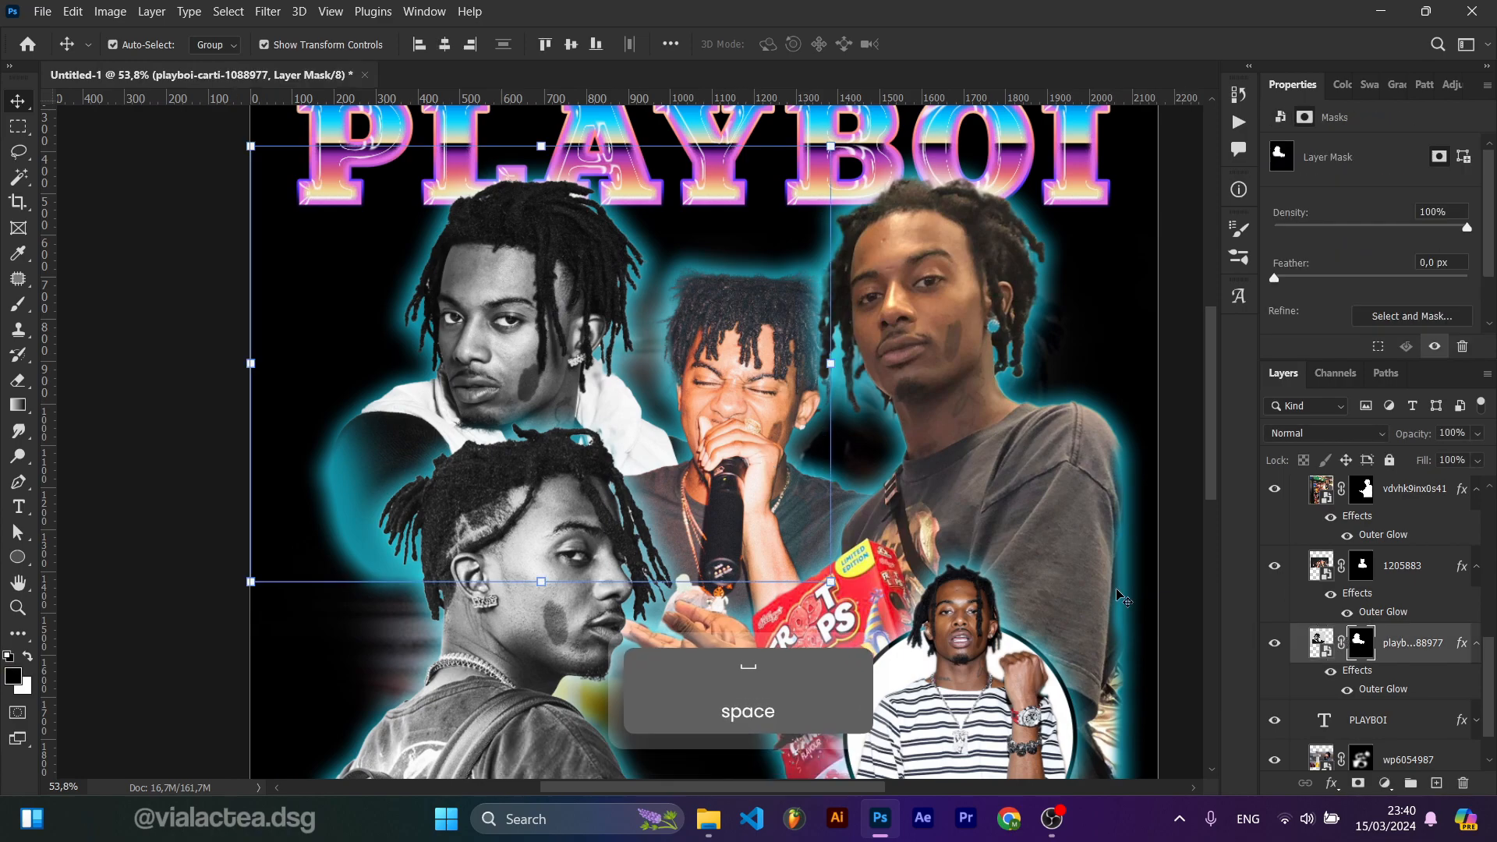
scroll(296, 436, "up", 2)
key("b")
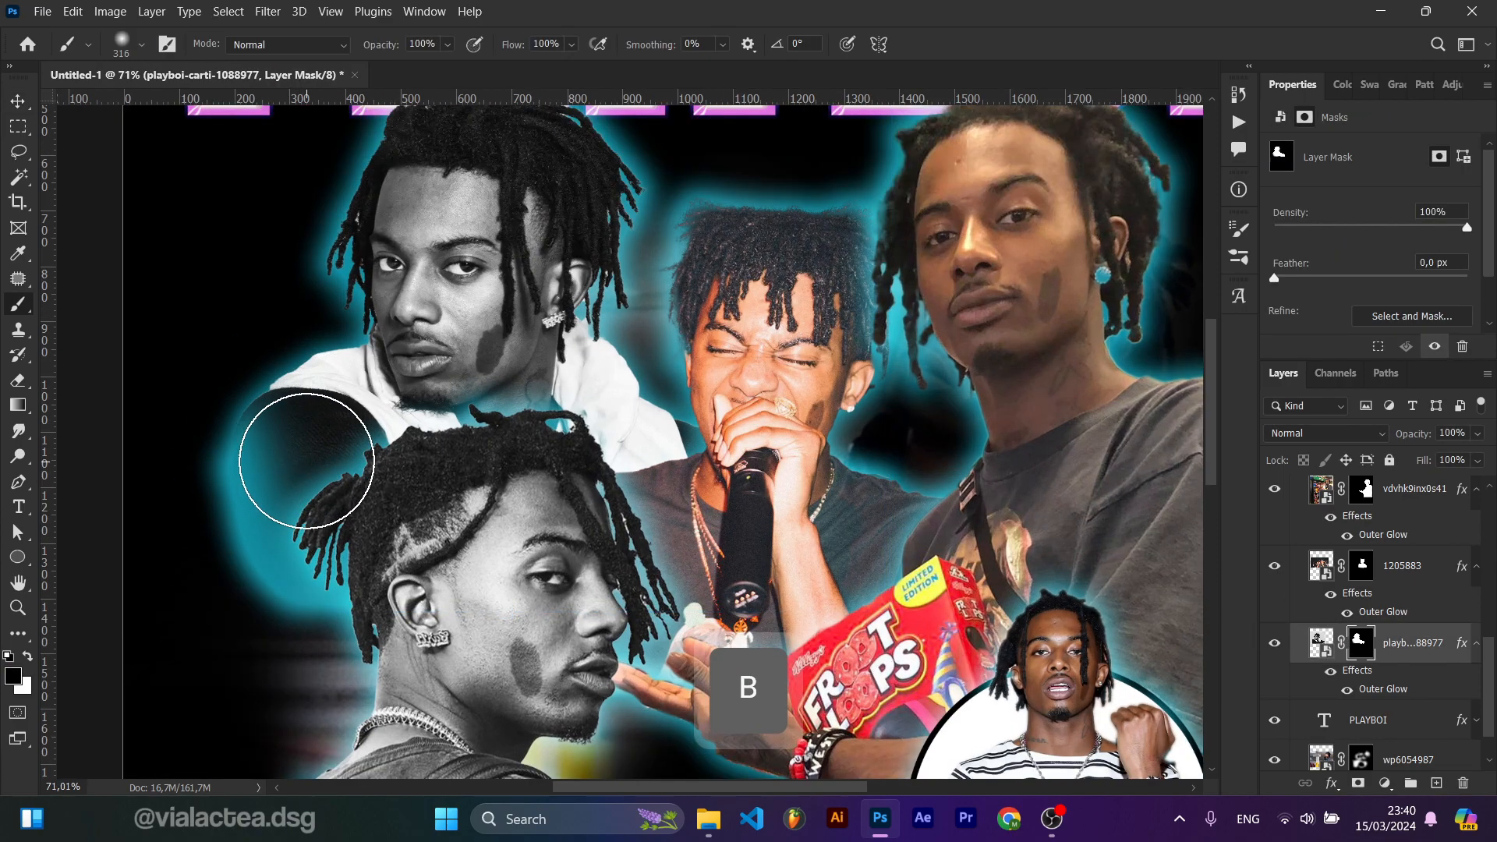
left_click_drag(307, 453, 269, 437)
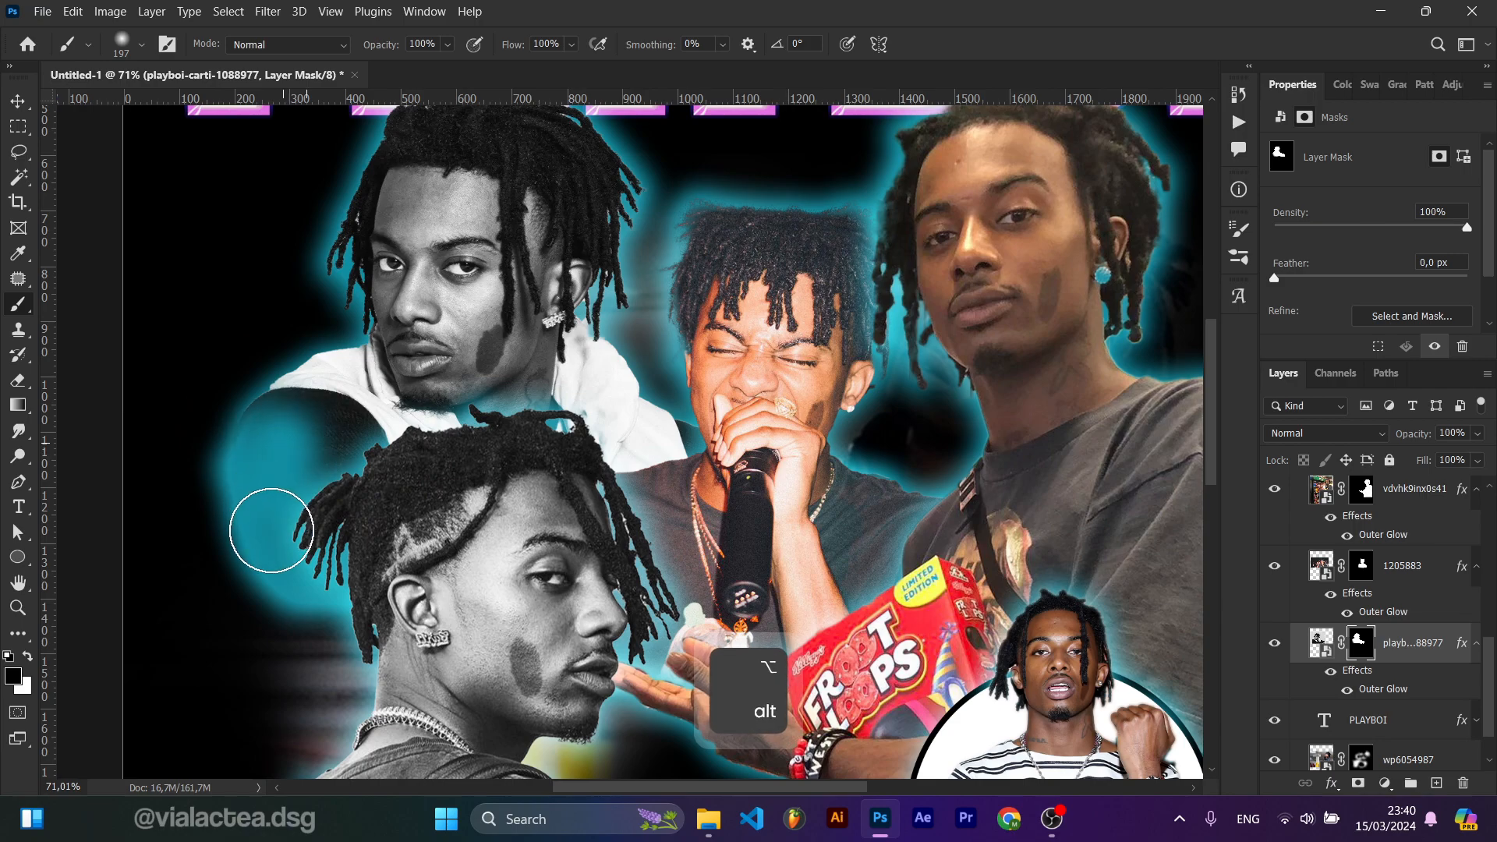
key("x")
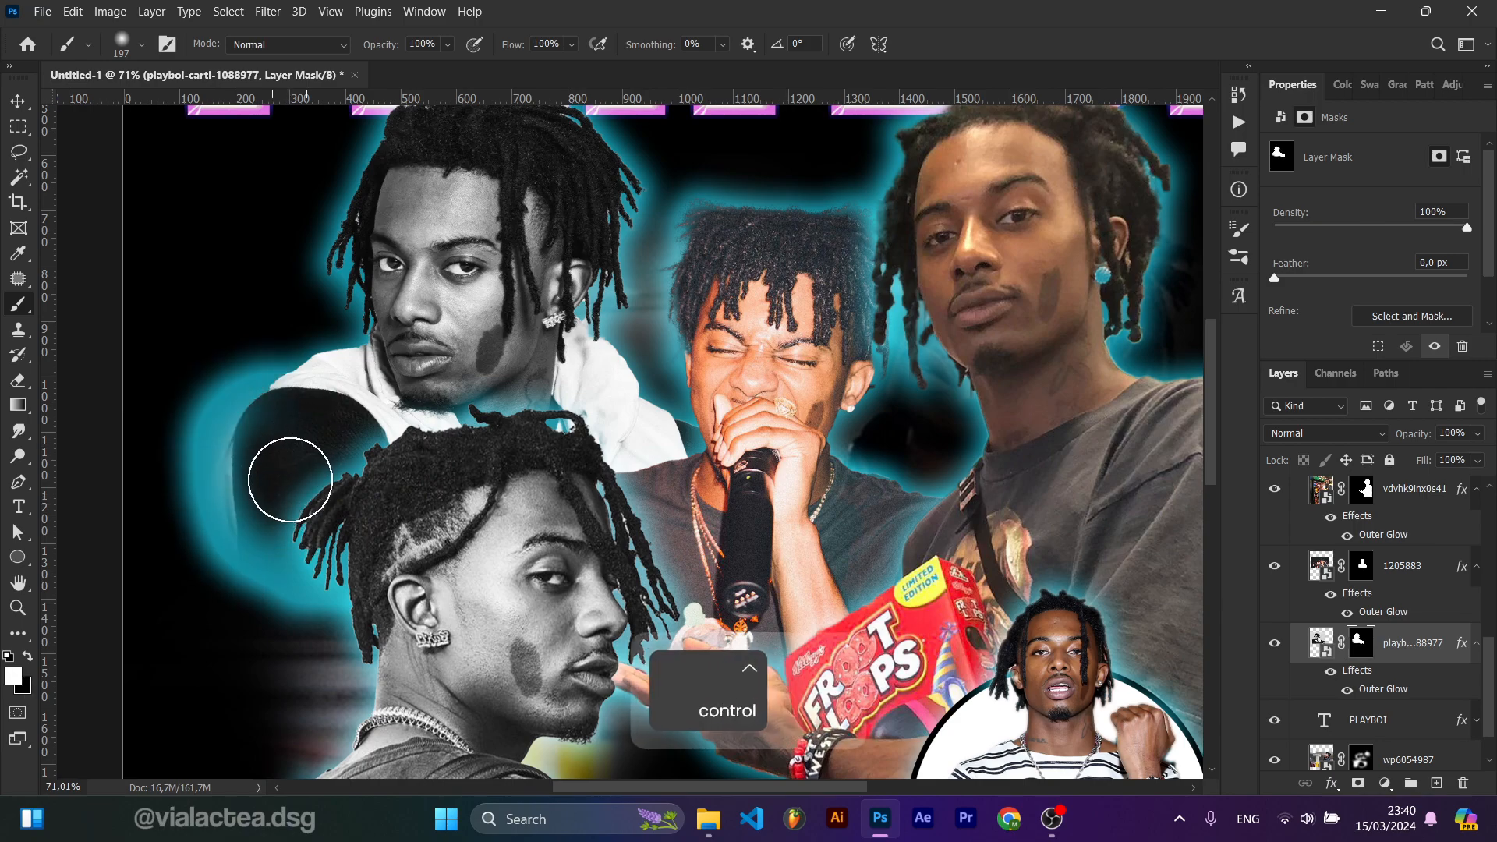
key("ctrl+z")
key("ctrl+z")
key("ctrl+z")
mouse_move(301, 460)
left_mouse_down()
mouse_move(272, 451)
mouse_move(293, 521)
mouse_move(283, 456)
left_mouse_up()
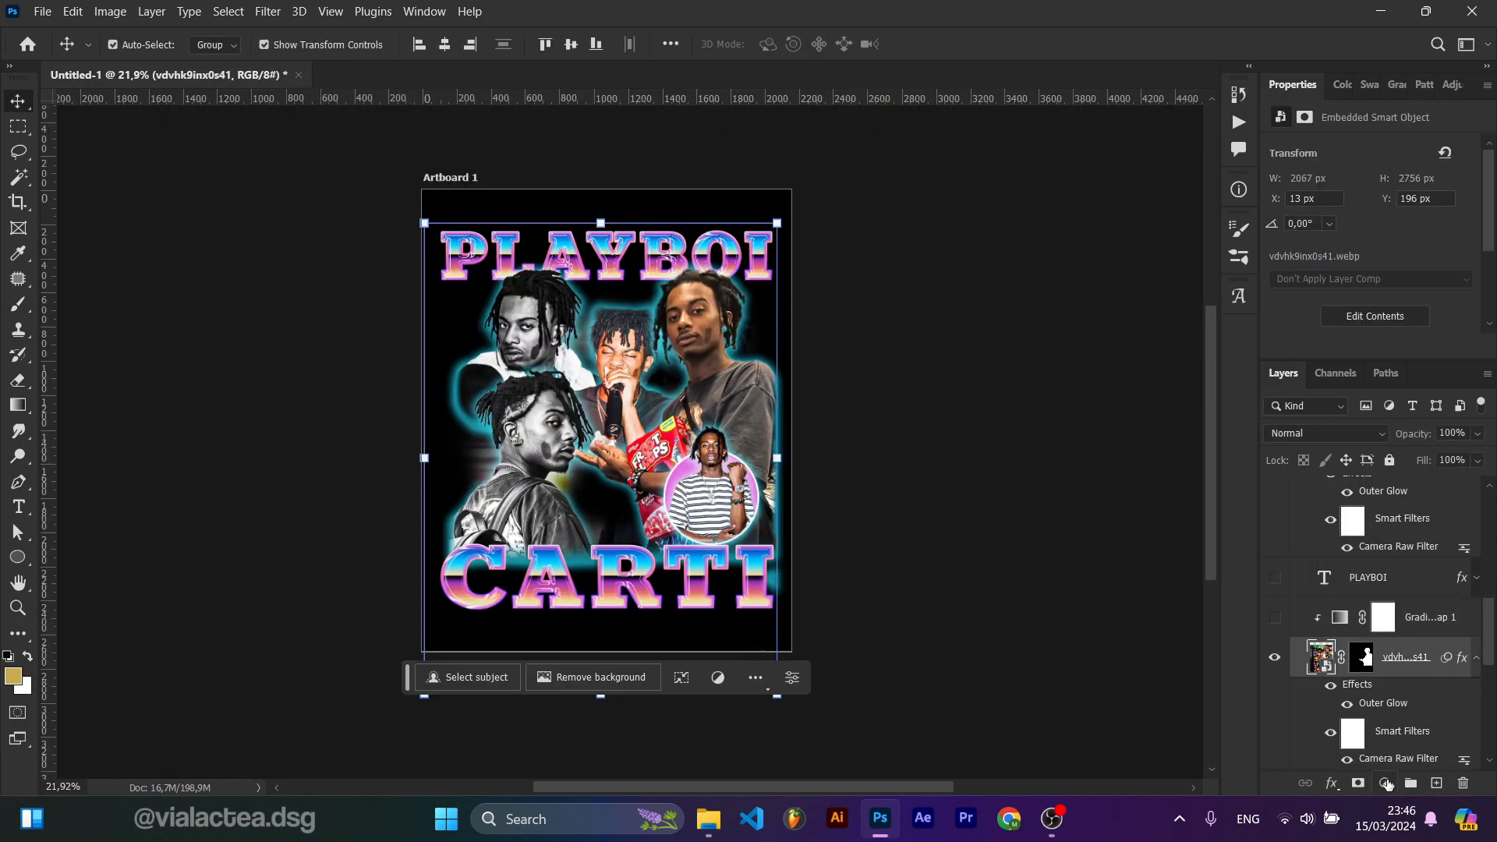
Step: Add a Gradient Map adjustment layer above the vdvhk9inx0s41 photo
left_click(1387, 783)
left_click(1386, 747)
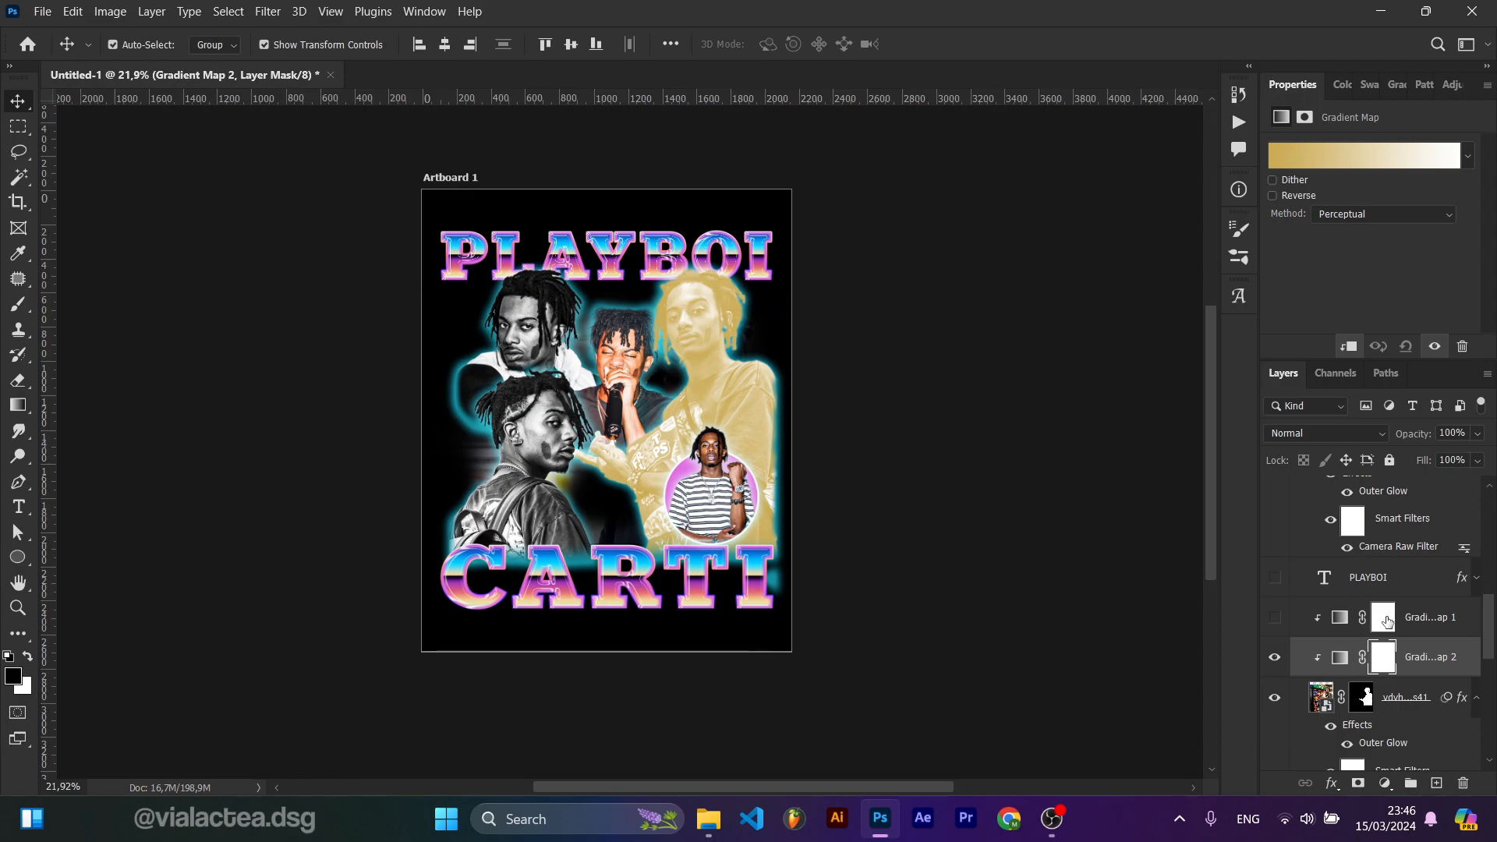
Step: Delete the Gradient Map 2 layer and turn on the visibility of Gradient Map 1
key("BackSpace")
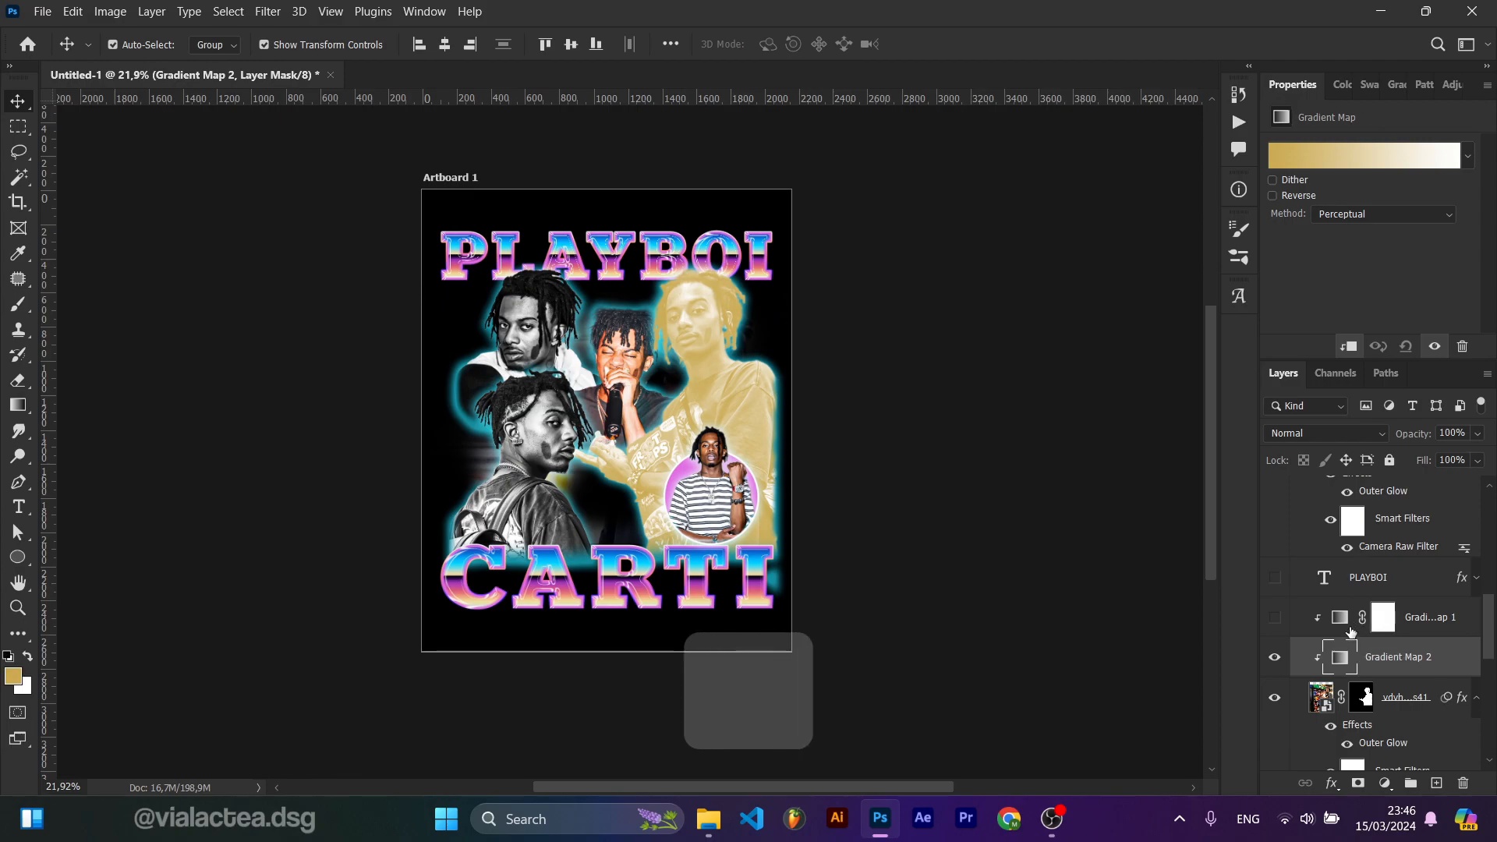
left_click(1335, 628)
left_click(1275, 617)
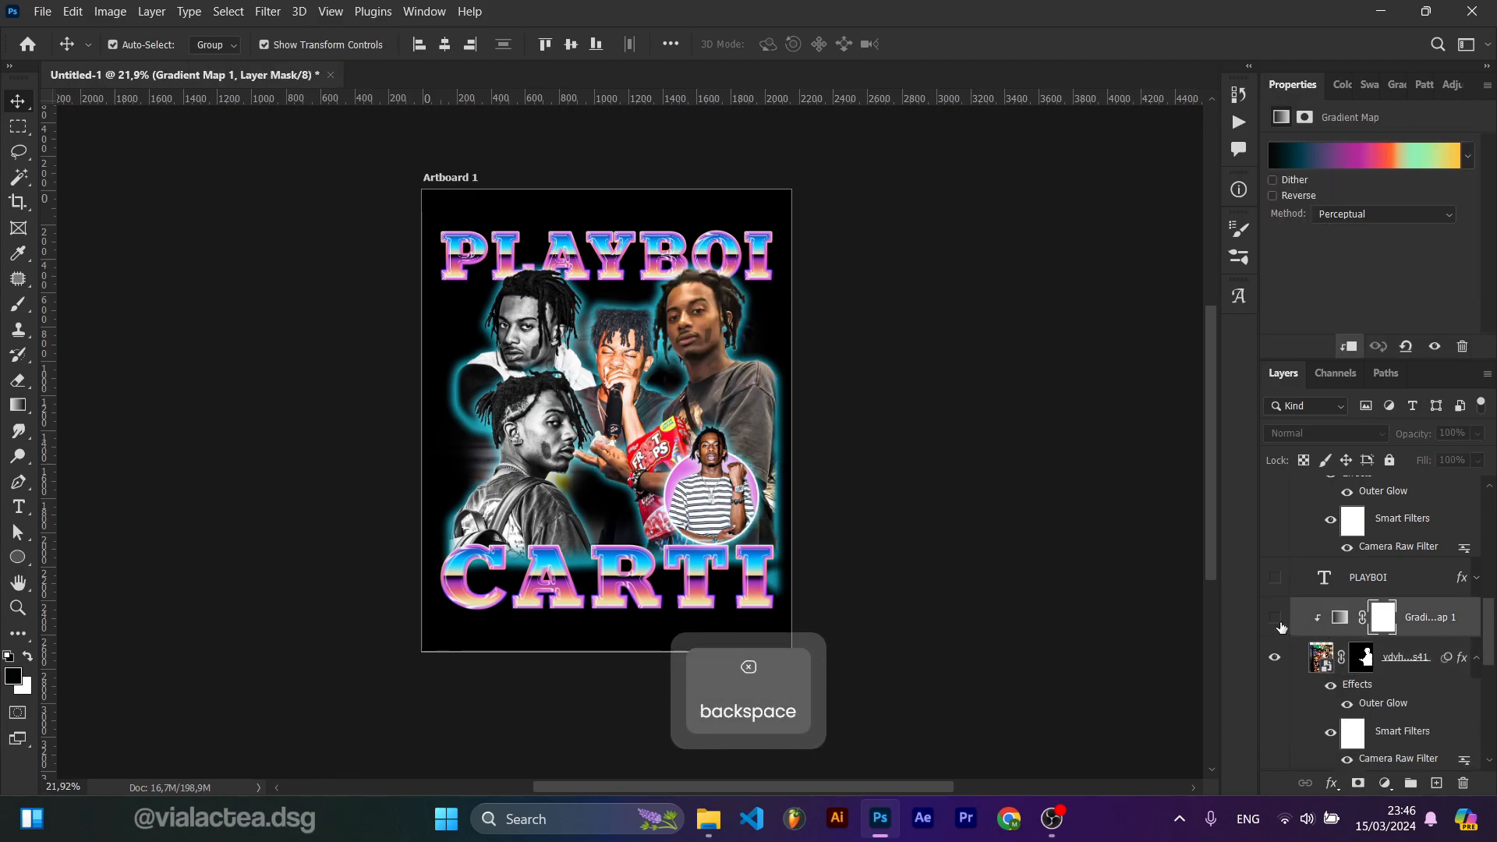
Step: Edit Gradient Map 1's gradient, moving the first colour stop to location 0 and adding a stop at location 88
left_click(1349, 160)
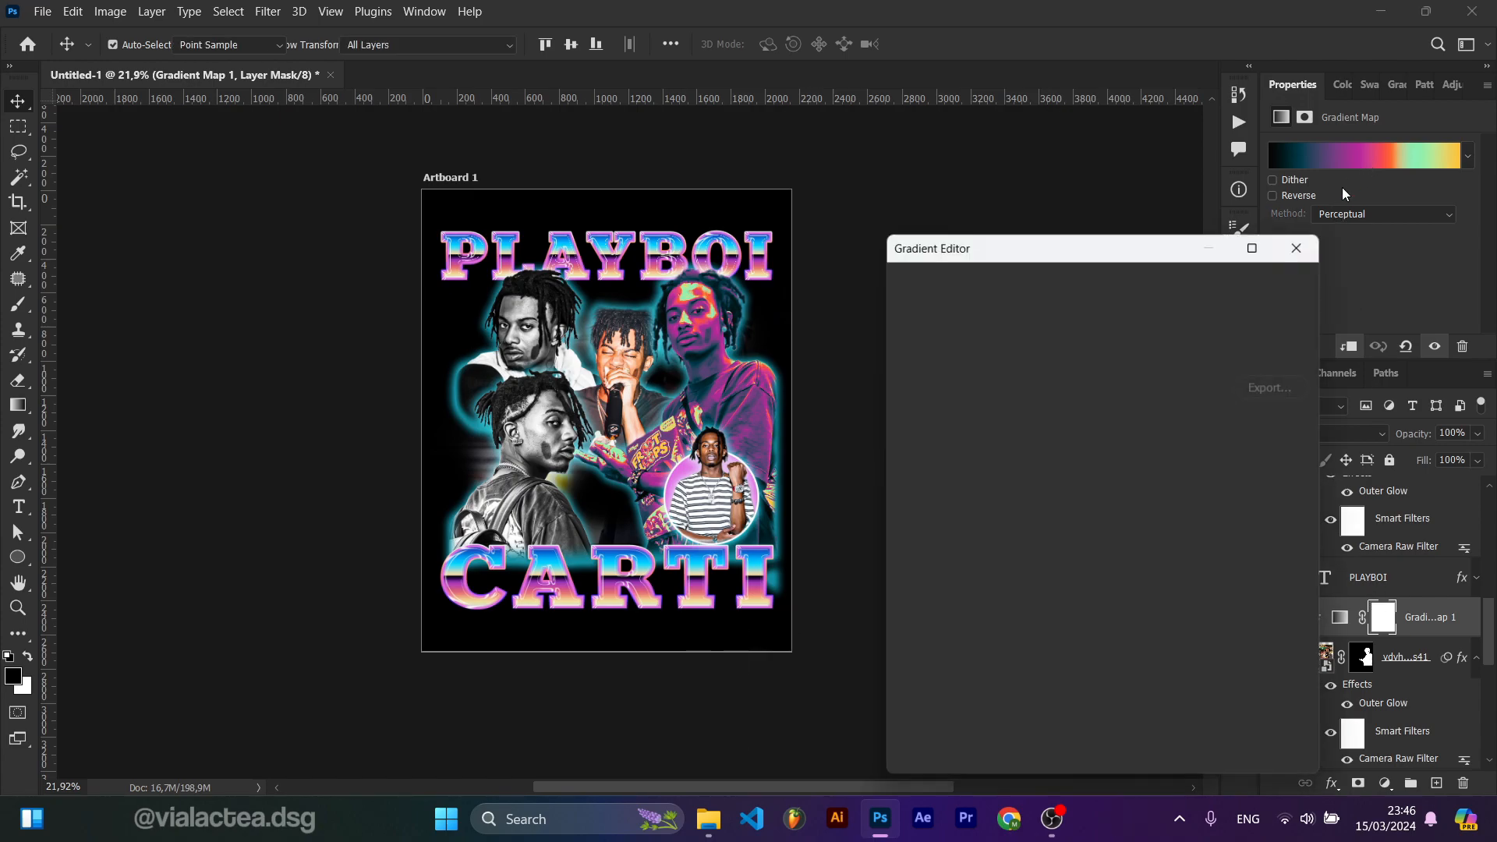
scroll(1082, 398, "down", 4)
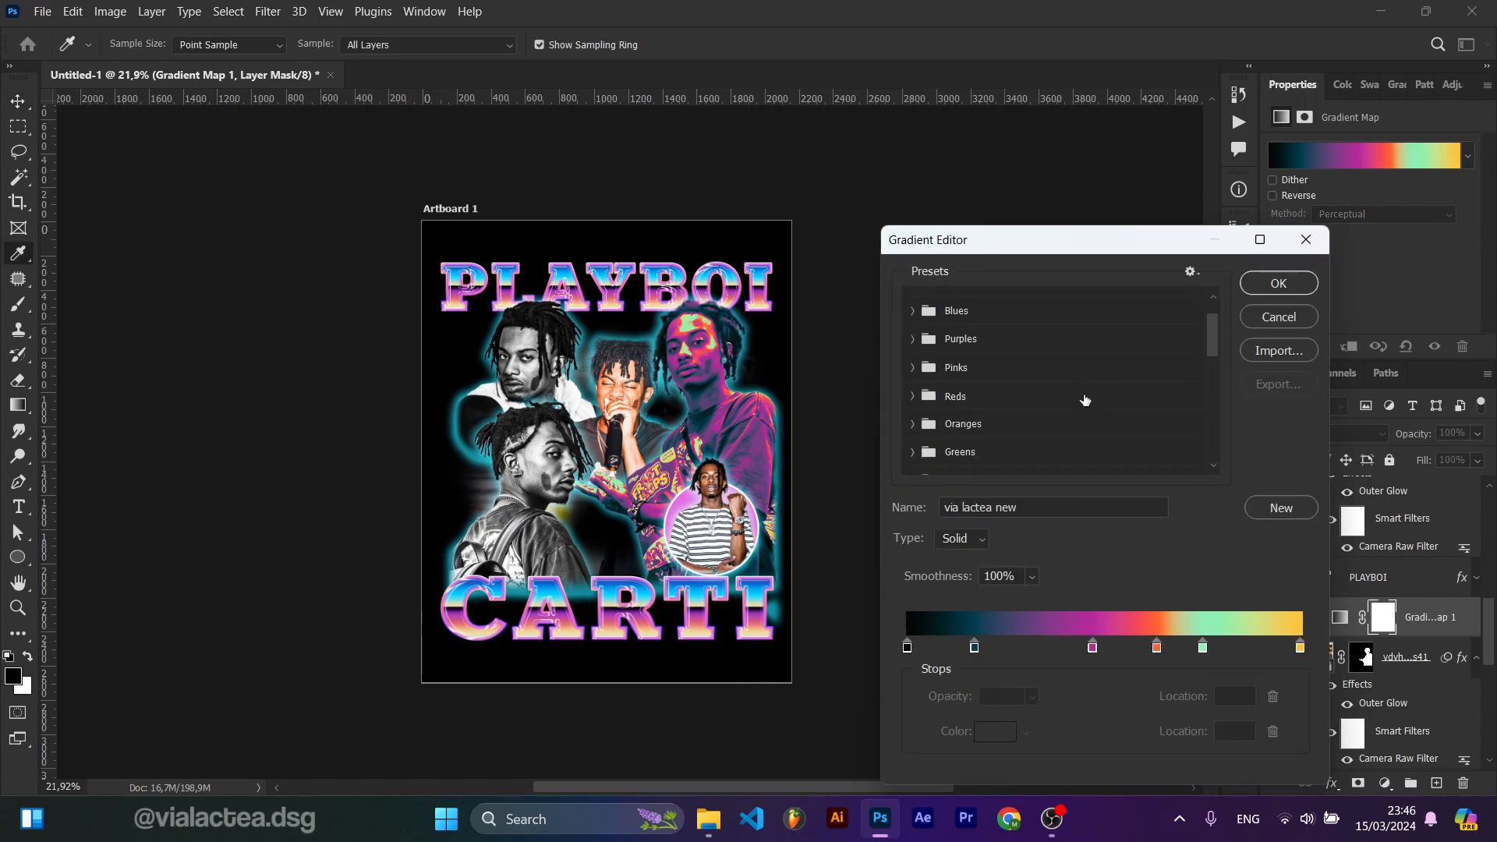
scroll(1069, 408, "up", 4)
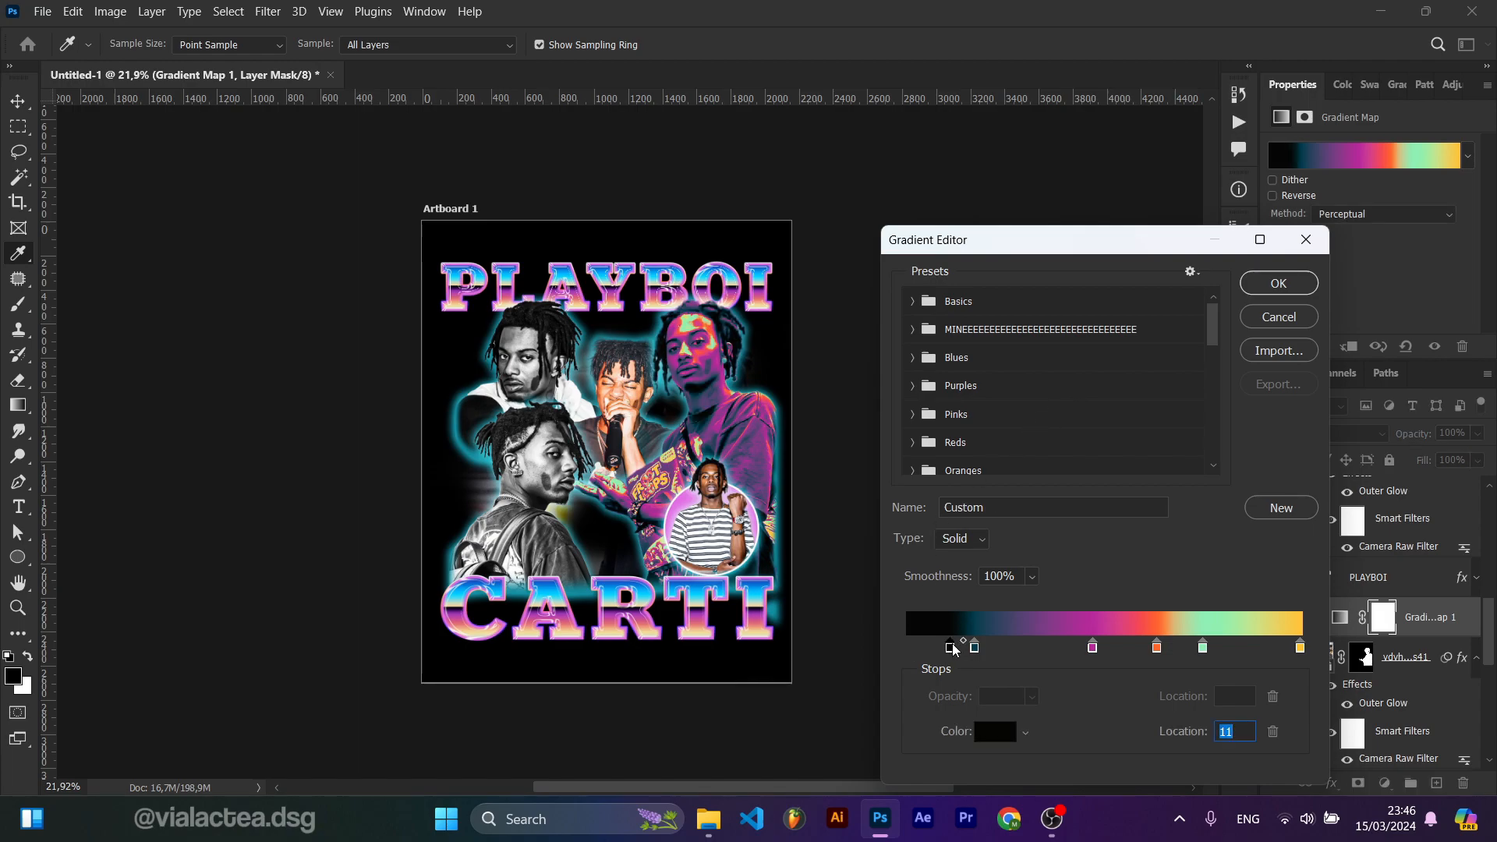
type("0")
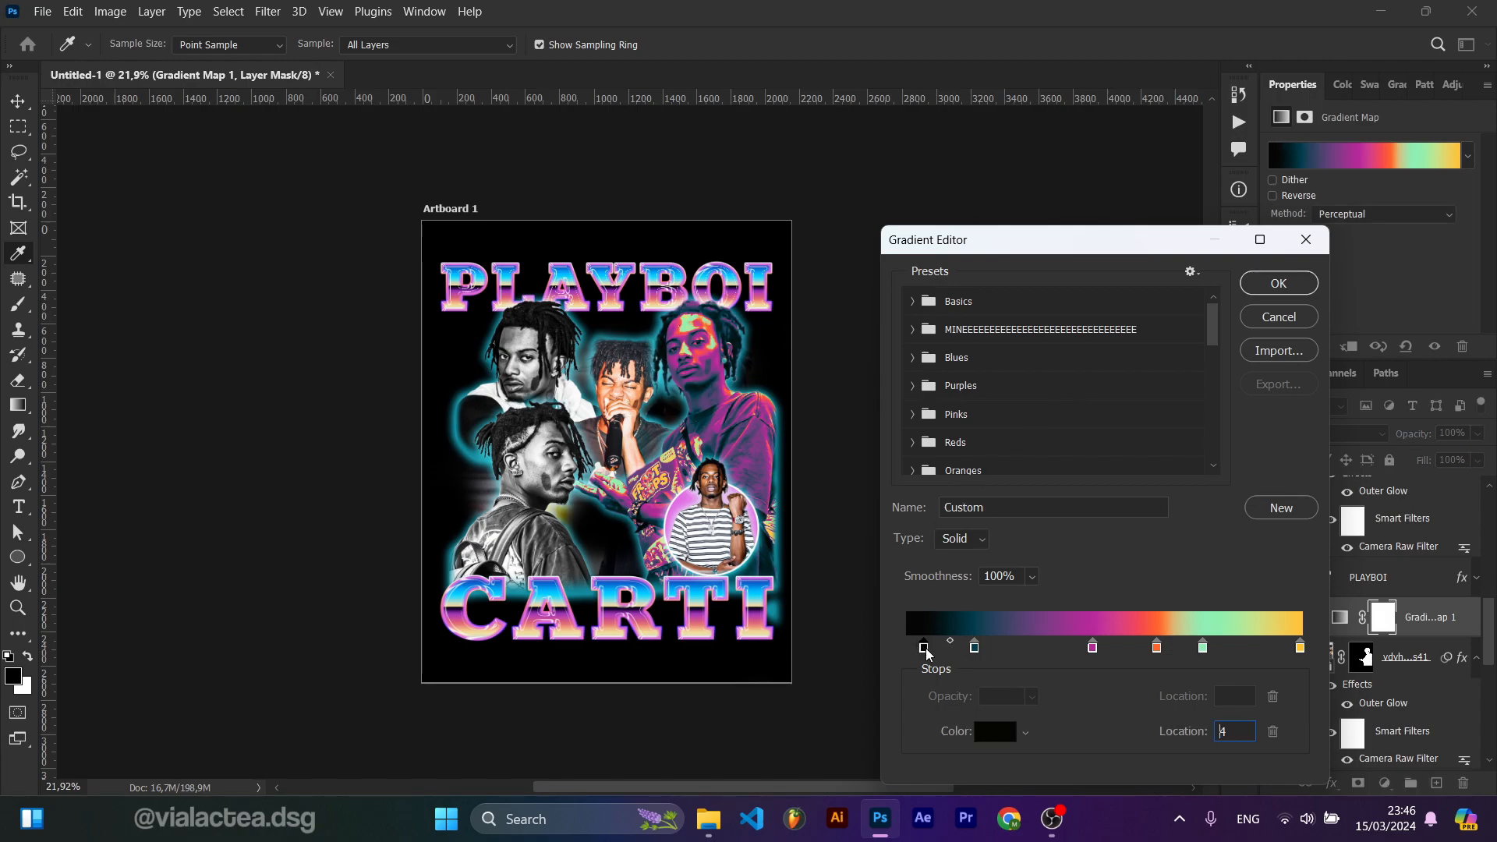
left_click_drag(974, 649, 1014, 656)
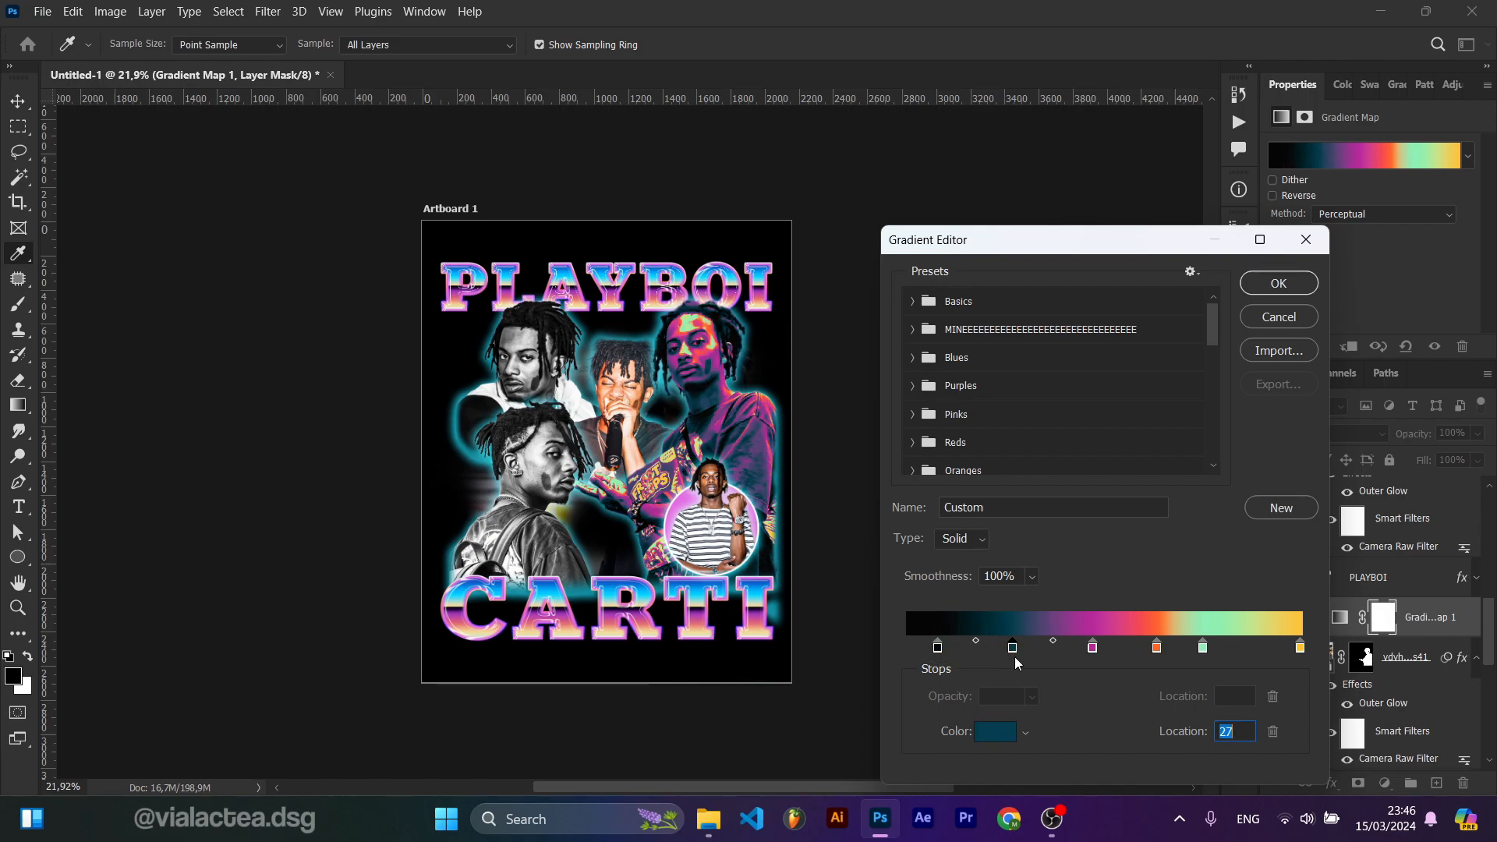
key("ctrl+z")
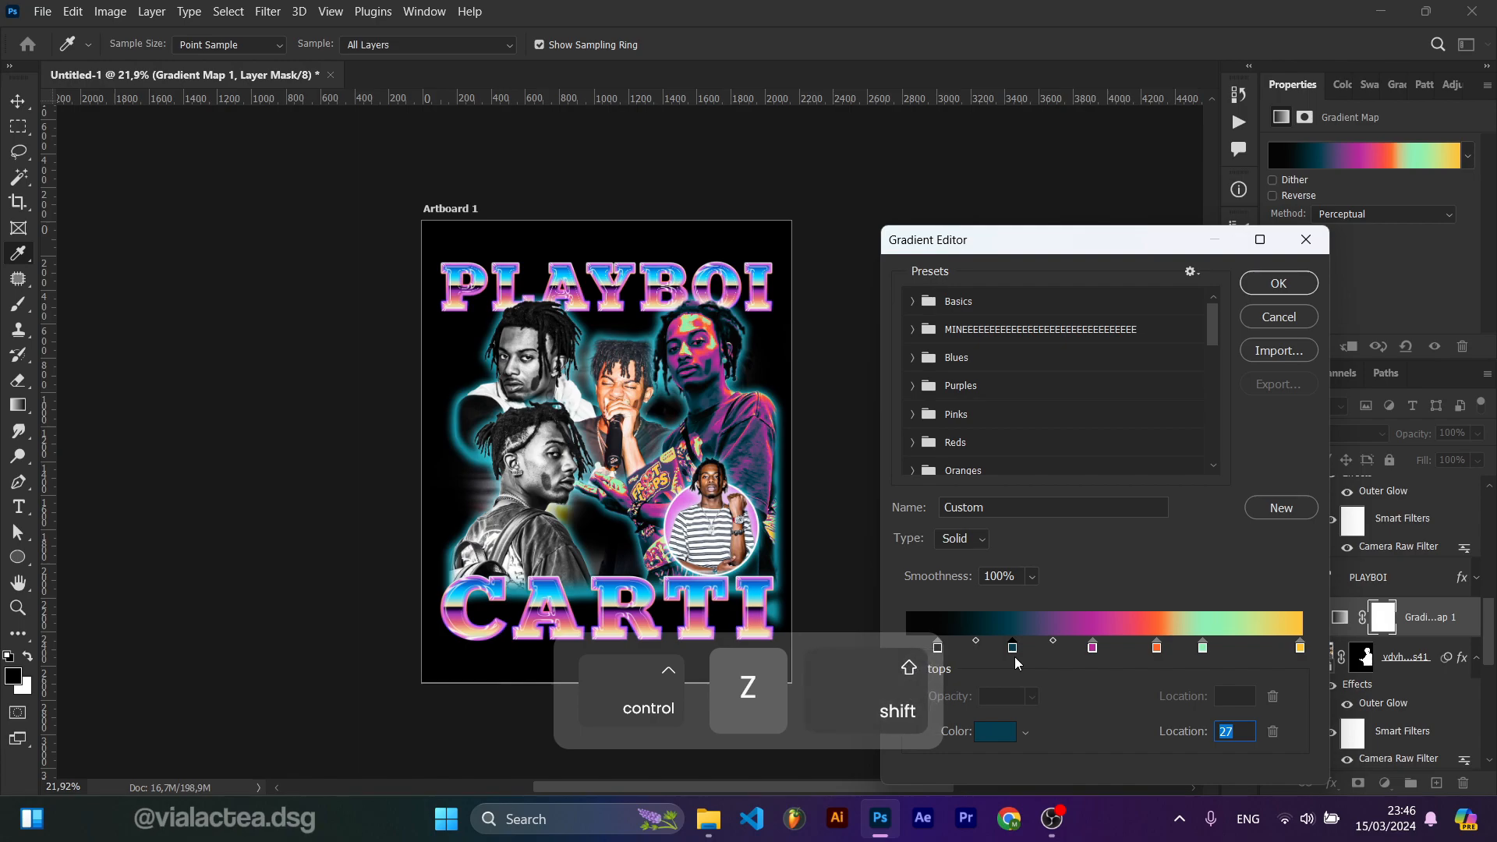
left_click_drag(1092, 649, 1149, 655)
key("ctrl+z")
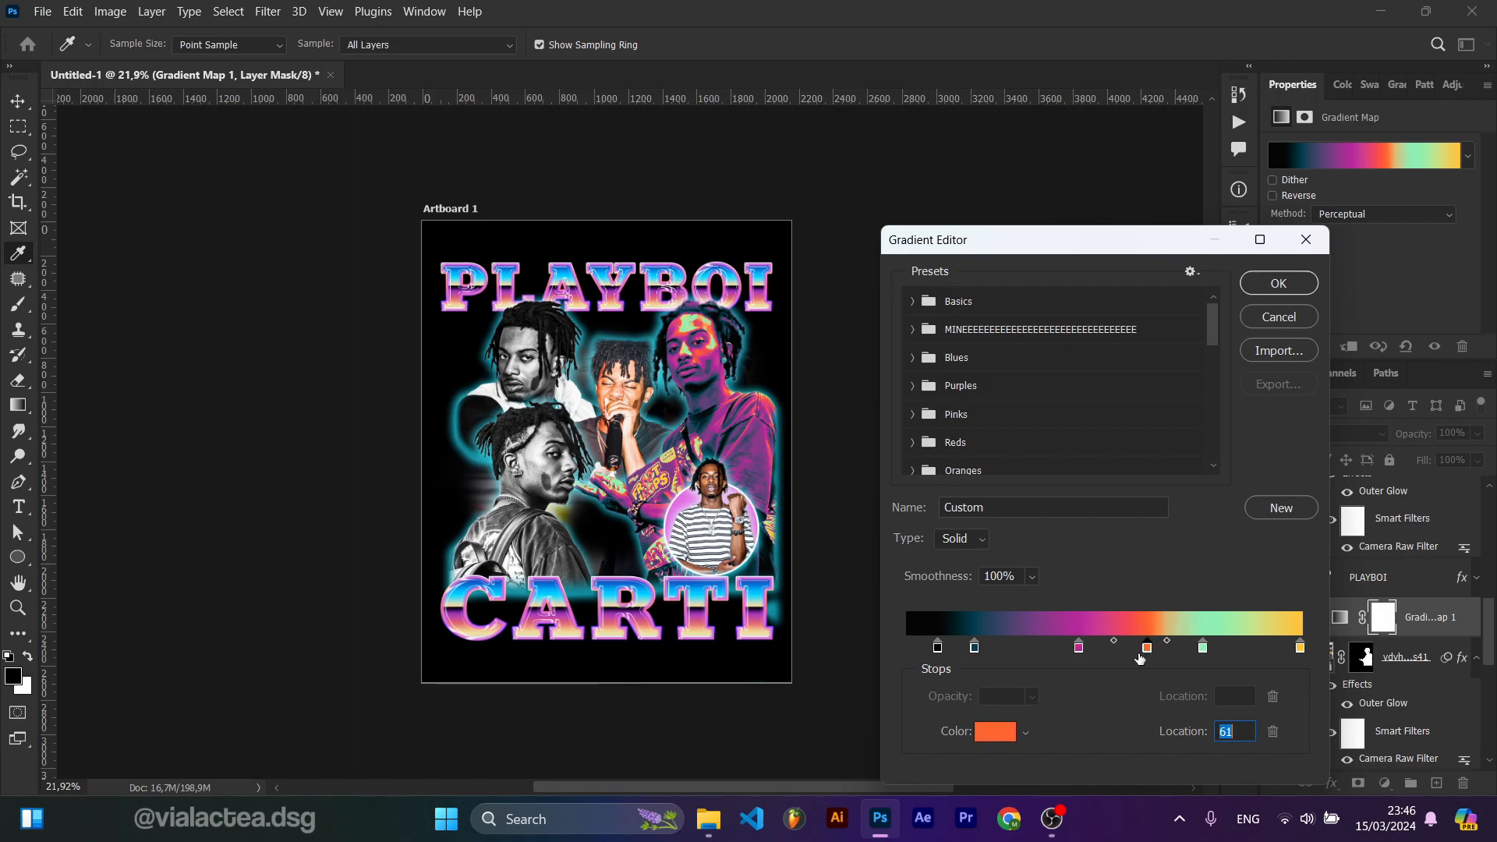
left_click(1016, 653)
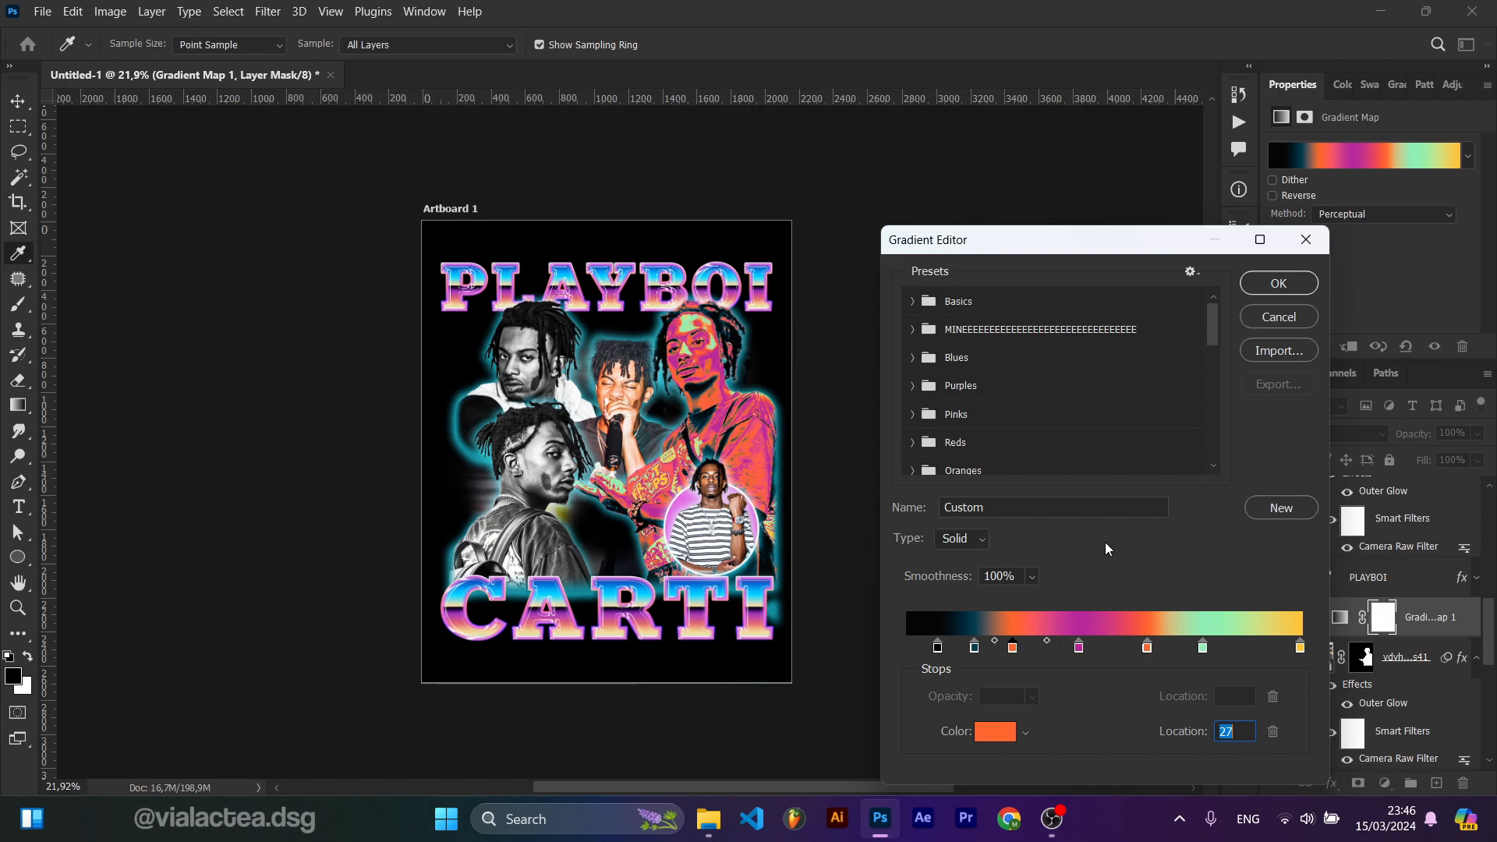
key("ctrl+z")
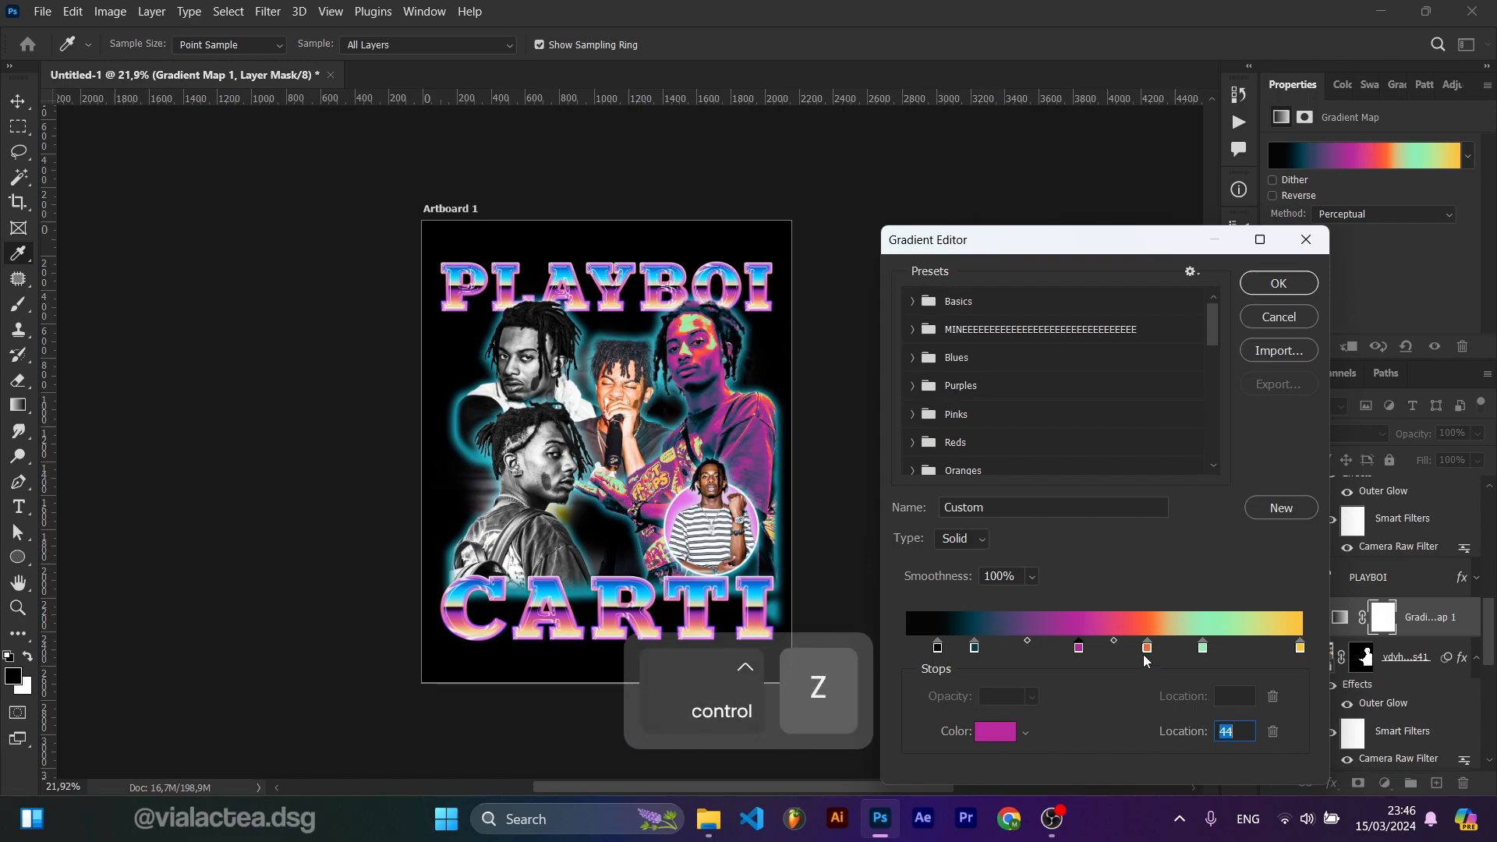
key("ctrl+z")
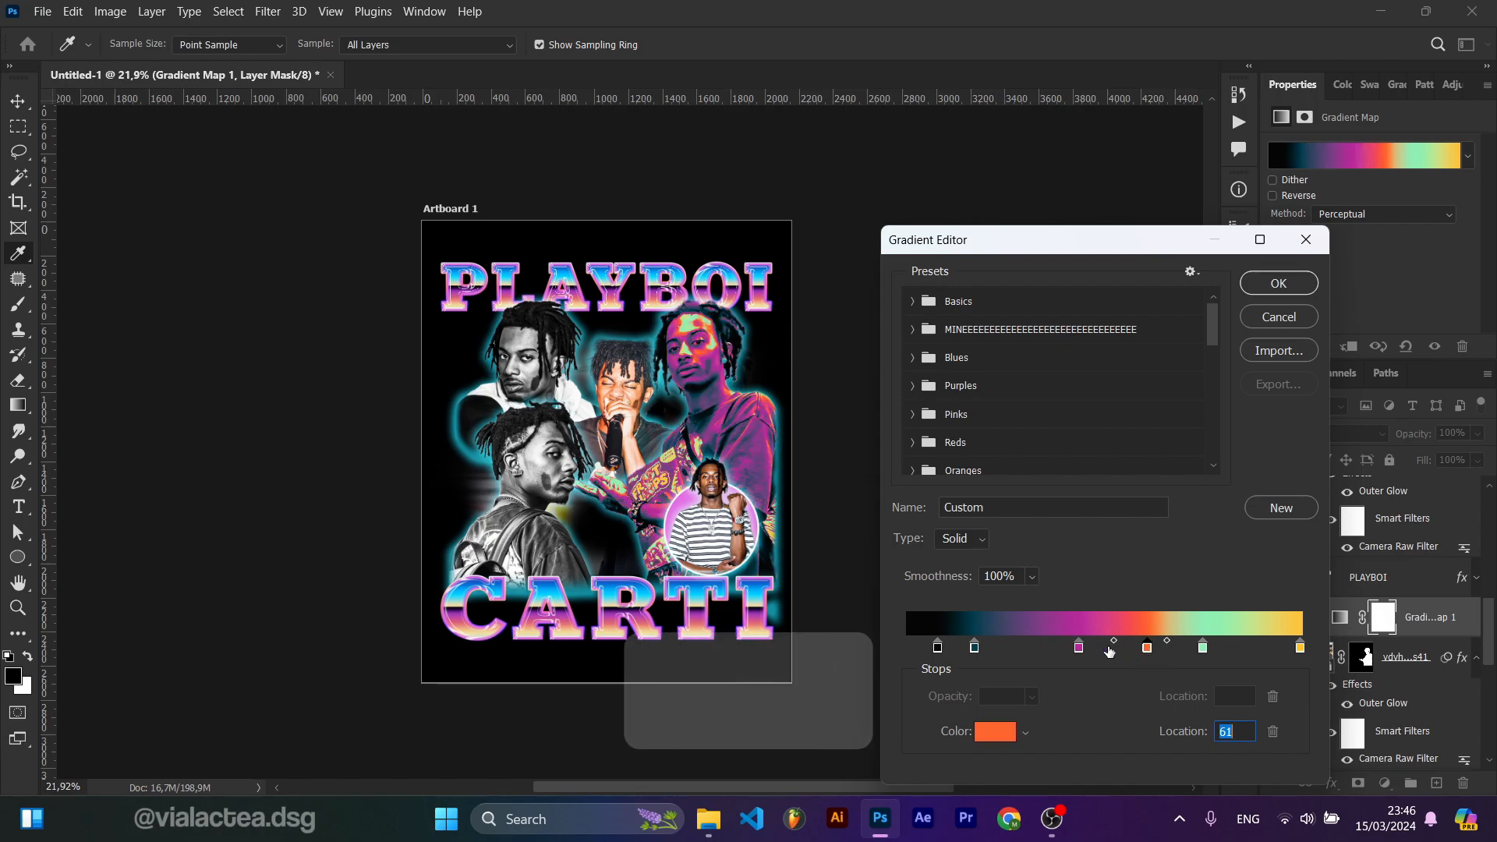
left_click_drag(1108, 653, 1253, 655)
key("ctrl+z")
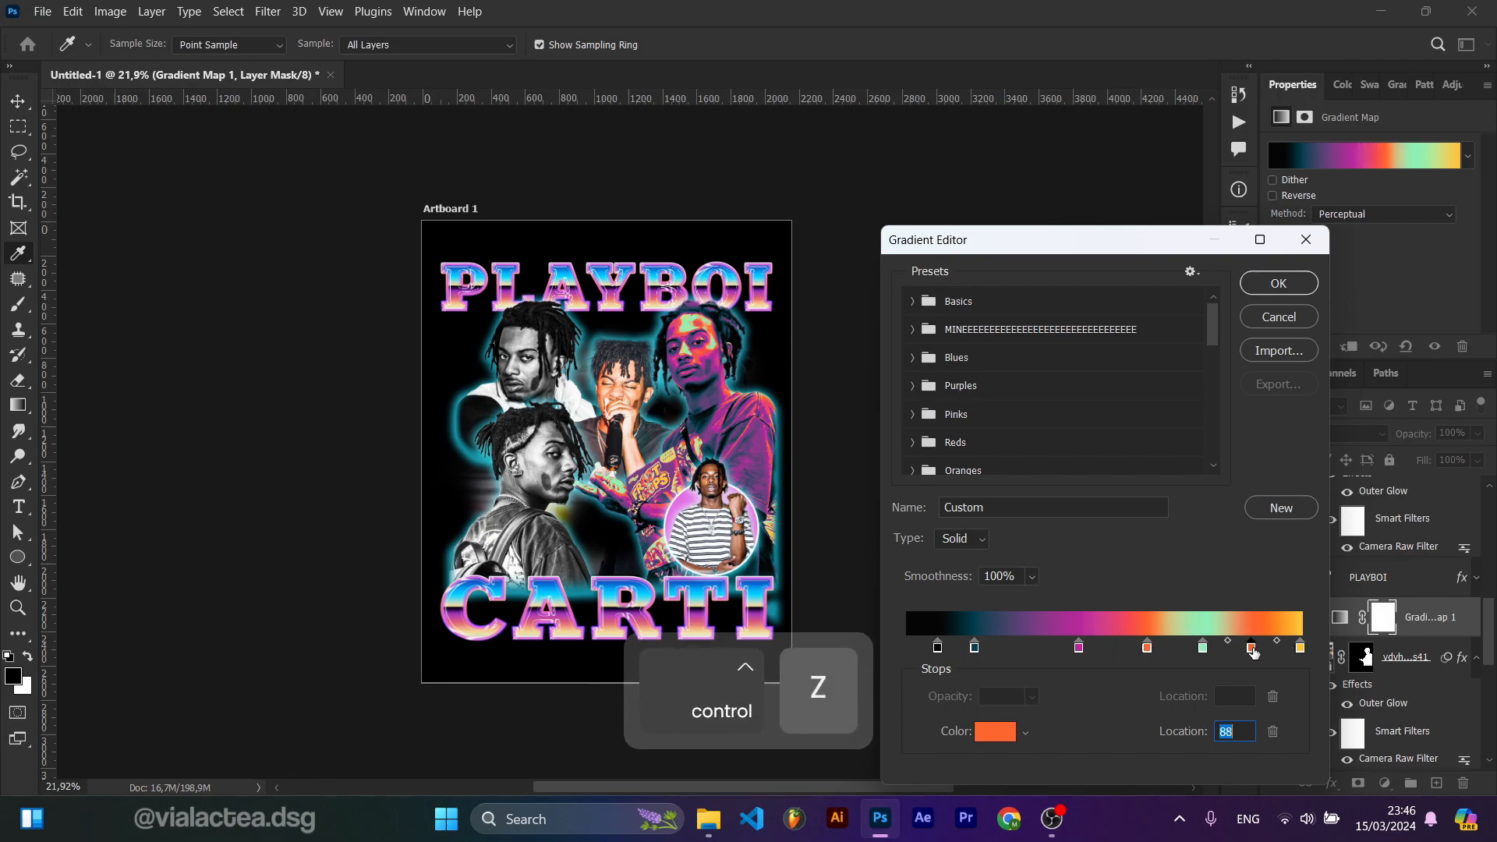
key("ctrl+z")
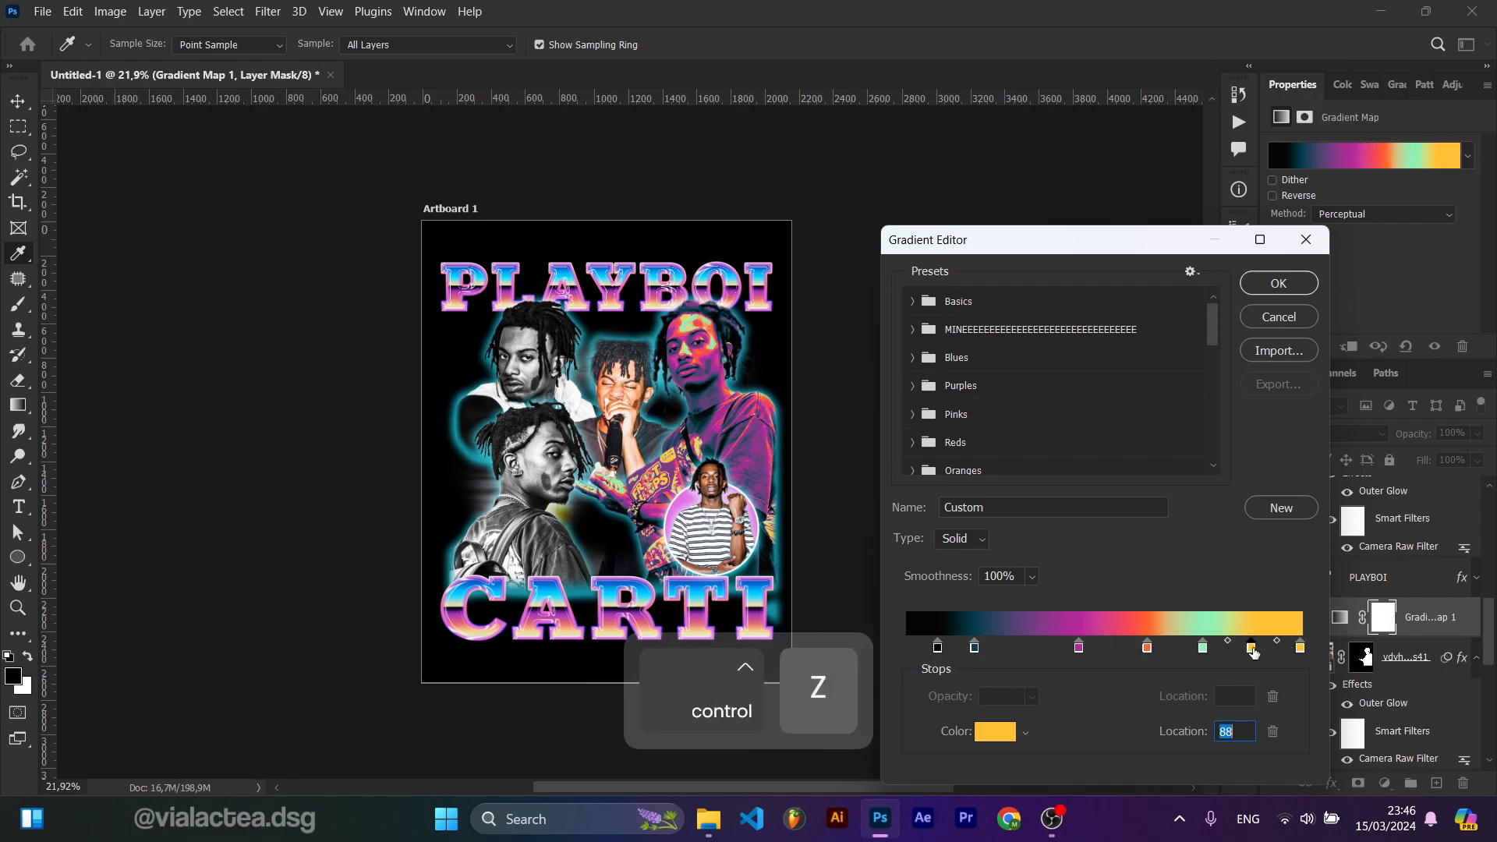
Step: Set the new gradient stop's colour to a bright cyan and confirm the gradient edit
left_click(988, 736)
left_click(1129, 484)
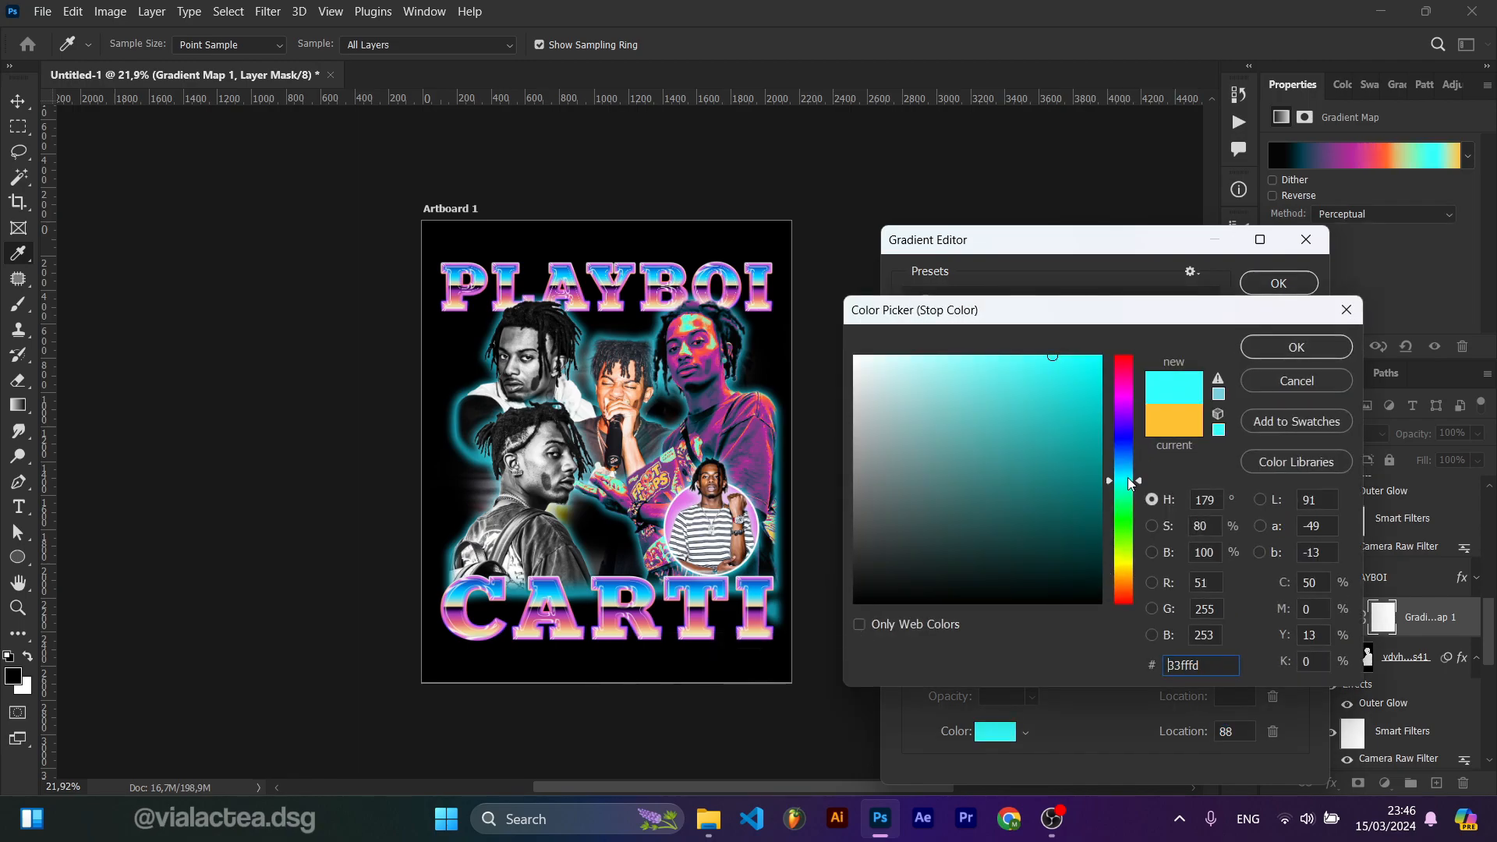
left_click_drag(1136, 503, 1135, 478)
left_click(1266, 348)
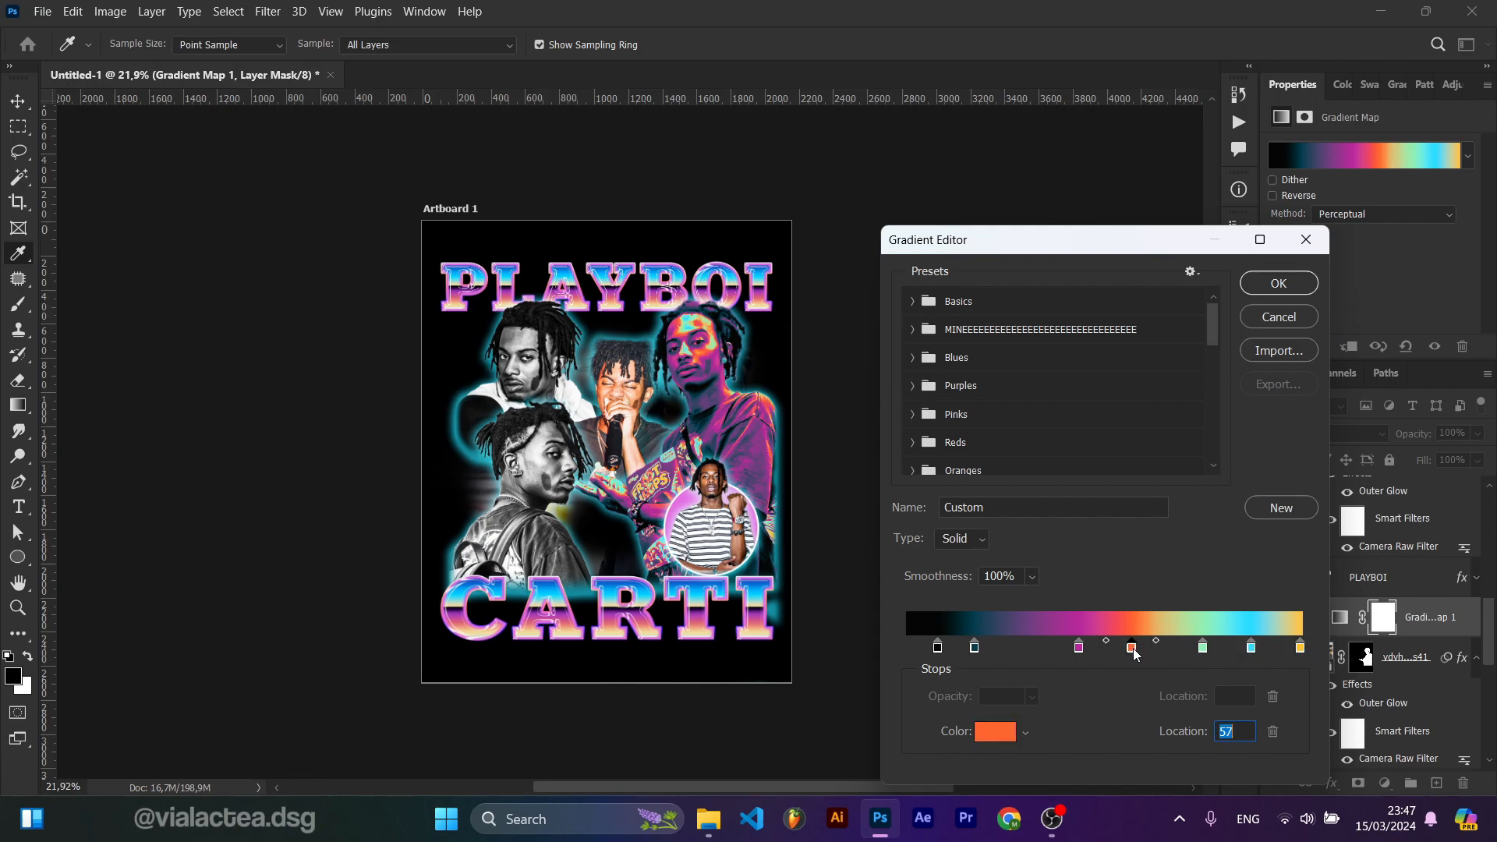
left_click(1279, 283)
Step: Duplicate the Gradient Map onto the e878...fc5 photo layer and make it a clipping mask
scroll(1372, 659, "up", 4)
left_click_drag(1373, 659, 1332, 618)
key("alt")
right_click(1322, 624)
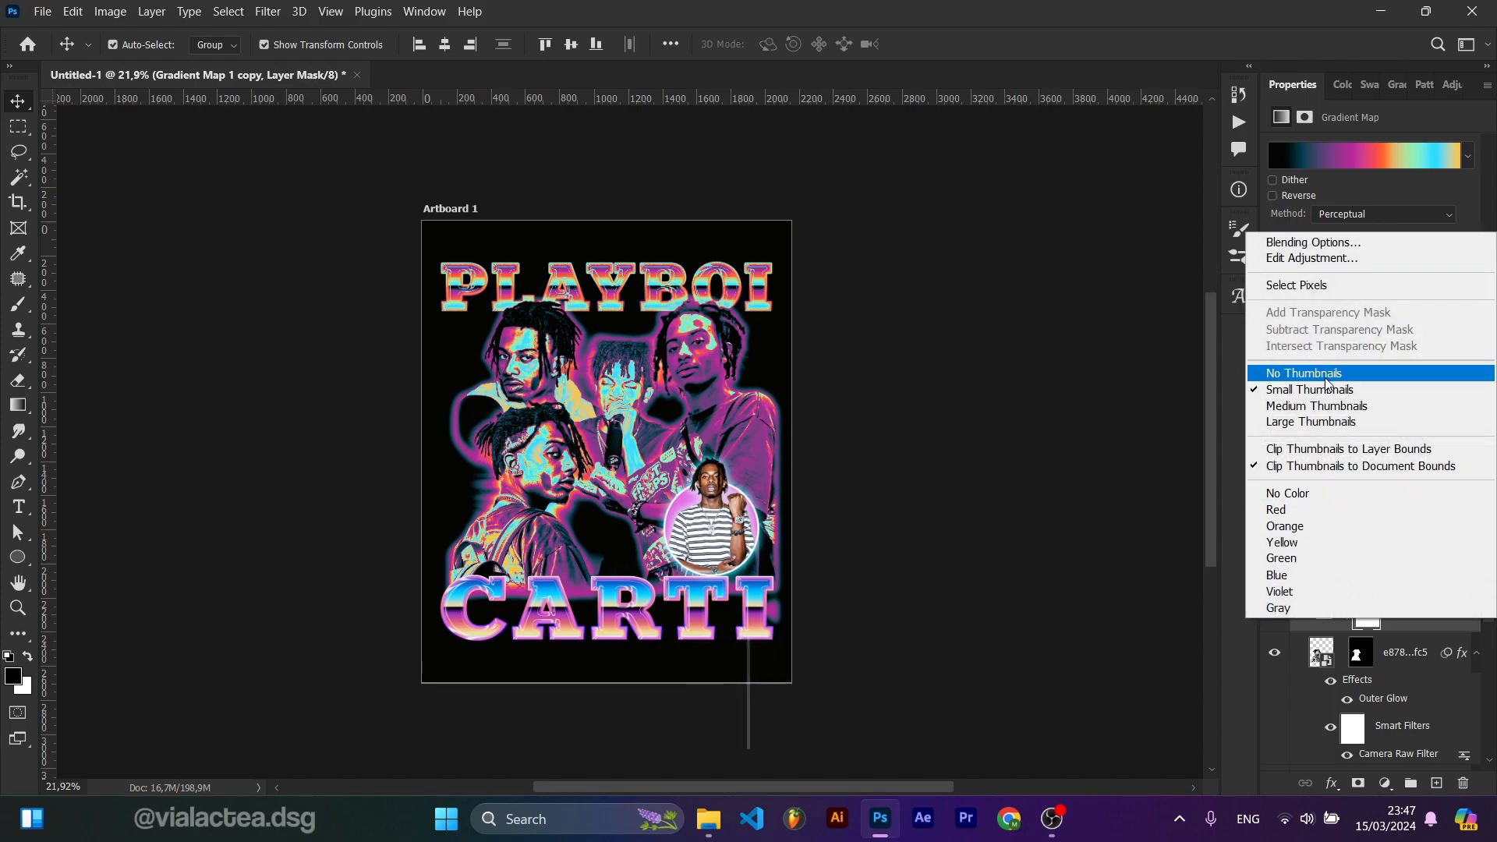
left_click(1138, 520)
right_click(1409, 614)
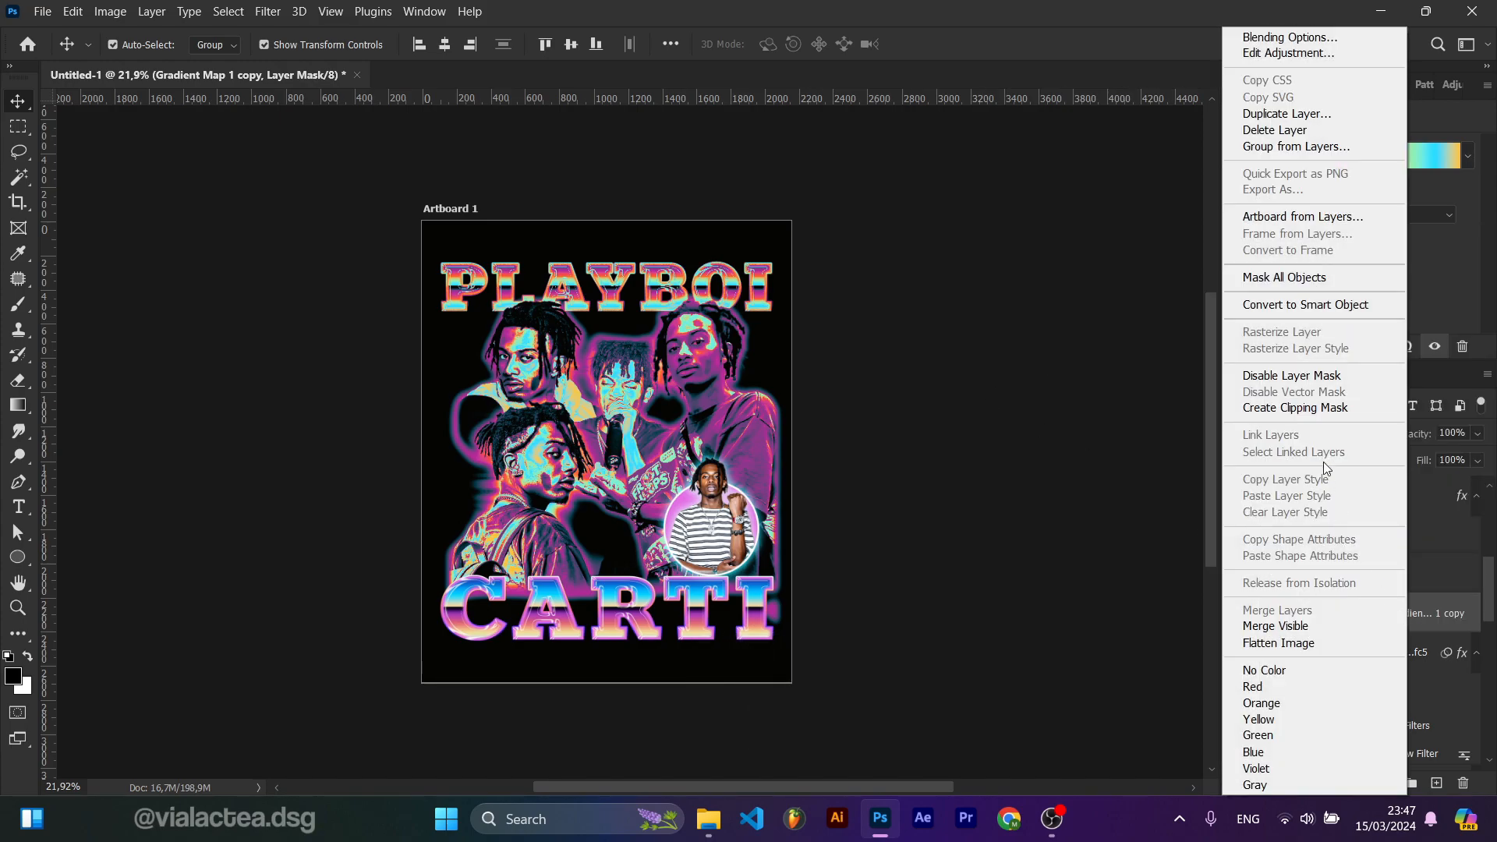
left_click(1291, 408)
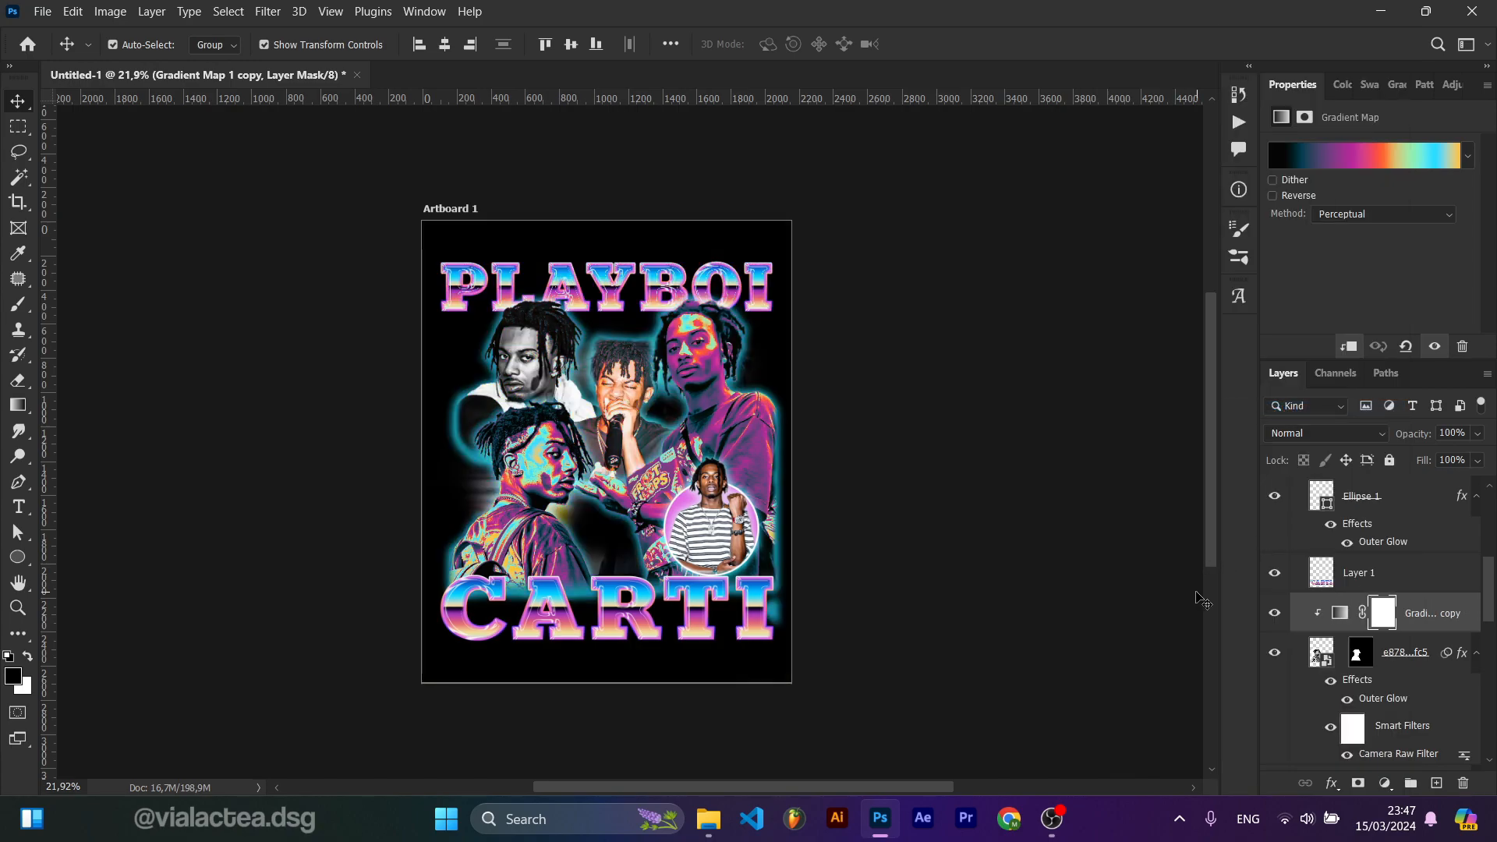
Step: Duplicate the Gradient Map above the lil-uzi-vert copy photo and clip it to that layer
scroll(1451, 661, "up", 3)
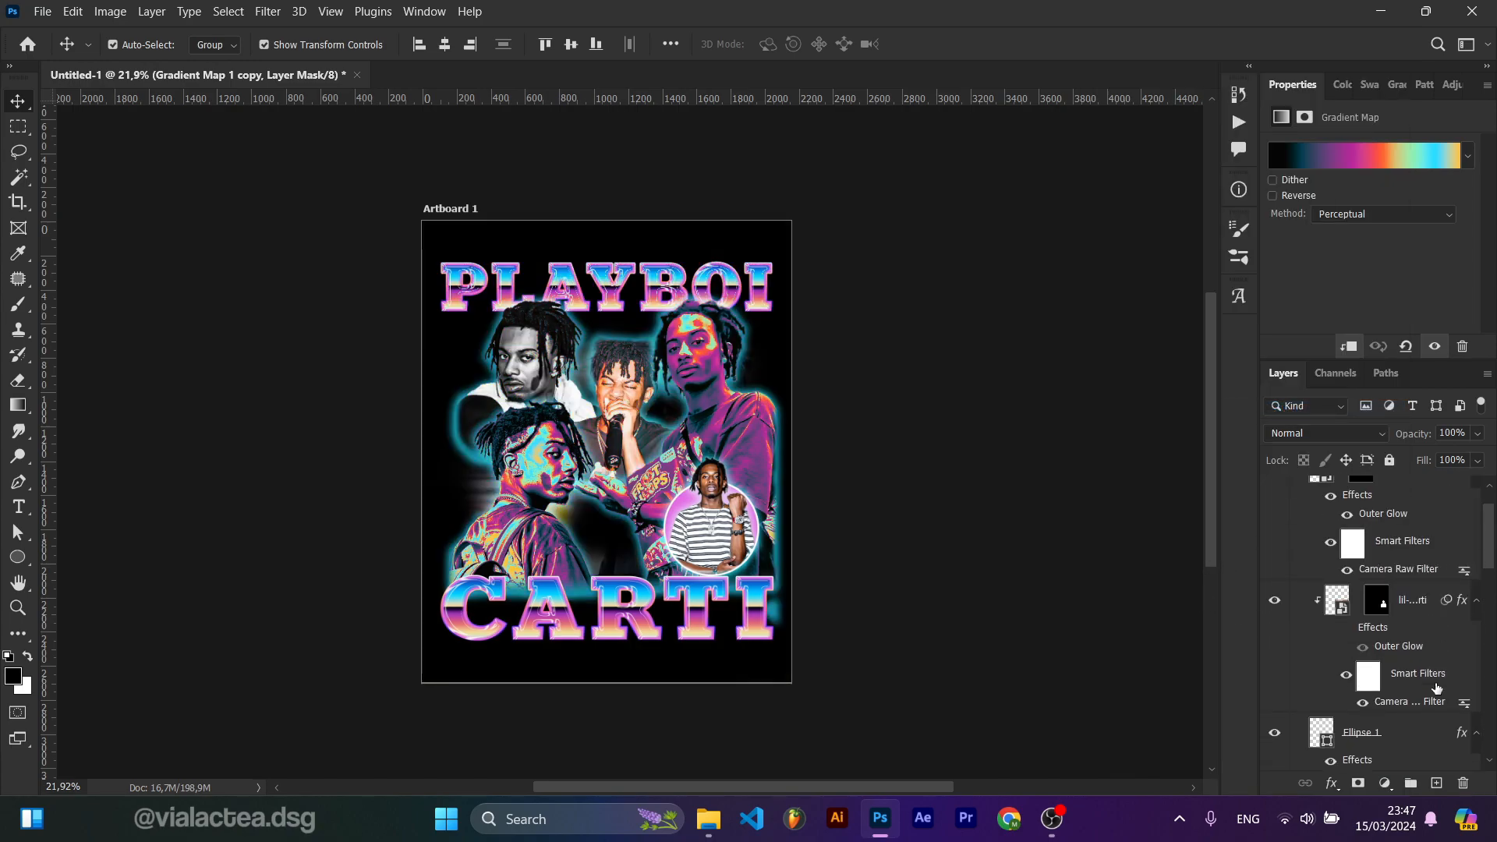
key("alt")
left_click_drag(1433, 719, 1338, 532)
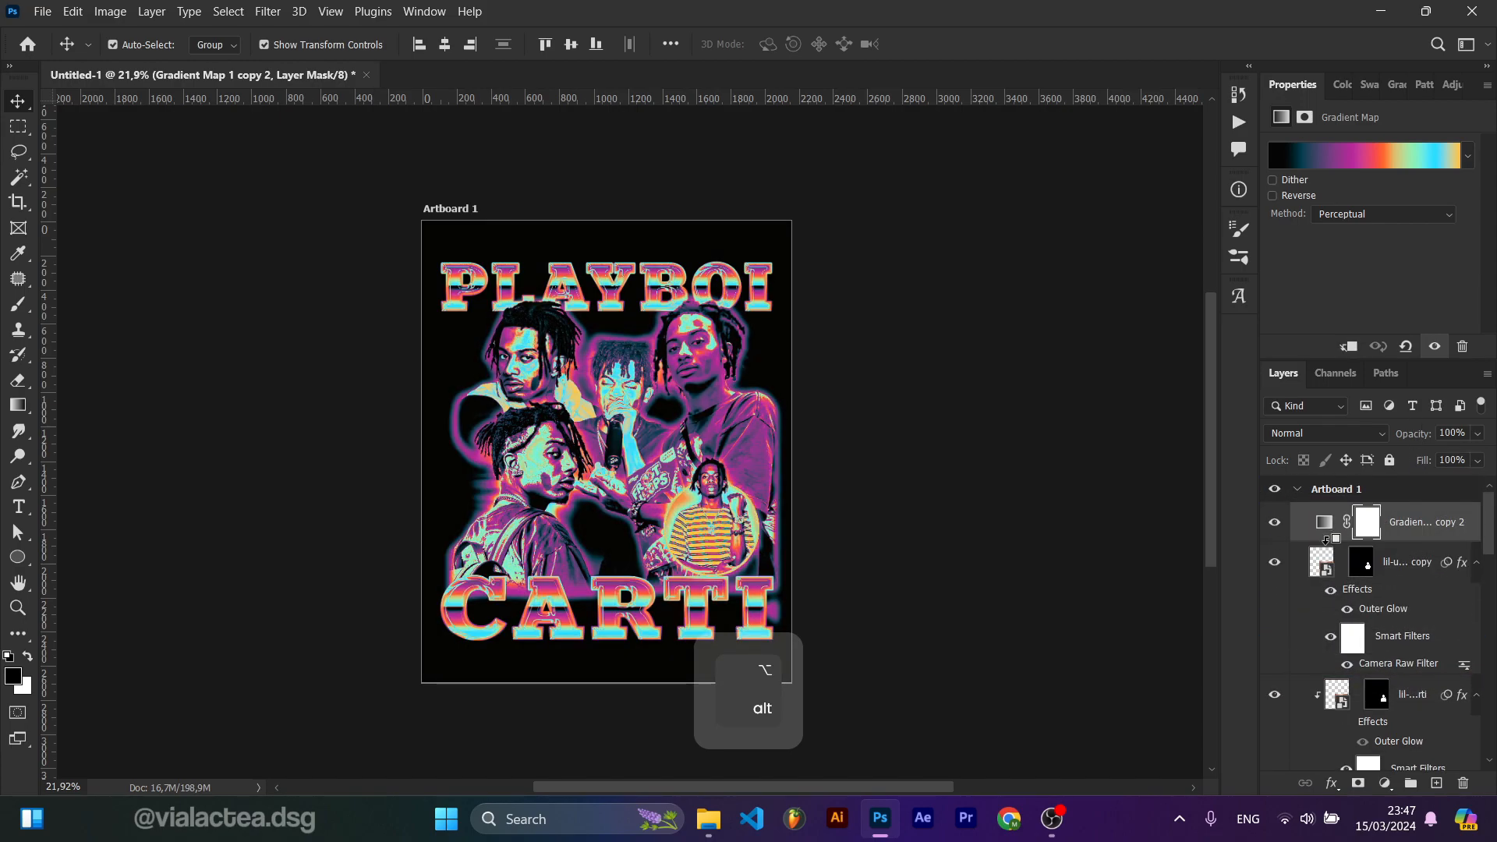
left_click(1326, 538, "alt")
scroll(888, 543, "up", 5)
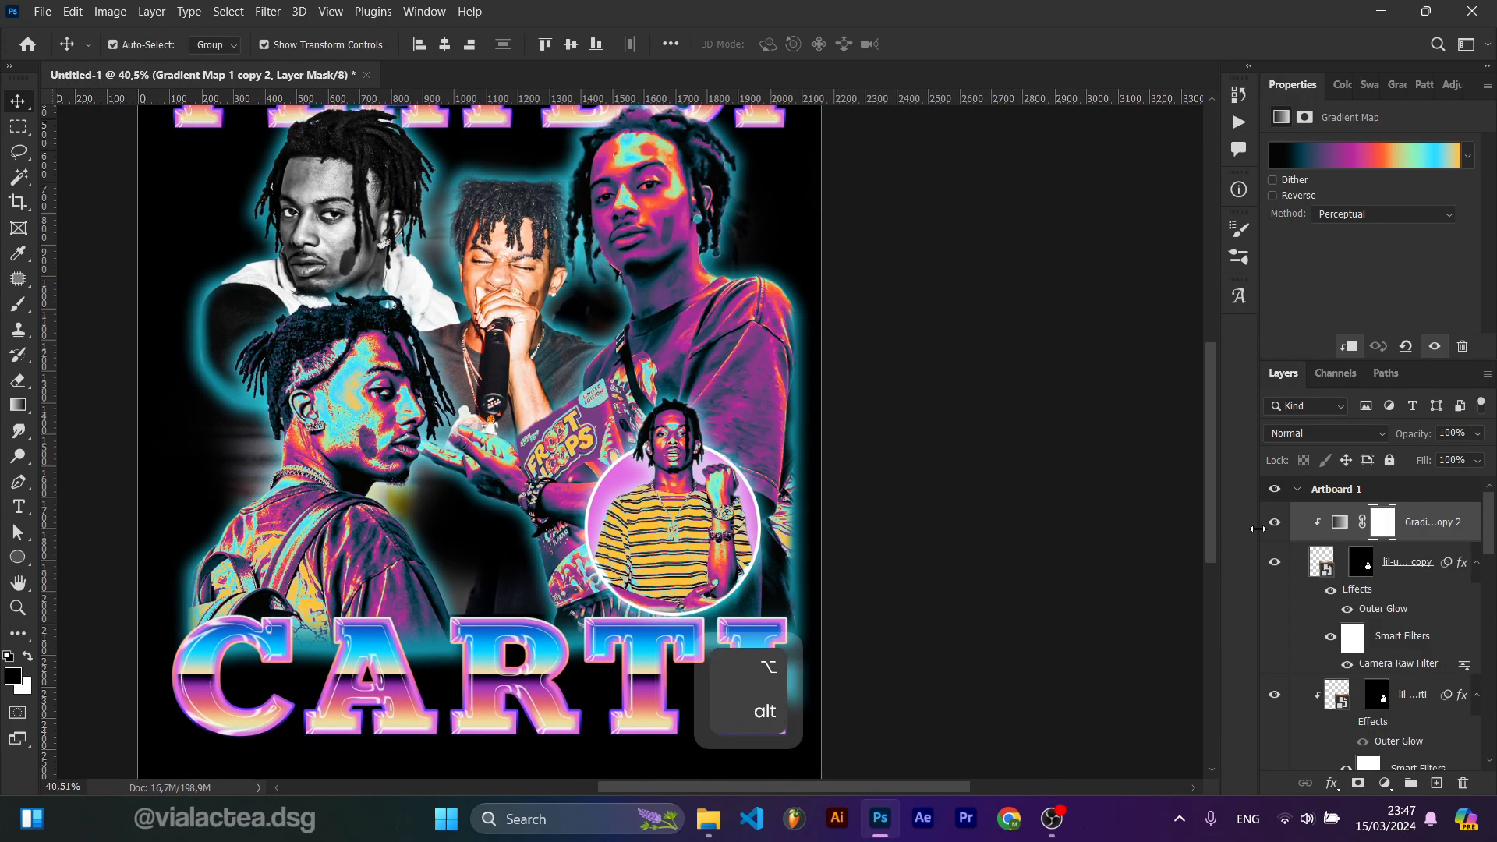
left_click(1275, 521)
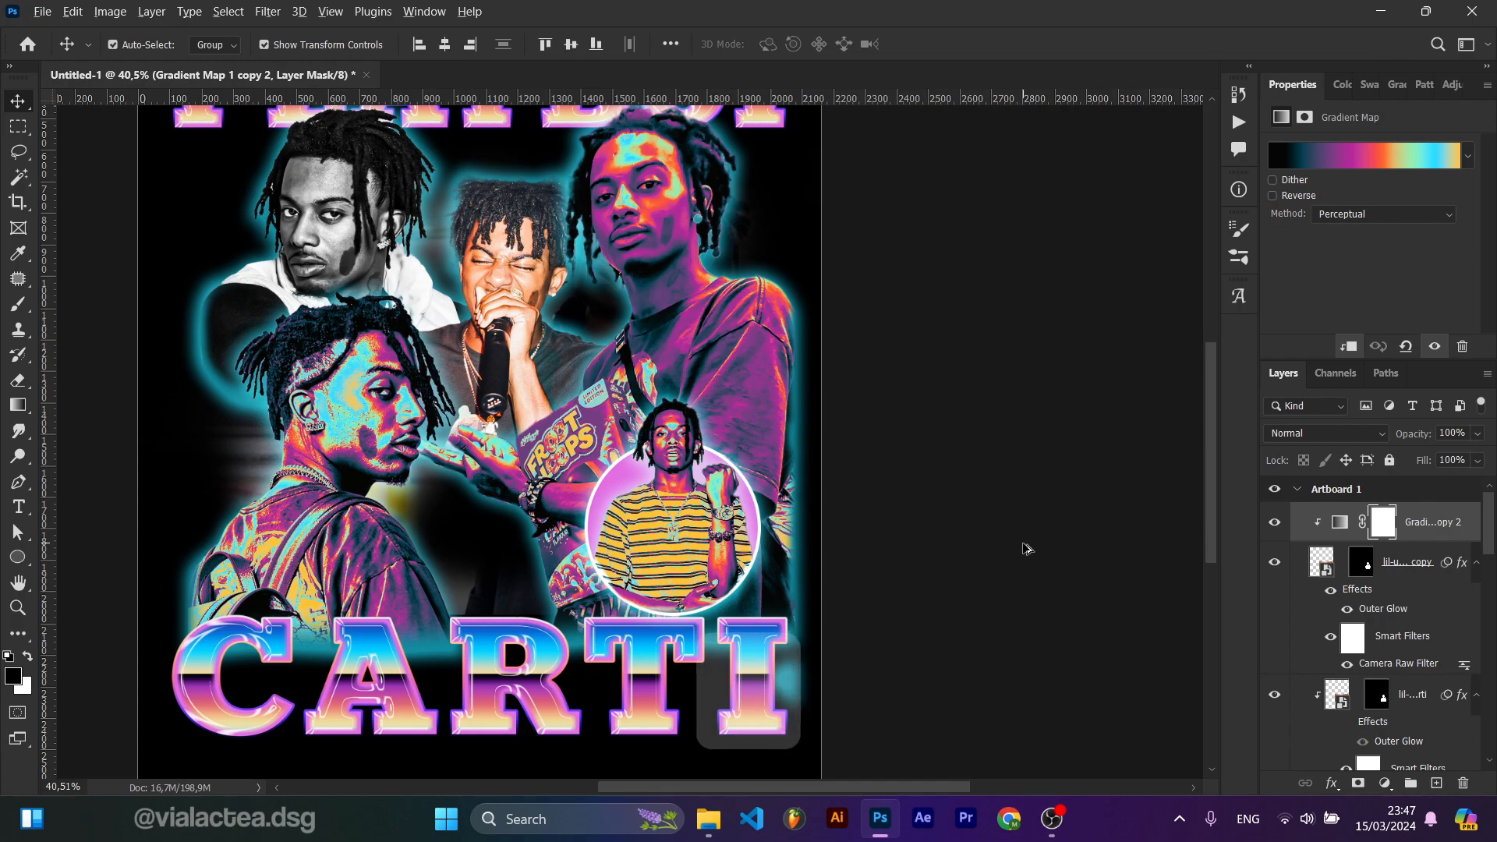
Step: Compare the poster with the lil-uzi-vert copy photo shown and hidden
scroll(1024, 545, "down", 2)
scroll(838, 542, "up", 4)
scroll(838, 542, "down", 2)
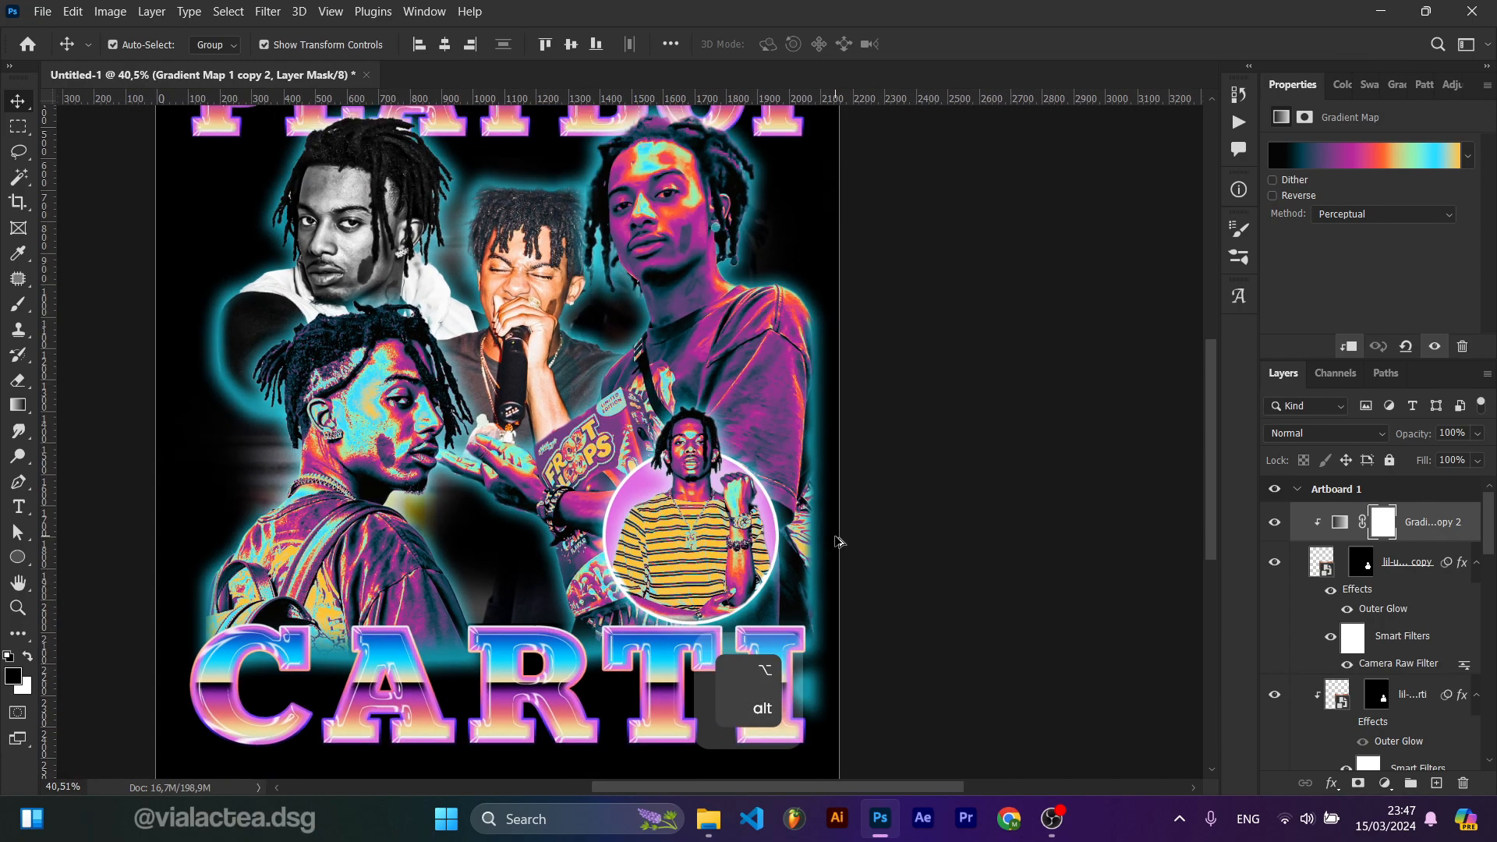
scroll(1324, 594, "down", 1)
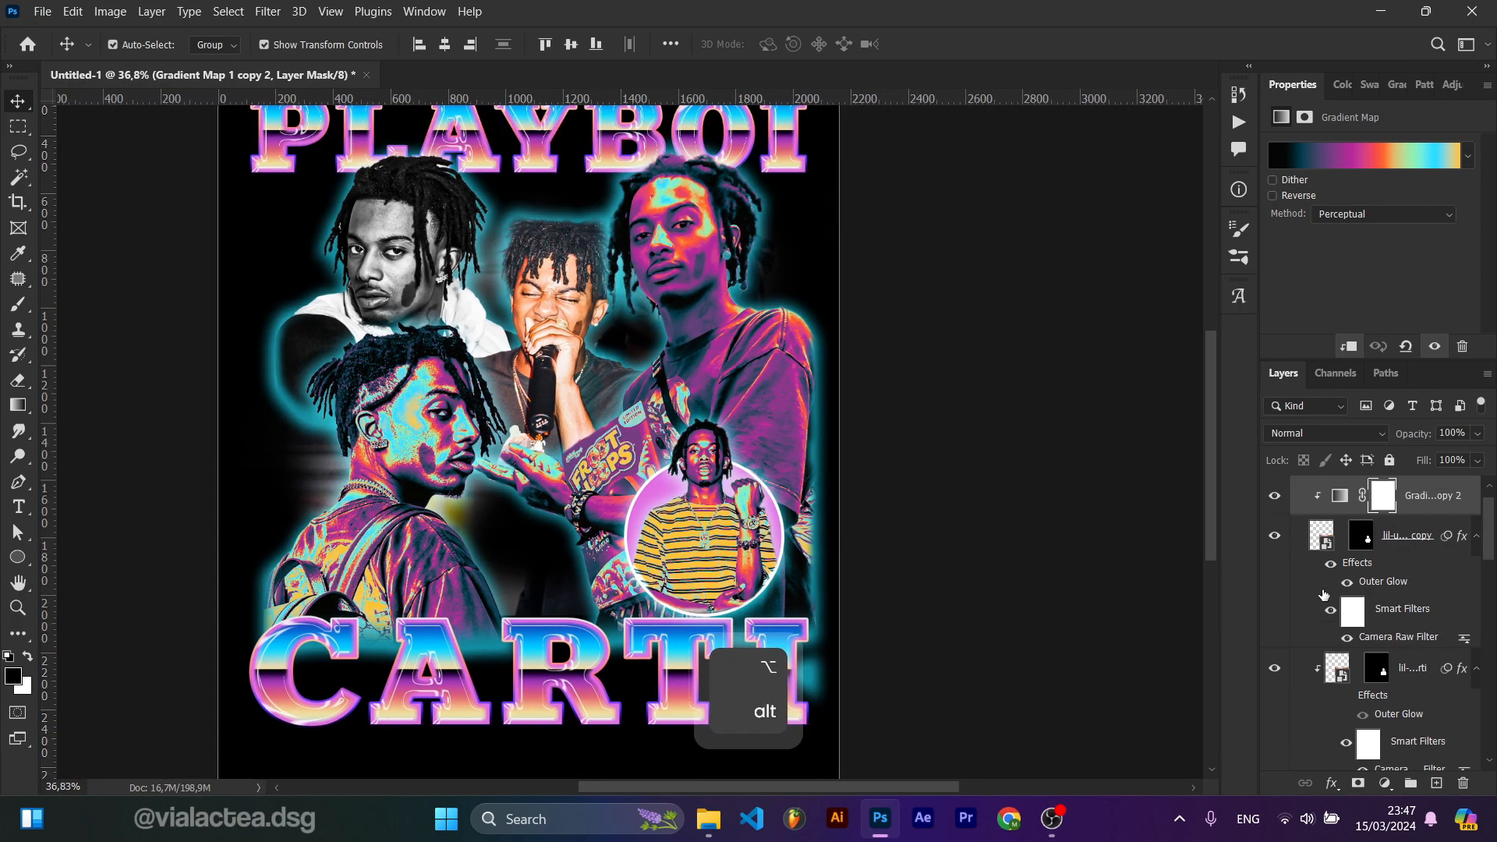
left_click(1281, 545)
left_click(1282, 545)
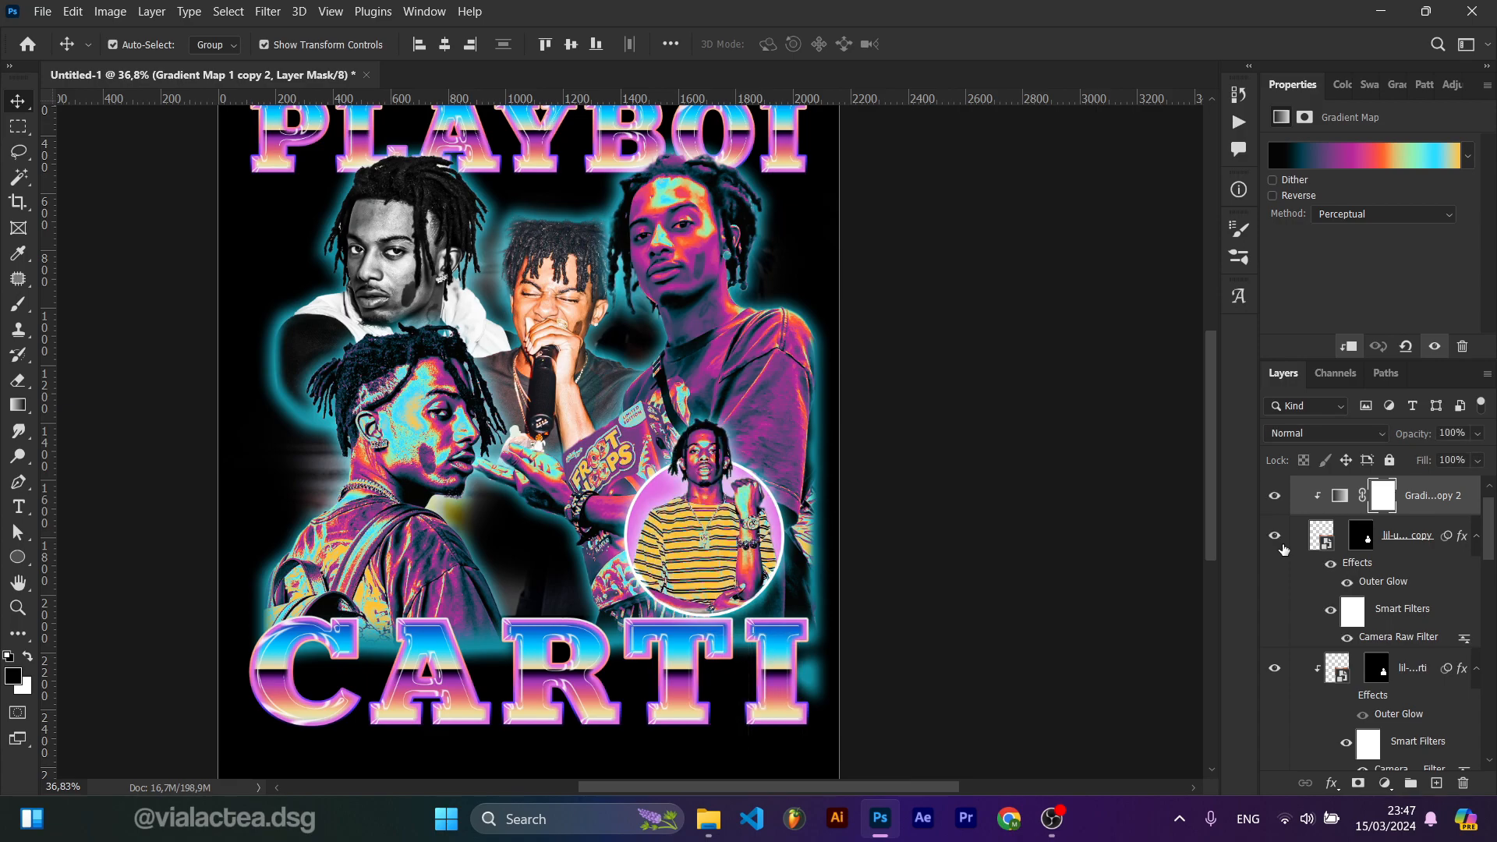
Step: Duplicate the Gradient Map onto the 1205883 photo layer as a clipping mask
scroll(838, 505, "up", 3)
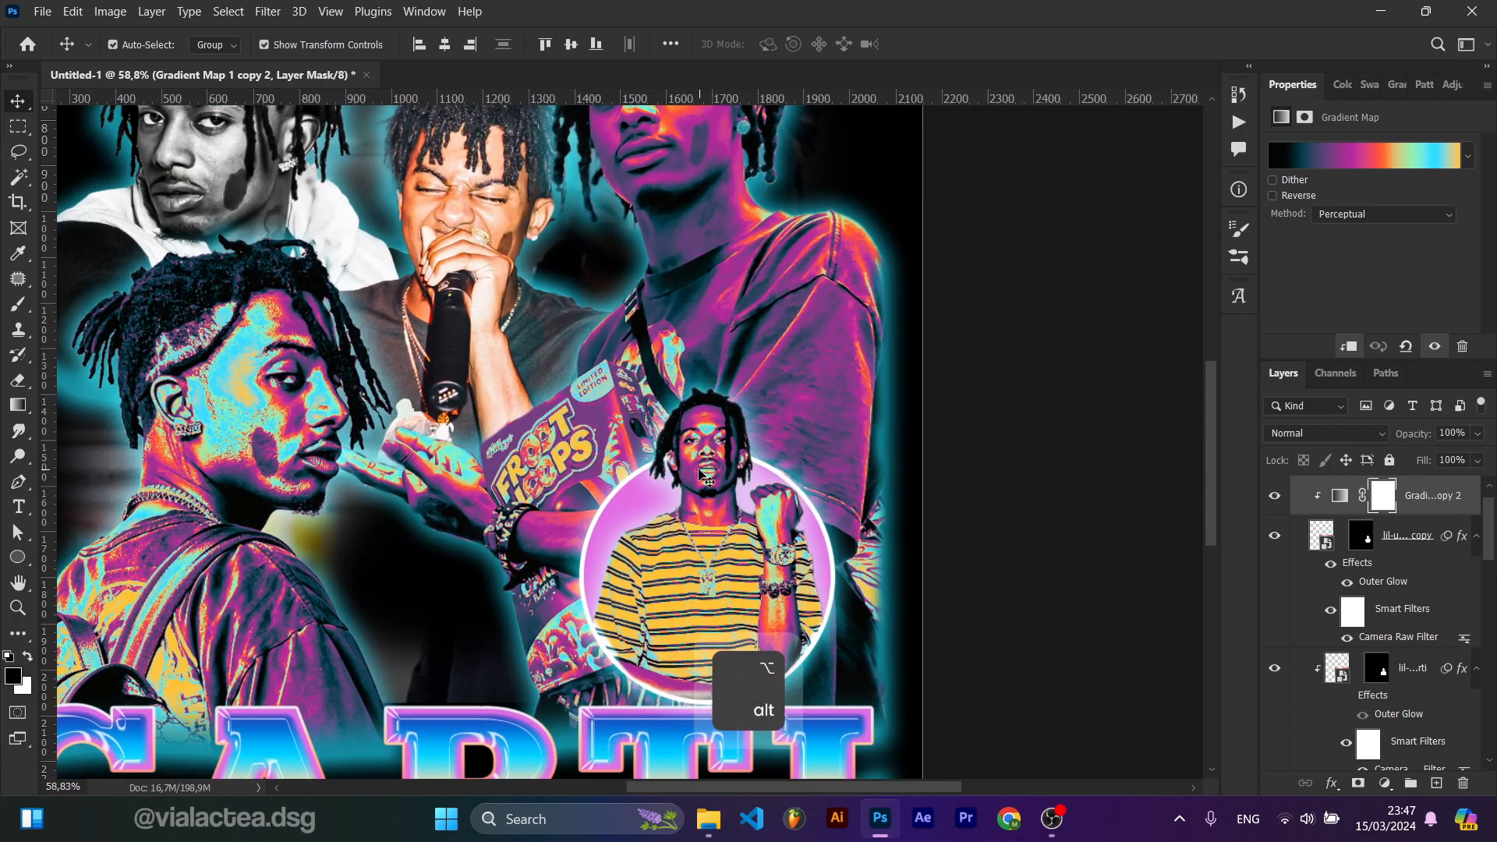
scroll(838, 505, "down", 4)
left_click(698, 421)
scroll(1360, 577, "down", 1)
scroll(1360, 575, "up", 2)
left_click_drag(1408, 518, 1413, 659)
right_click(1419, 694)
left_click(1290, 411)
Step: Duplicate the Gradient Map onto the playboi-carti-1088977 photo layer as a clipping mask
scroll(1377, 635, "down", 4)
scroll(1378, 636, "up", 2)
scroll(1395, 585, "down", 1)
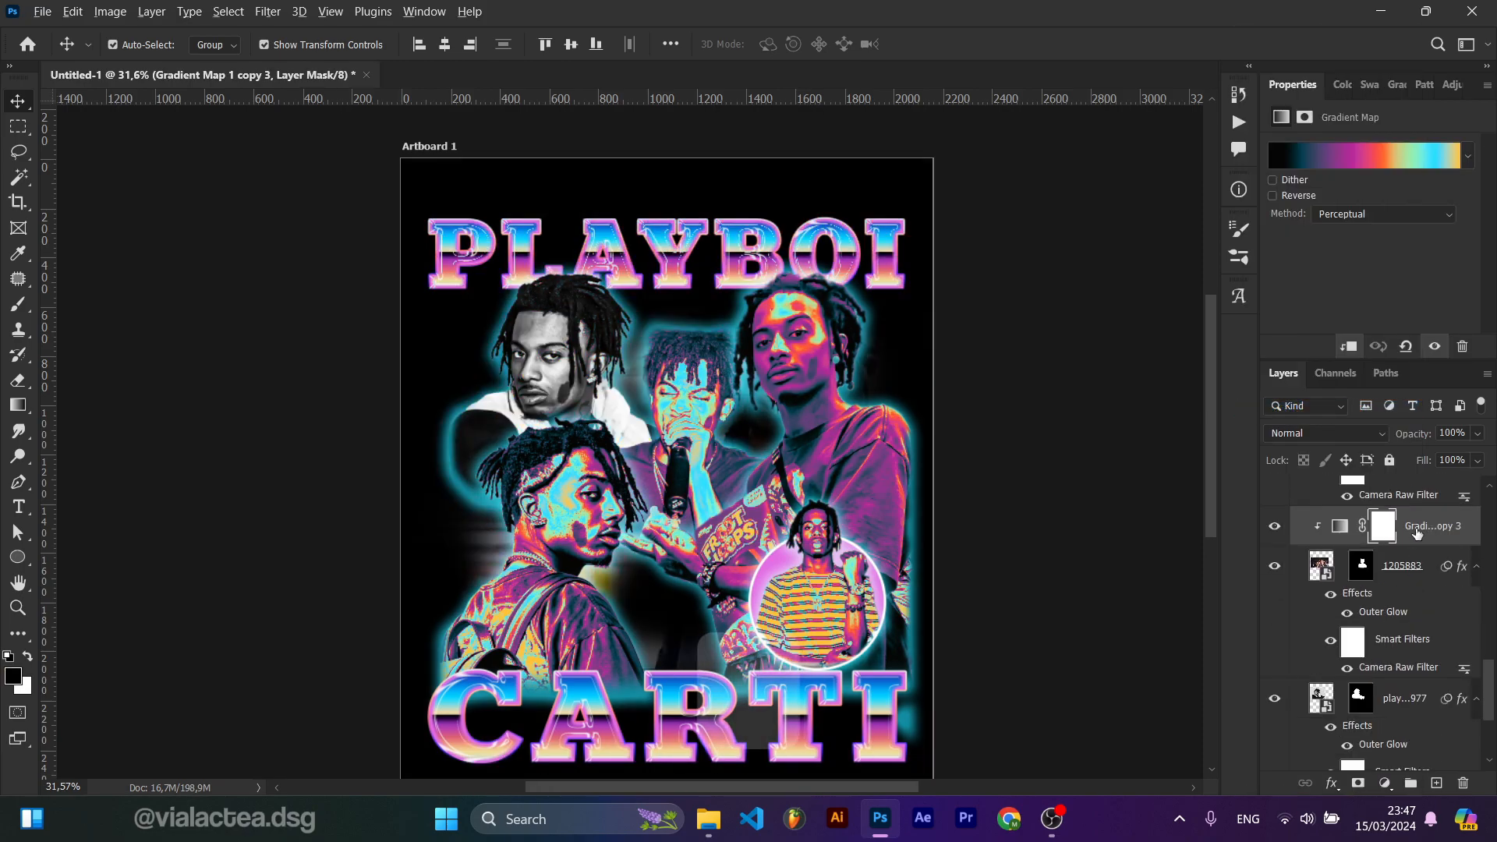
left_click_drag(1416, 532, 1403, 682)
right_click(1403, 697)
left_click(1266, 407)
Step: Change the Outer Glow colour of the playboi-carti-1088977 photo to purple 8017d9
scroll(867, 508, "up", 3)
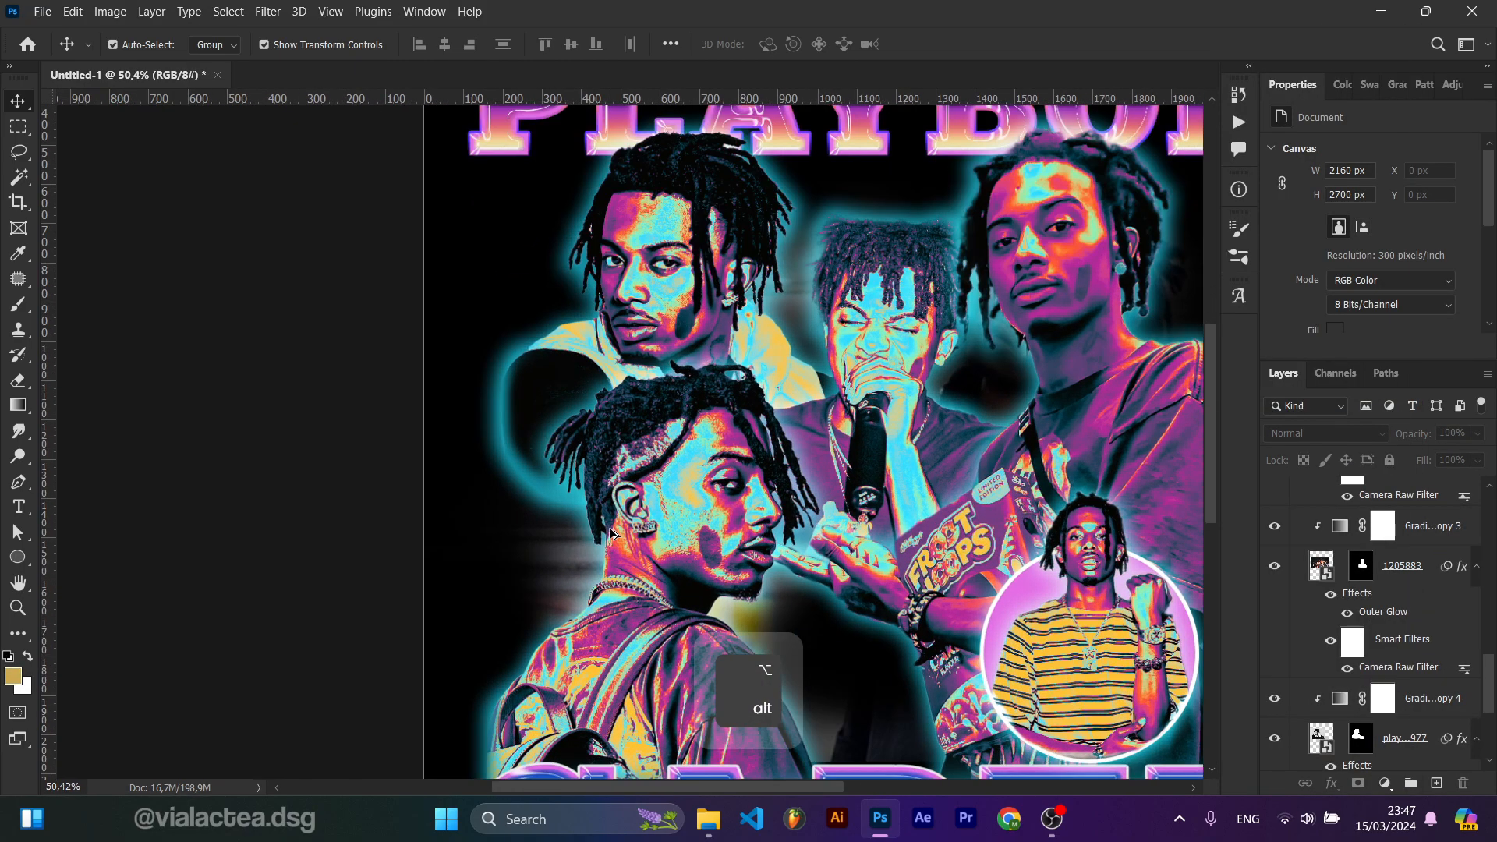
scroll(868, 508, "down", 4)
scroll(864, 506, "up", 2)
left_click_drag(865, 507, 857, 561)
scroll(940, 546, "down", 2)
left_click_drag(1018, 511, 957, 431)
scroll(1373, 623, "down", 2)
left_click(1405, 659)
scroll(1399, 651, "down", 1)
double_click(1394, 652)
left_click(1040, 462)
left_click(1124, 416)
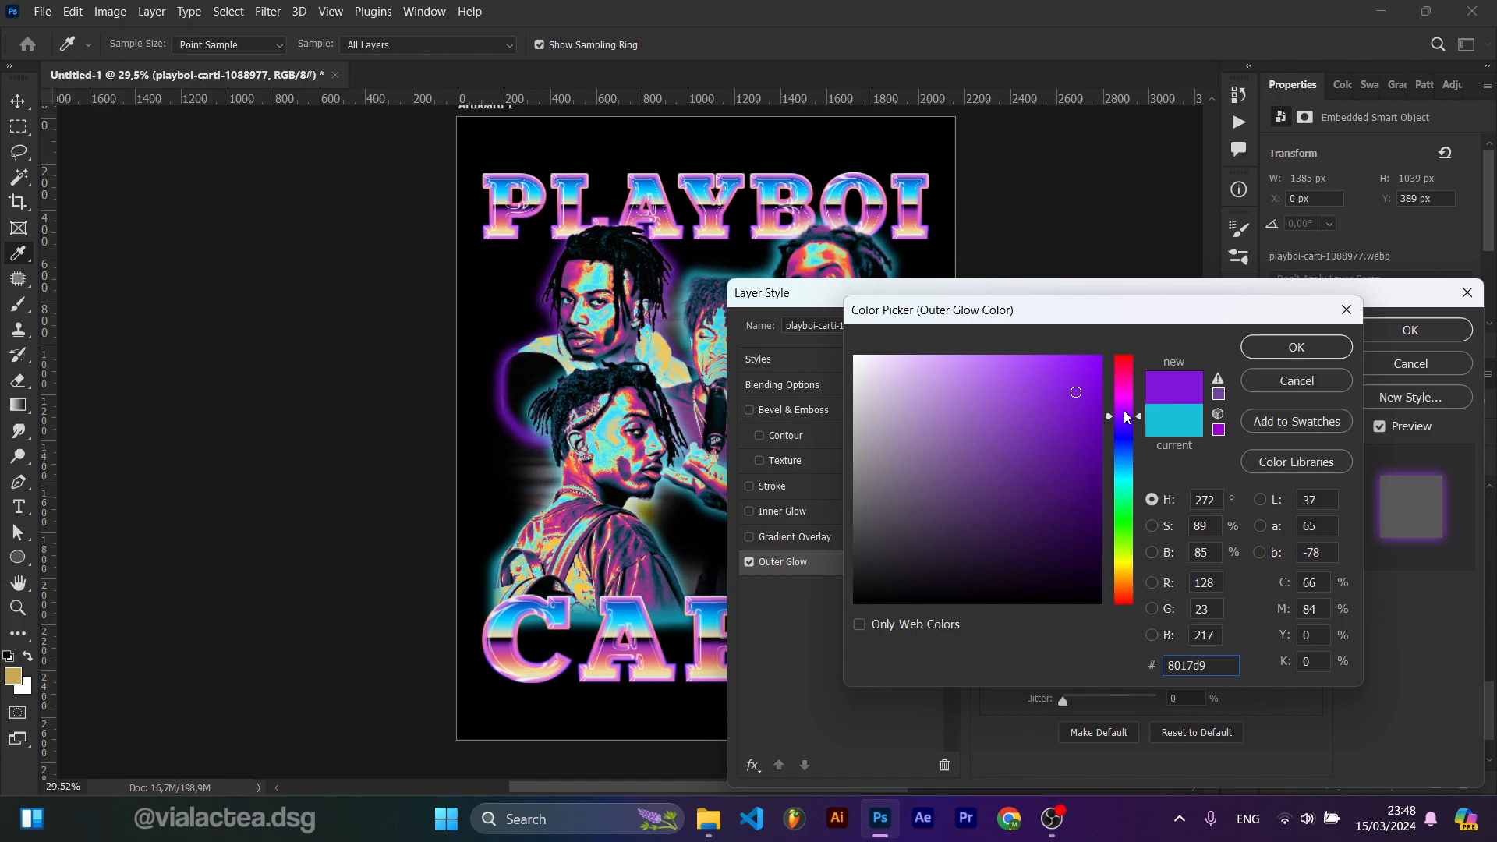
left_click(1297, 347)
left_click(1411, 330)
Step: Copy the purple Outer Glow effect onto the 1205883 photo layer
left_click_drag(1413, 672, 1426, 575)
scroll(1407, 616, "down", 3)
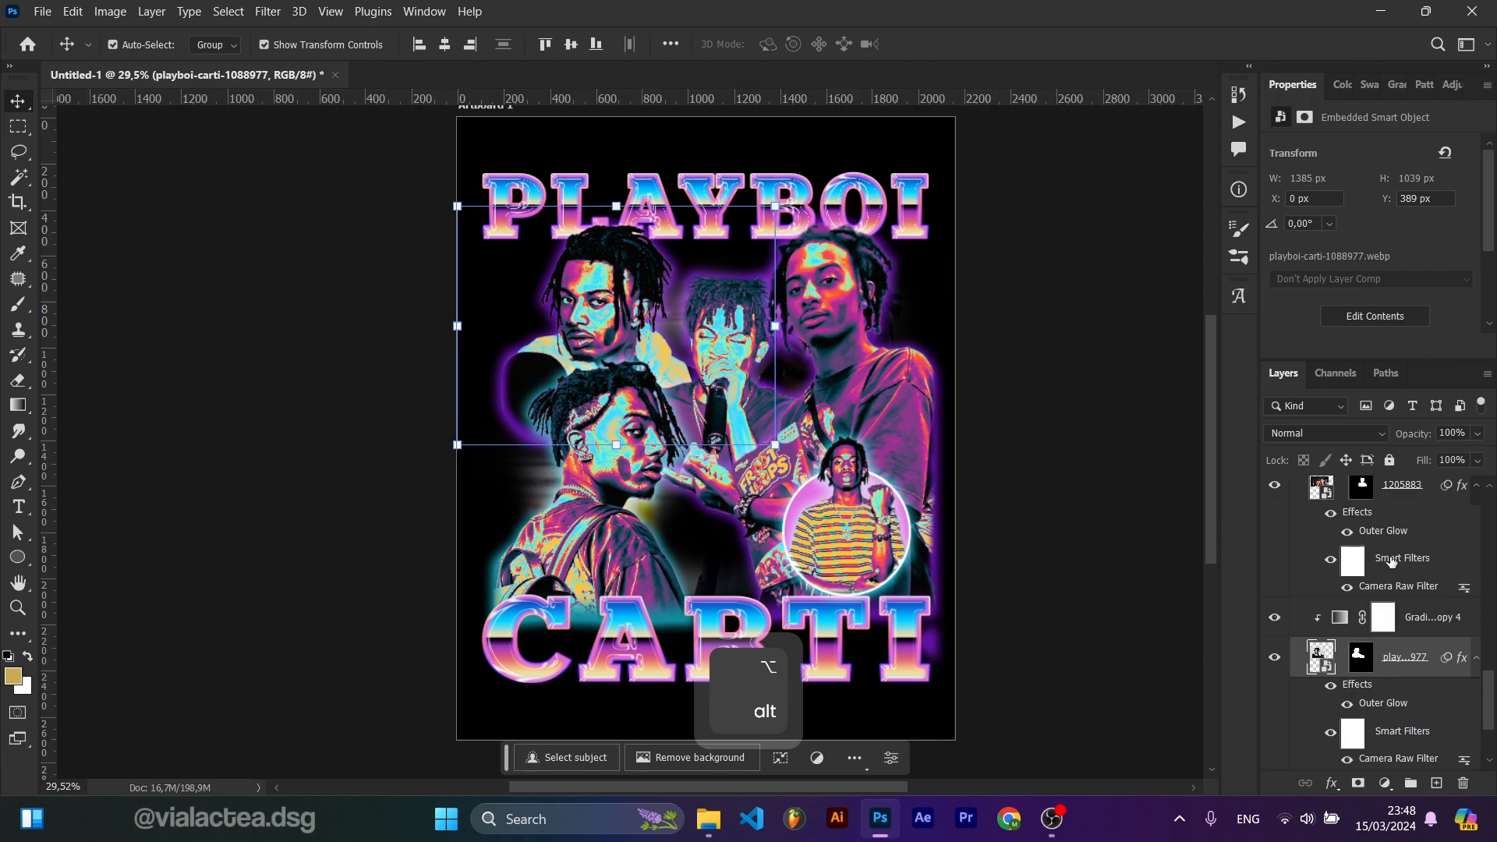
scroll(1419, 596, "up", 4)
left_click_drag(1406, 717, 1395, 546)
left_click(633, 558)
scroll(1421, 603, "down", 2)
left_click_drag(1383, 676, 1405, 572)
Step: Copy the purple Outer Glow effect onto the remaining photo layers, including the lil-uzi-vert copy photo
left_click(1013, 518)
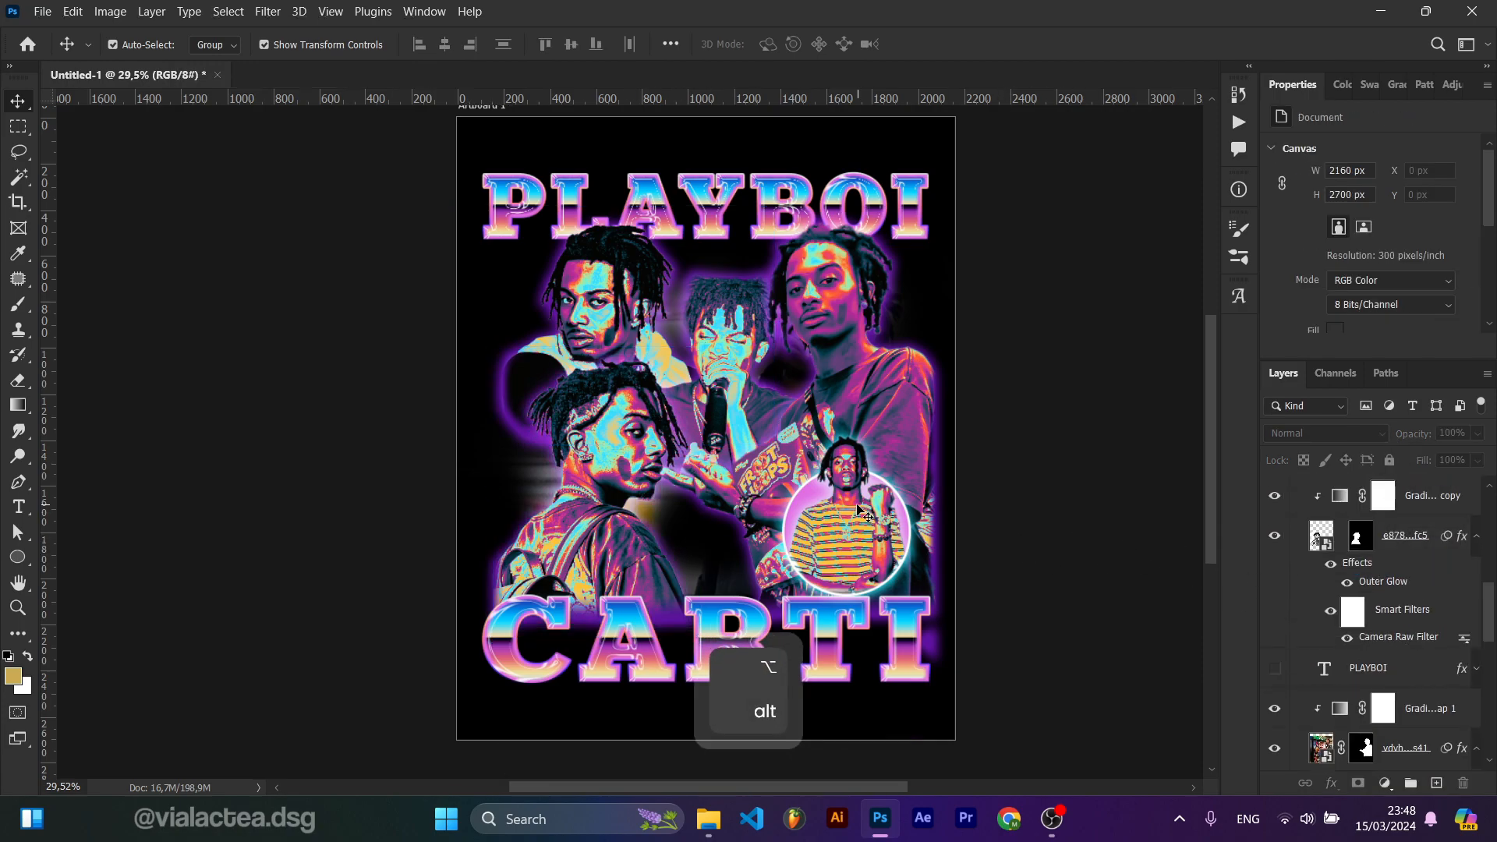
left_click(852, 518)
scroll(1403, 568, "down", 1)
scroll(1403, 569, "up", 2)
scroll(1397, 668, "down", 9)
left_click_drag(1379, 739, 1370, 585)
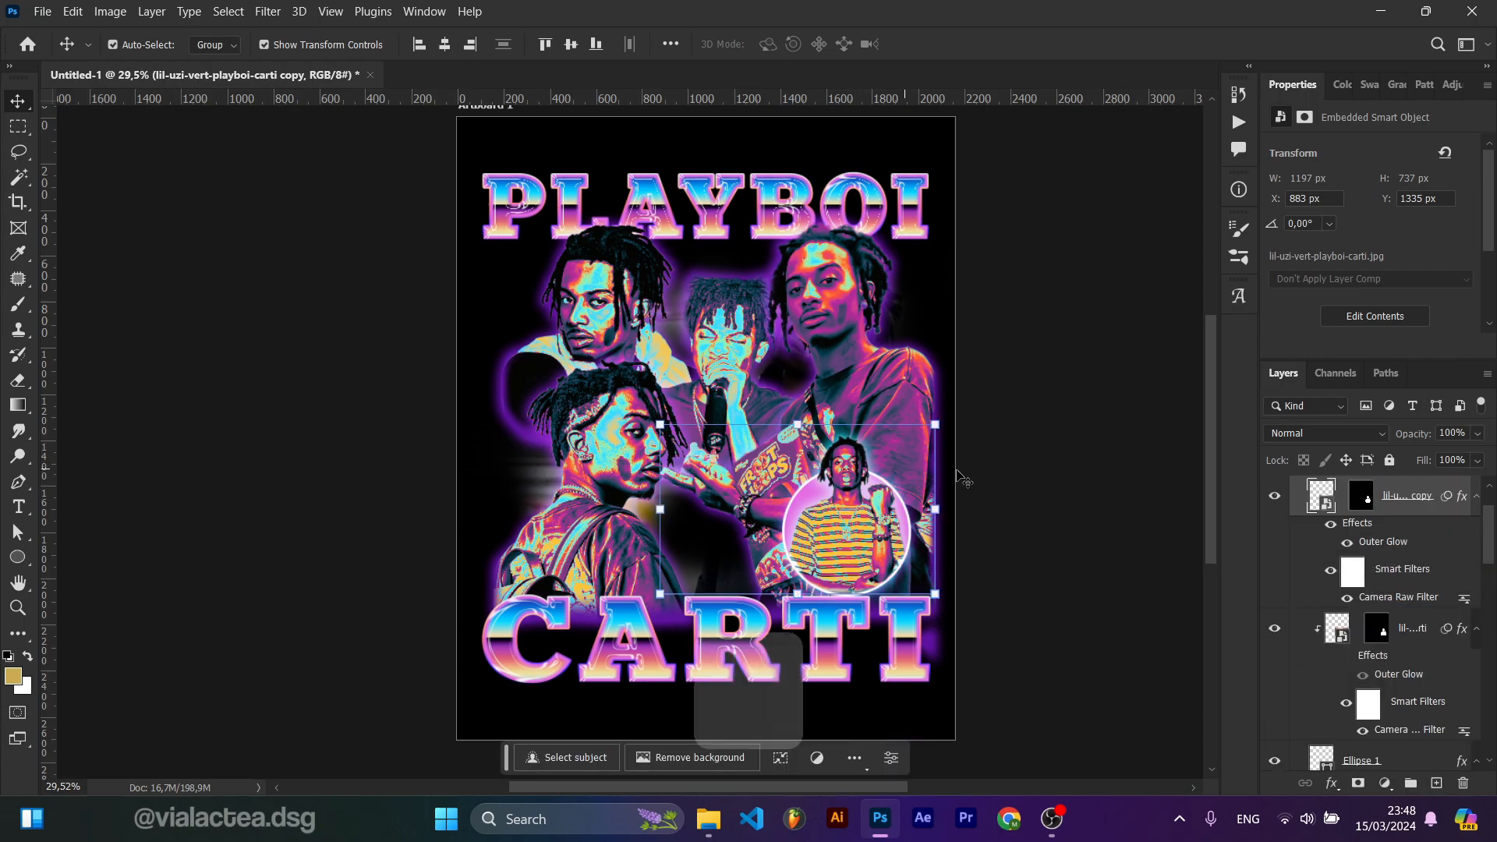
scroll(1403, 593, "up", 1)
scroll(1423, 607, "down", 3)
left_click_drag(1424, 607, 1399, 534)
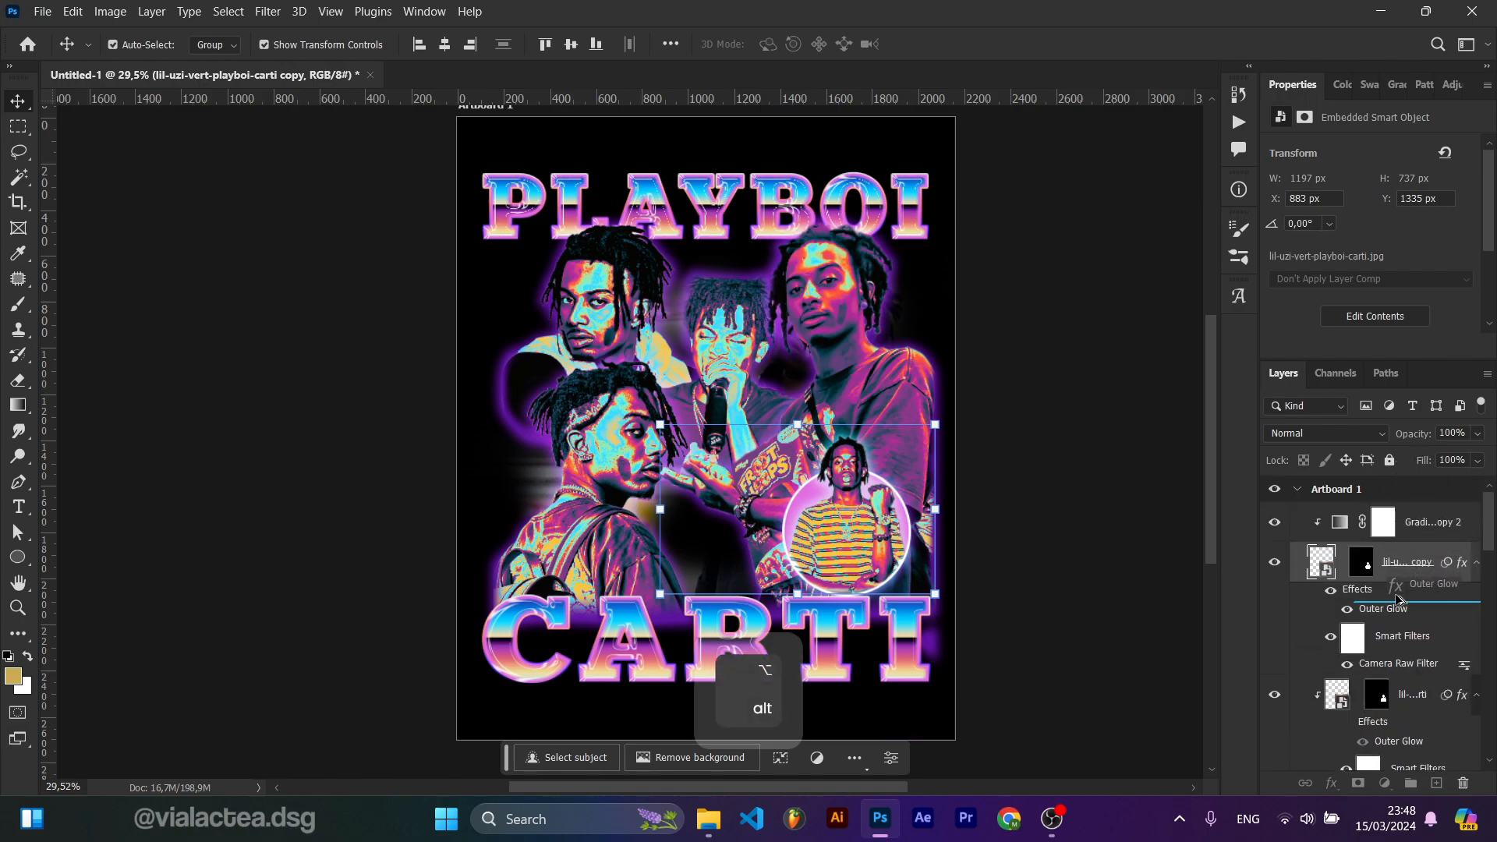
scroll(1396, 612, "down", 1)
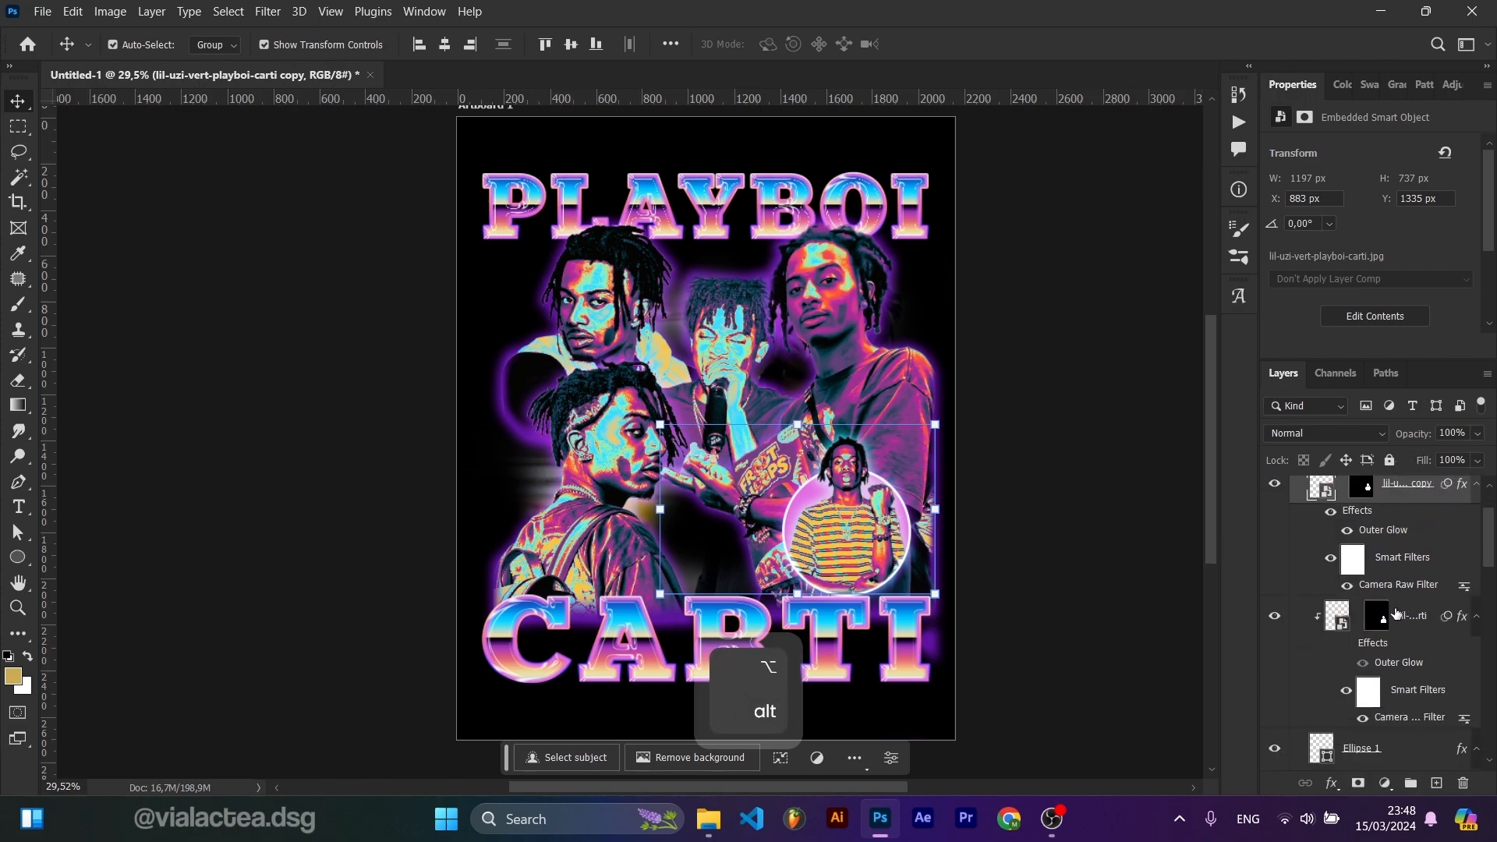
Step: Copy the Outer Glow effect onto the two lil-uzi-vert photo layers
scroll(1396, 655, "down", 1)
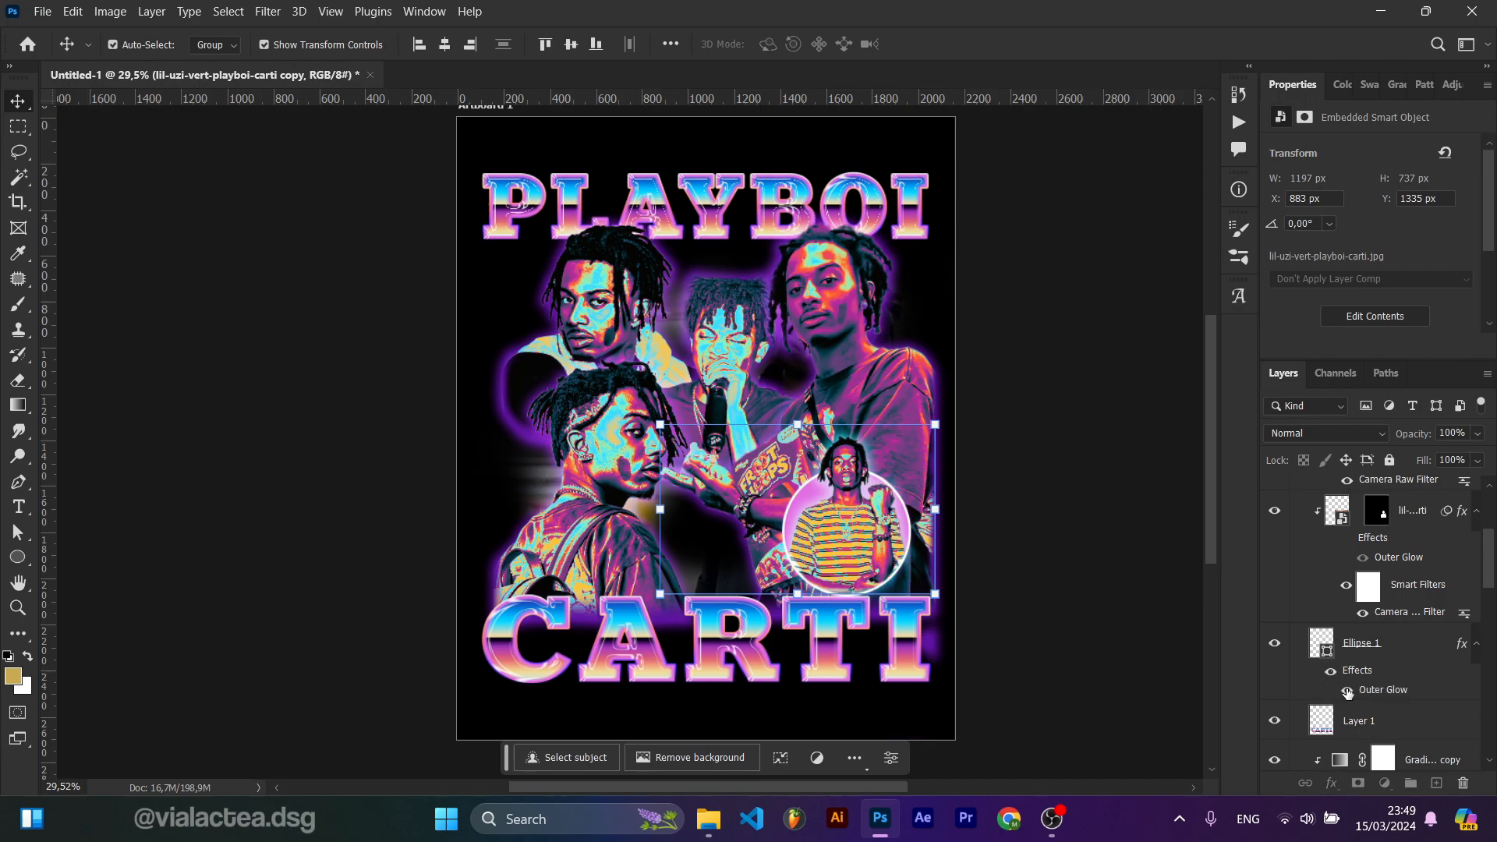
scroll(877, 538, "up", 3)
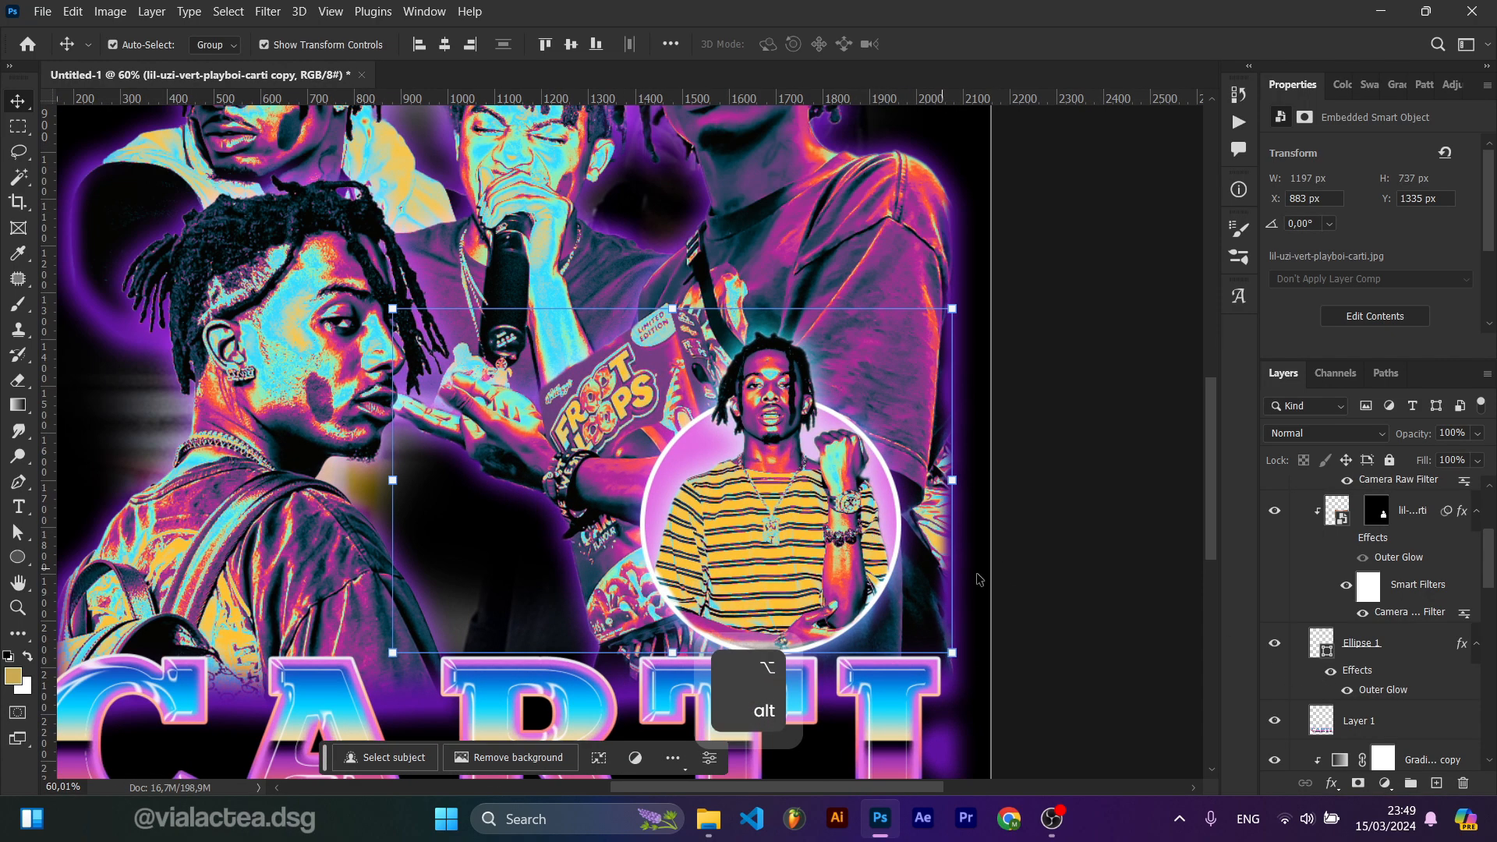
scroll(1286, 624, "down", 3)
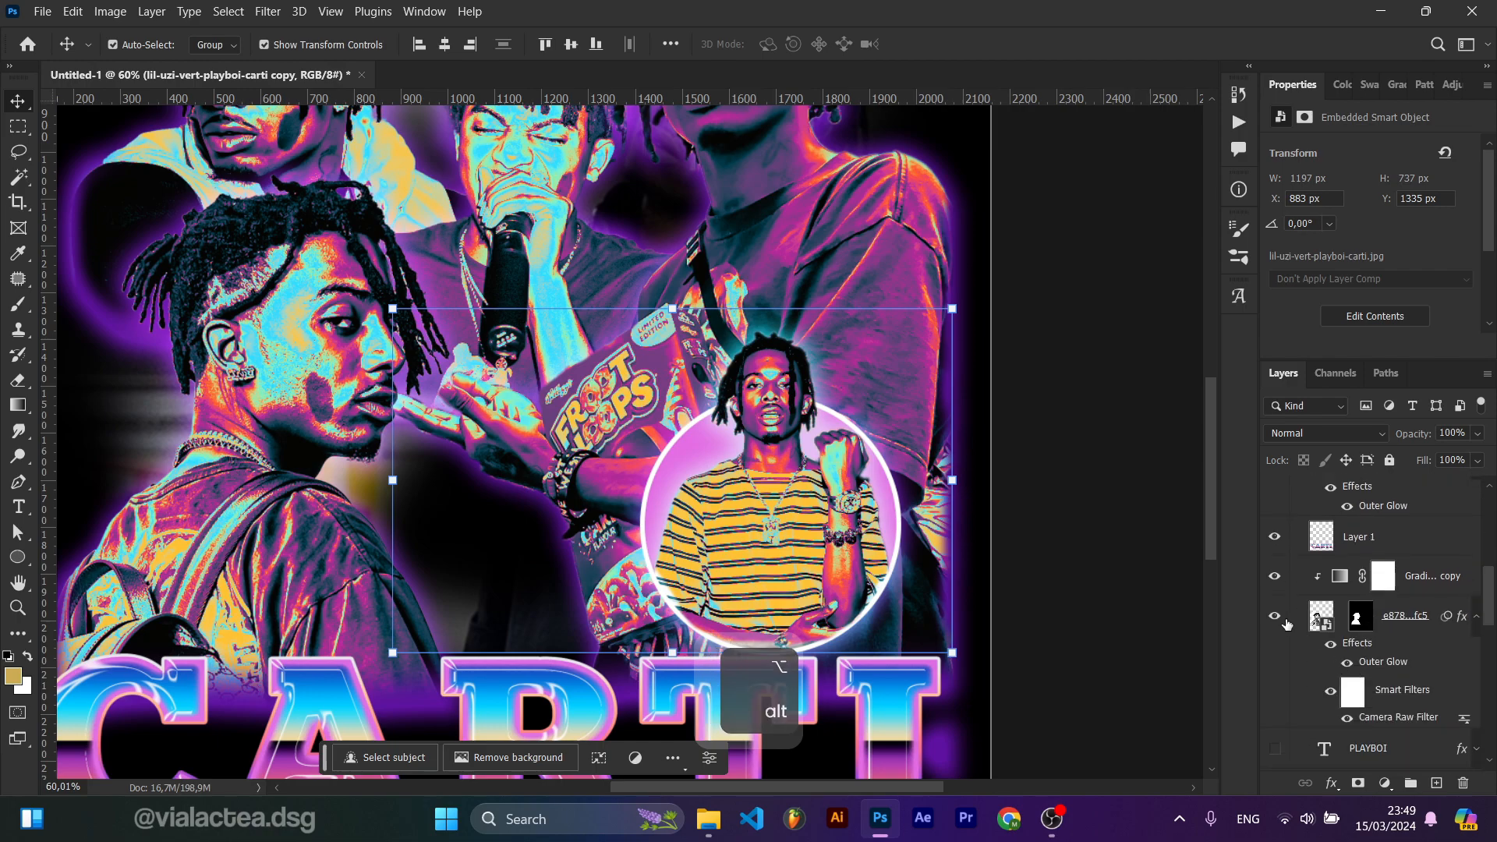
left_click(1276, 617)
left_click(1276, 617)
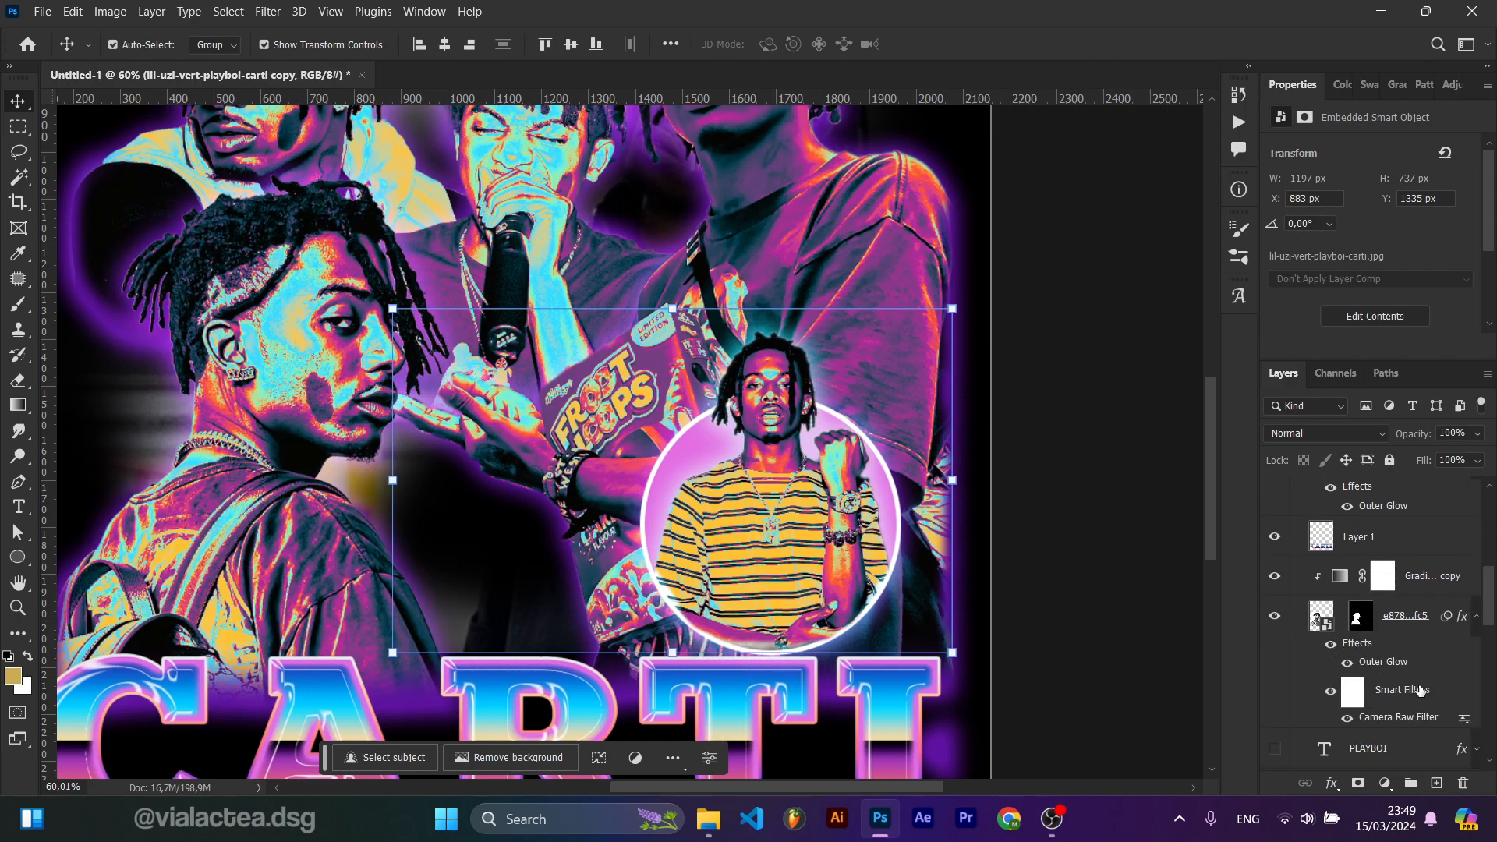
left_click_drag(1405, 675, 1392, 584)
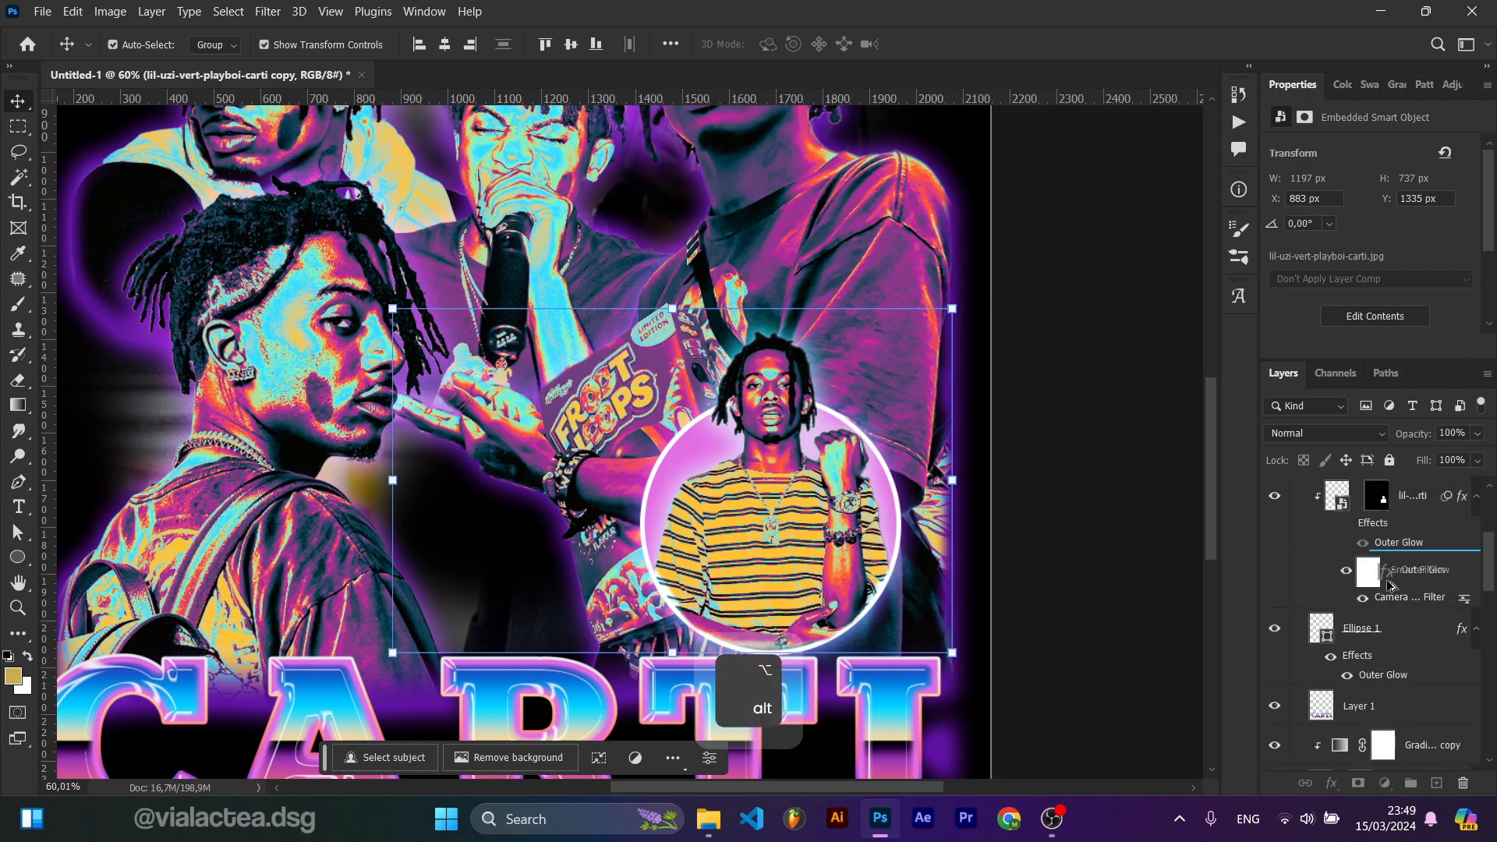
left_click_drag(1375, 656, 1374, 655)
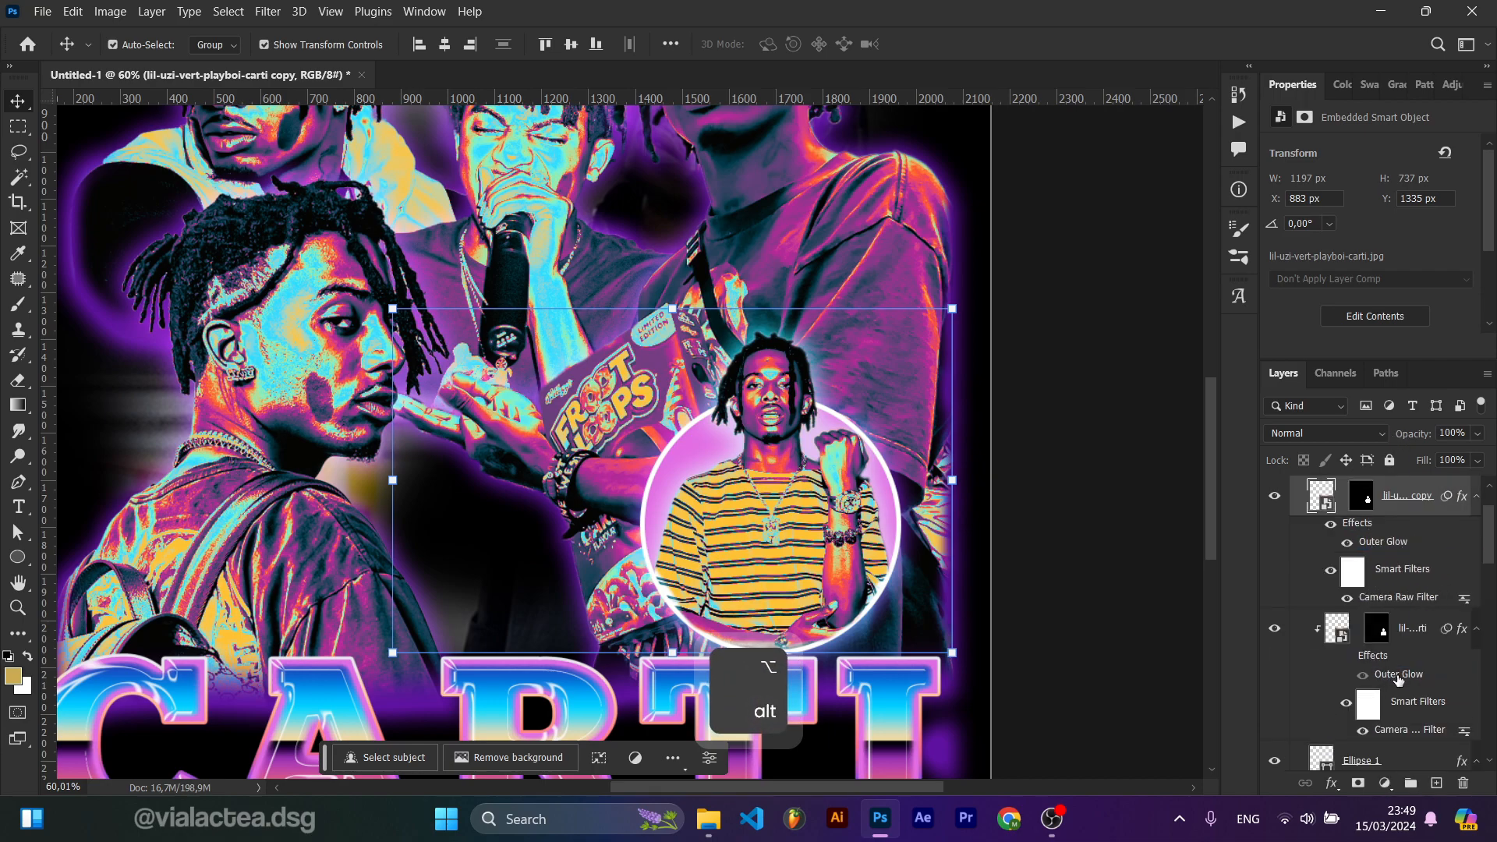
left_click_drag(1410, 587, 1406, 463)
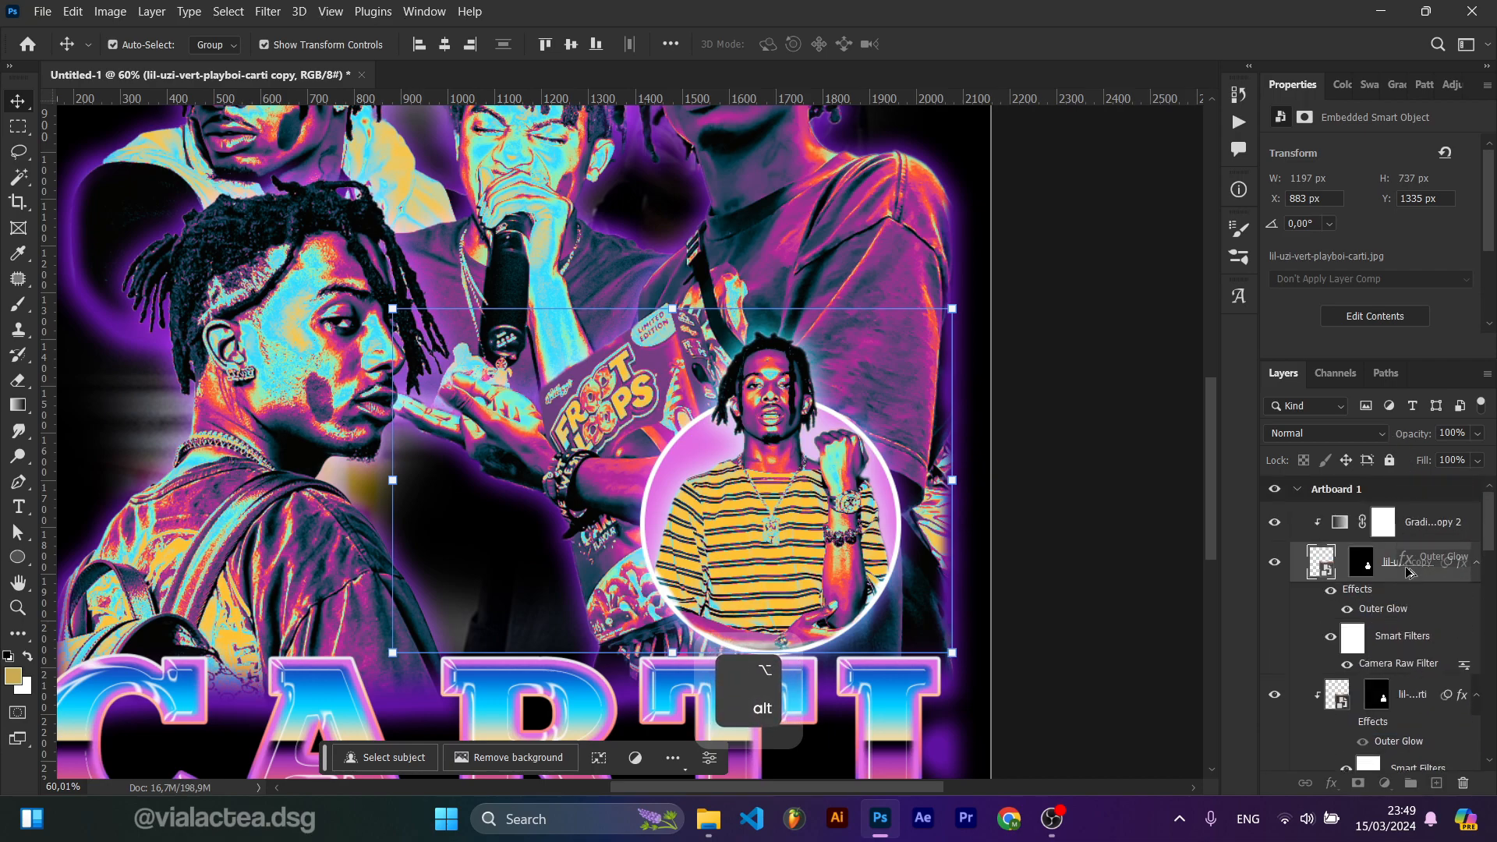
left_click_drag(1405, 598, 1402, 603)
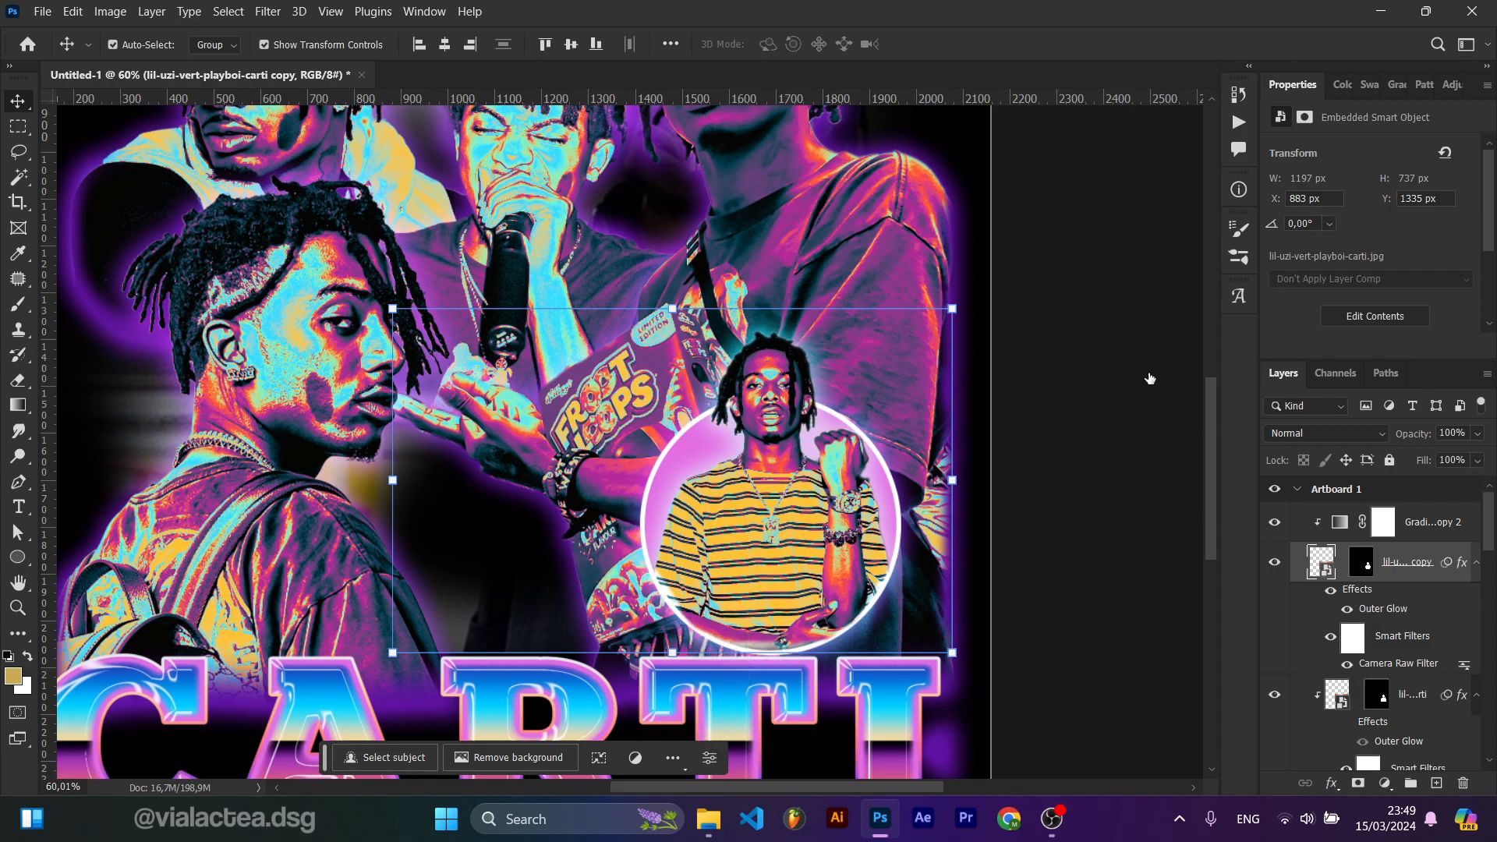
Step: Set the lil-uzi-vert copy layer's Outer Glow colour to a purple sampled from the artwork
left_click(1041, 457)
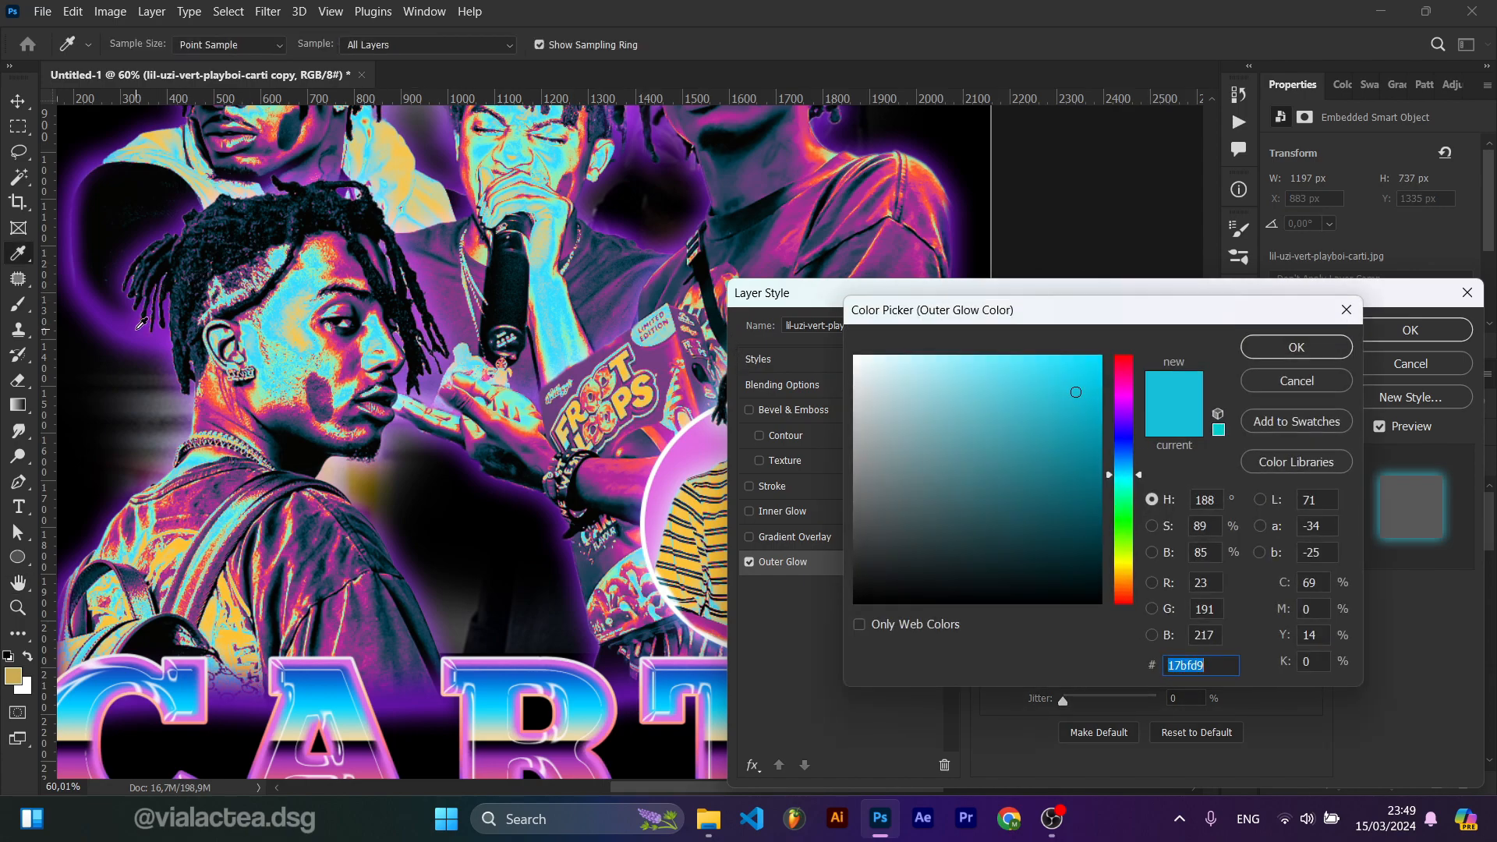
left_click(243, 339)
left_click(1260, 348)
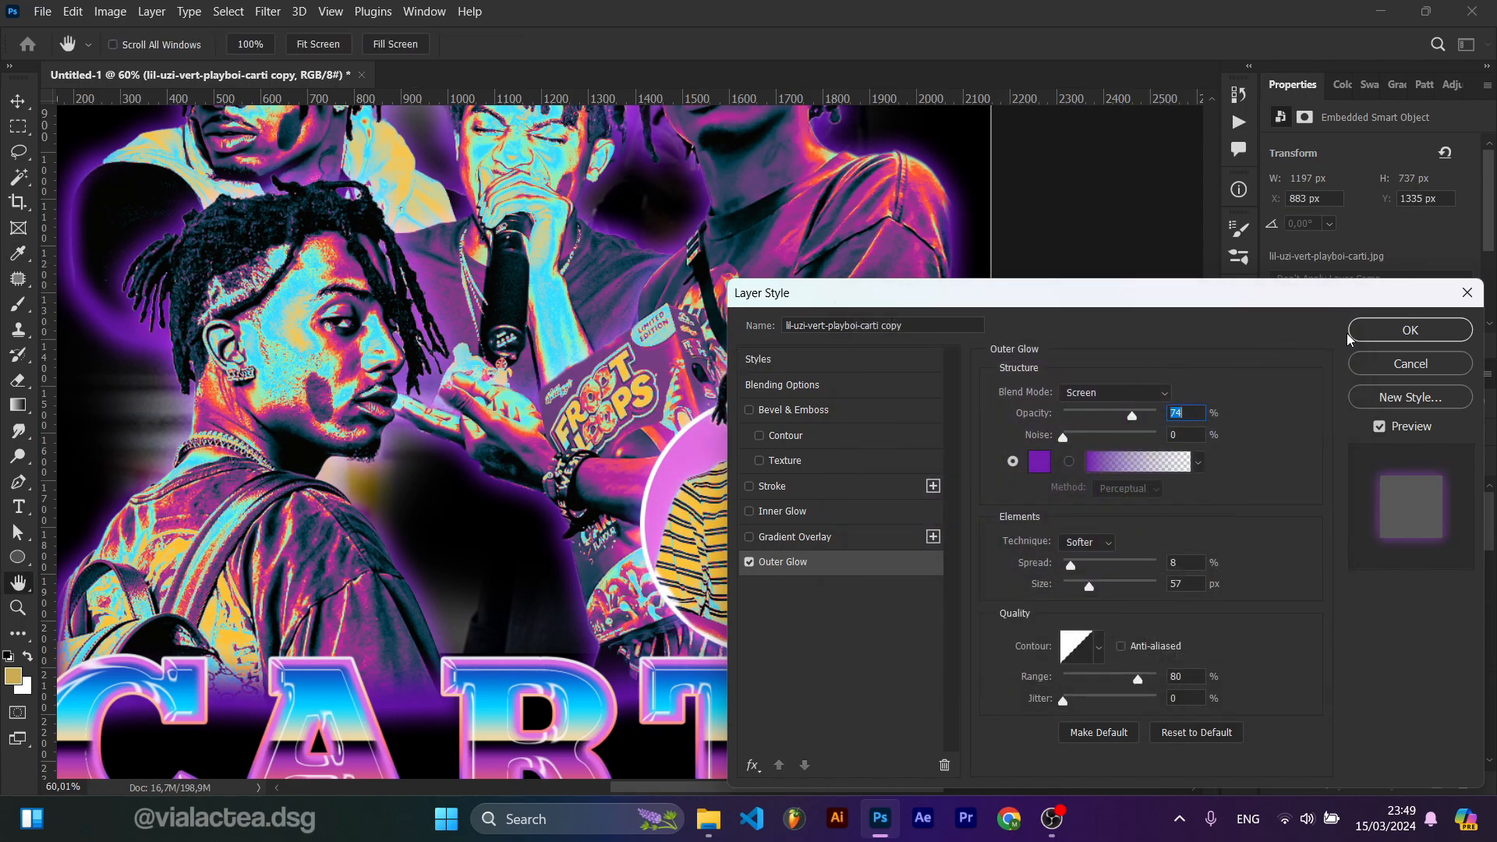
left_click(1410, 330)
Step: Select Layer 2 and hide the wp6054987 layer
scroll(828, 345, "down", 3)
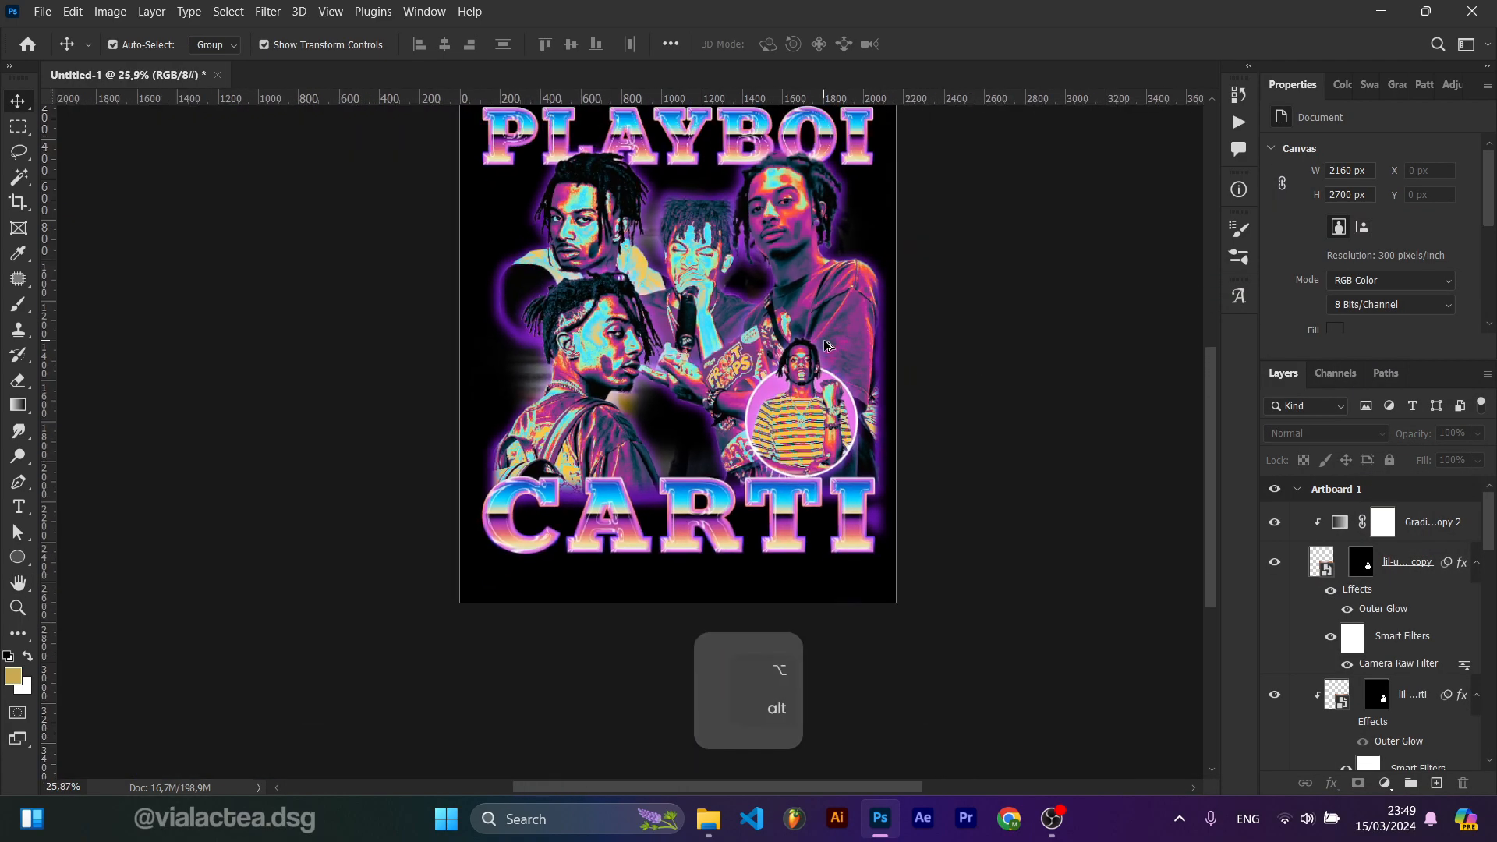
scroll(824, 316, "down", 2)
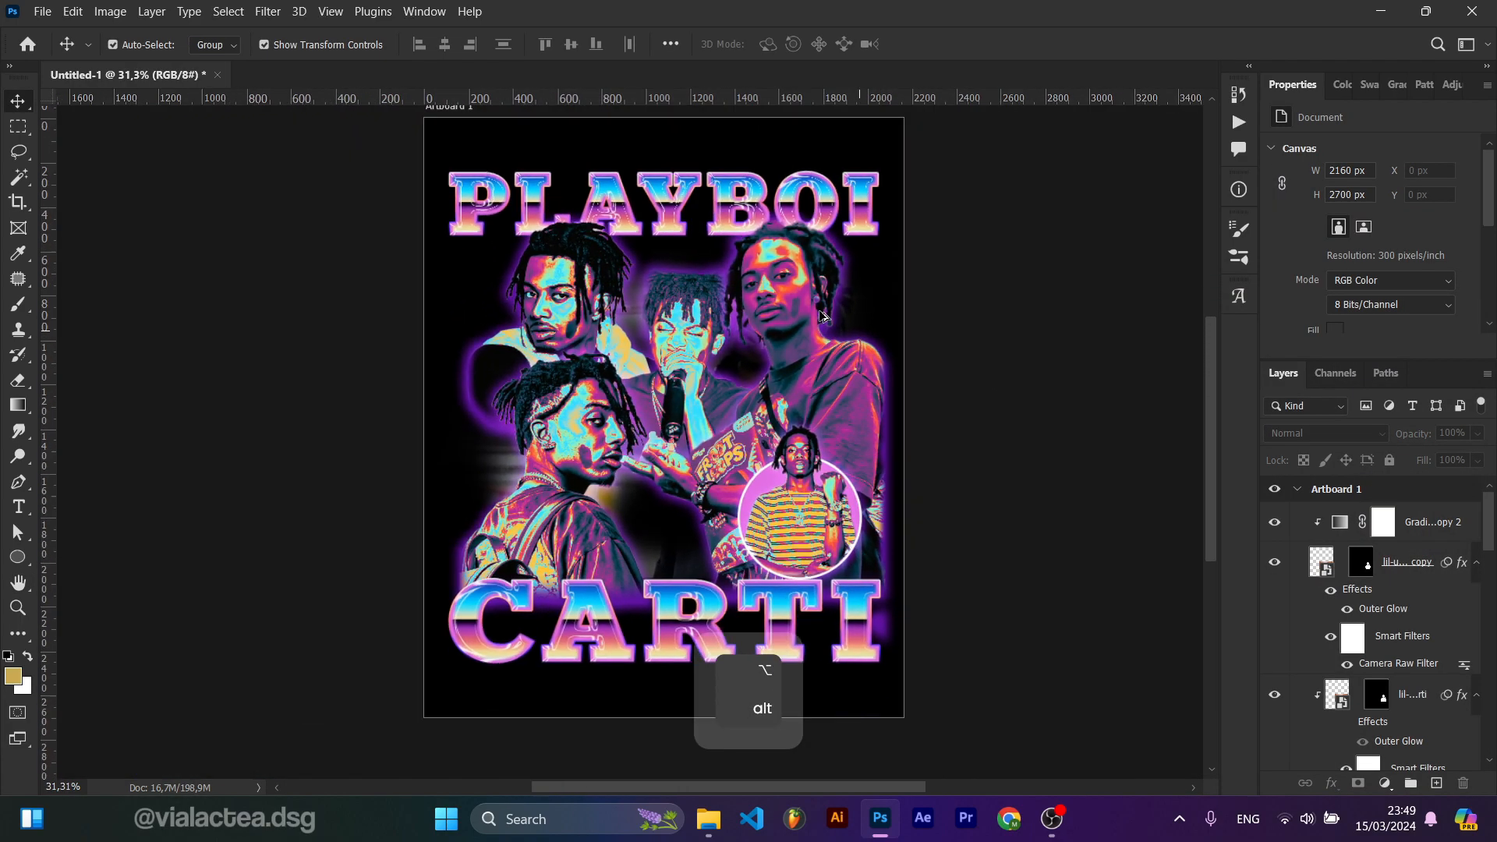
scroll(824, 316, "down", 1)
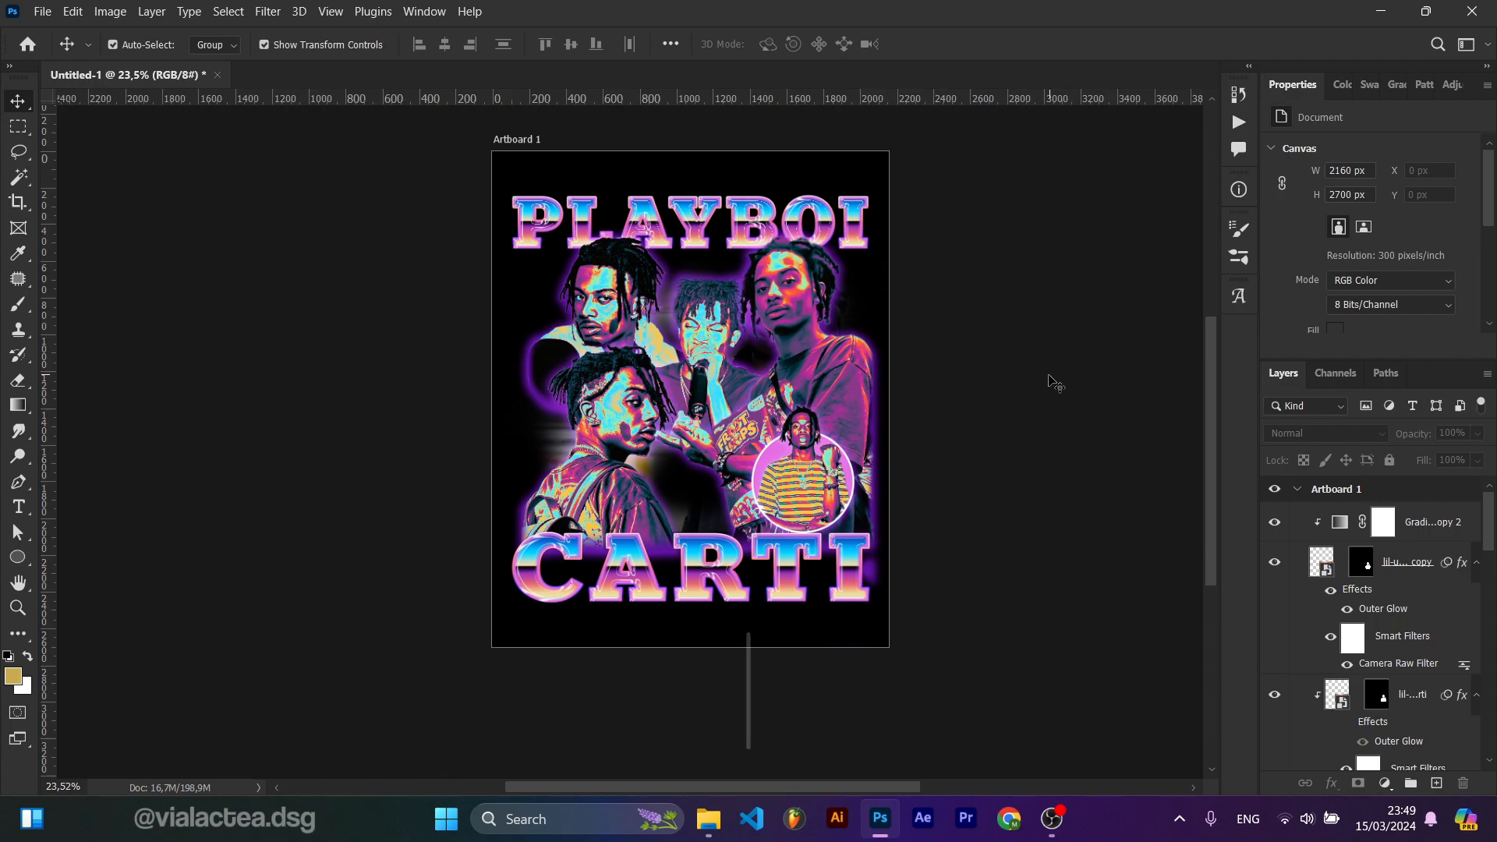
left_click_drag(1491, 543, 1466, 736)
left_click(1407, 737)
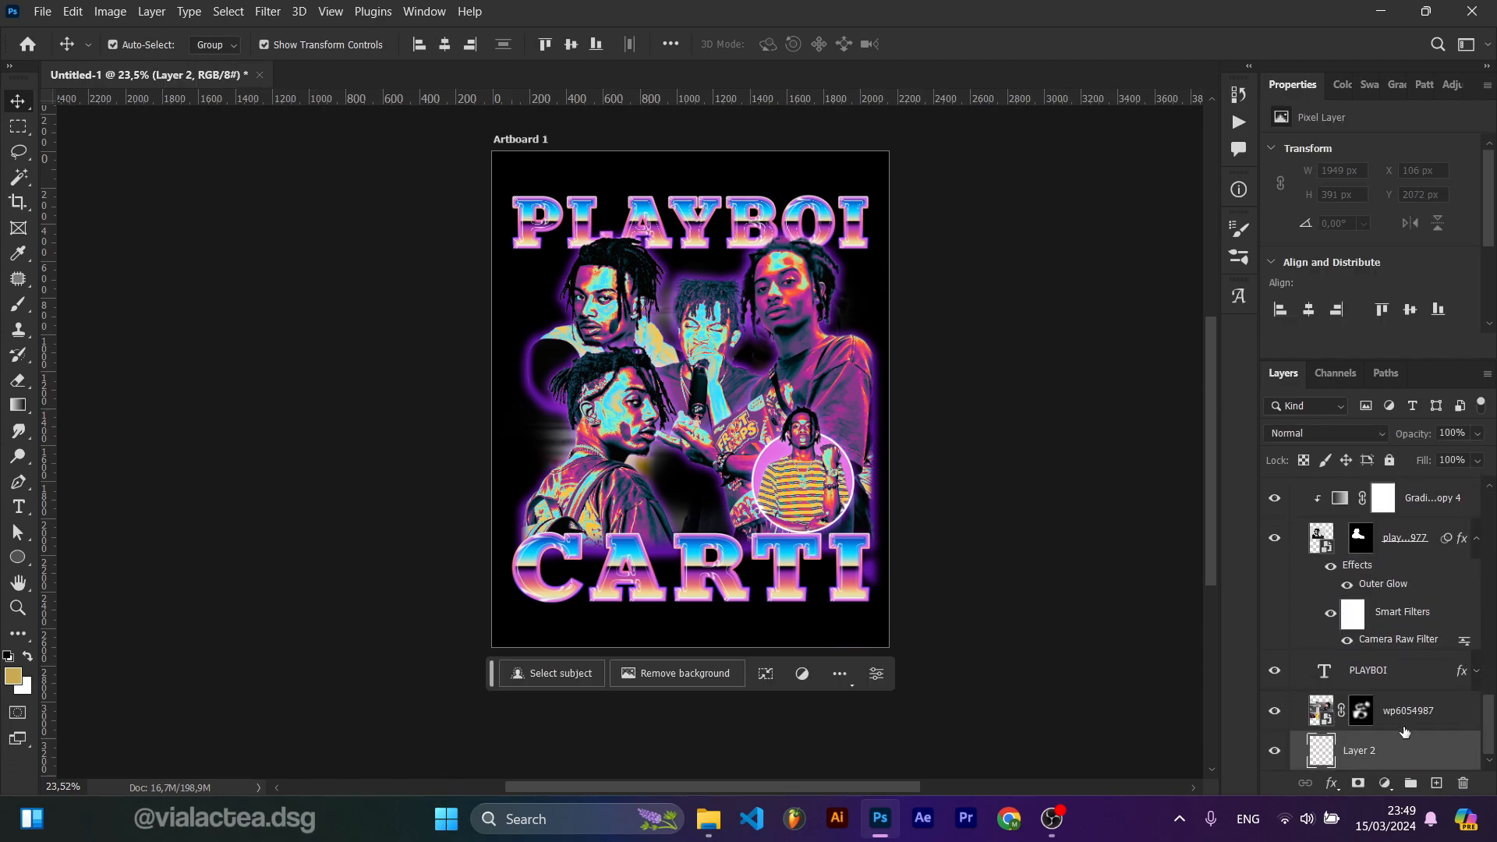
left_click(1275, 710)
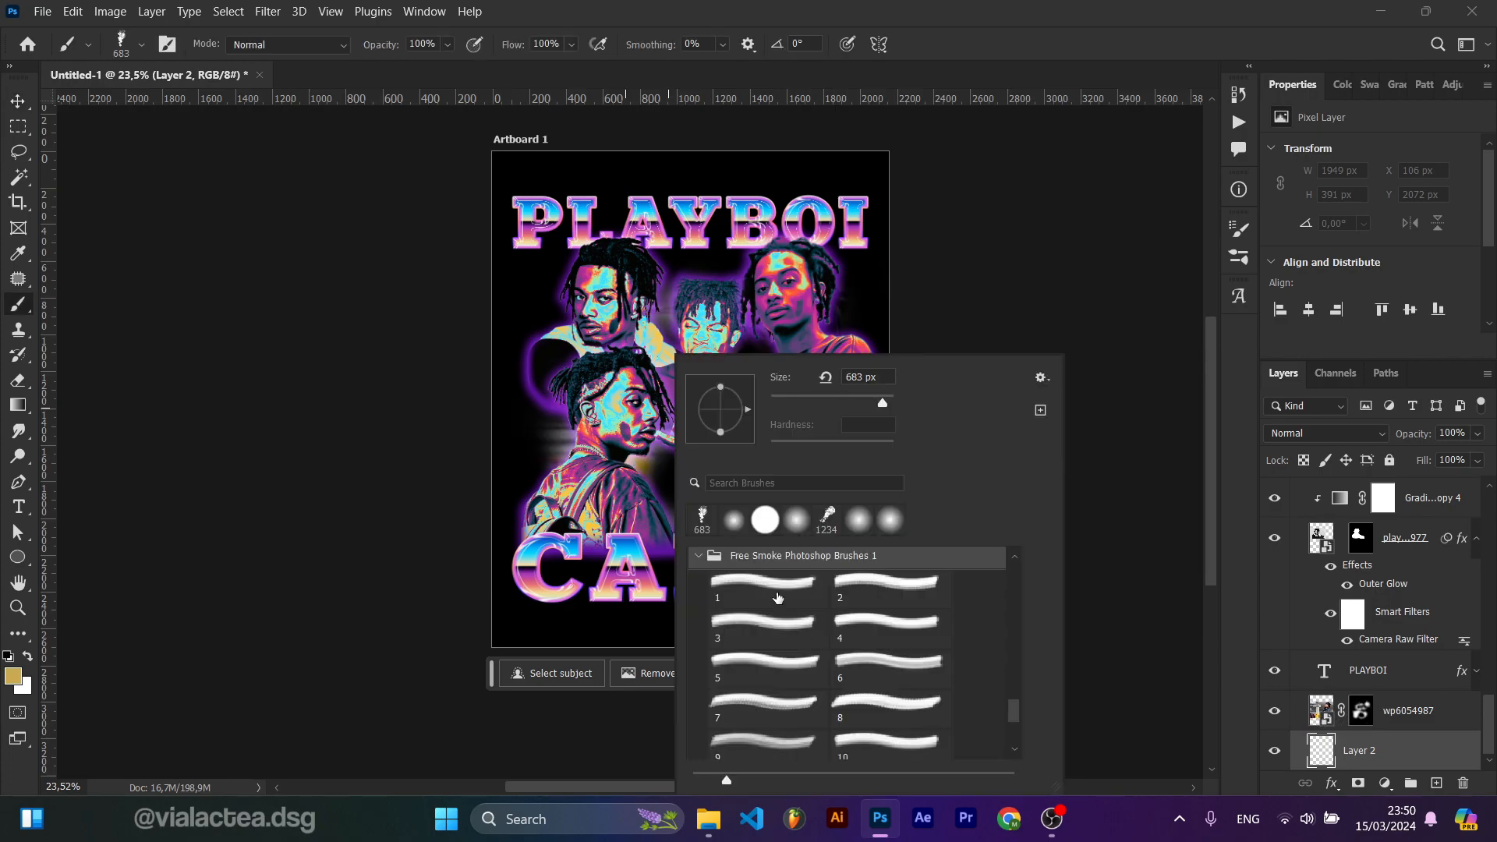
Step: Paint cyan smoke around the photos on Layer 2 with smoke brush 3 at about 1574 px
left_click(777, 598)
left_click(805, 645)
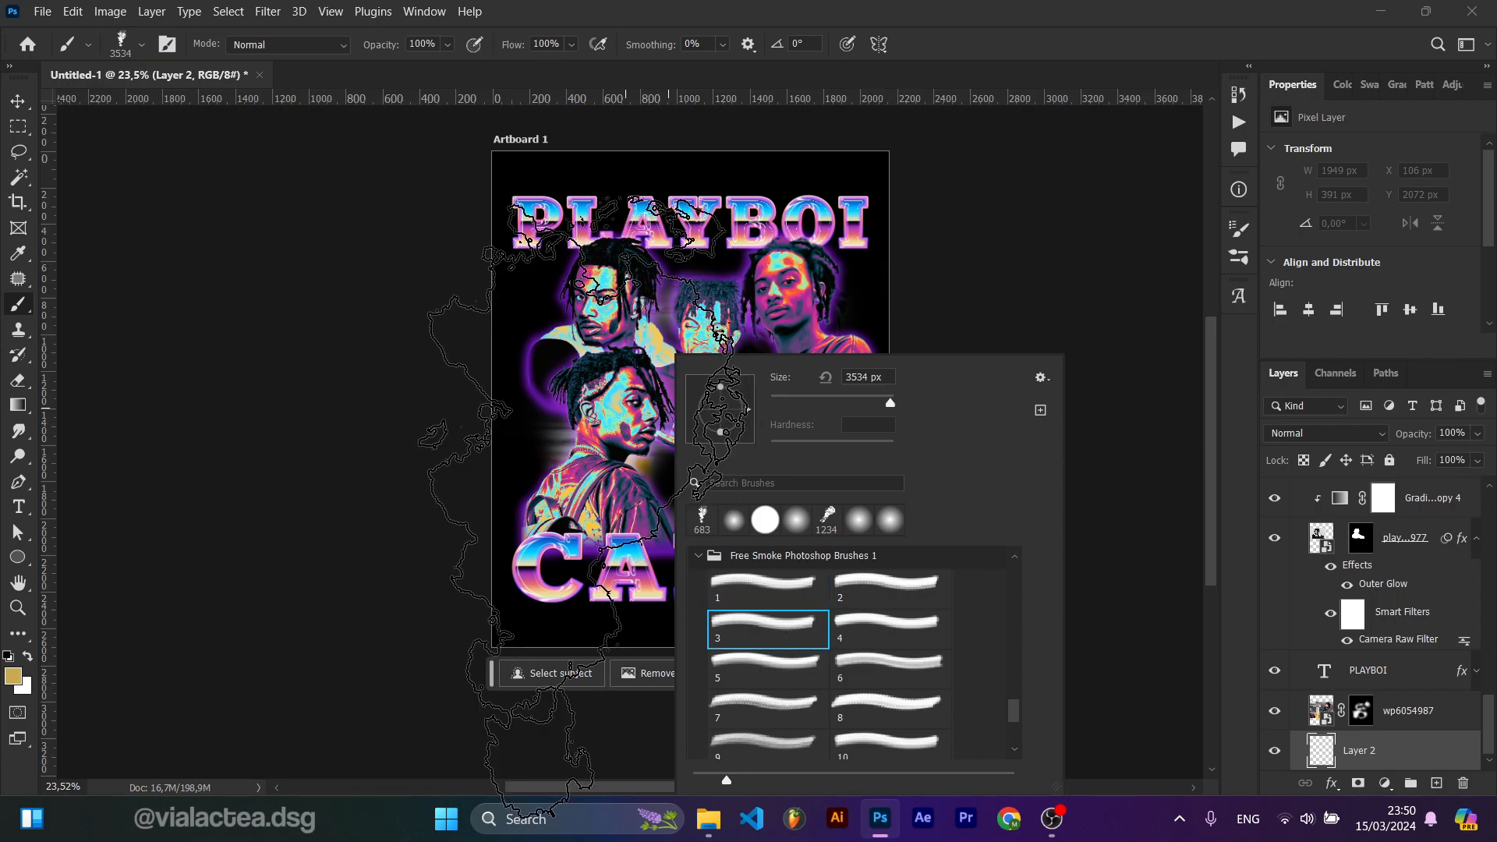
left_click_drag(580, 466, 542, 466)
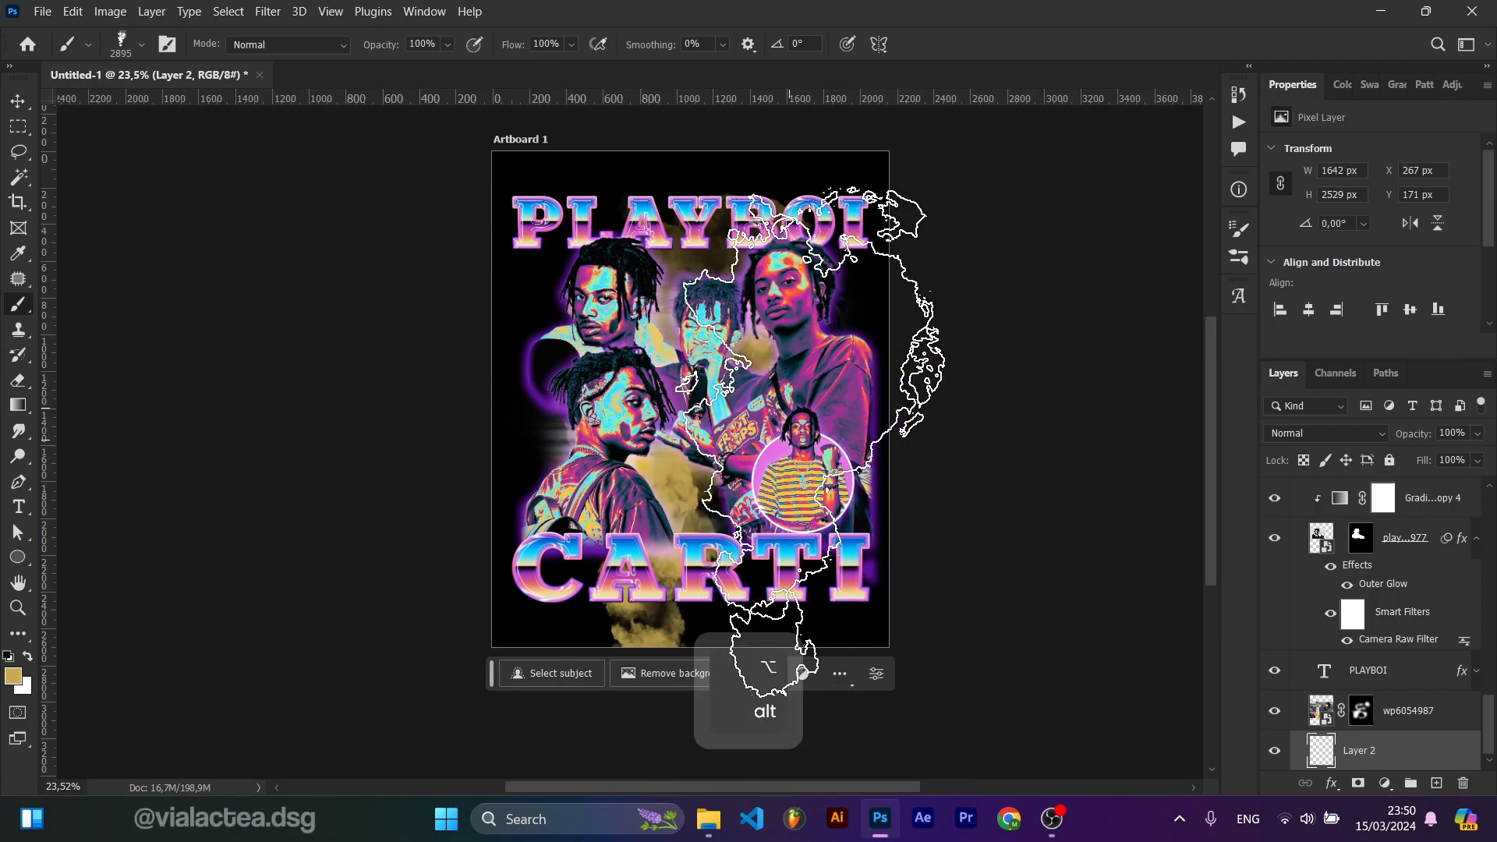
scroll(718, 463, "up", 2)
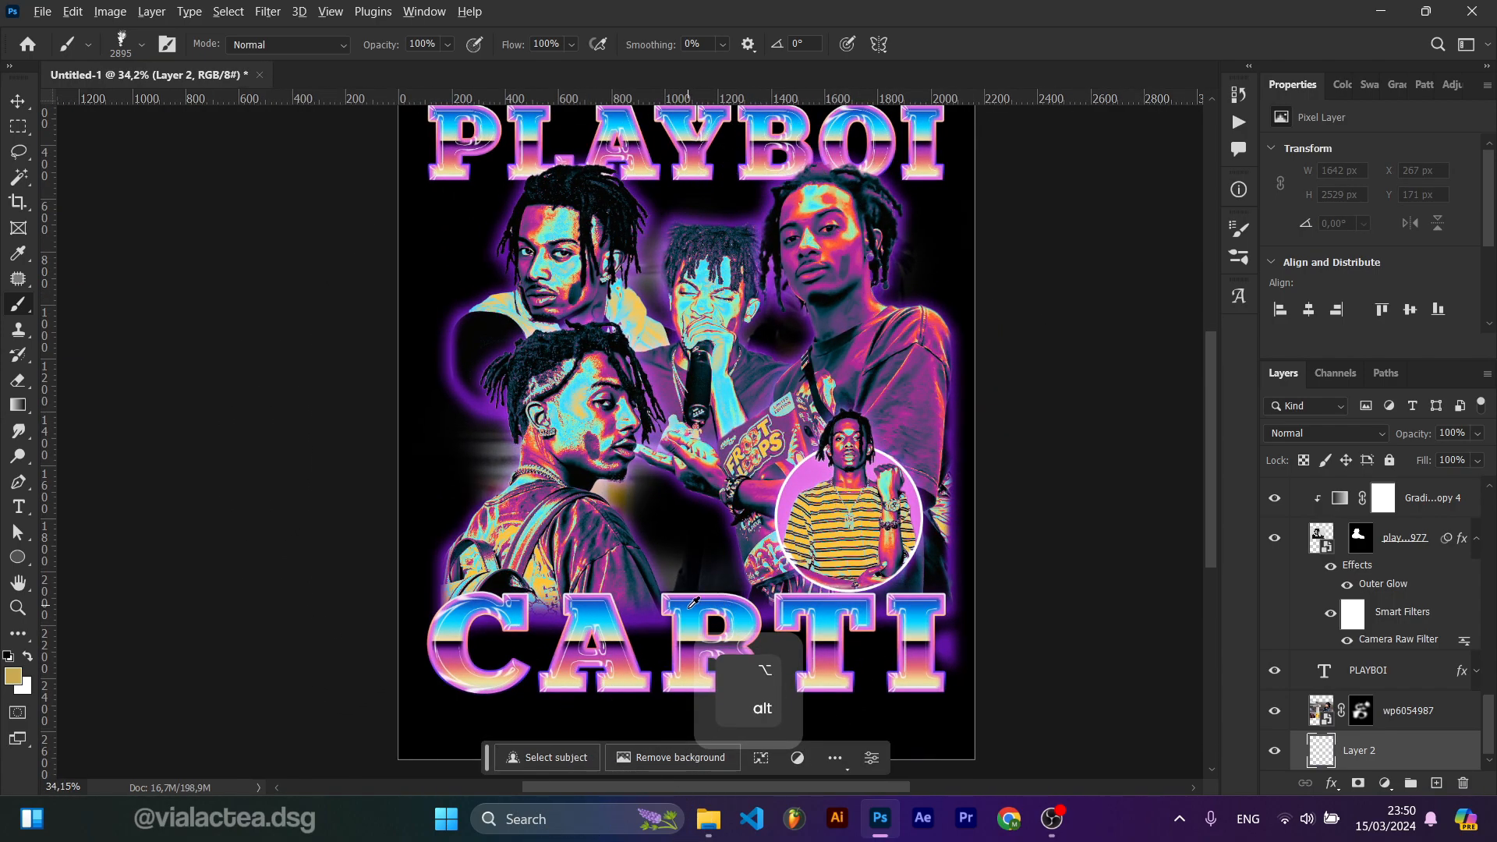
left_click(661, 427)
key("ctrl+z")
mouse_move(753, 420)
left_mouse_down()
mouse_move(589, 420)
mouse_move(694, 431)
mouse_move(667, 431)
left_mouse_up()
left_click(683, 440)
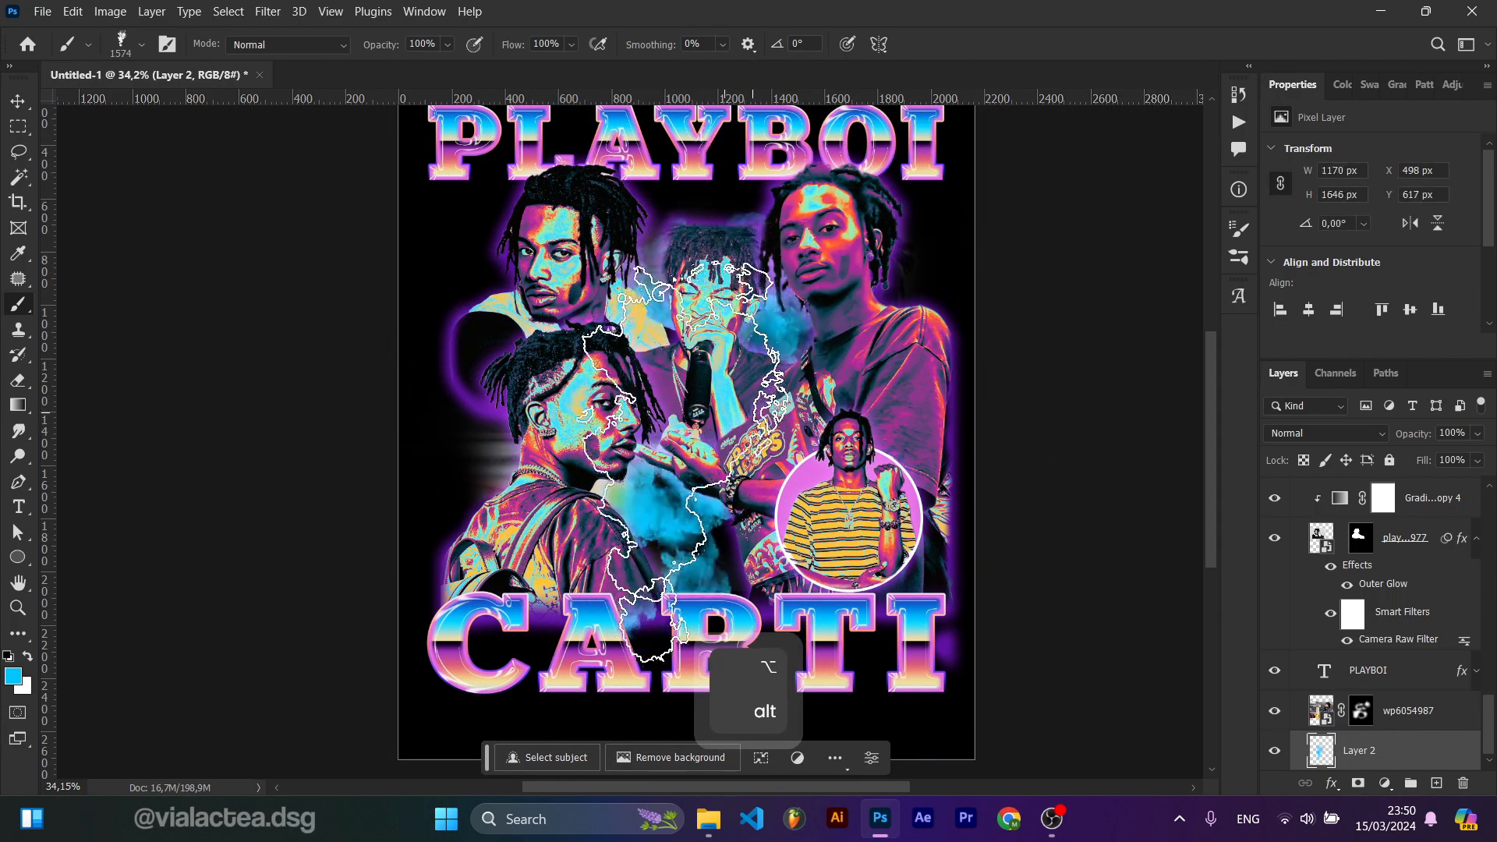
left_click(834, 387)
left_click(860, 371)
left_click(682, 372)
left_click(524, 359)
left_click(520, 433)
left_click(728, 455)
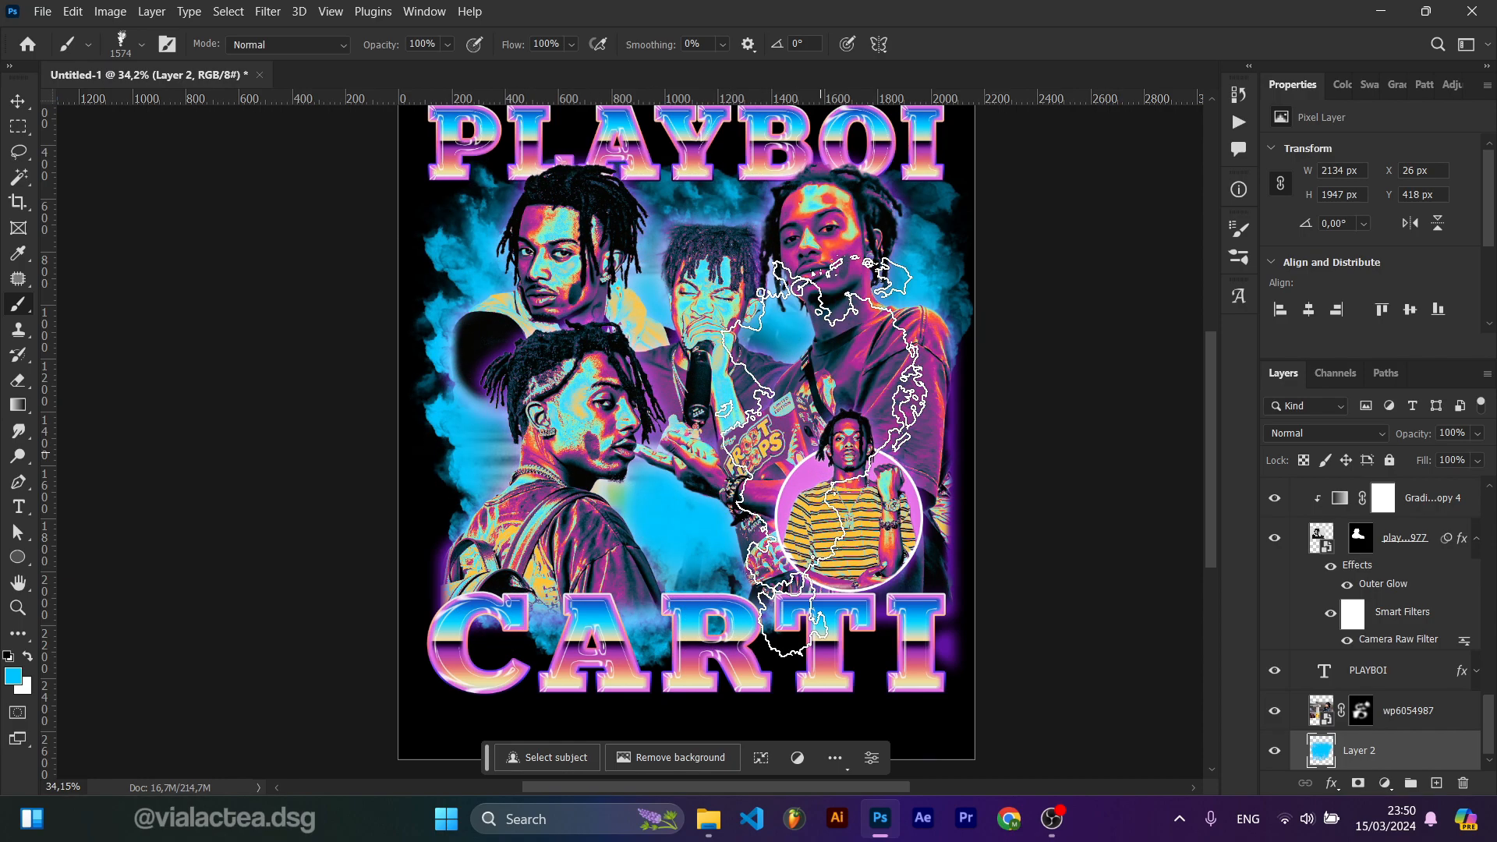
Step: Add more cyan smoke stamps around the poster edges on Layer 2 with a brush of about 1138 px
scroll(839, 452, "down", 2)
left_click(870, 477)
left_click(1275, 710)
scroll(897, 481, "up", 4)
scroll(897, 483, "down", 5)
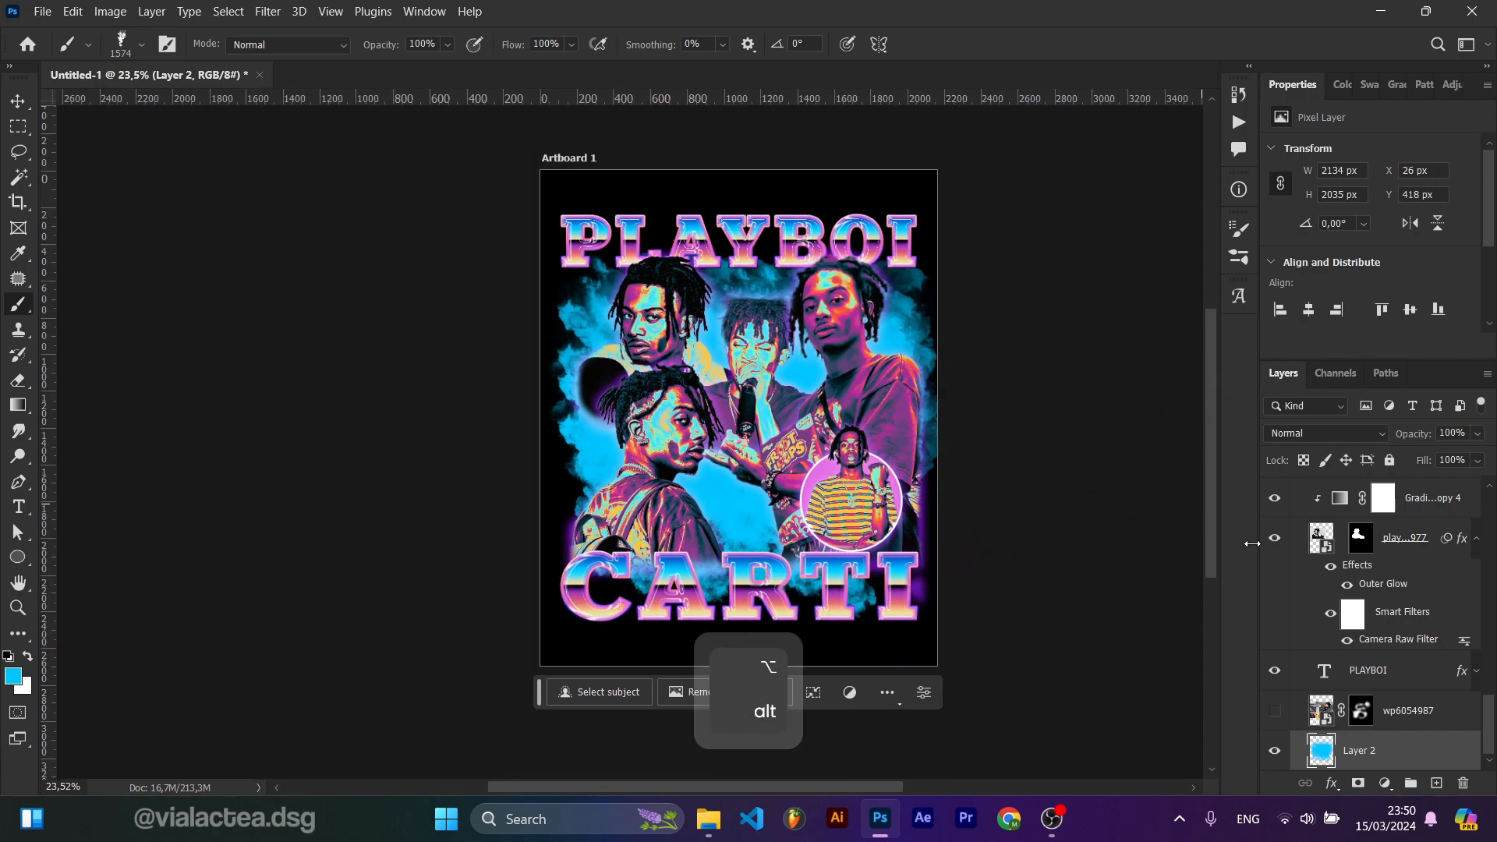
key("e")
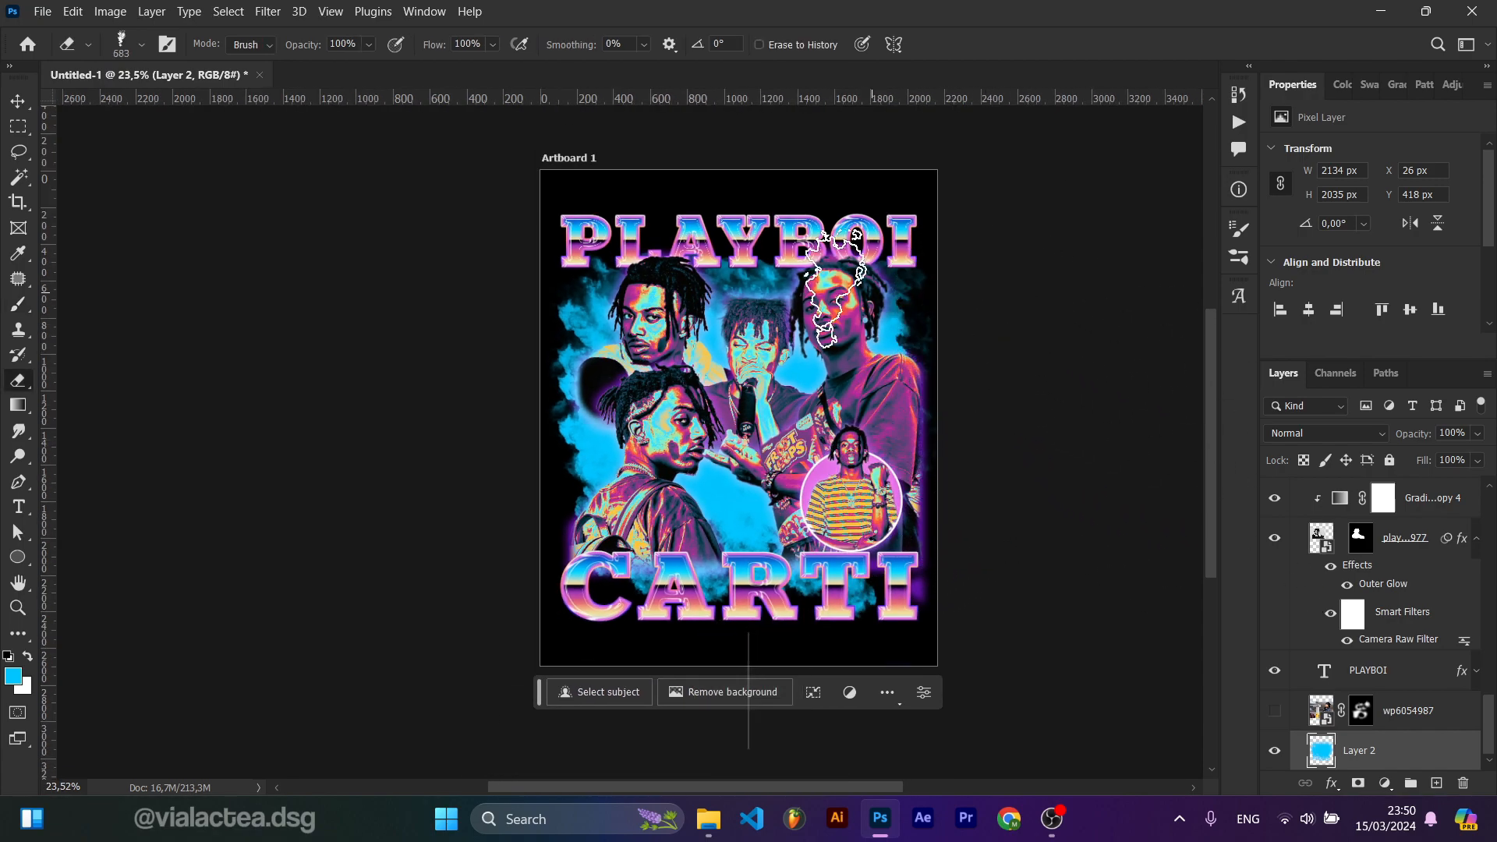
key("ctrl+z")
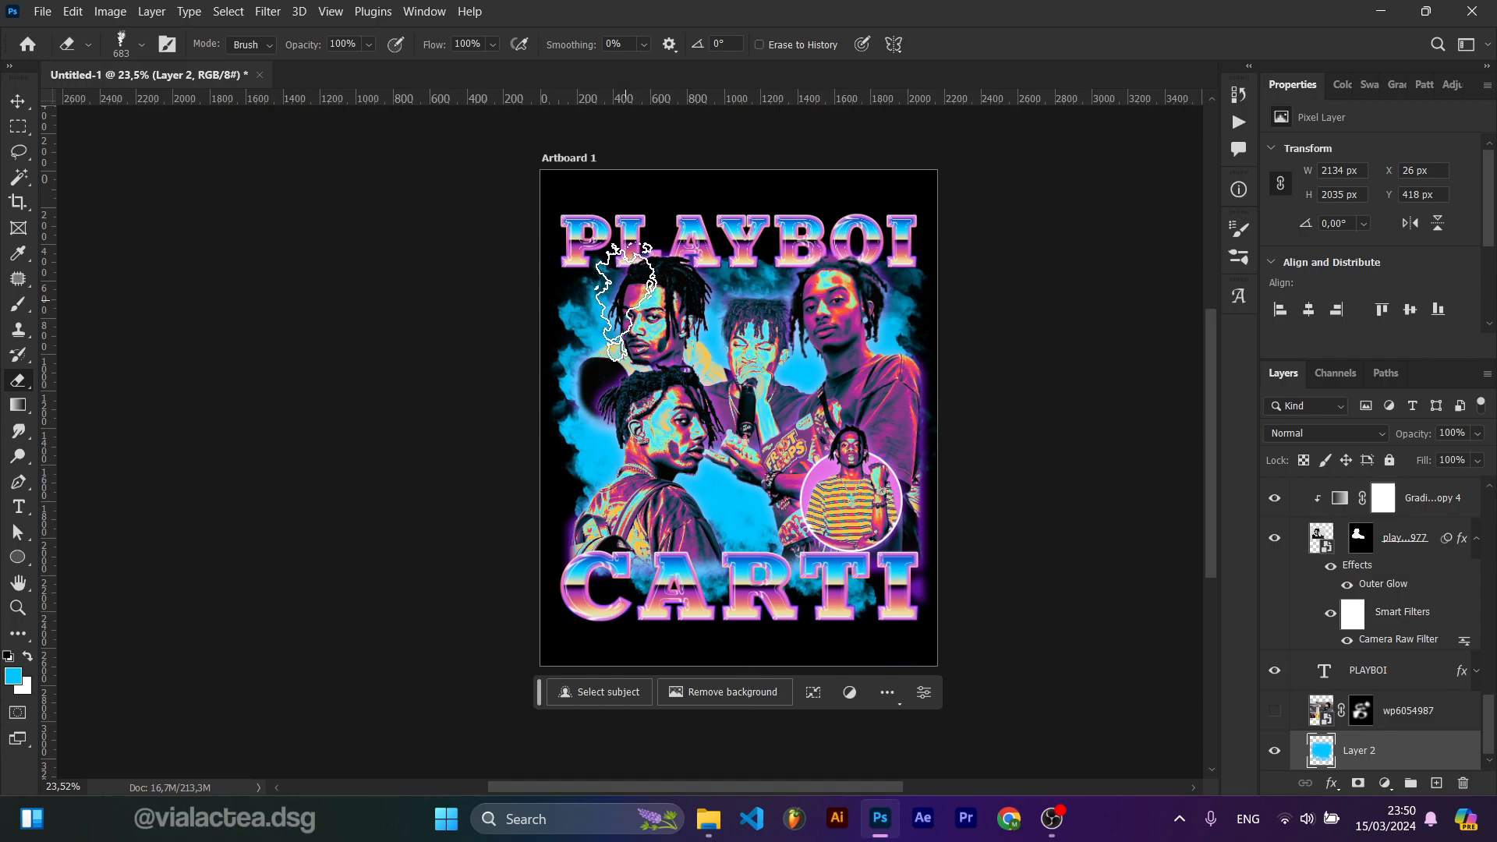
key("b")
left_click_drag(652, 348, 598, 347)
left_click(611, 336)
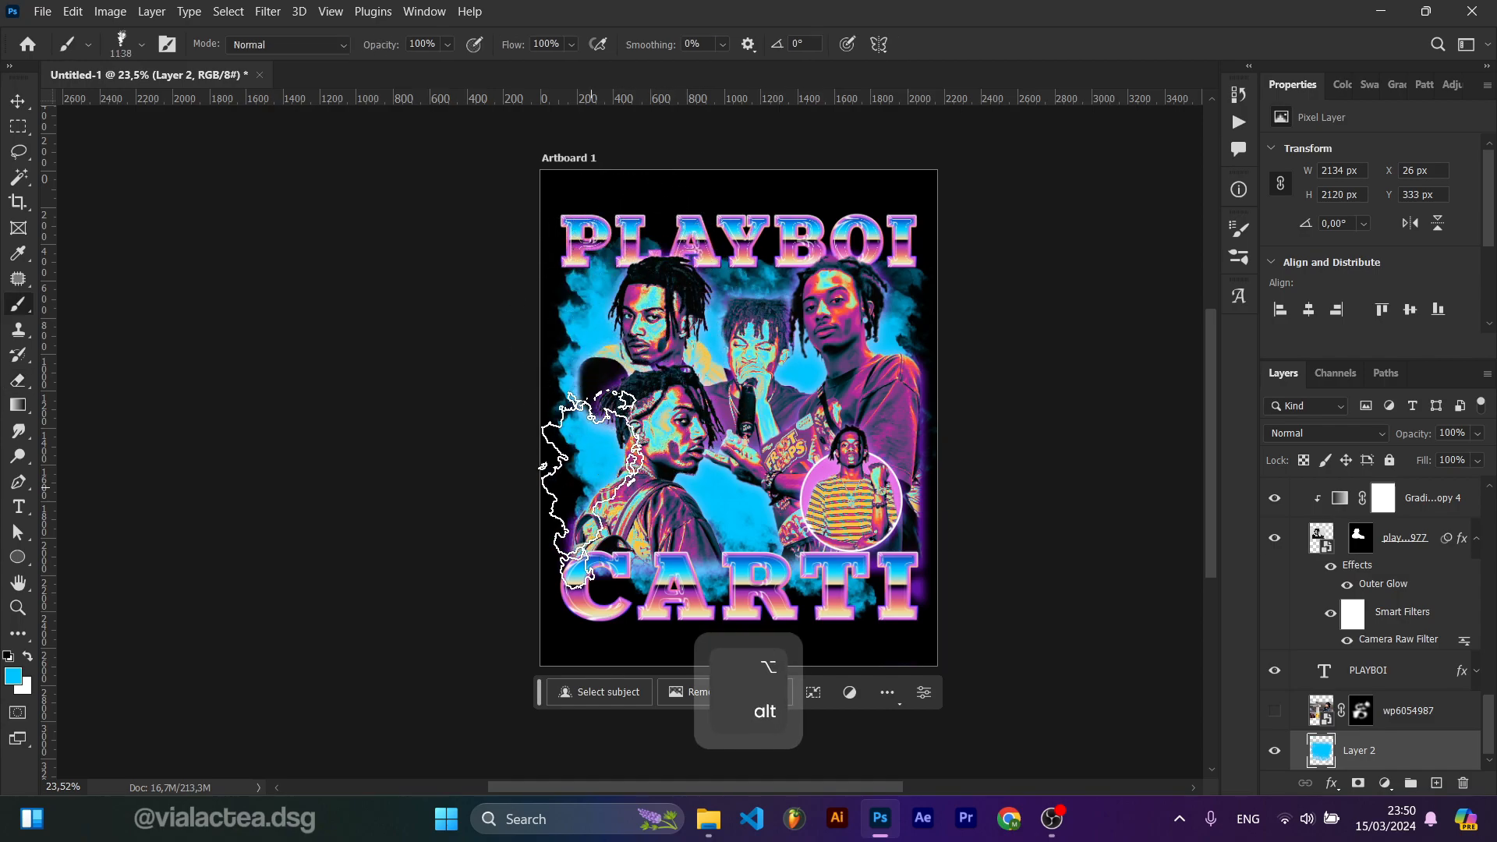
left_click(613, 516)
key("ctrl+z")
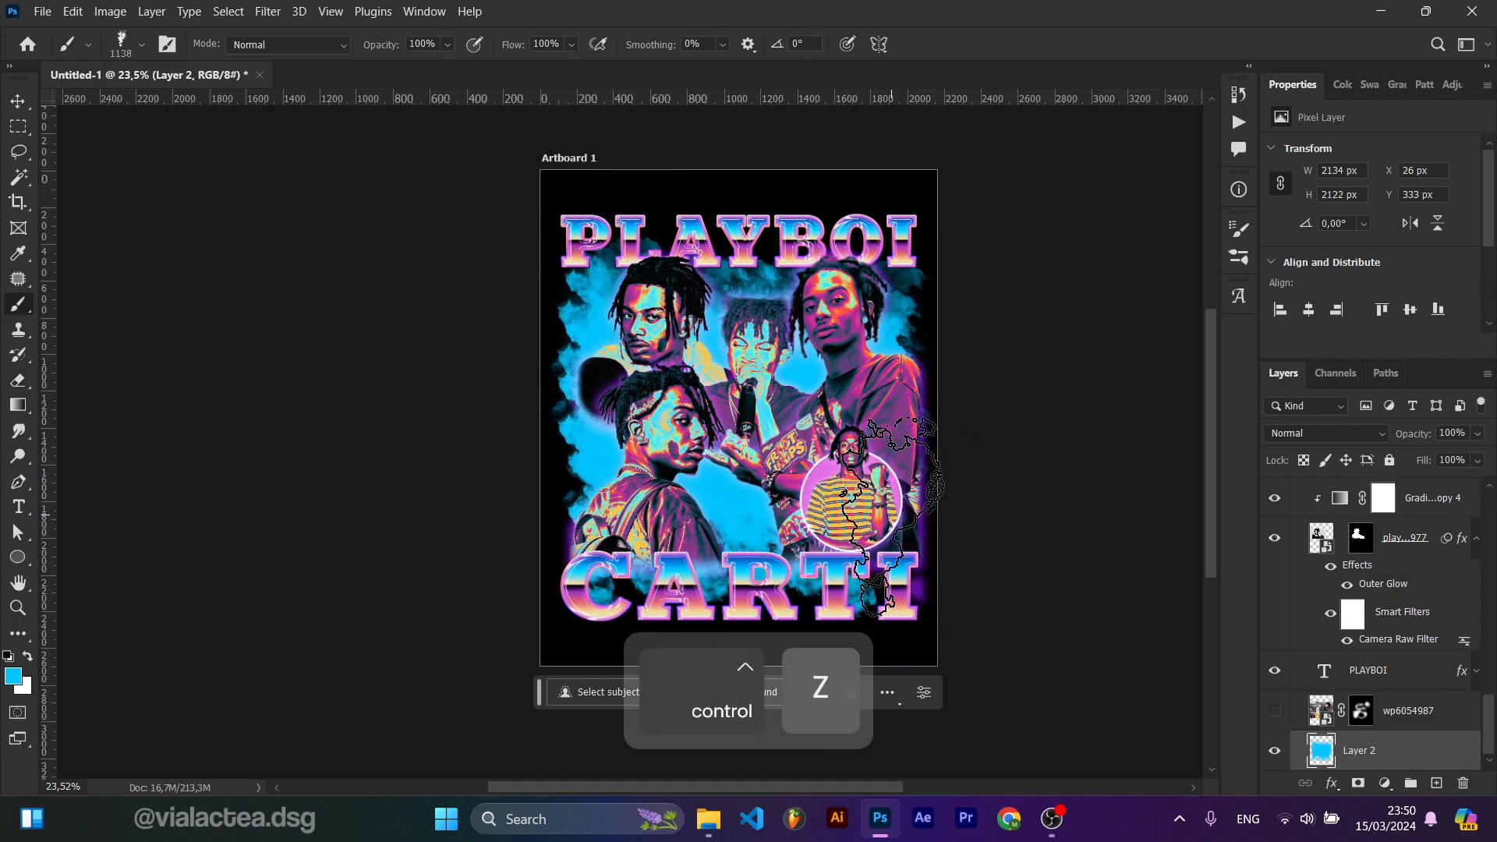
key("e")
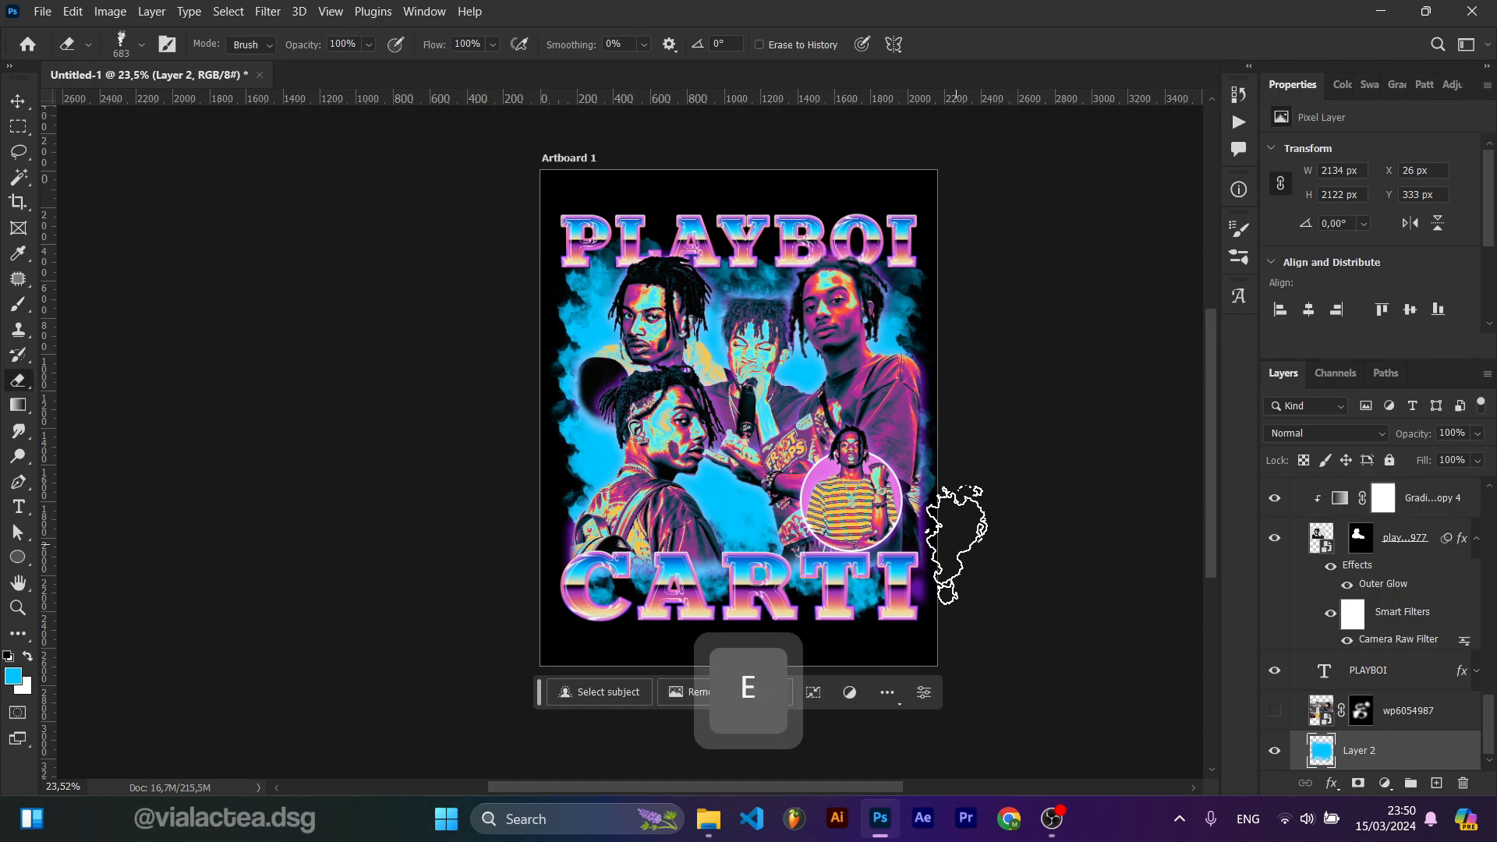
key("b")
left_click(893, 560)
key("ctrl+z")
left_click(910, 555)
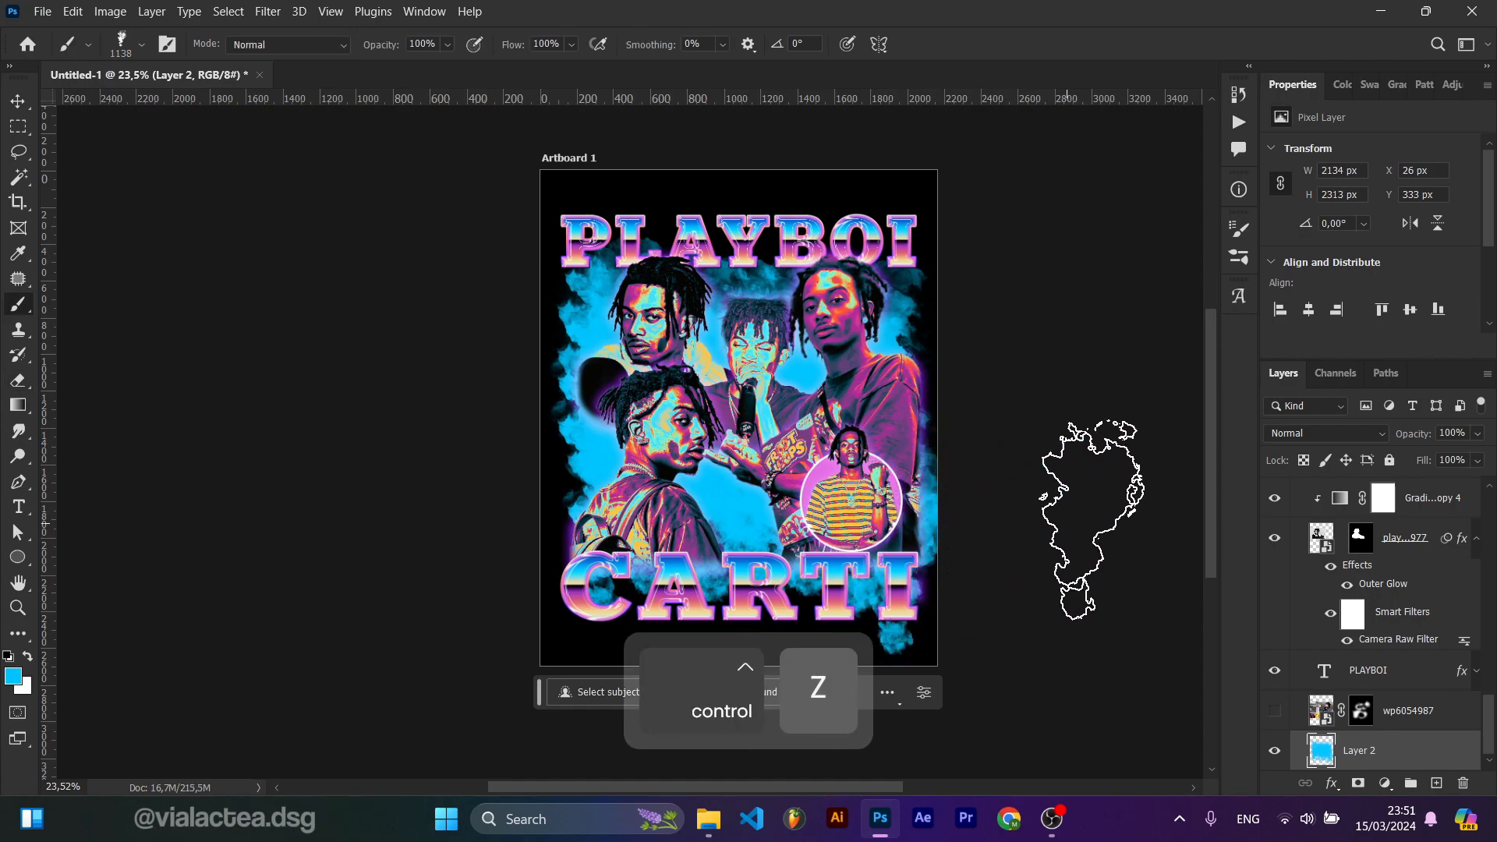
left_click_drag(1009, 531, 1000, 477)
Step: Shift the smoke on Layer 2 to purple with Hue/Saturation
scroll(1001, 477, "up", 2)
key("e")
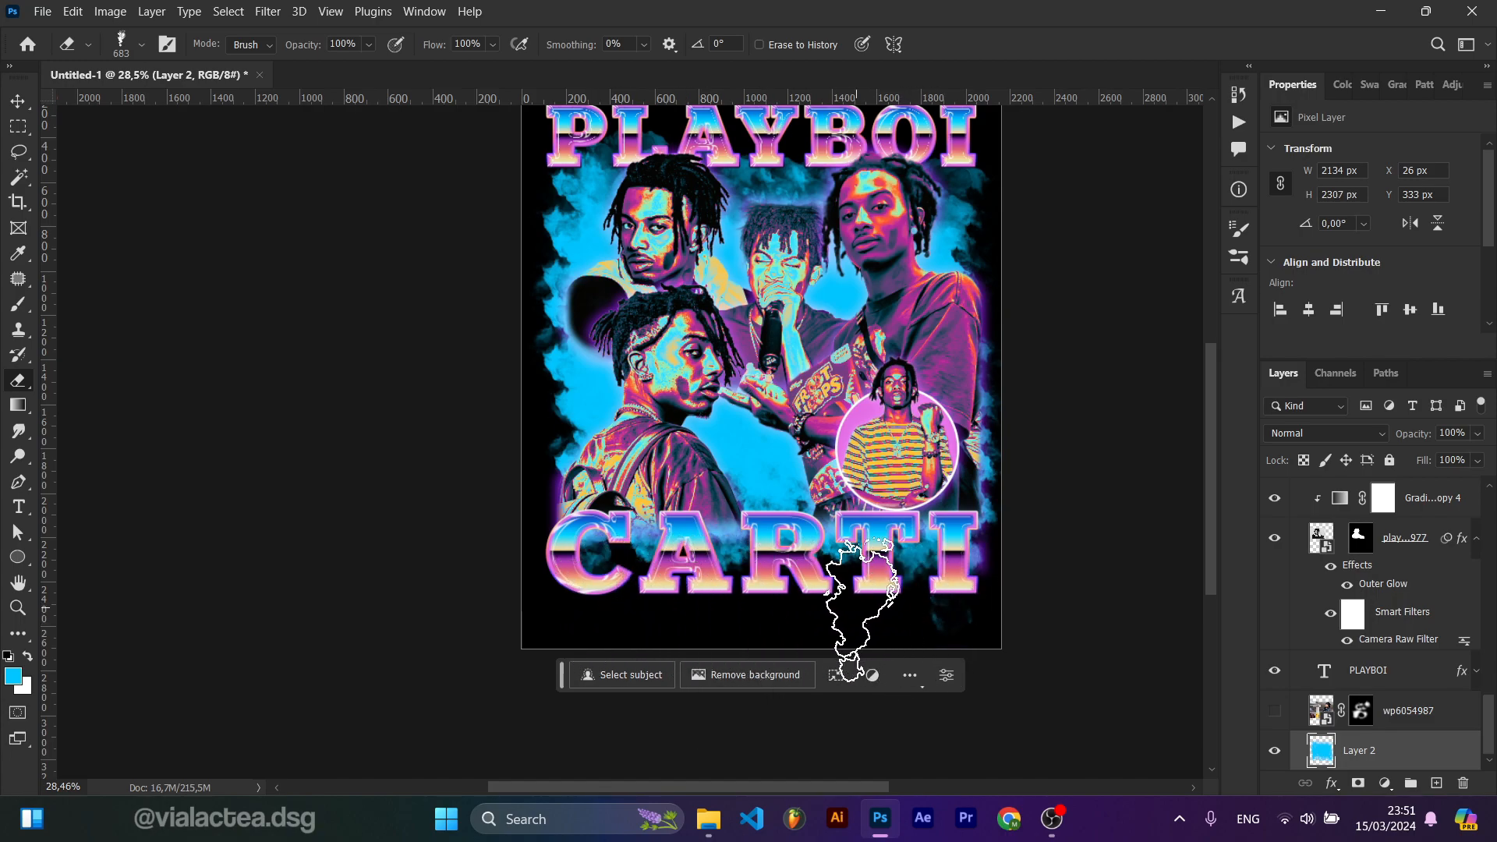
scroll(746, 647, "down", 3)
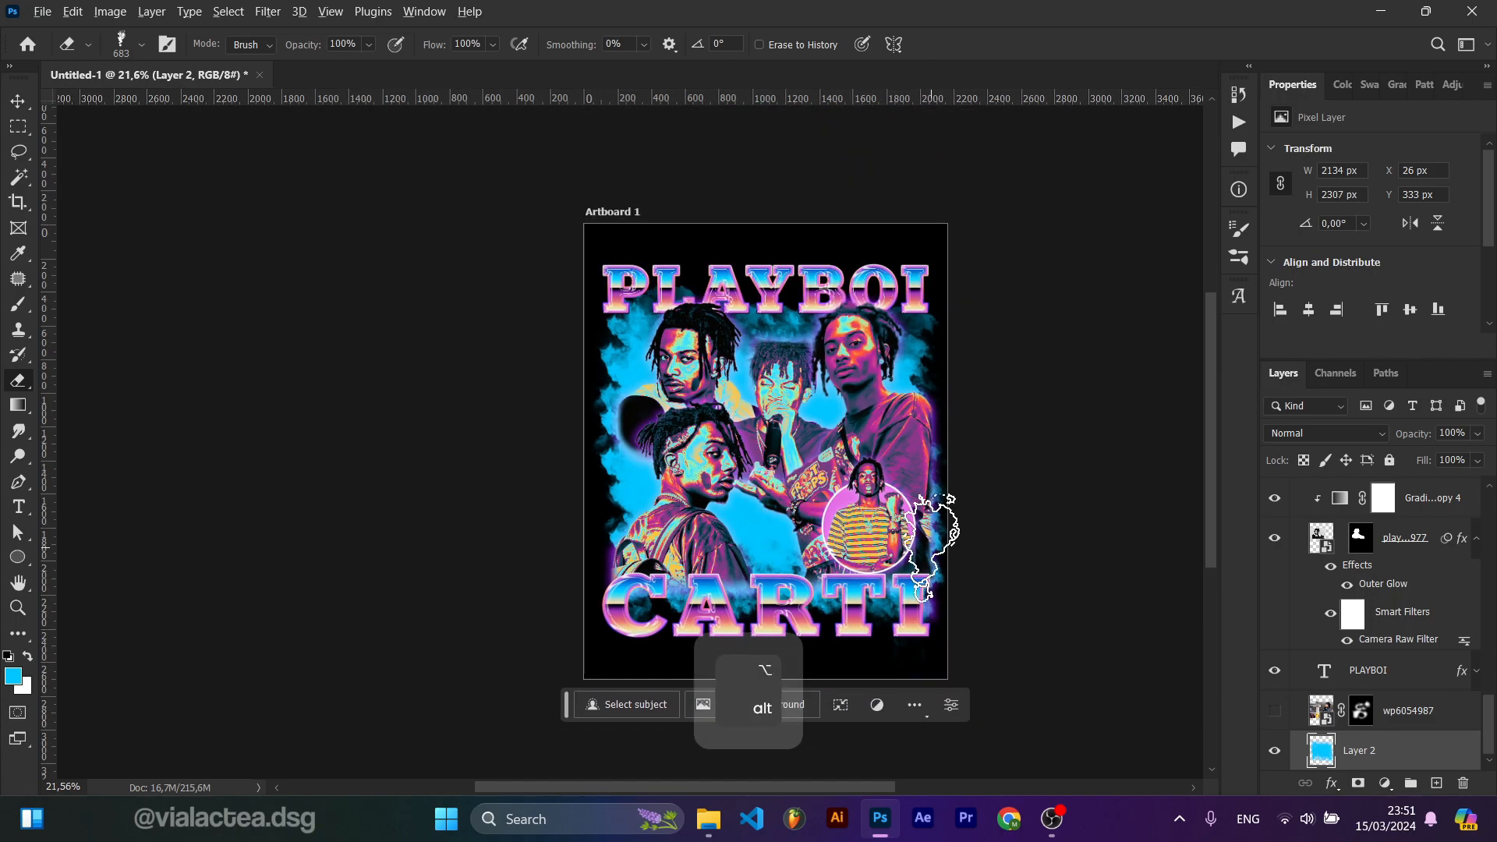
scroll(938, 546, "up", 2)
key("ctrl+u")
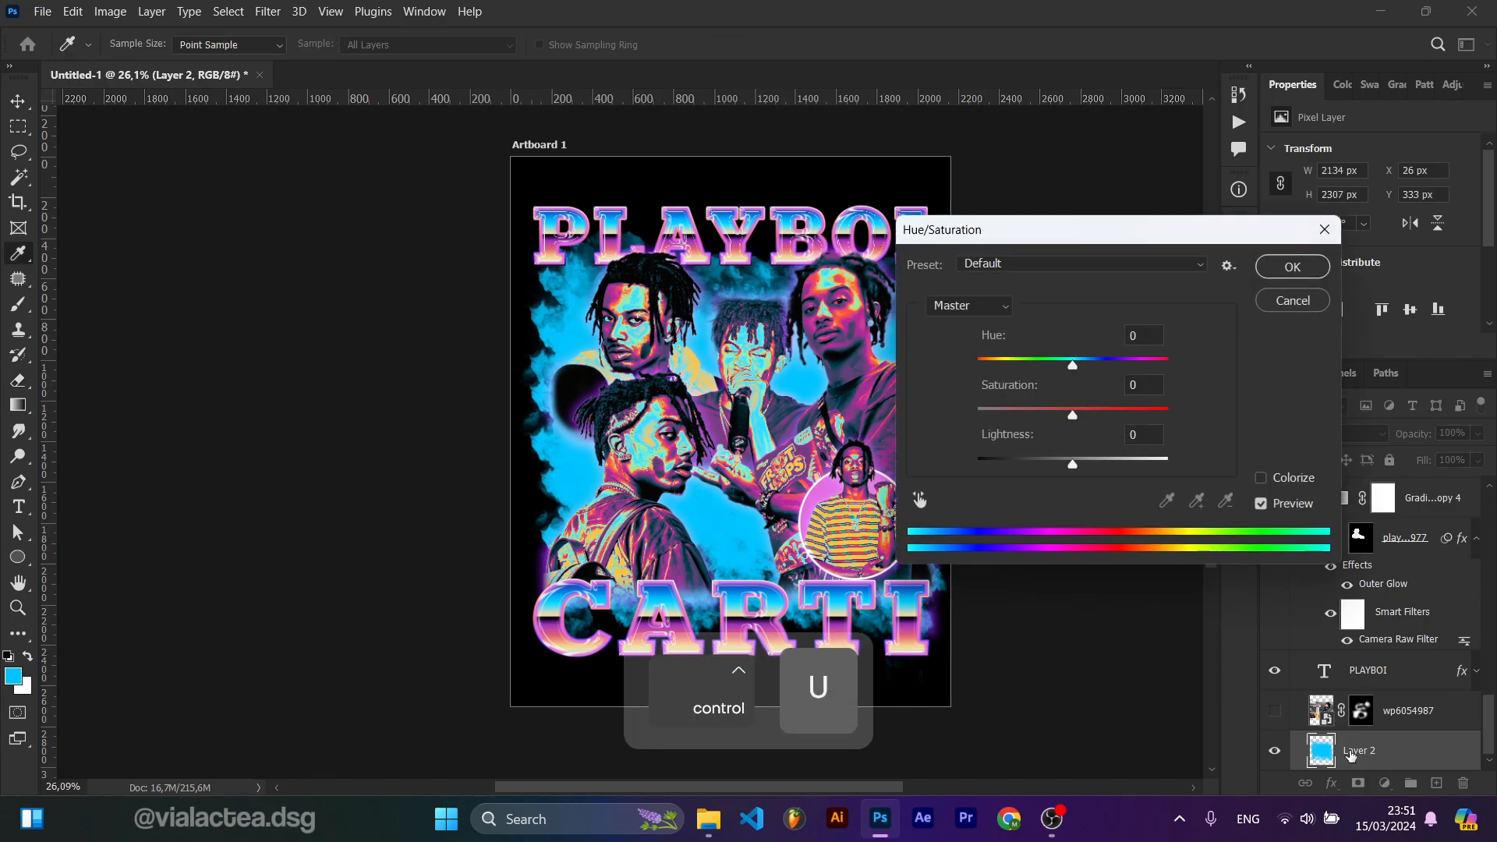
left_click_drag(1071, 365, 1046, 463)
left_click(1290, 267)
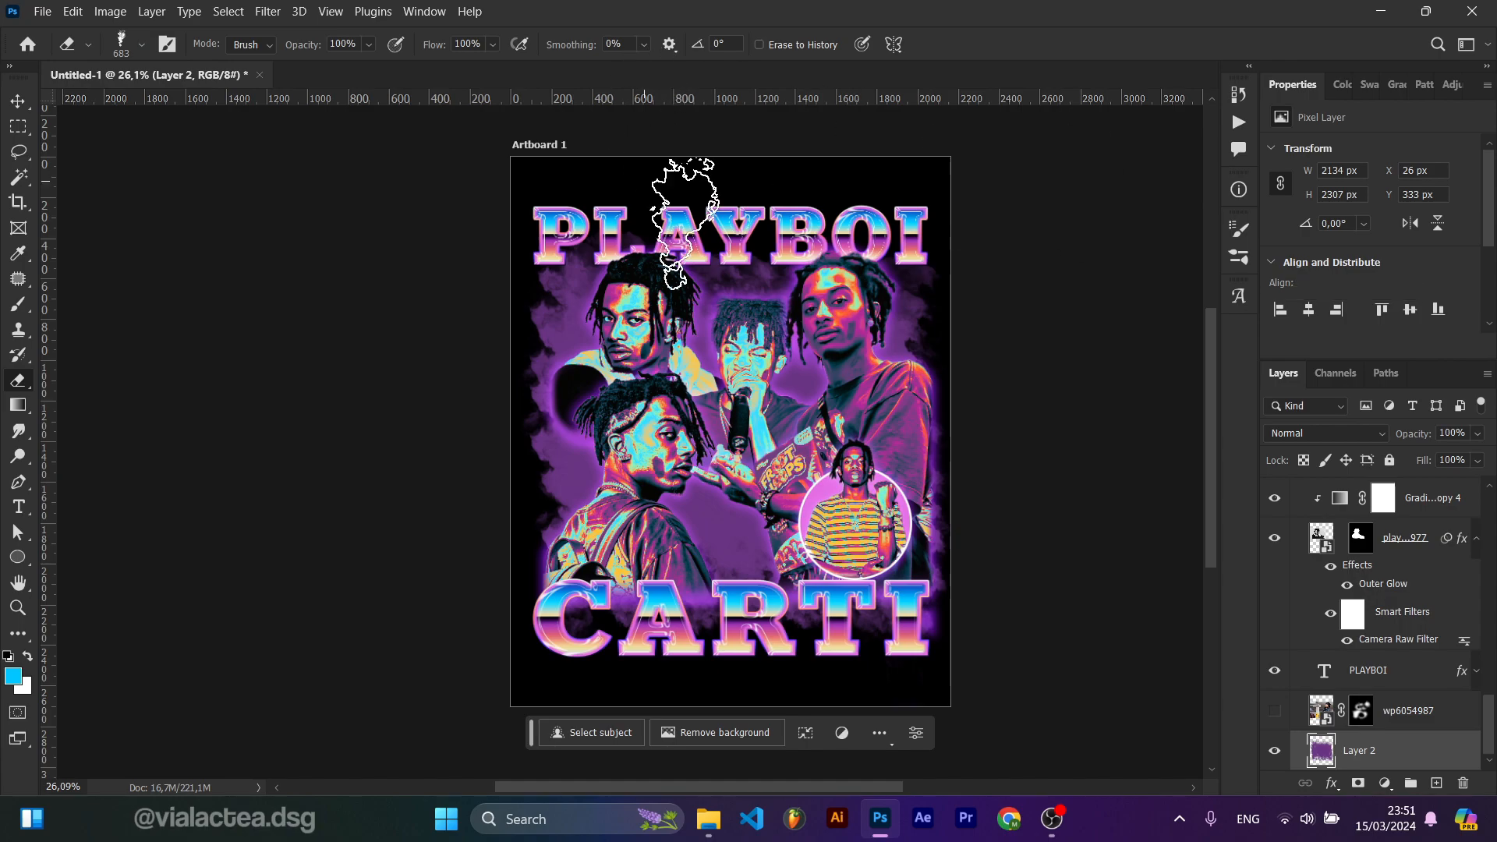
Step: Select the e8787 photo layer and nudge the photo slightly downward
key("v")
scroll(758, 435, "up", 4)
scroll(758, 435, "down", 5)
scroll(733, 436, "up", 5)
left_click(624, 447)
scroll(1360, 592, "up", 1)
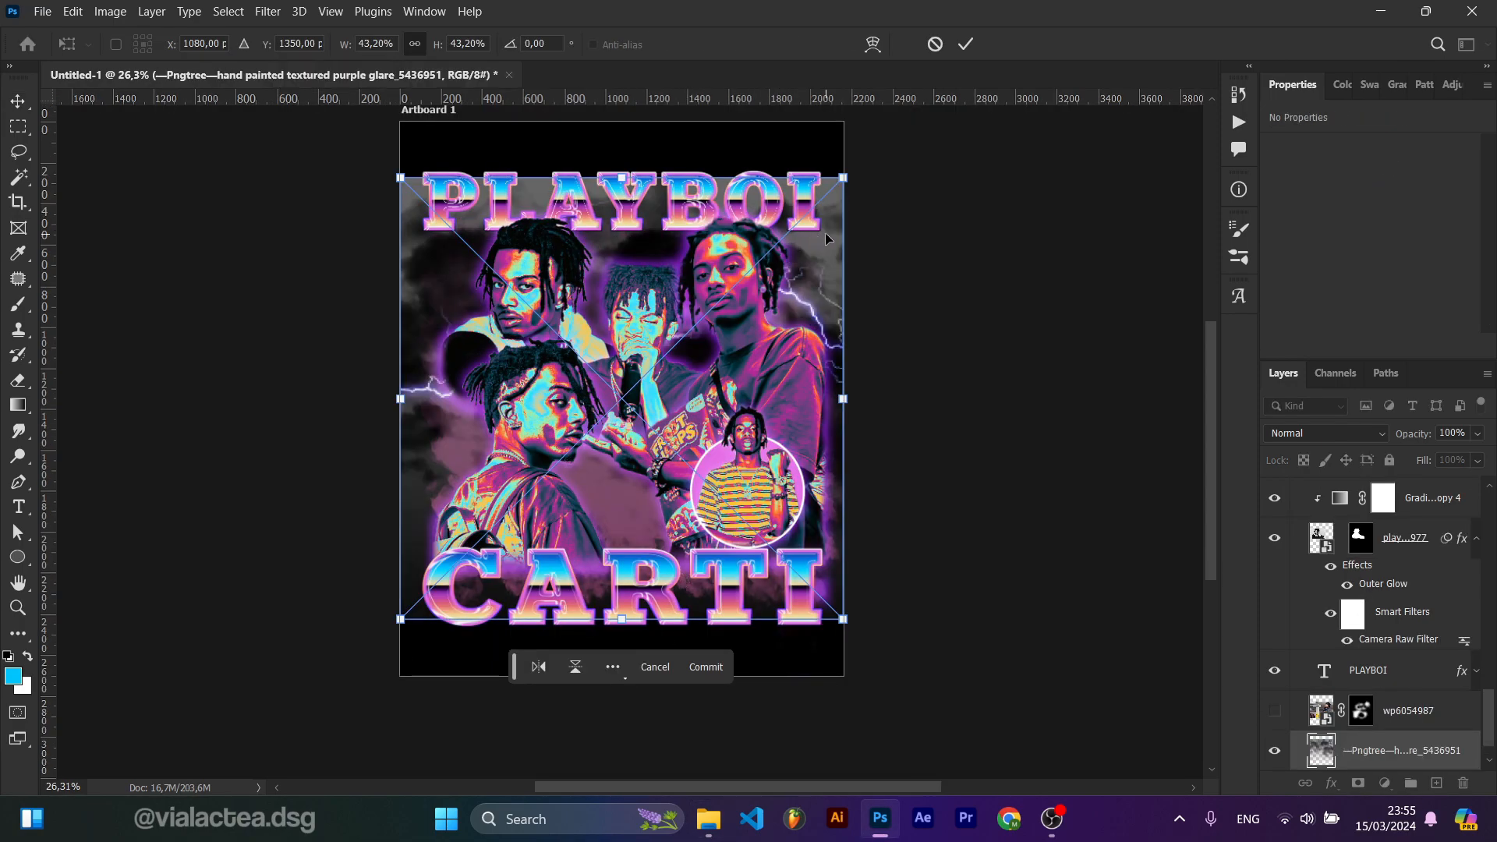
mouse_move(825, 234)
left_mouse_down()
mouse_move(826, 307)
mouse_move(825, 261)
left_mouse_up()
scroll(1336, 663, "down", 1)
Step: Move the Pngtree purple glare texture layer above Layer 2 and scale it down slightly from its corner
left_click_drag(1371, 755, 1373, 697)
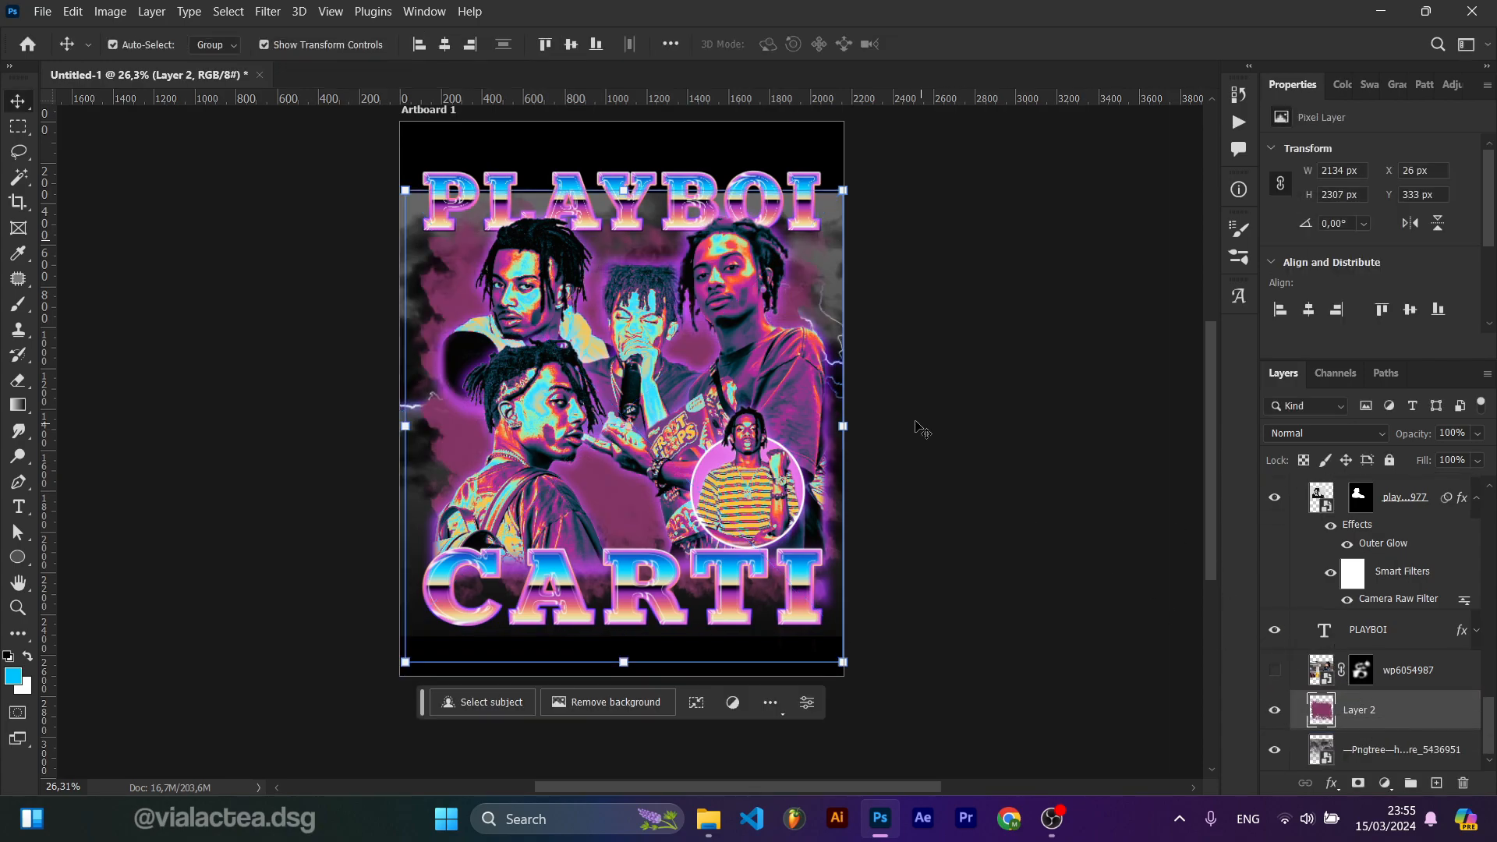
left_click_drag(1384, 750, 1380, 705)
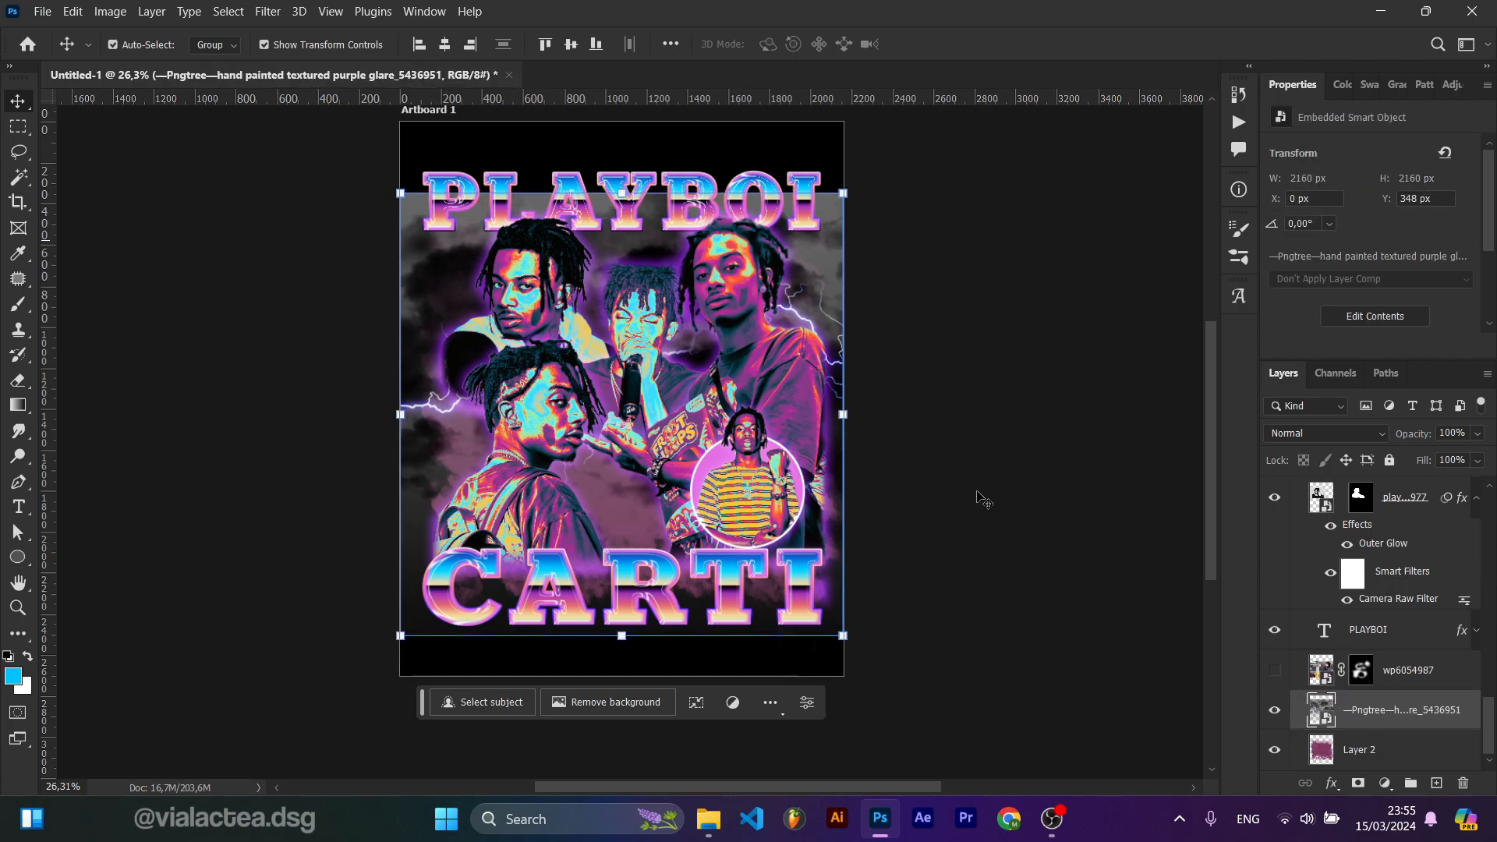
left_click_drag(844, 195, 815, 221)
left_click(967, 44)
left_click(1276, 613)
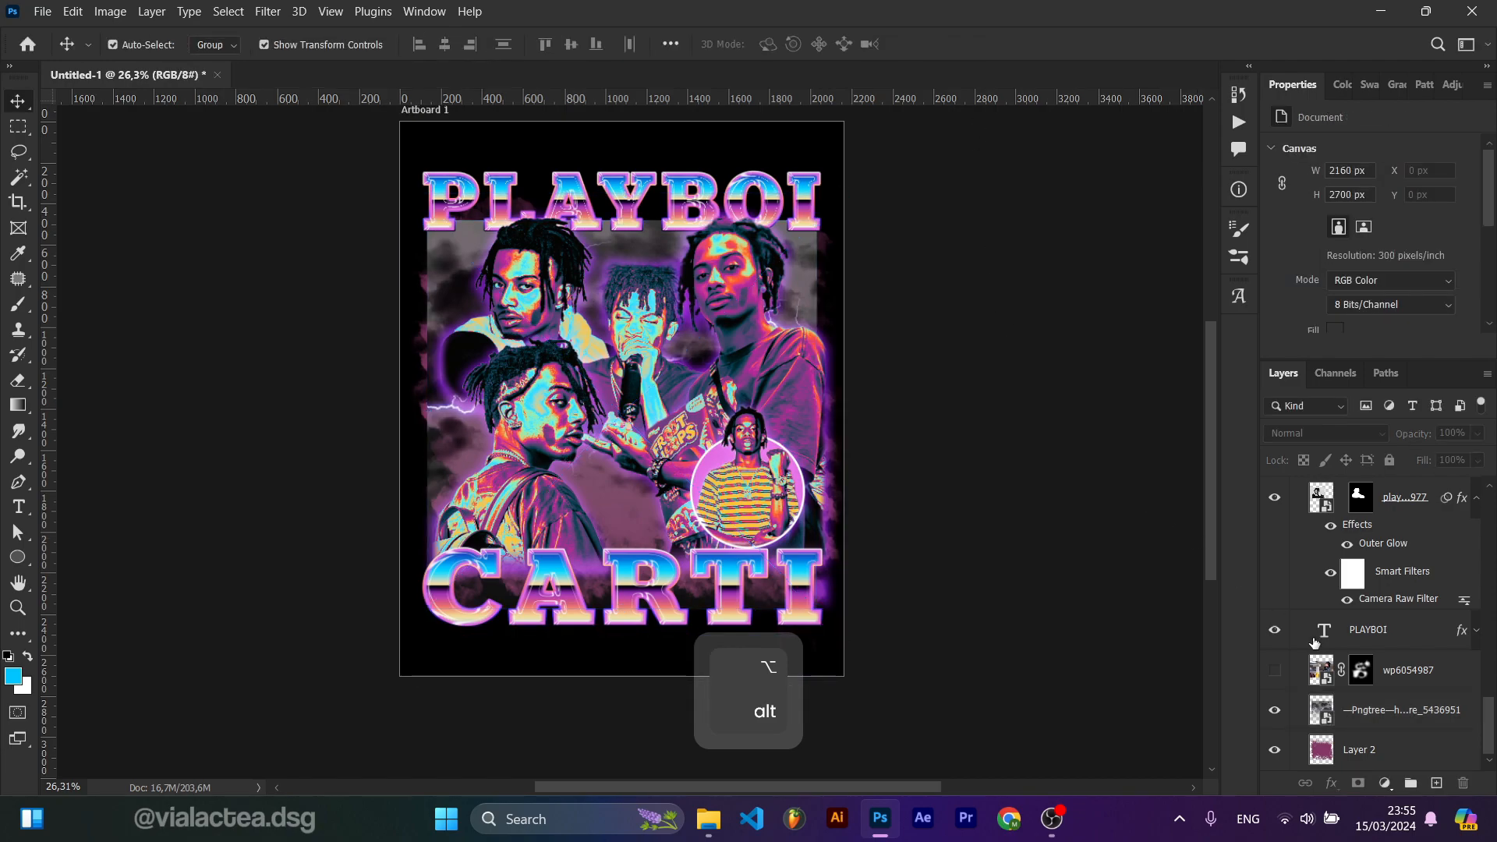
Step: Set the Pngtree purple glare texture layer's blend mode to Hard Light
left_click(1369, 719)
left_click(1326, 432)
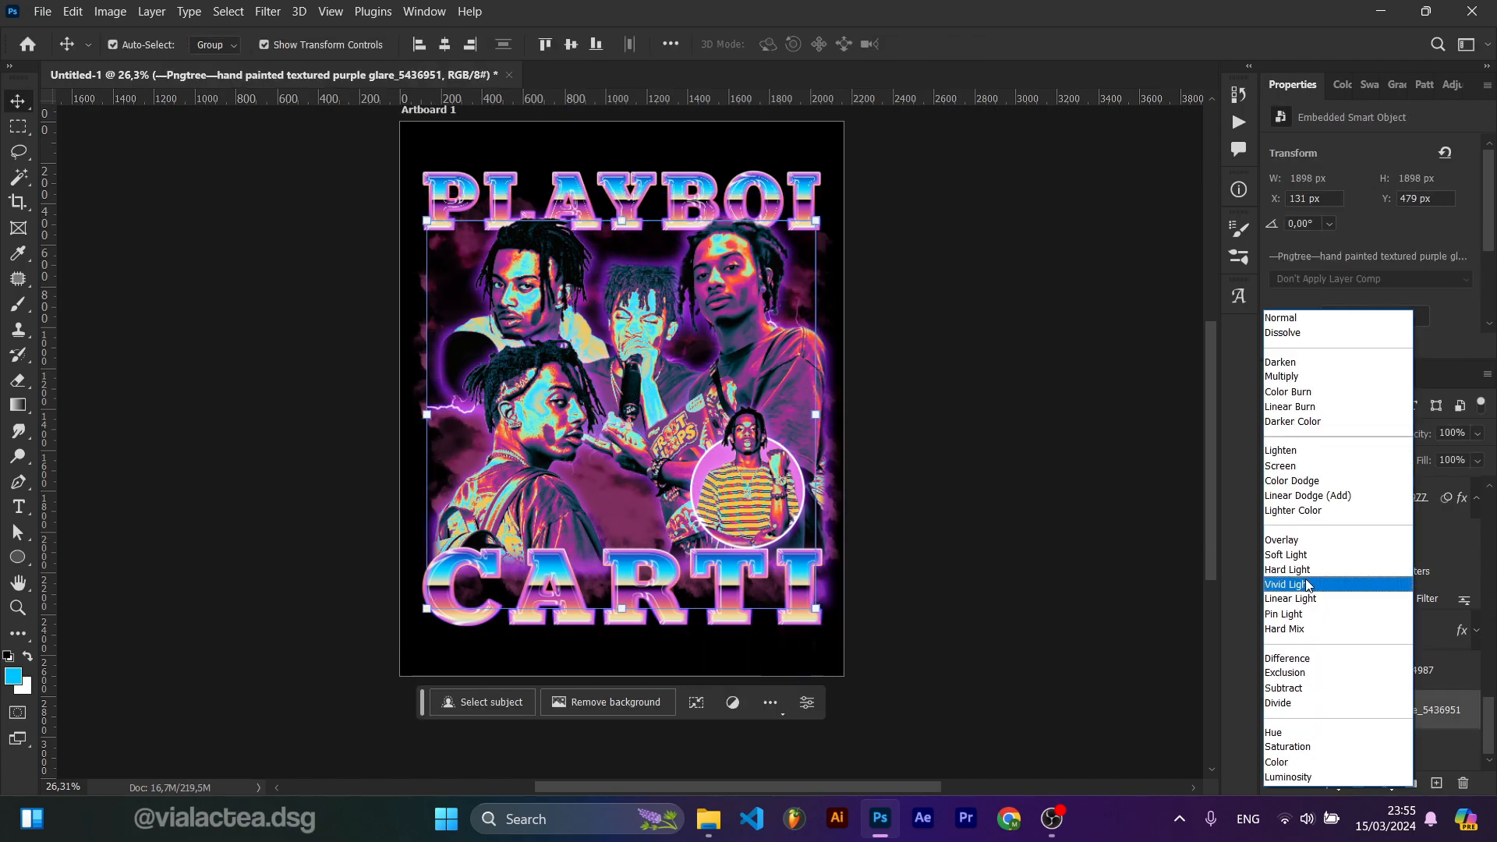
left_click(1309, 576)
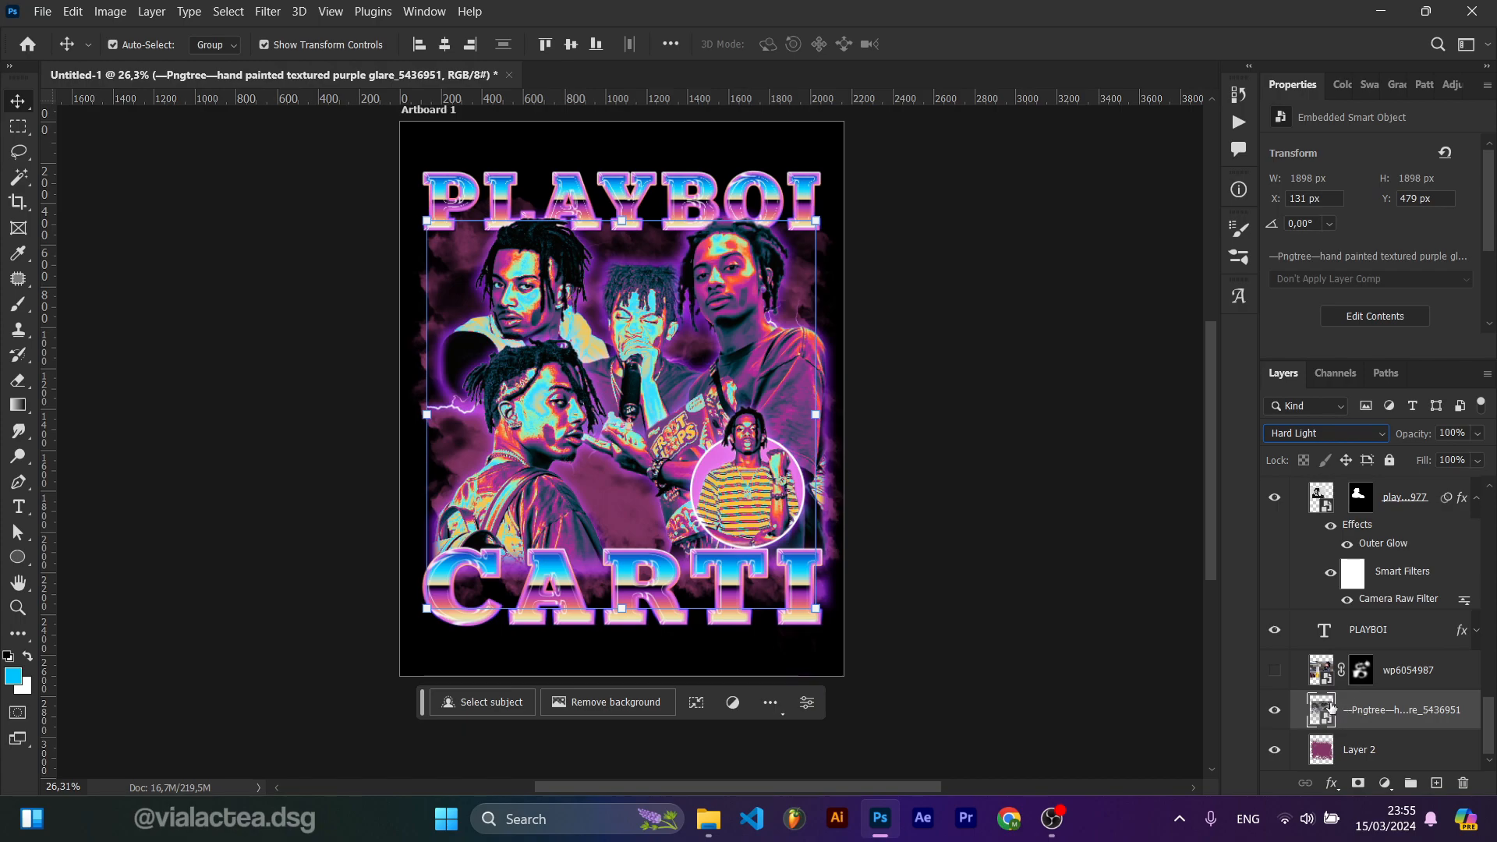
Step: Duplicate the glare texture layer and transform a copy, rotated 180°, to cover the poster's upper area
key("ctrl+j")
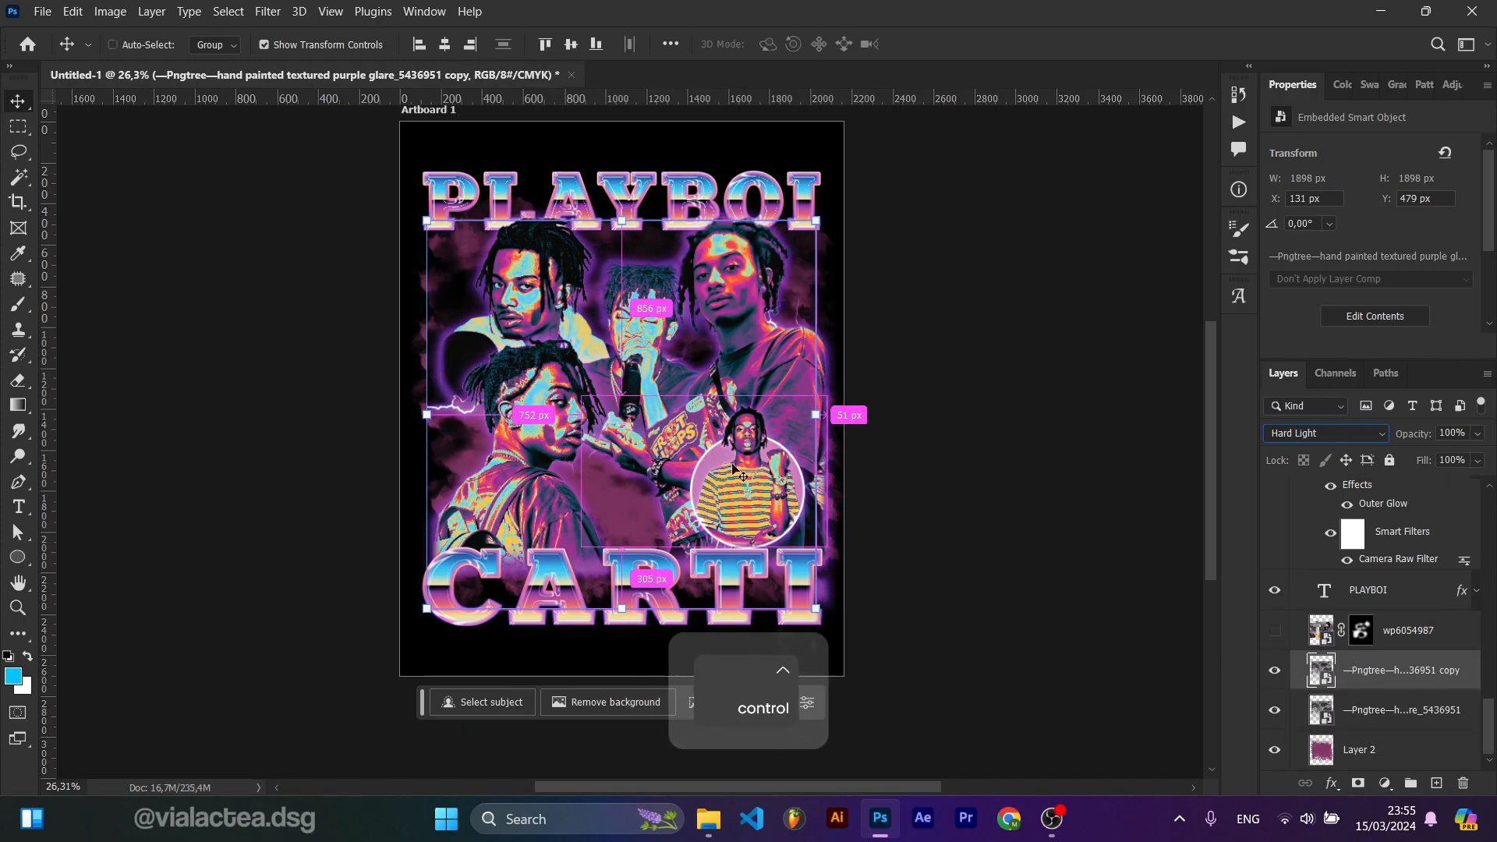
key("ctrl+t")
left_click_drag(586, 549, 611, 623)
left_click_drag(619, 494, 636, 253)
left_click(957, 49)
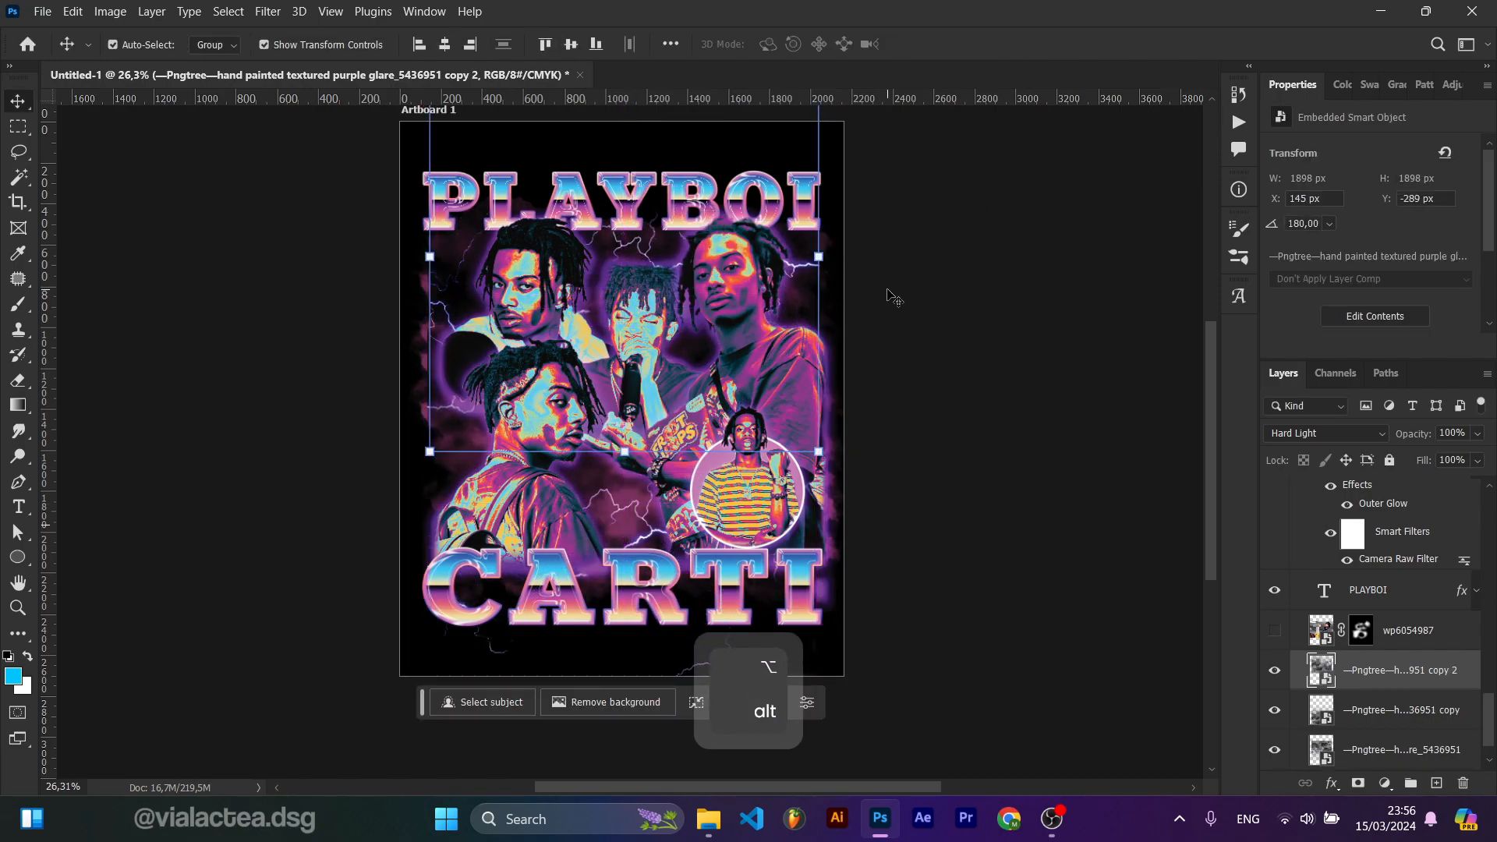
Step: Add a layer mask to the top glare copy and choose smoke brush 3 for masking it
left_click(887, 291)
scroll(1346, 662, "down", 1)
left_click(1379, 633)
left_click(1358, 783)
key("b")
right_click(714, 287)
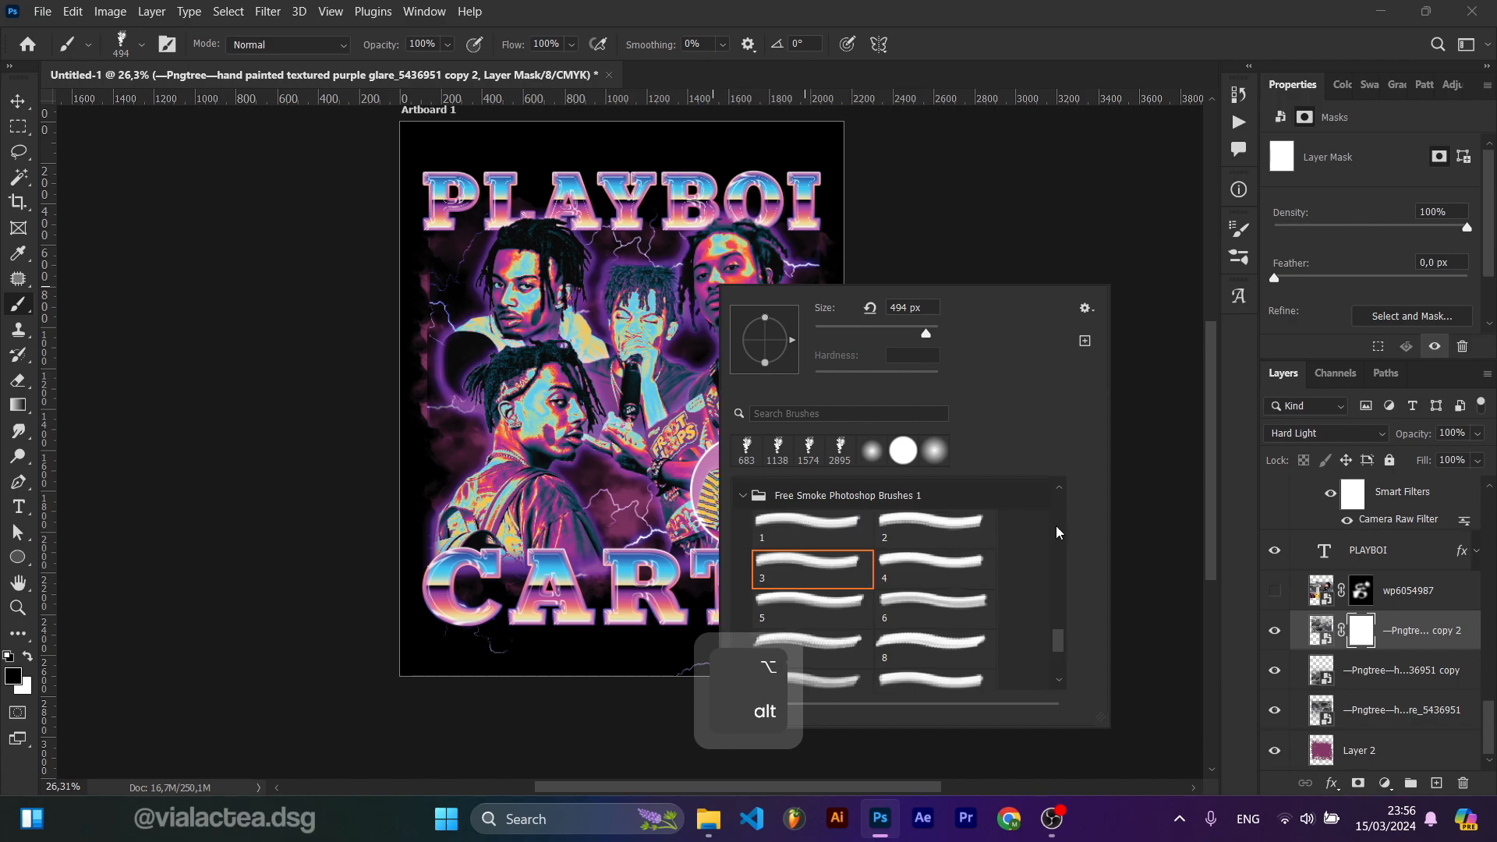
left_click_drag(1058, 541, 1057, 492)
left_click(815, 569)
left_click_drag(686, 203, 558, 214)
key("ctrl+z")
Step: Add layer masks to the other glare copy and to the original glare texture layer
scroll(682, 528, "up", 2)
left_click(1405, 668)
left_click(1358, 782)
key("b")
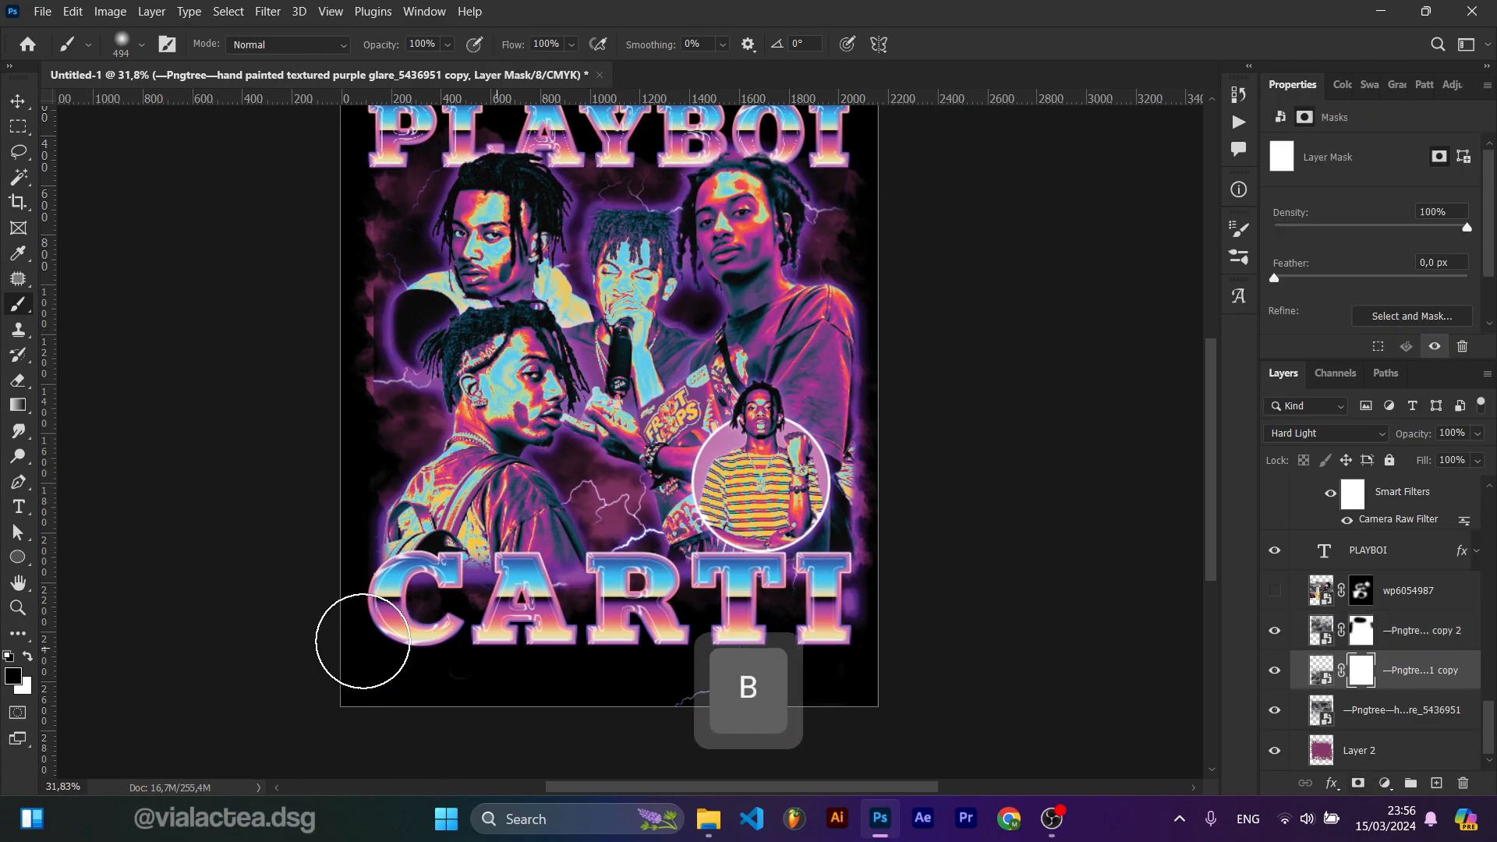
left_click(1348, 710)
left_click(1358, 783)
mouse_move(340, 290)
left_mouse_down()
mouse_move(374, 386)
mouse_move(316, 390)
left_mouse_up()
key("ctrl+z")
Step: Nudge the original glare texture layer slightly with Free Transform
left_click(1320, 710)
key("ctrl+t")
left_click_drag(613, 452, 605, 468)
double_click(694, 388)
key("Escape")
Step: Adjust Layer 2's hue again toward magenta with Hue/Saturation
left_click(1359, 750)
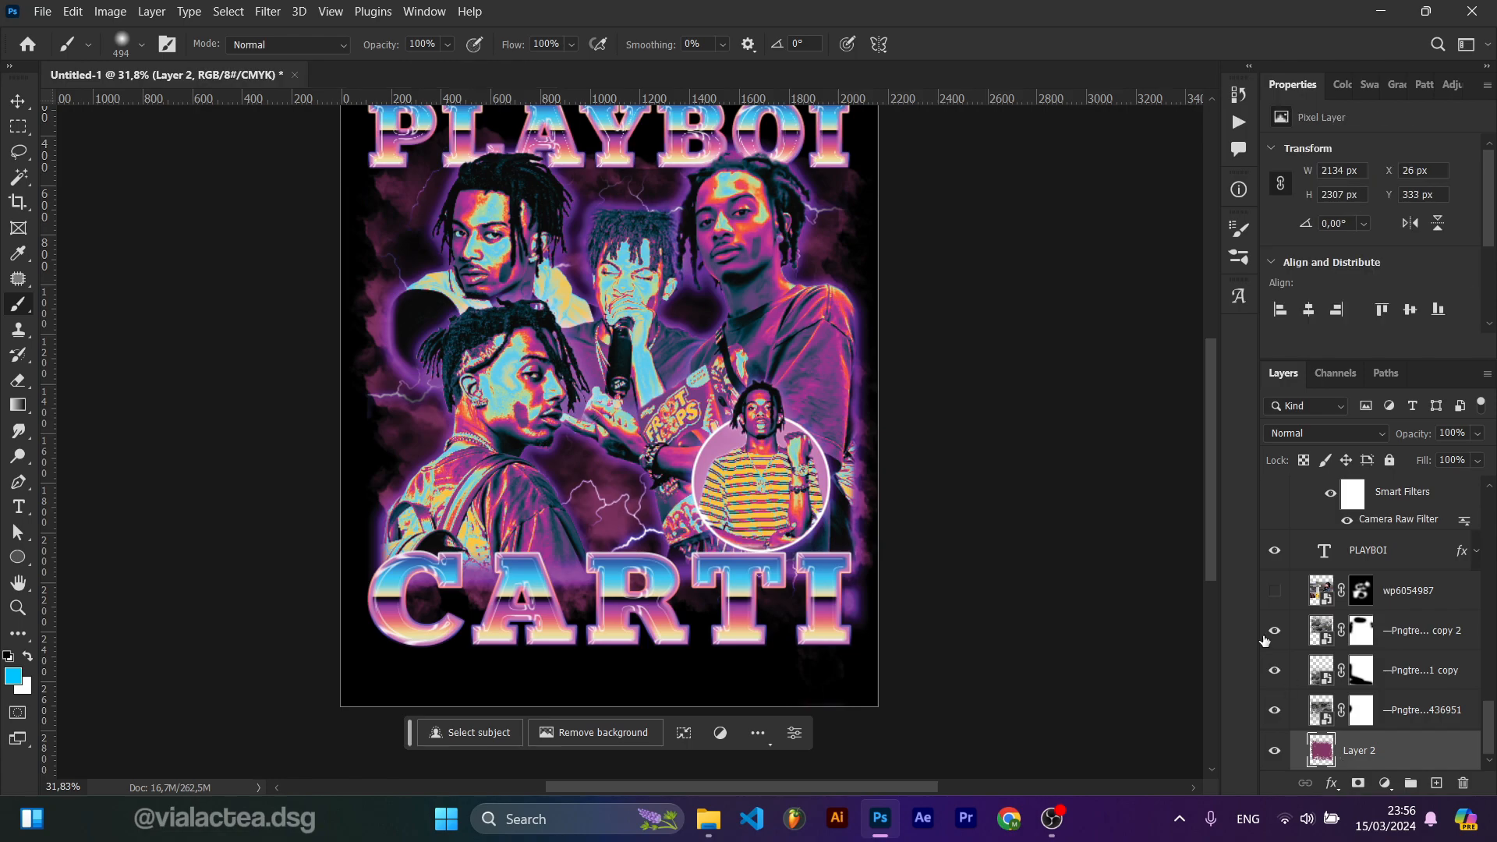
key("ctrl+u")
left_click(1293, 266)
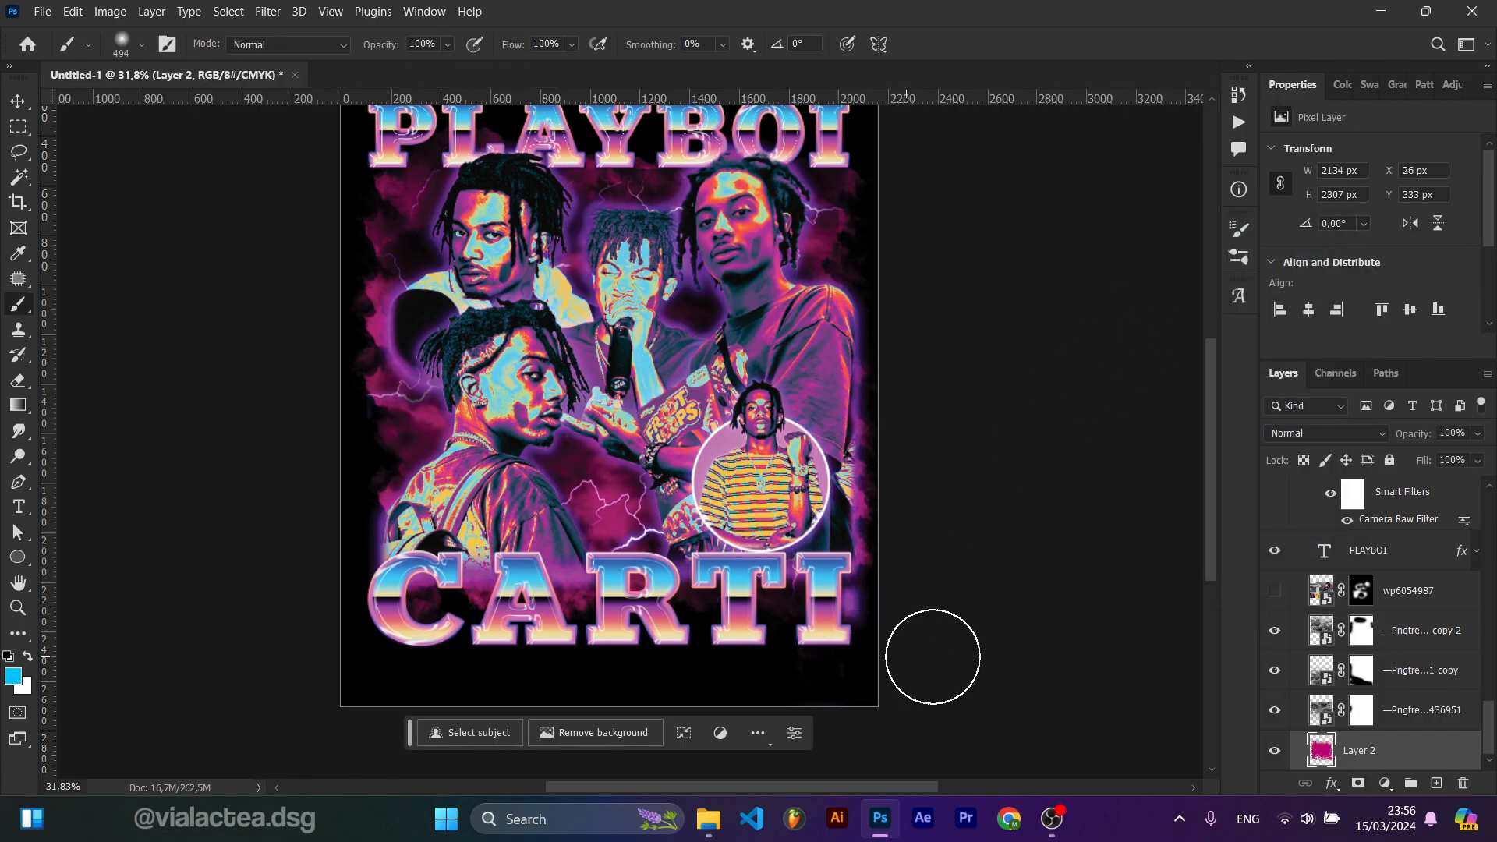
key("e")
scroll(677, 634, "down", 3)
key("v")
left_click(907, 421)
scroll(907, 421, "up", 1)
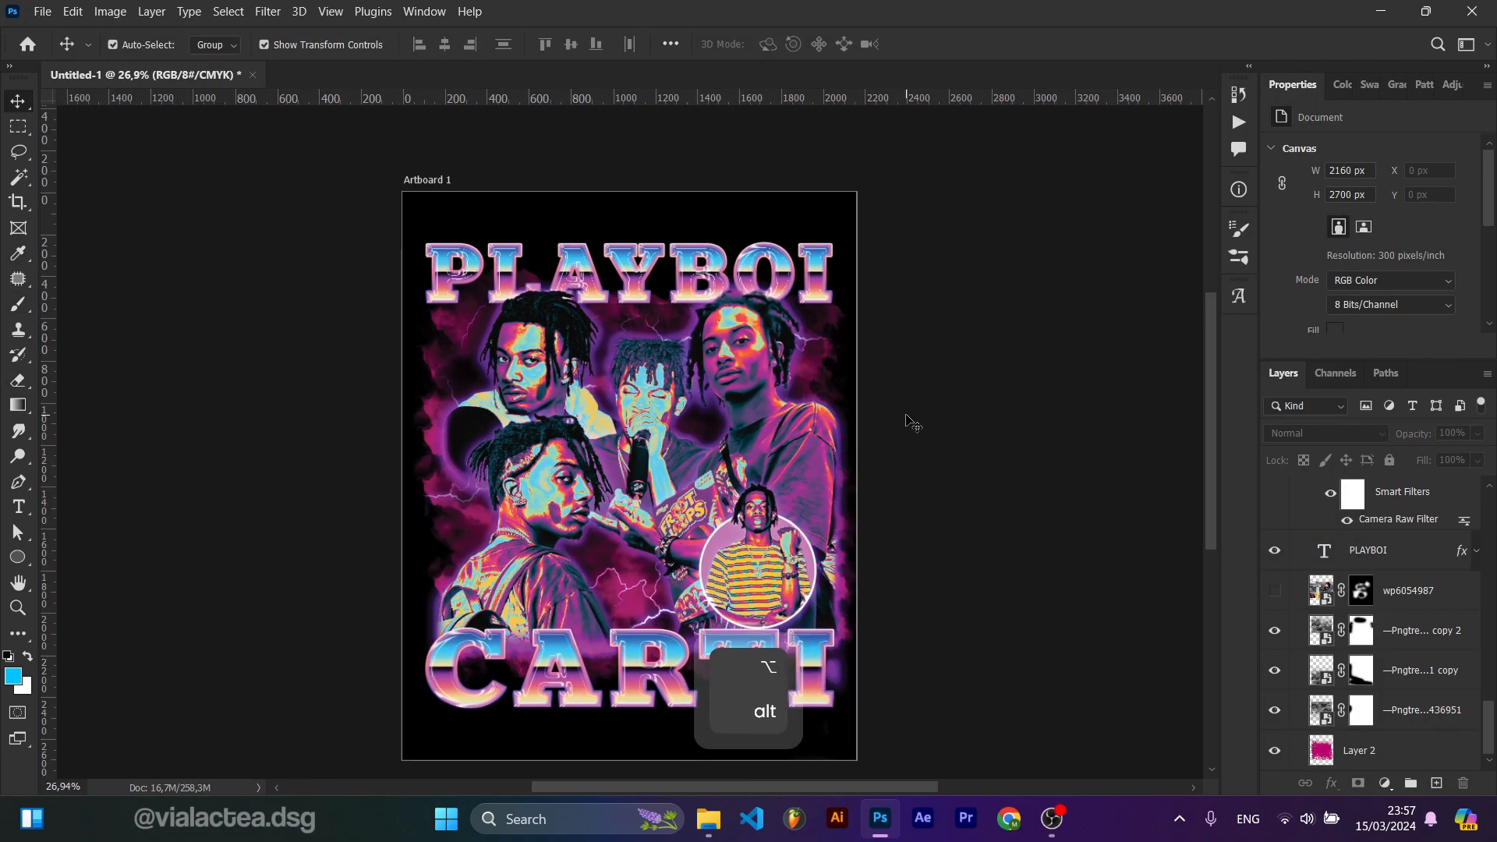
Step: Select all the poster layers and group them into one group
left_click(612, 353)
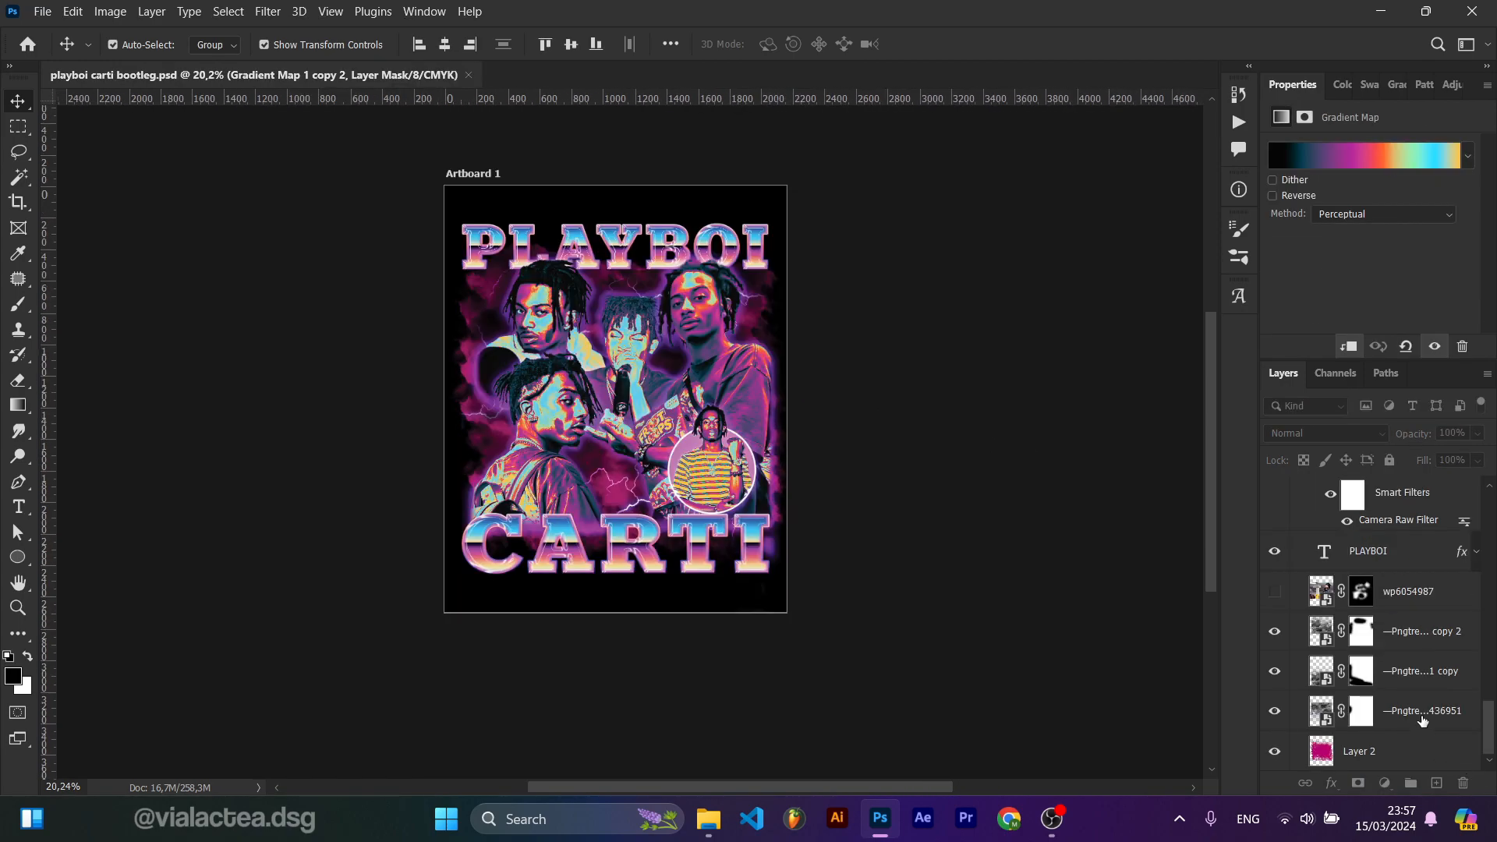
left_click(1411, 753, "shift")
key("ctrl+g")
left_click(1350, 563)
left_click(1333, 527)
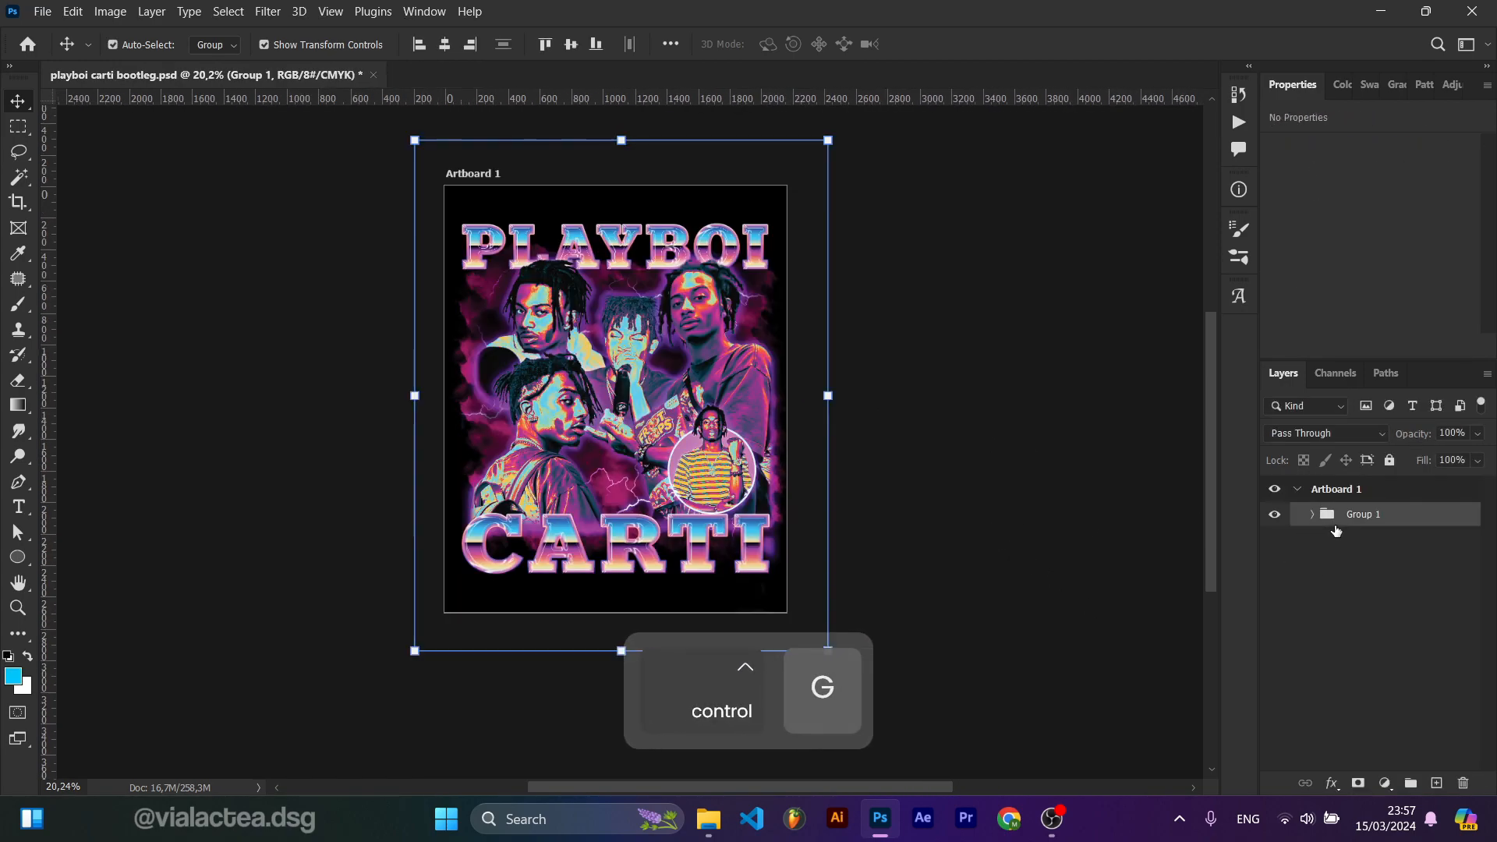
Step: Add a layer mask to the group and copy the entire Vintage Sparse Grunge texture
left_click(1360, 782)
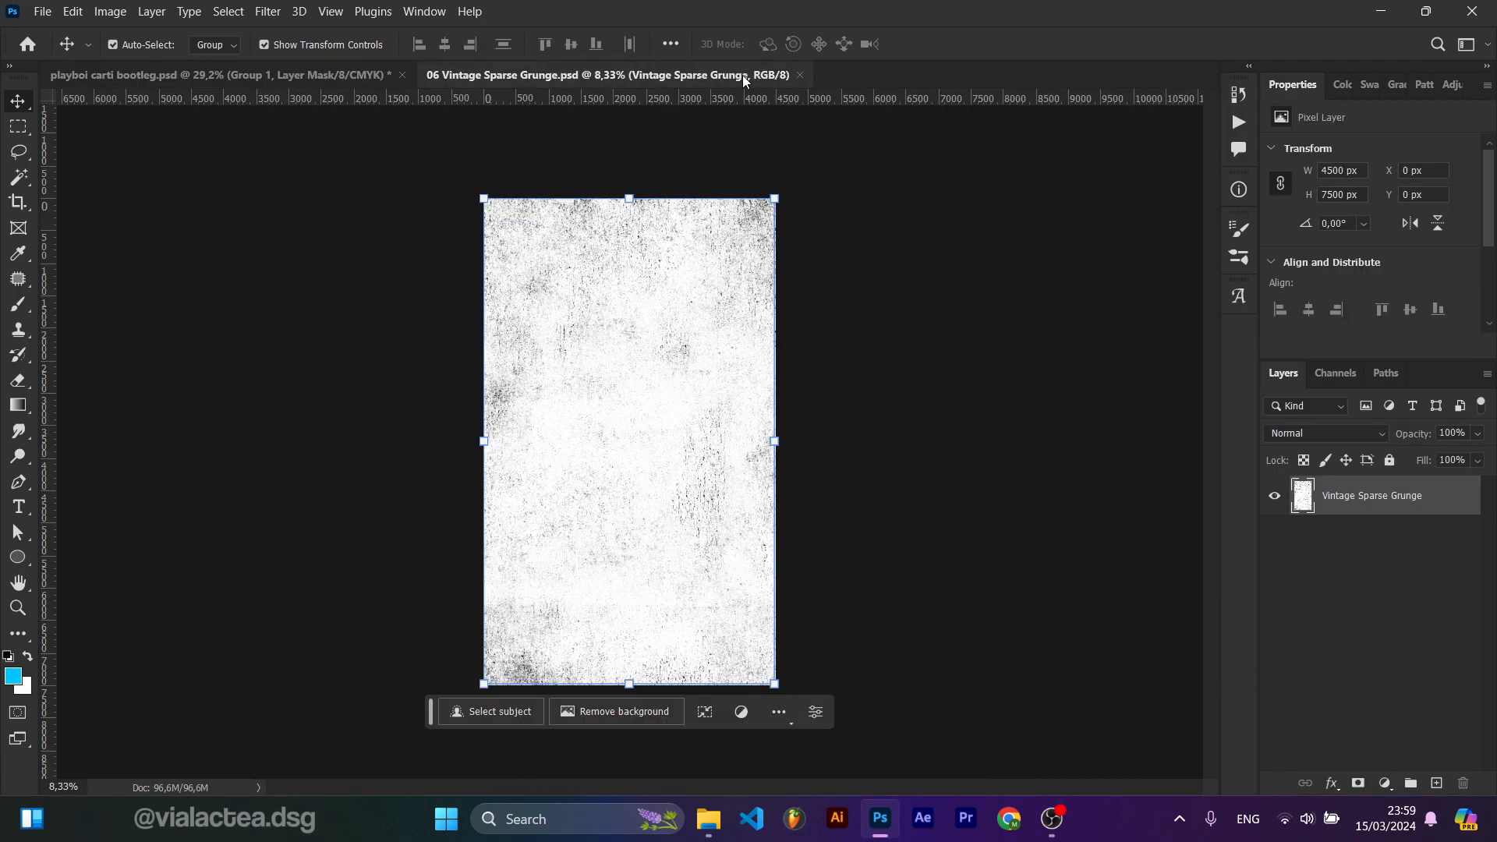
key("ctrl+a")
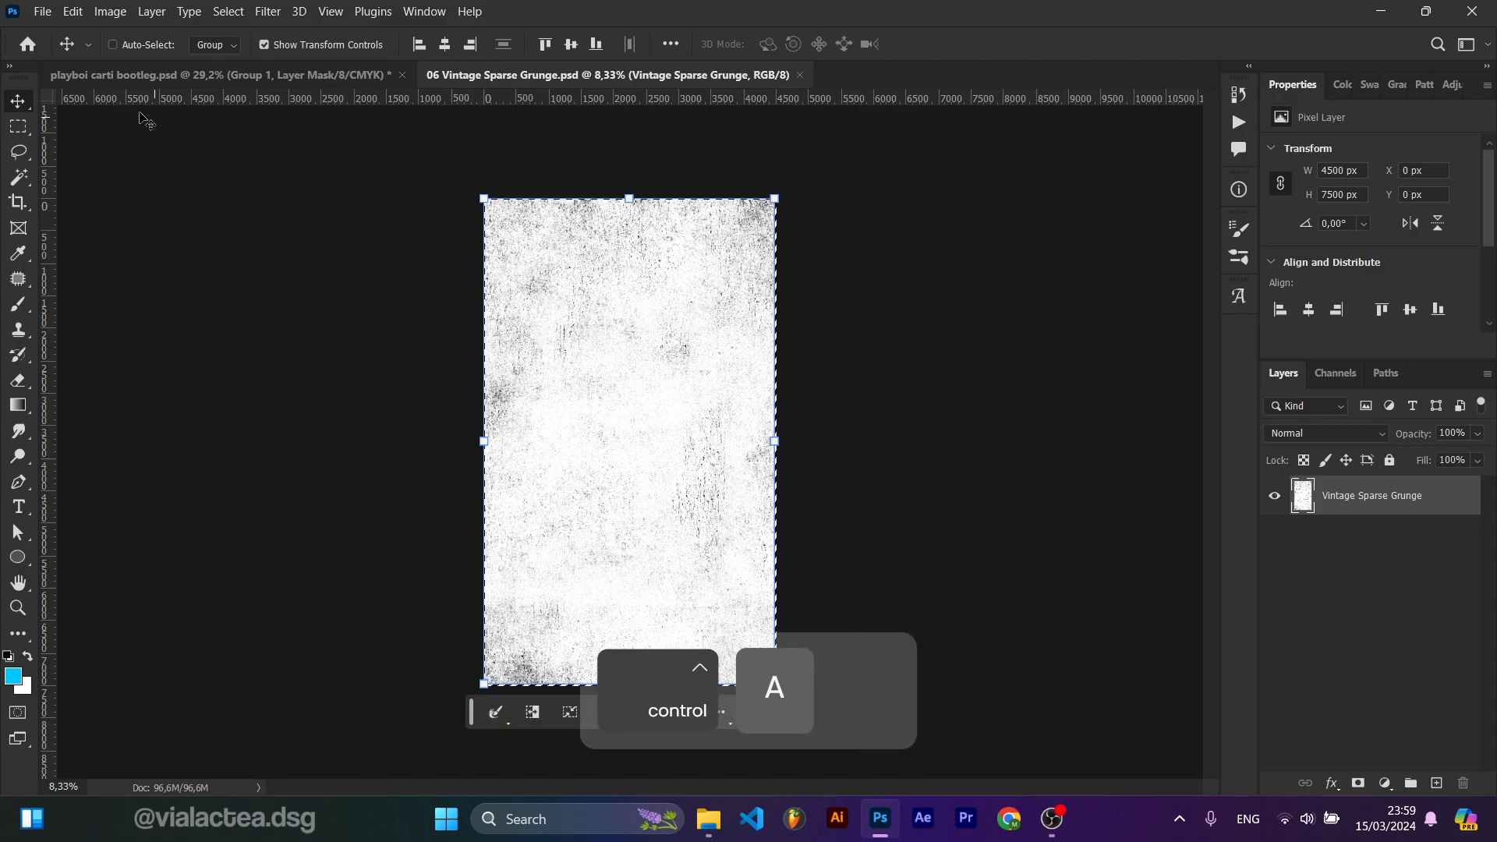
key("ctrl+c")
left_click(148, 75)
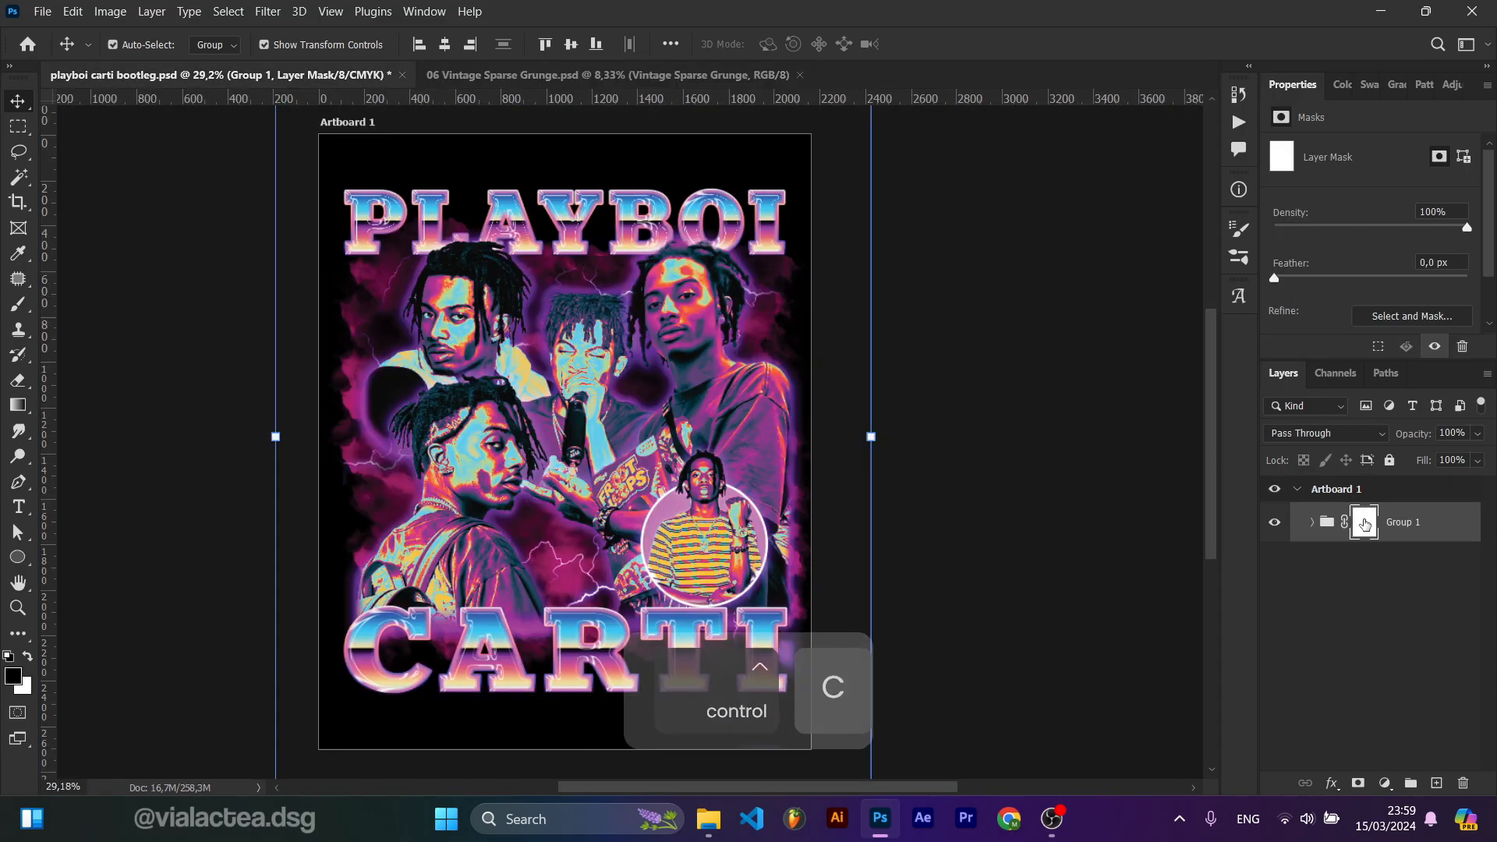
key("ctrl+v")
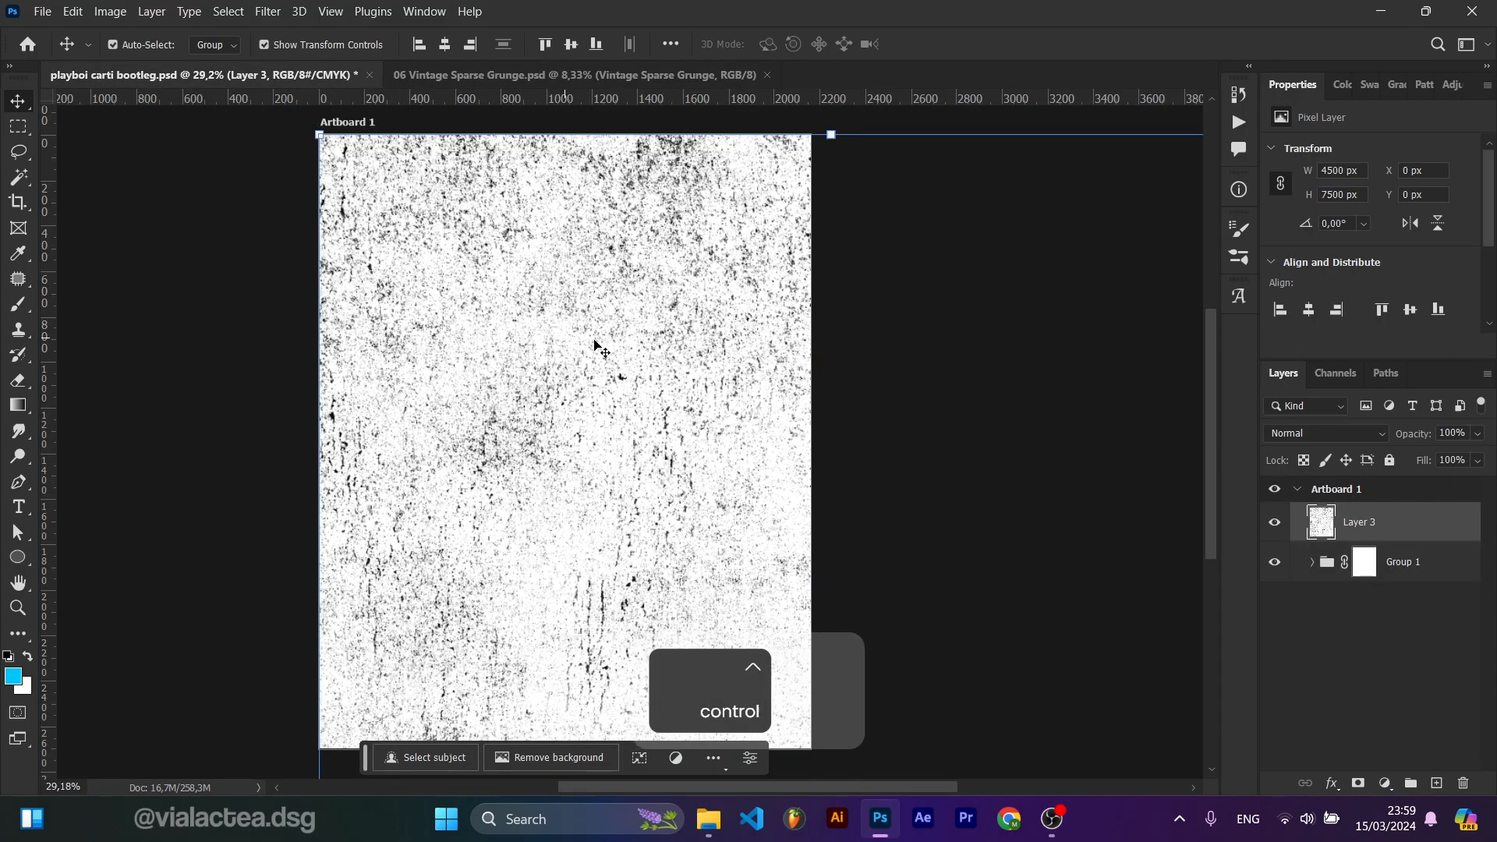
key("ctrl+z")
Step: Paste the grunge texture into the group's mask and scale it to cover the artboard
left_click(1362, 524, "alt")
key("ctrl+v")
scroll(681, 366, "down", 3)
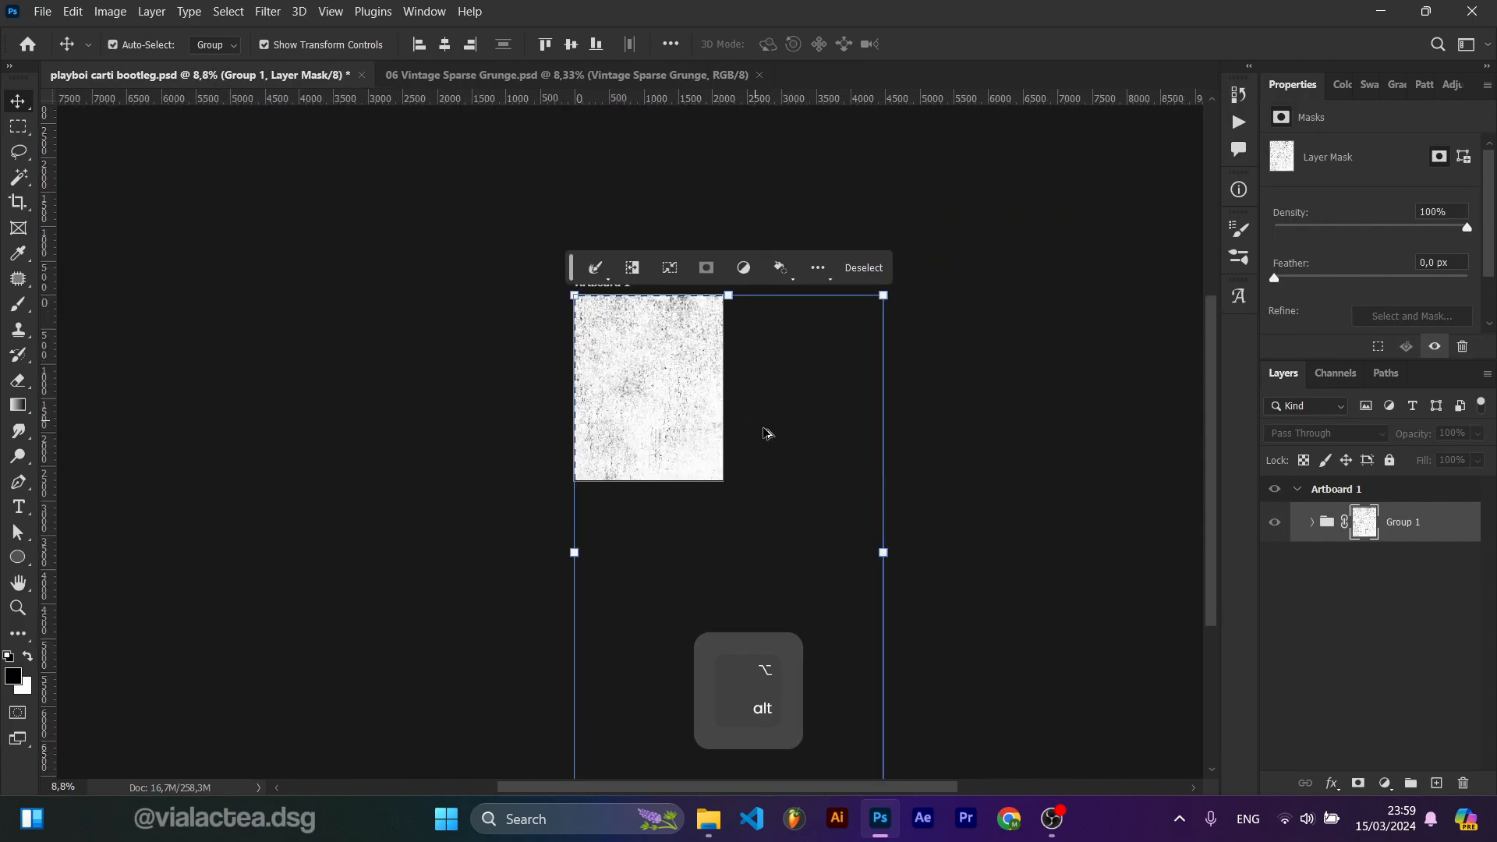
left_click_drag(886, 555, 730, 548)
left_click_drag(673, 451, 663, 316)
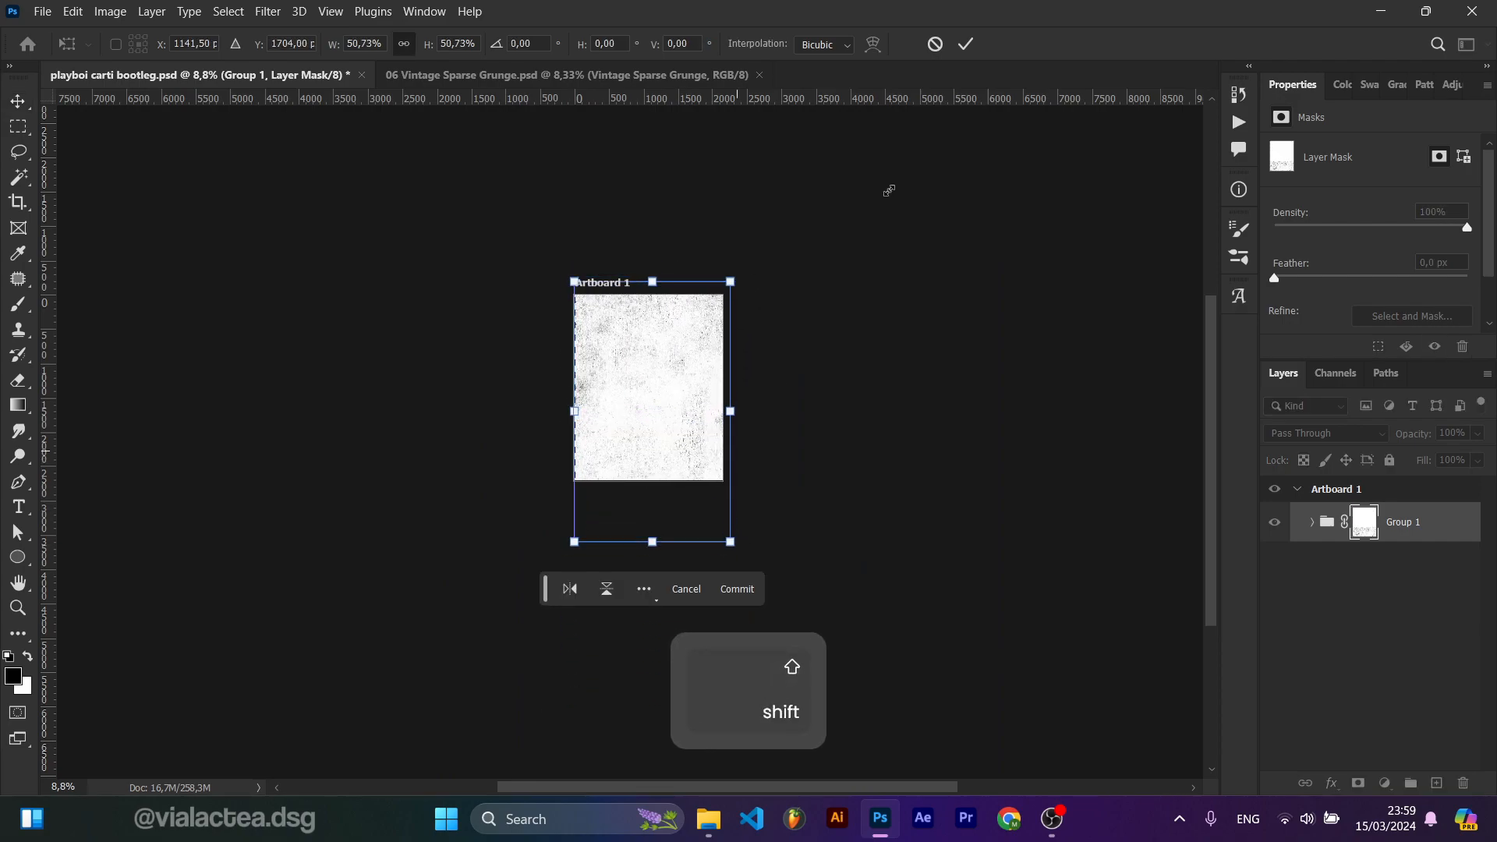
left_click(965, 44)
Step: Toggle the group's grunge mask off and on to compare the poster with and without it
scroll(742, 378, "up", 4)
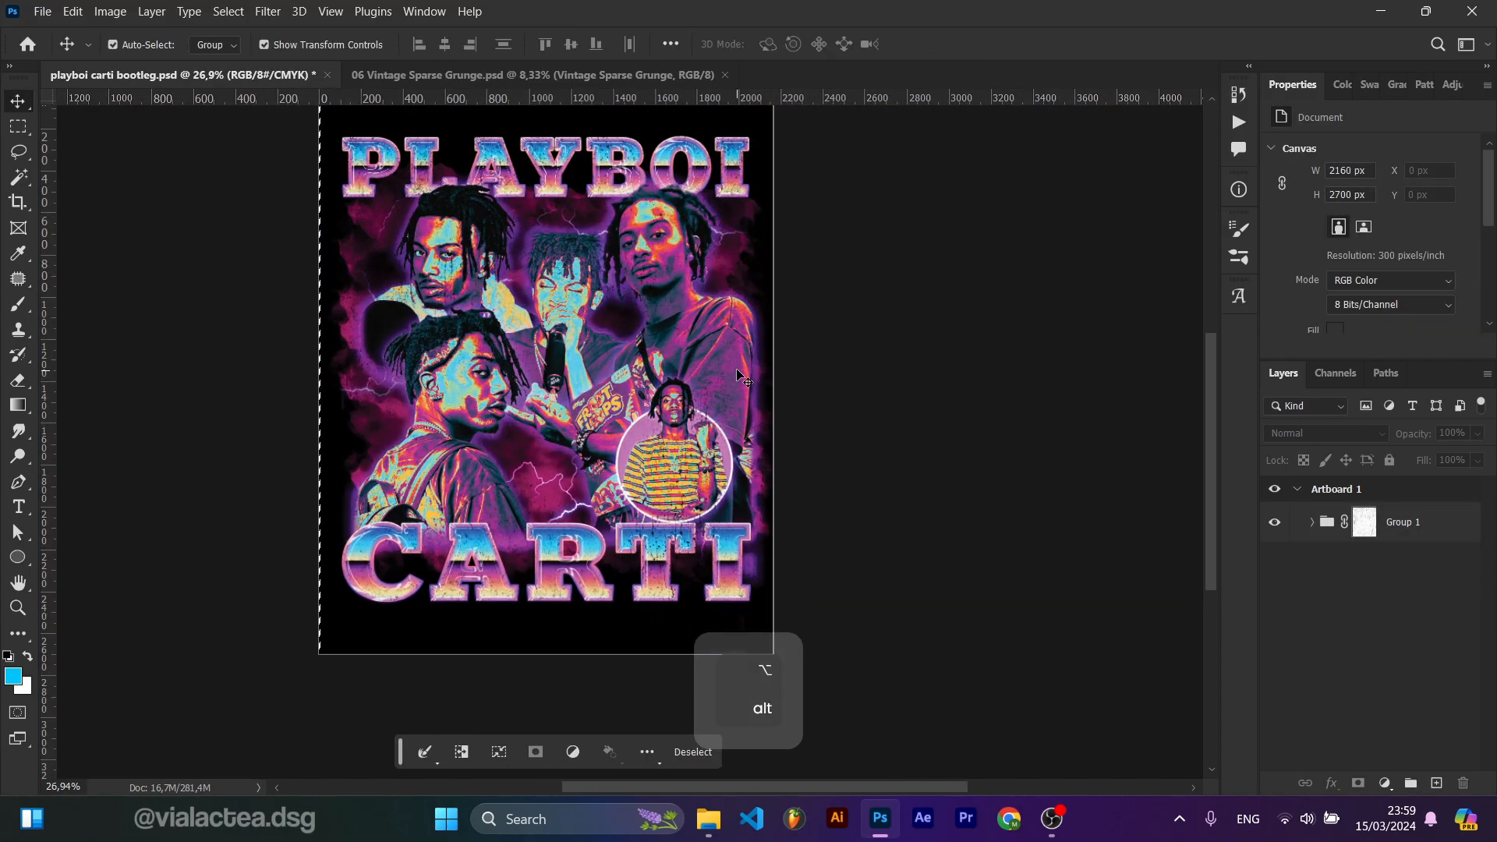
scroll(737, 376, "up", 2)
left_click_drag(737, 375, 822, 438)
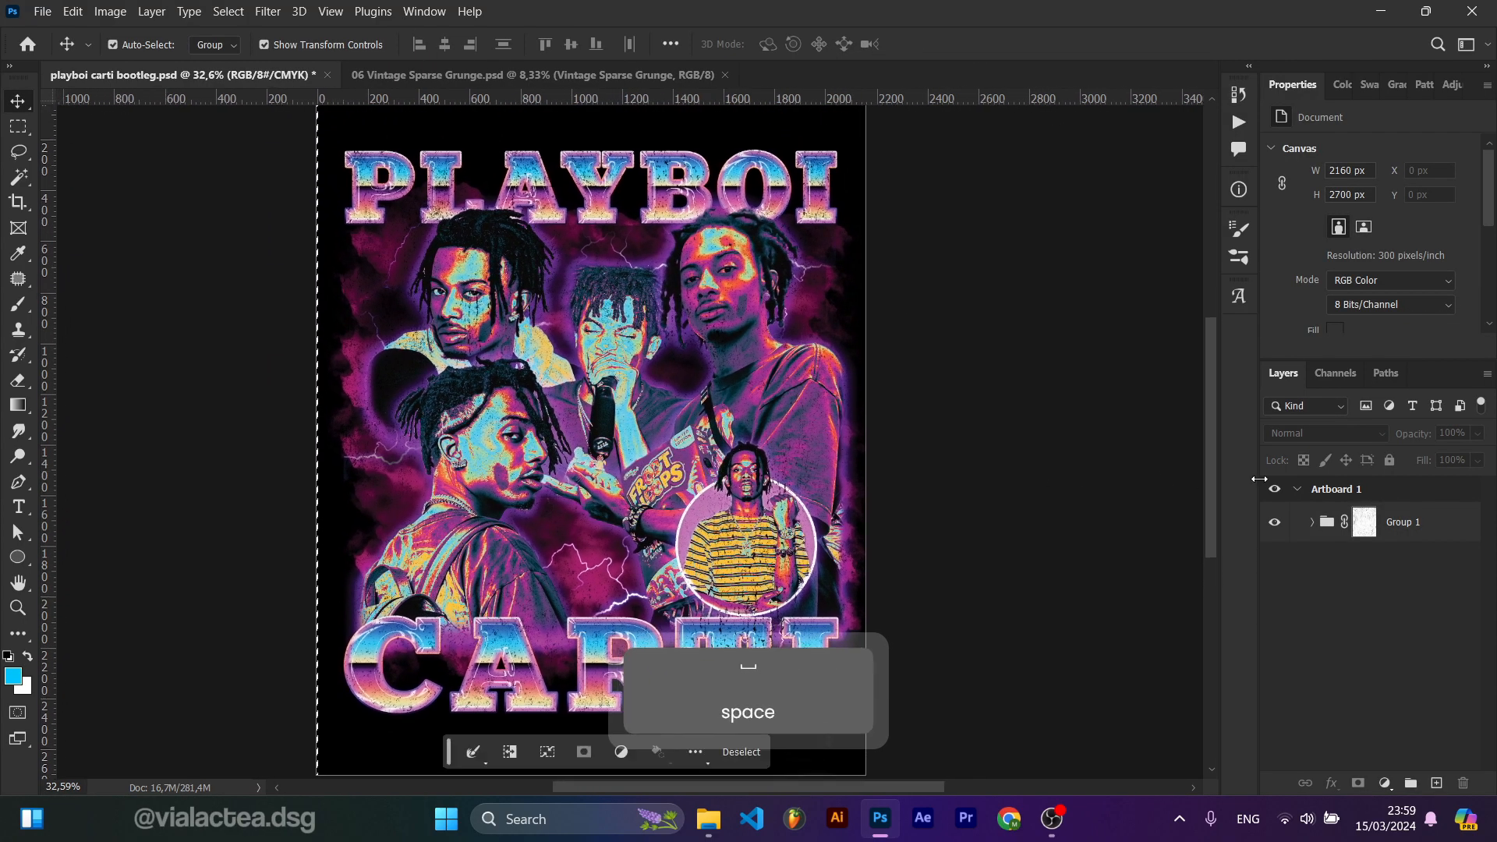
left_click(1356, 529)
right_click(1361, 529)
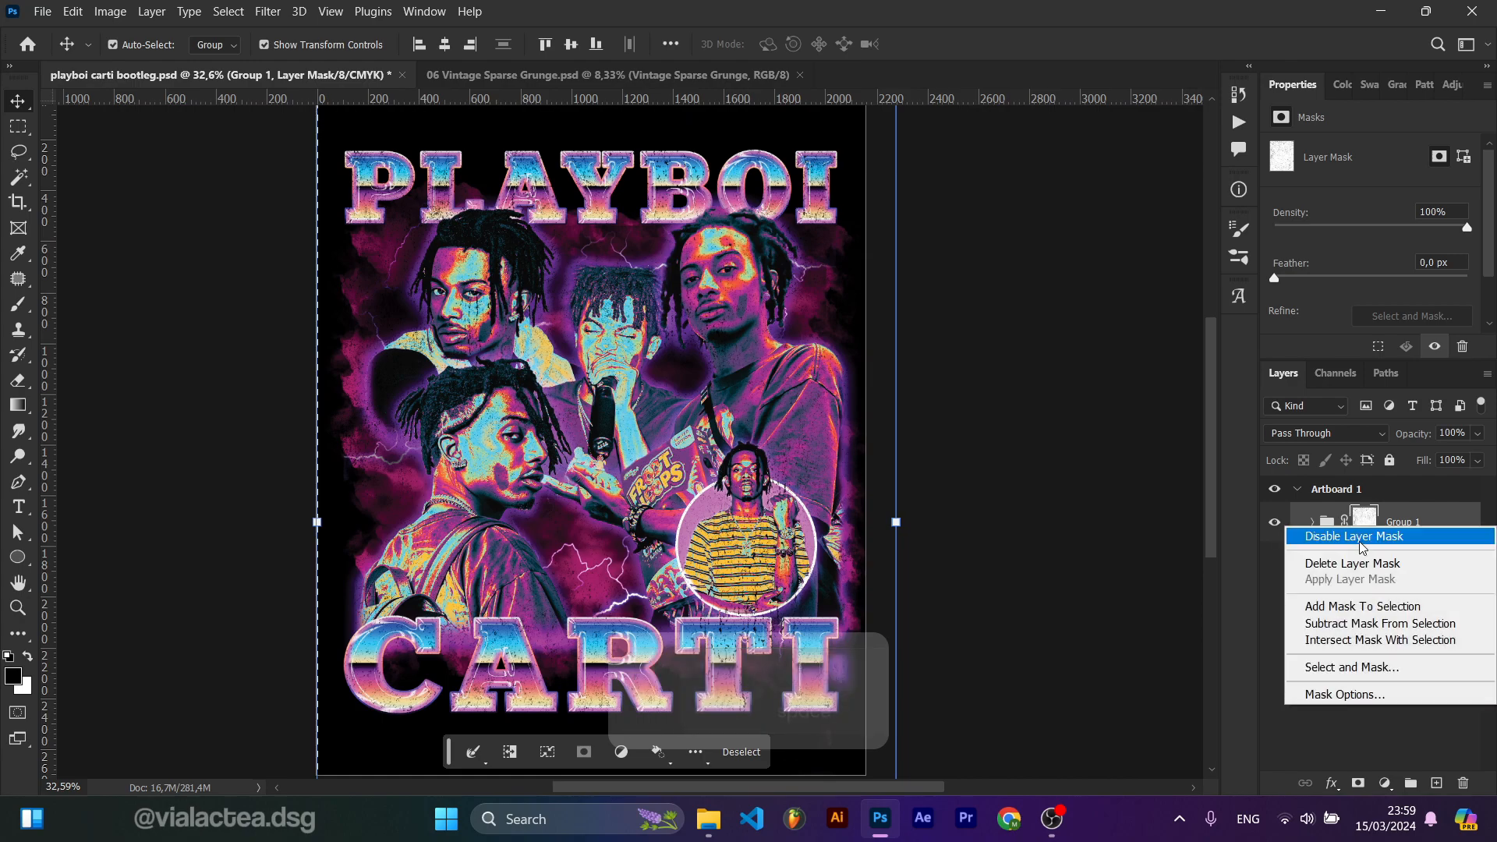
left_click(1347, 535)
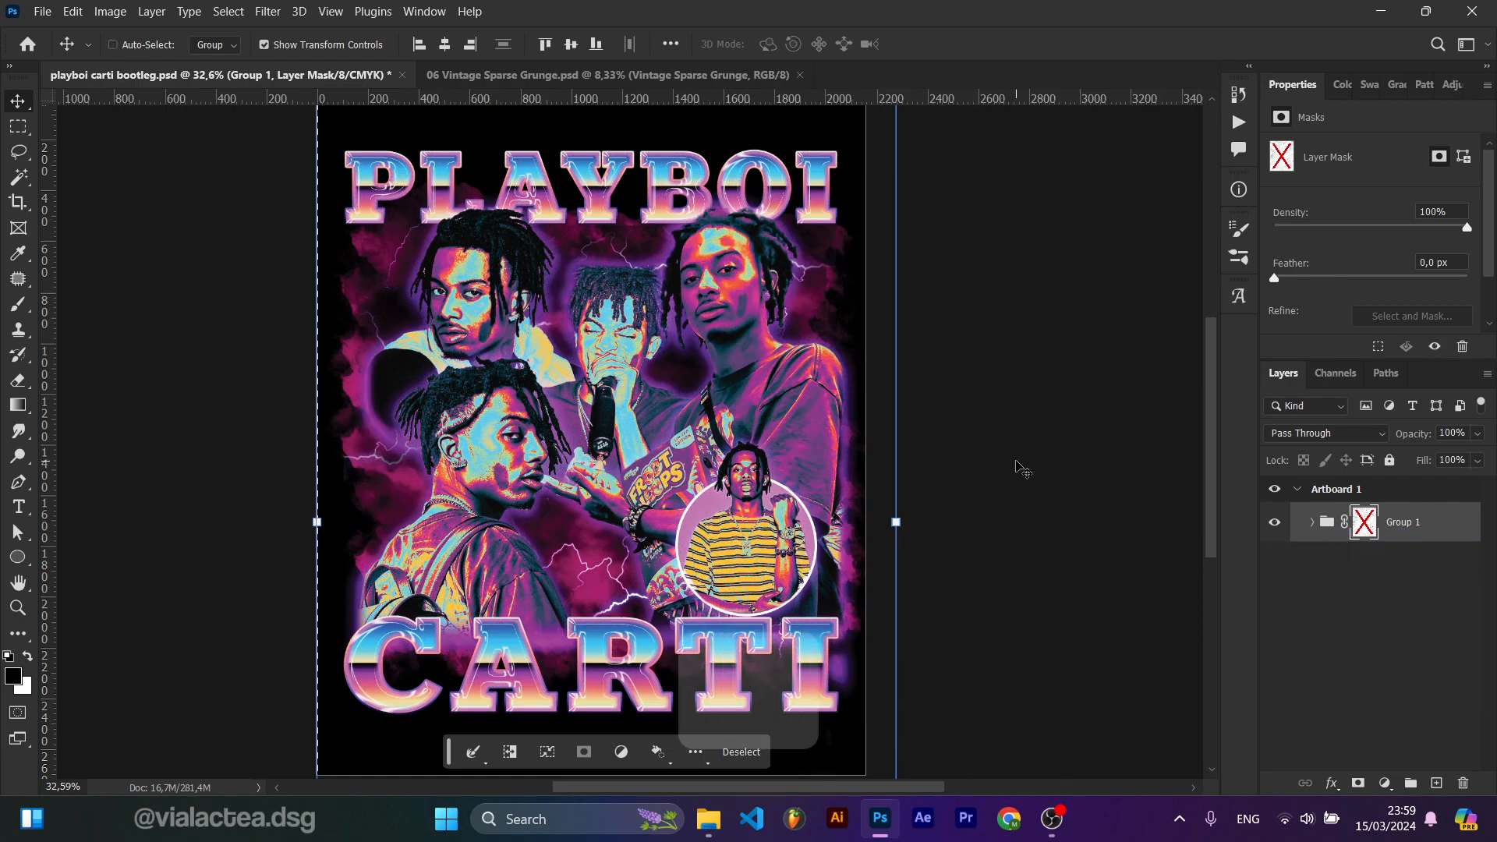
key("ctrl+z")
key("ctrl+shift+z")
key("ctrl+z")
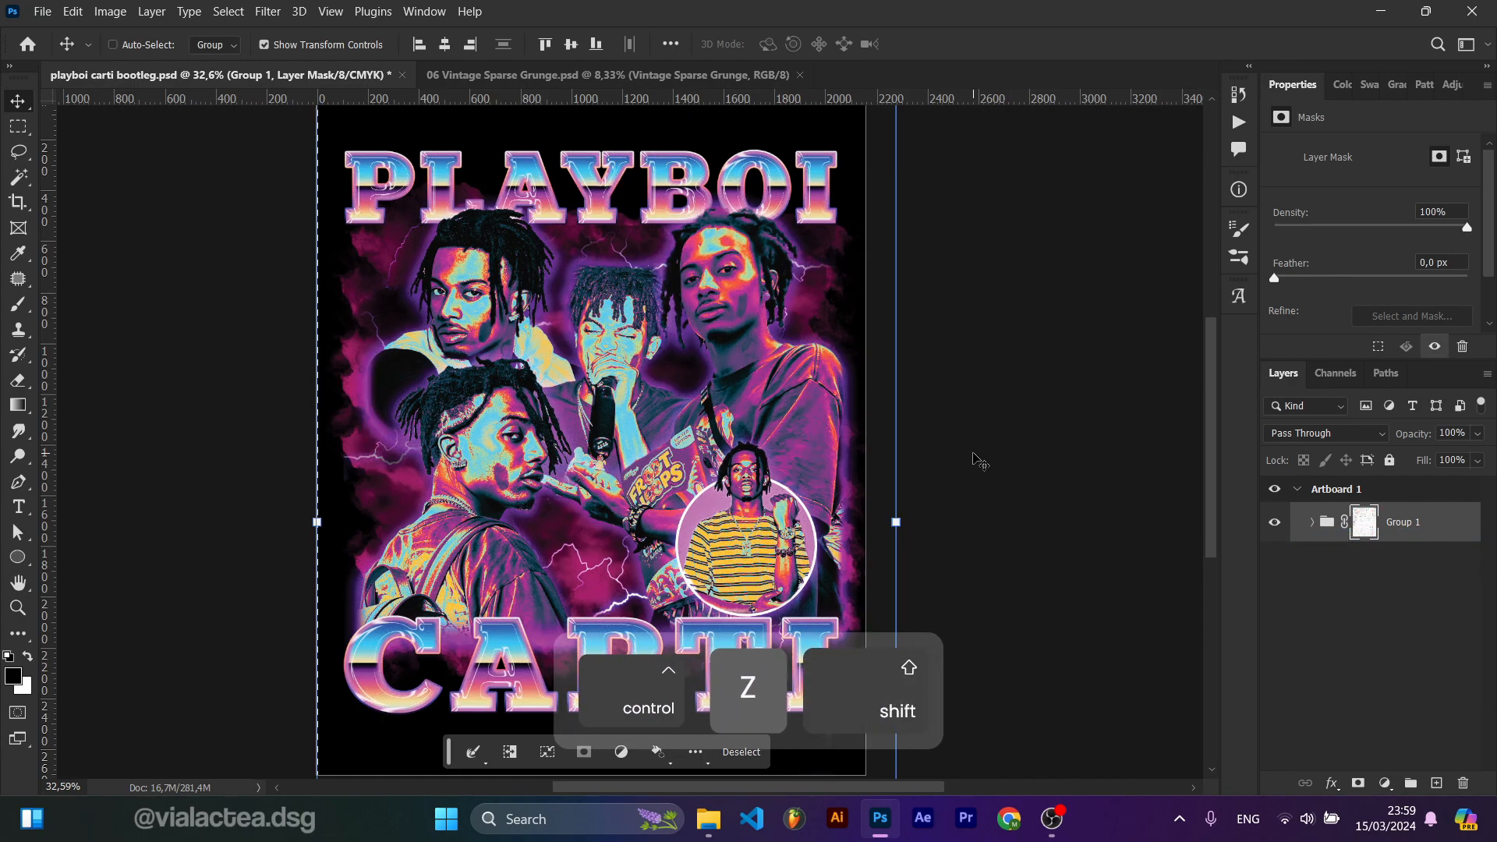
key("ctrl+shift+z")
key("ctrl+z")
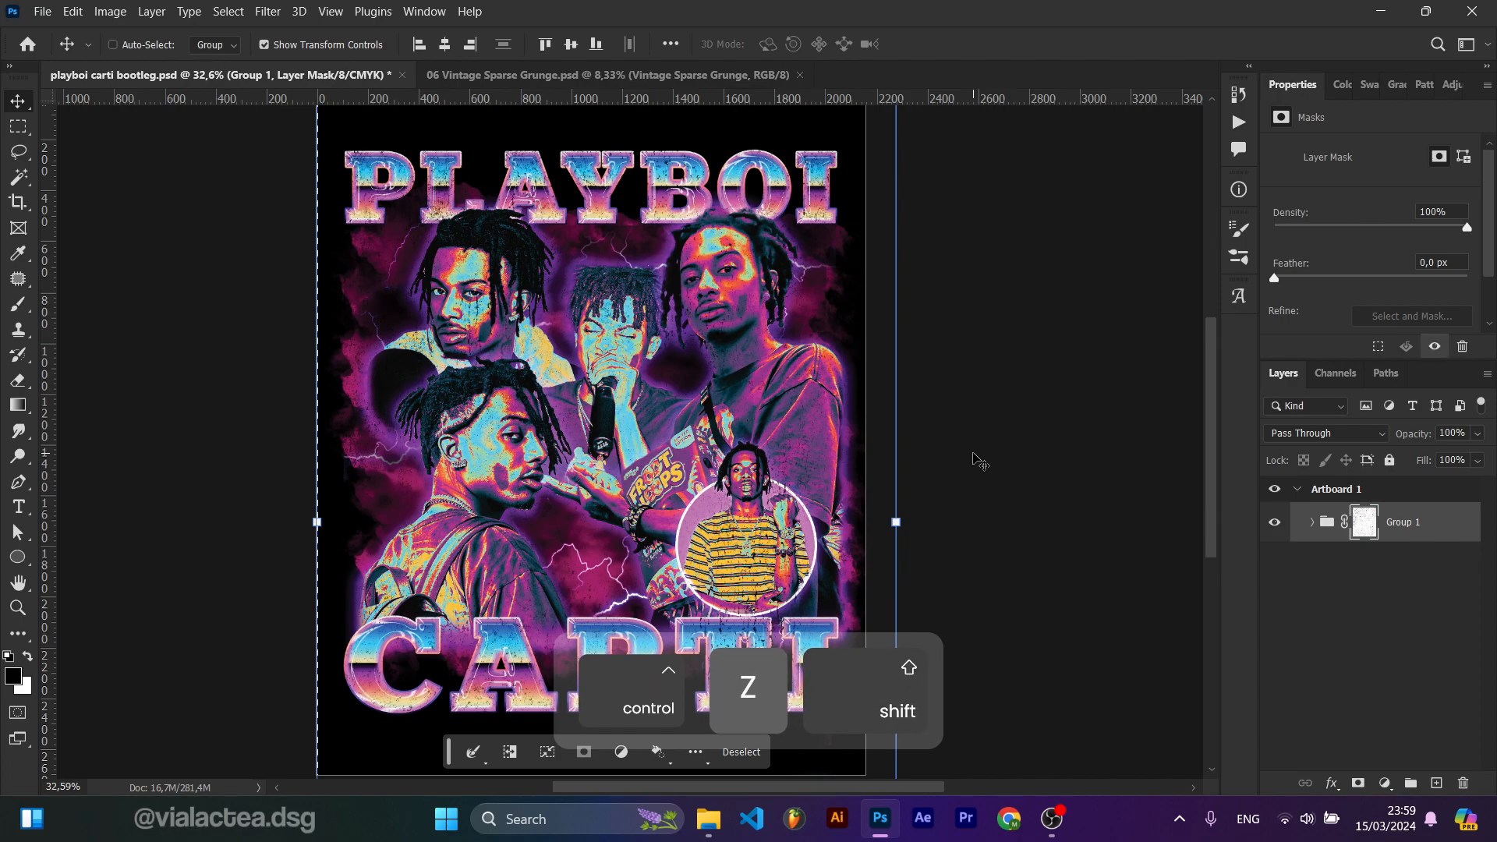
key("ctrl+z")
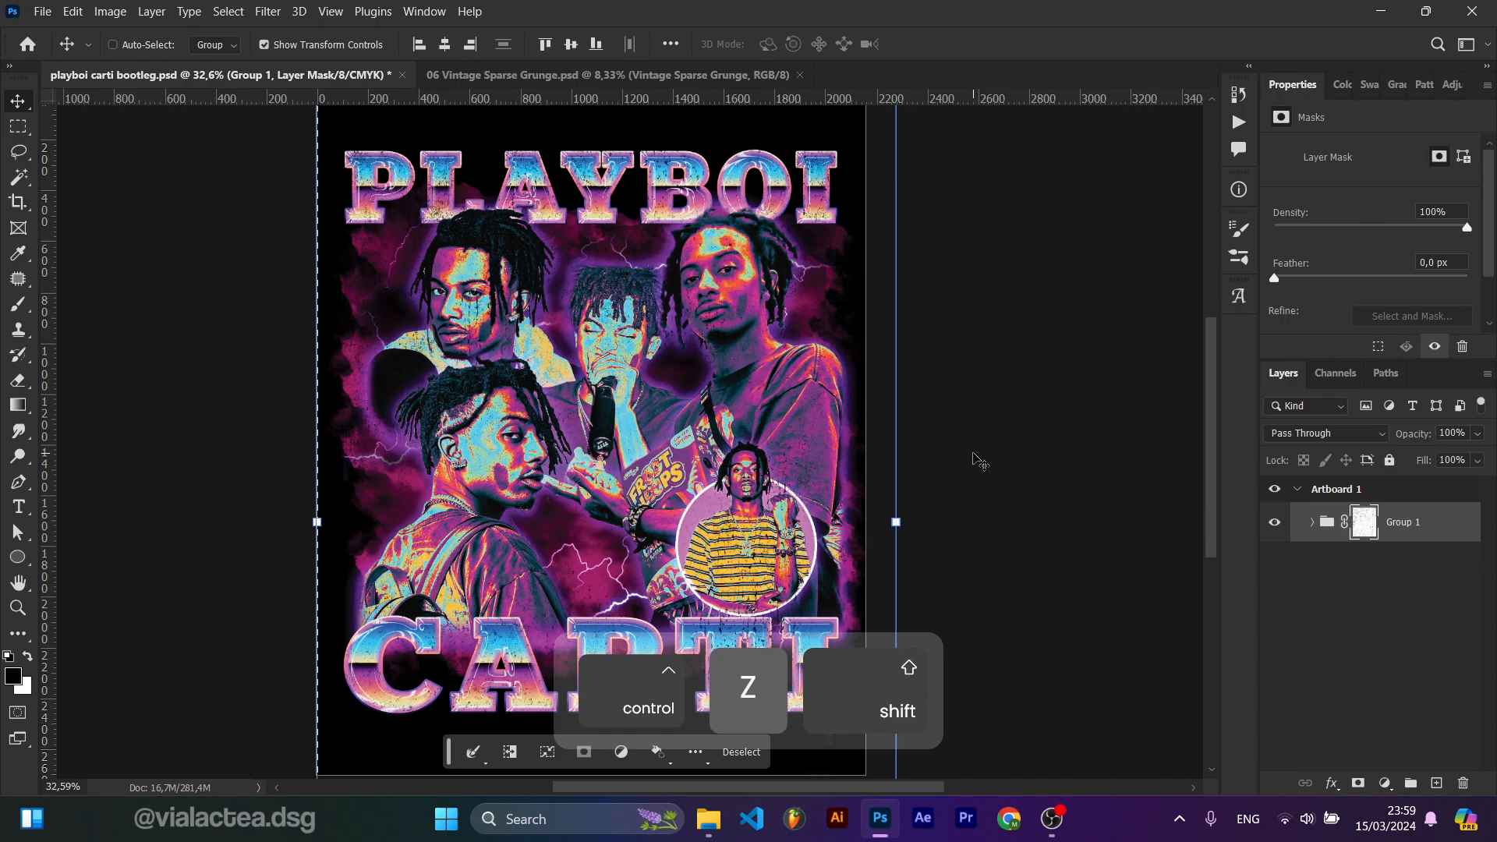
key("ctrl+shift+z")
key("ctrl+z")
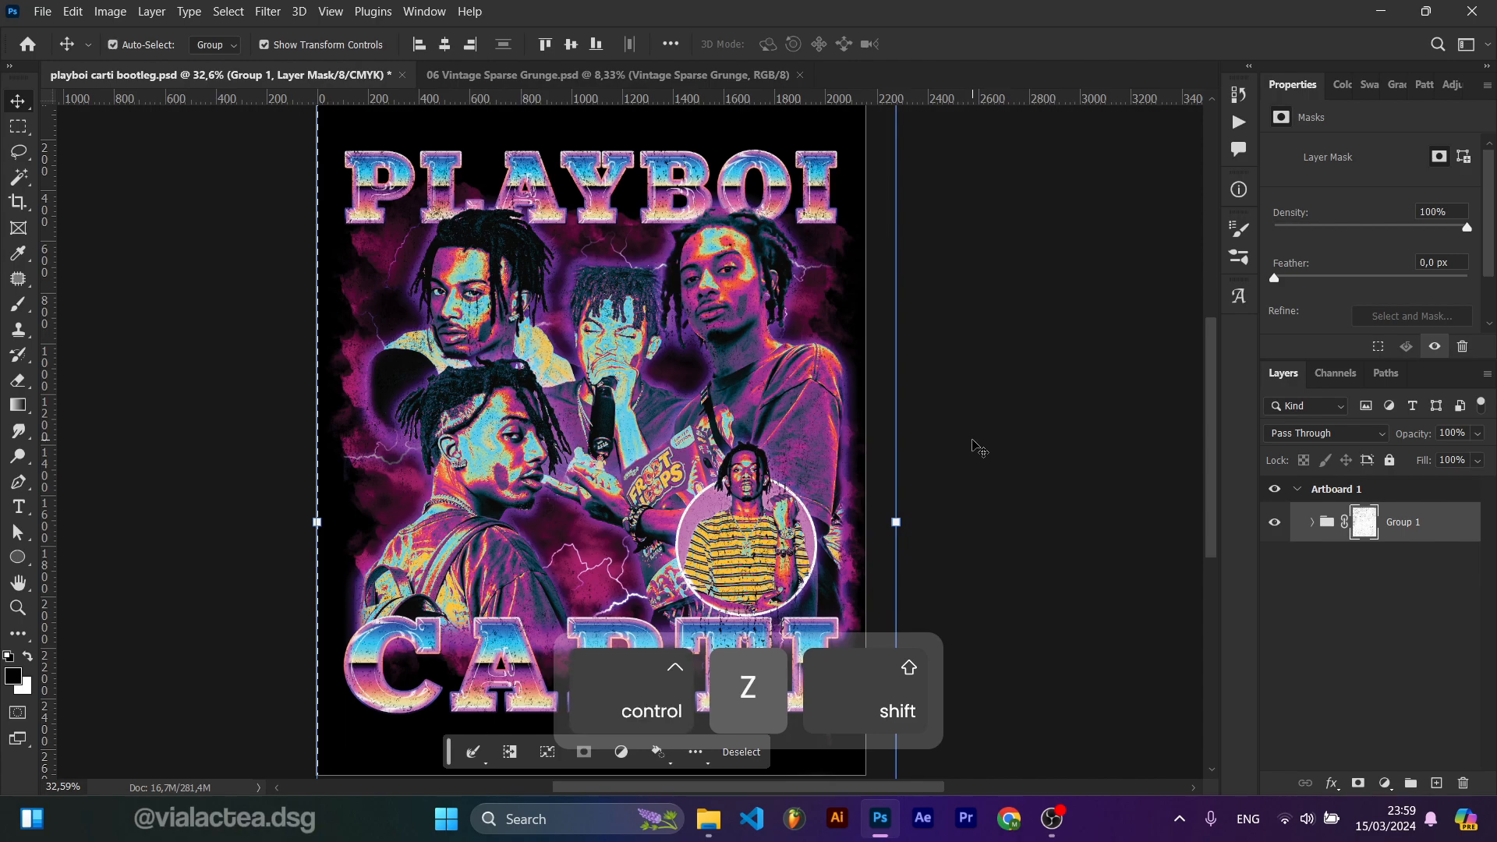
left_click(973, 445)
scroll(820, 445, "down", 2)
left_click_drag(820, 470, 816, 440)
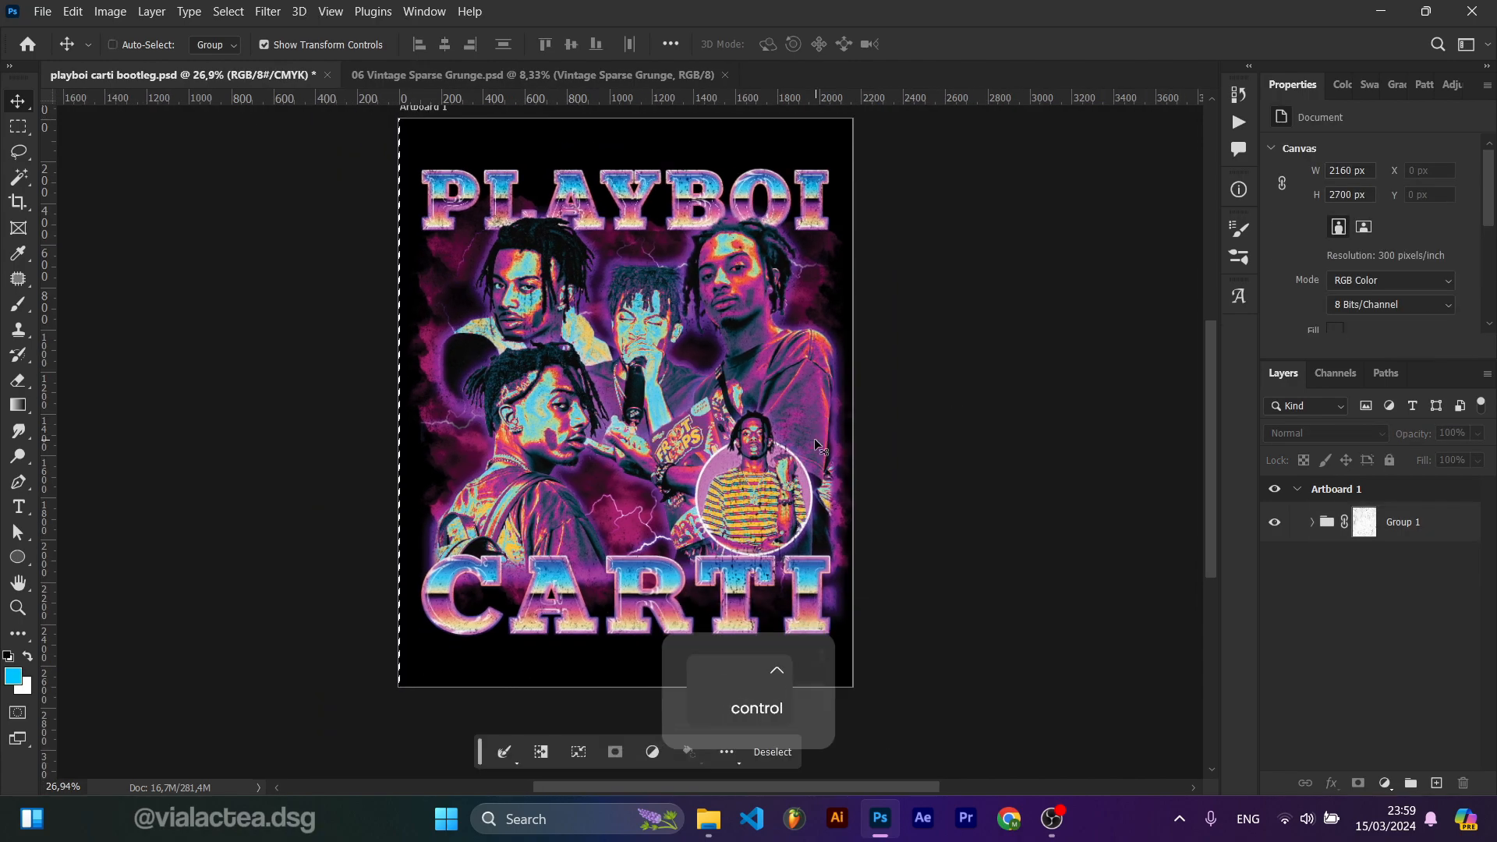
key("v")
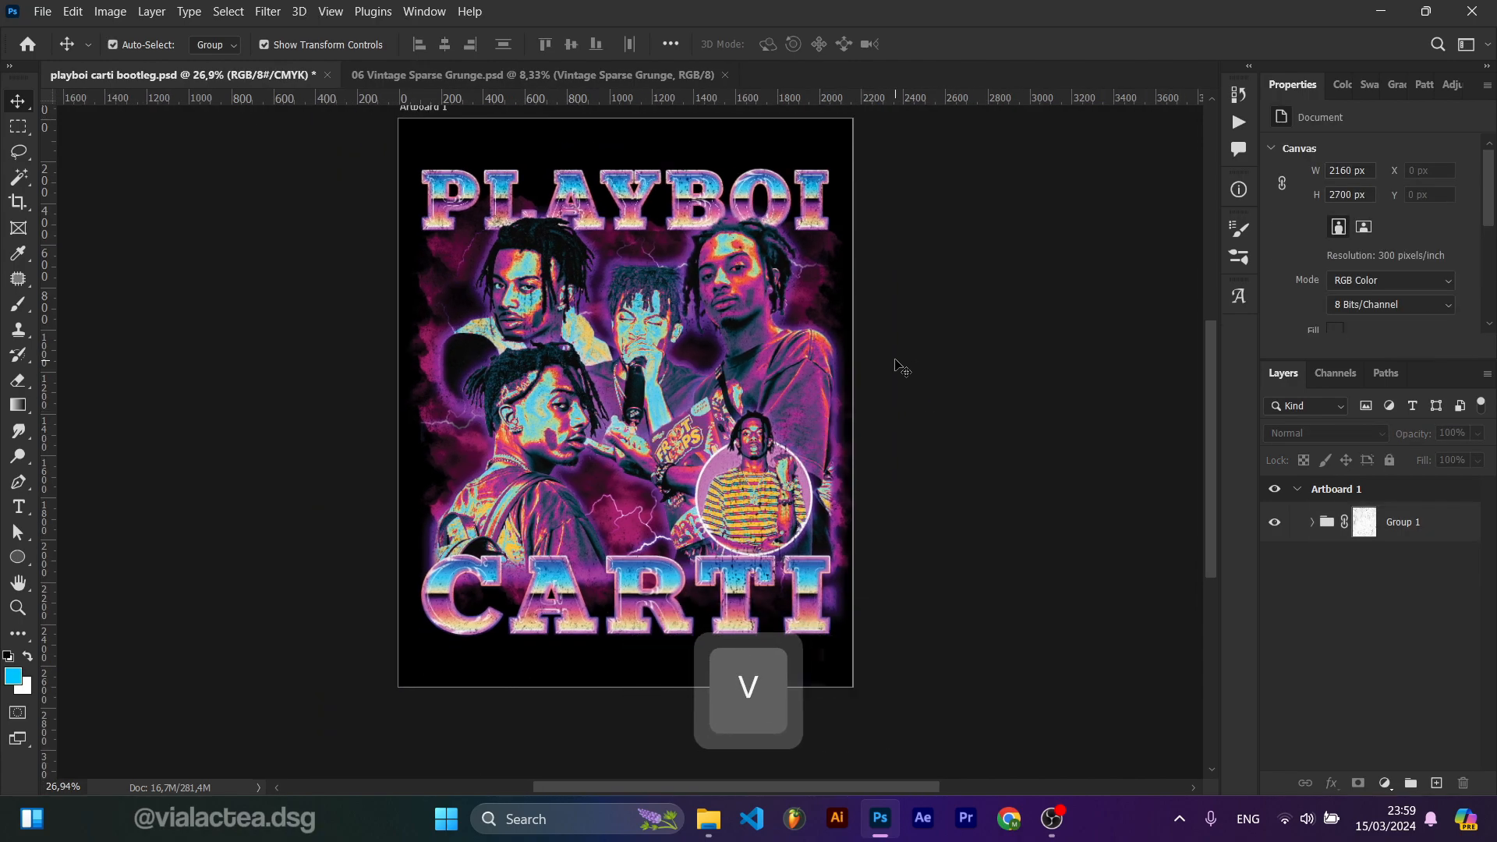
scroll(803, 394, "up", 2)
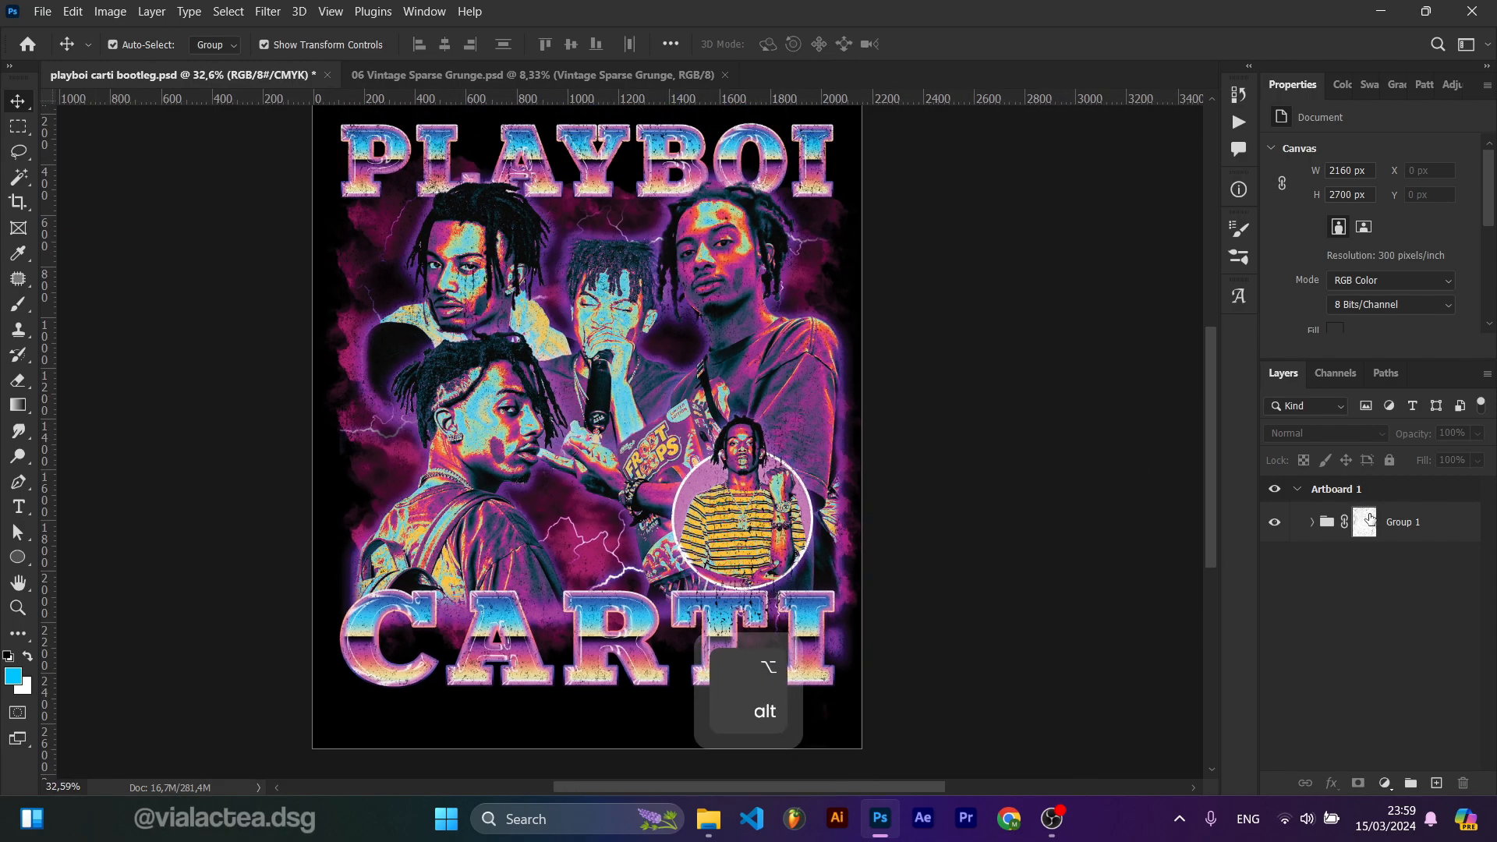
Step: Adjust the group mask with Brightness/Contrast, brightness about -40 and contrast 10
left_click(1368, 521)
left_click(151, 11)
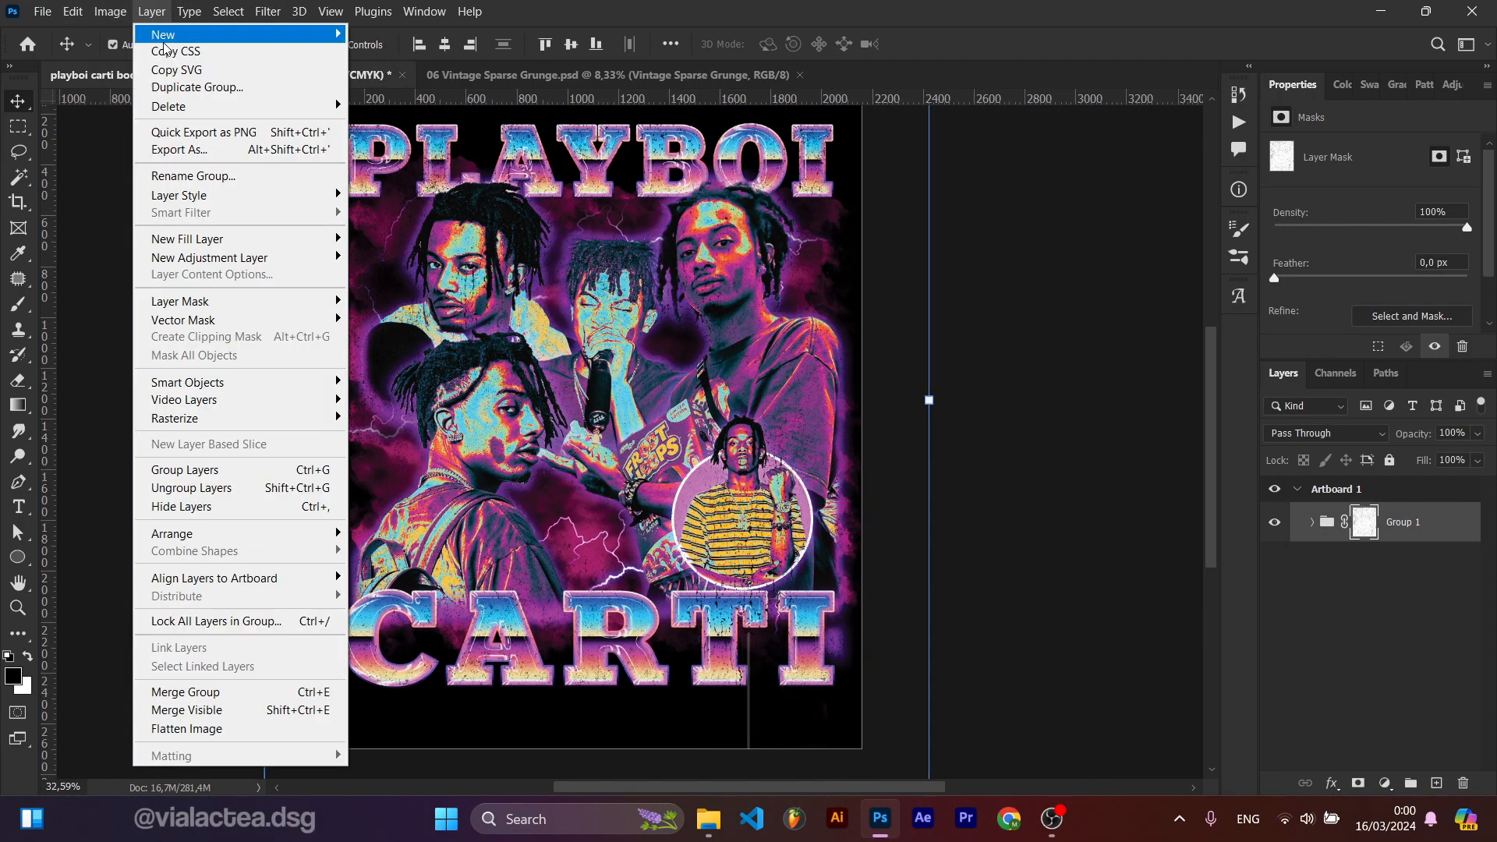
mouse_move(148, 60)
left_click(351, 59)
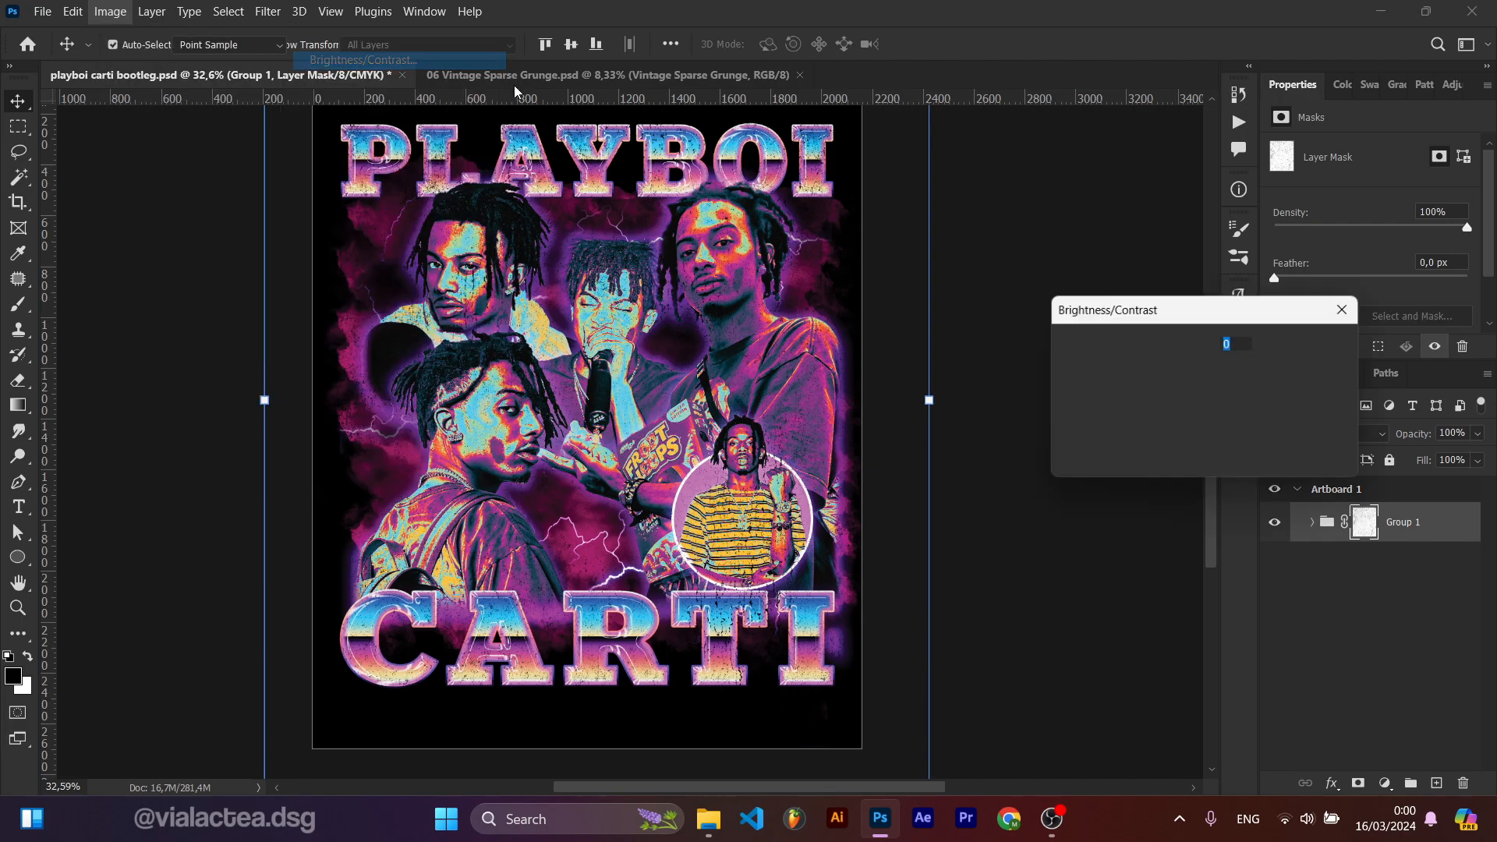
left_click_drag(1162, 366, 1065, 411)
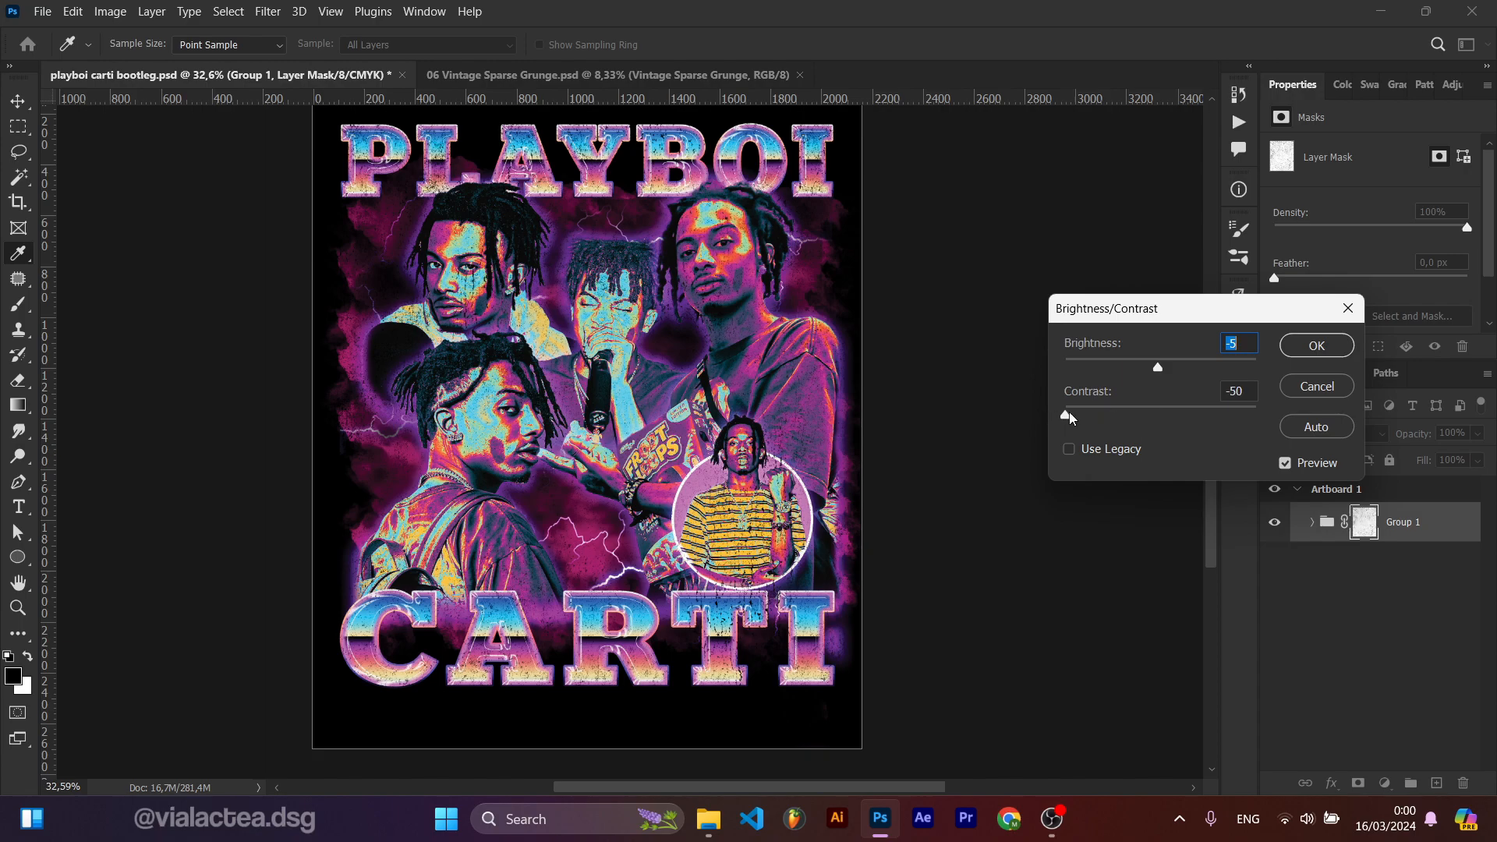
left_click_drag(1280, 415, 1344, 413)
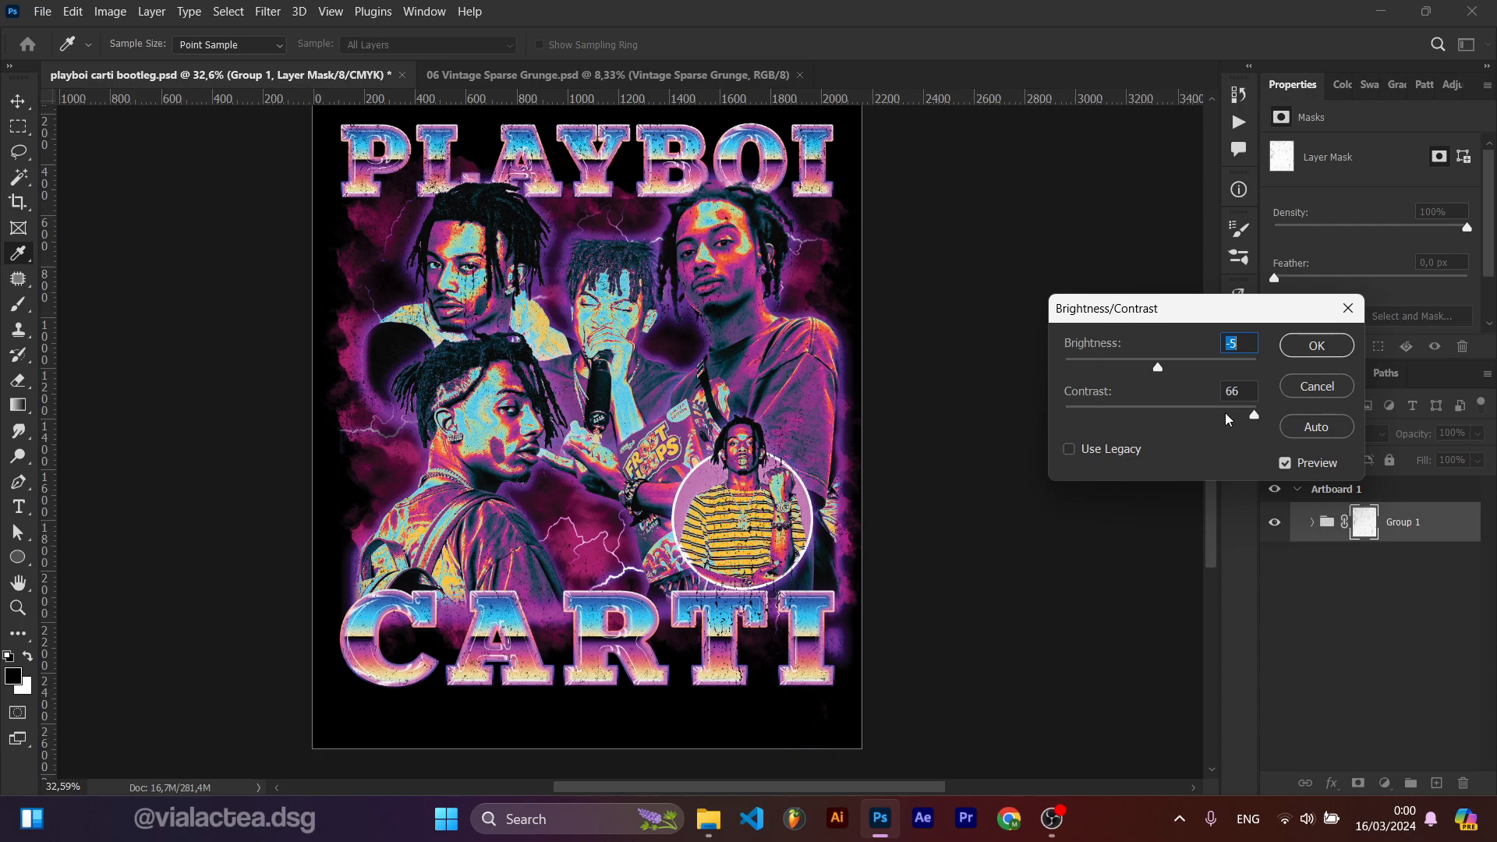
left_click_drag(1177, 410, 1124, 367)
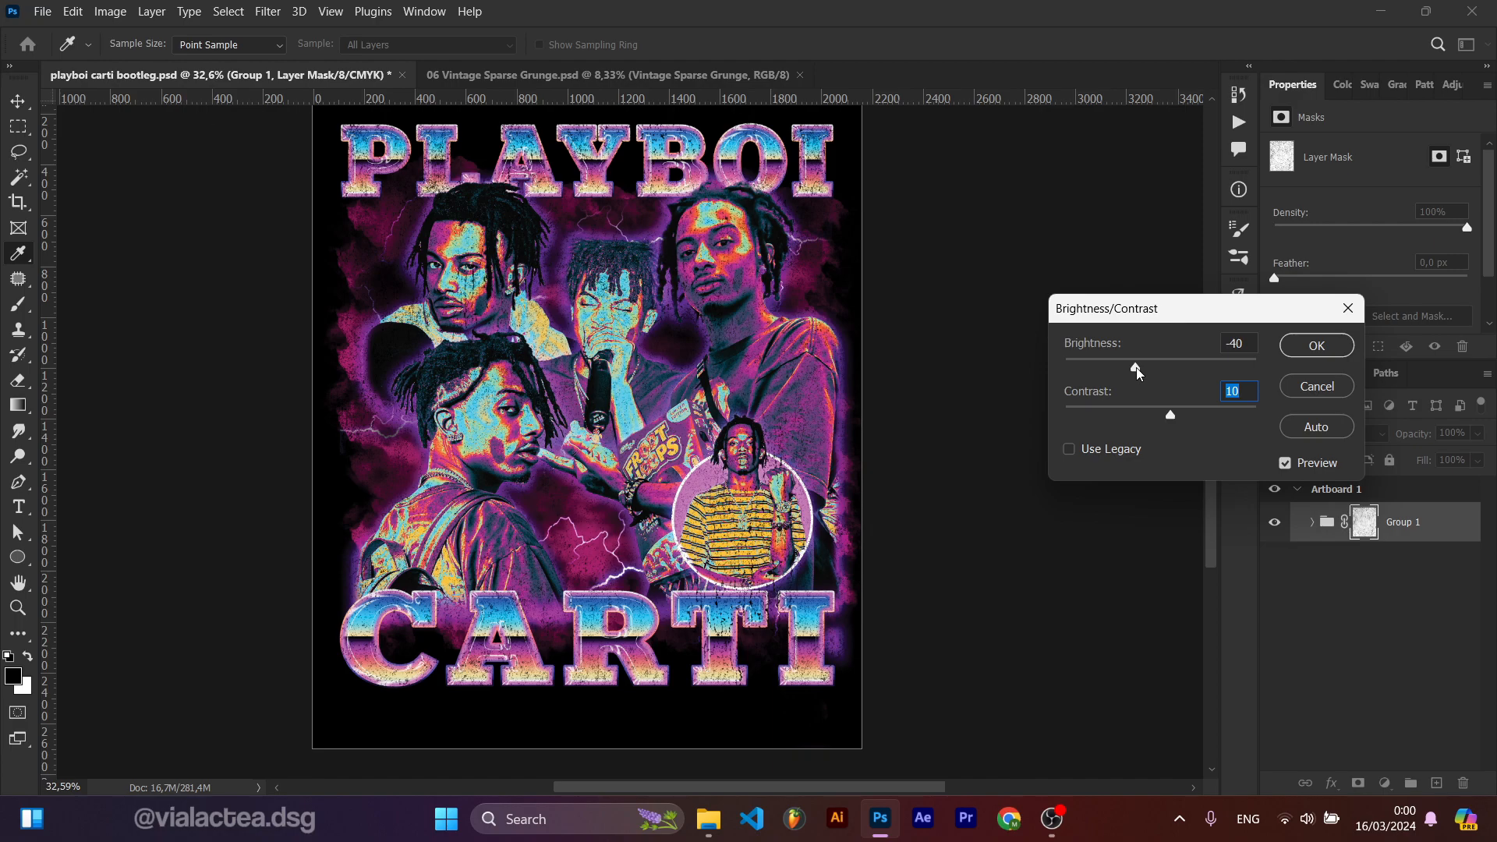
left_click_drag(1135, 367, 1143, 367)
left_click(1302, 349)
key("v")
key("ctrl+minus")
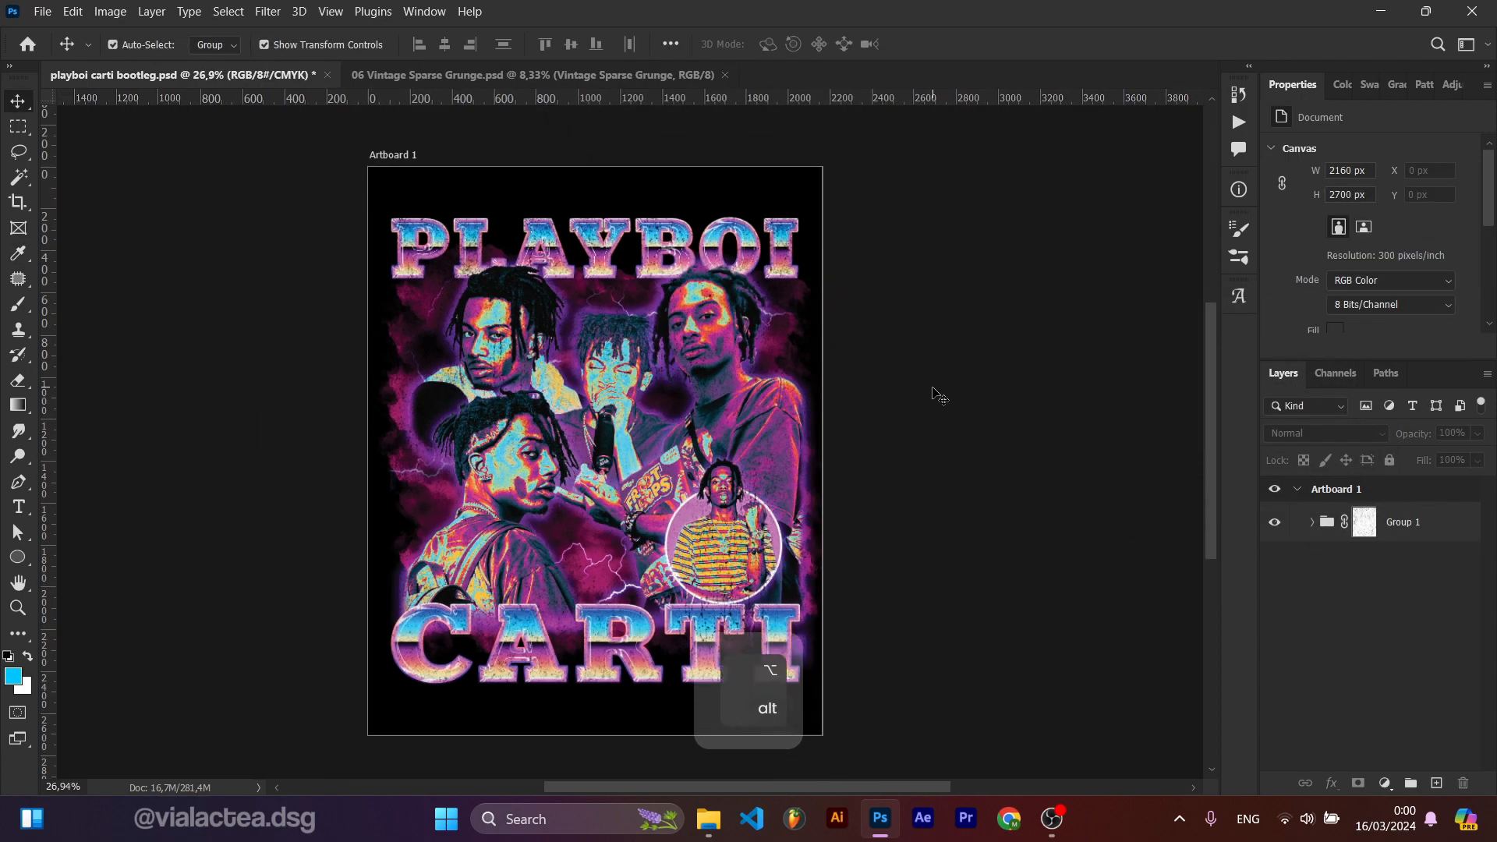